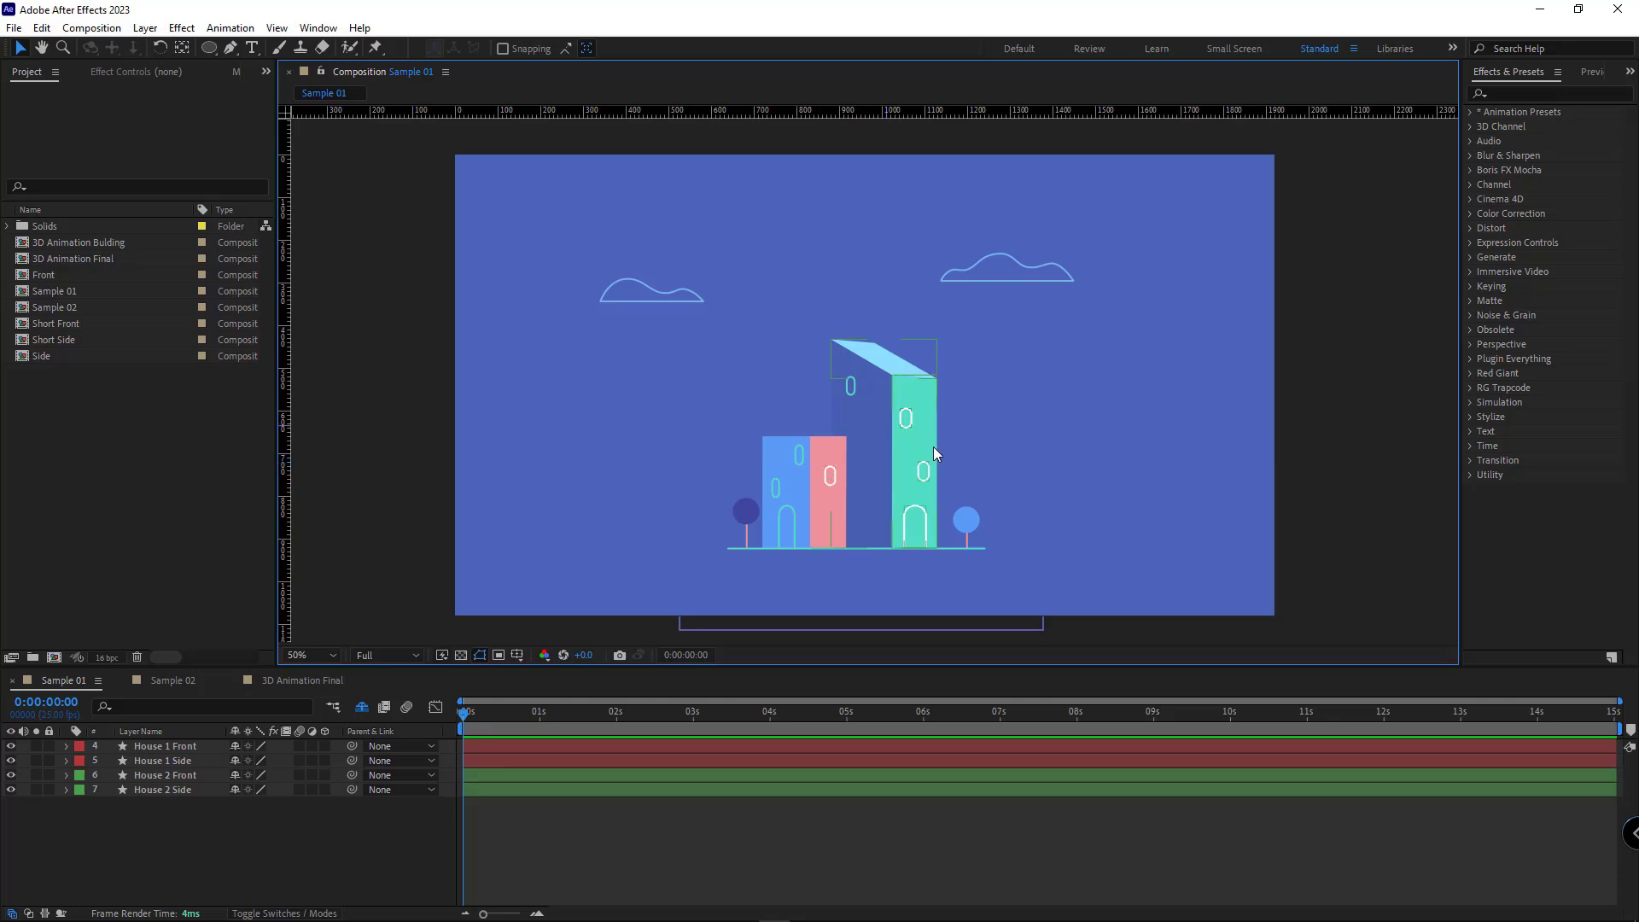
- Examine the separate front and side layers of the buildings in the Sample 02 and Sample 01 compositions
click(174, 680)
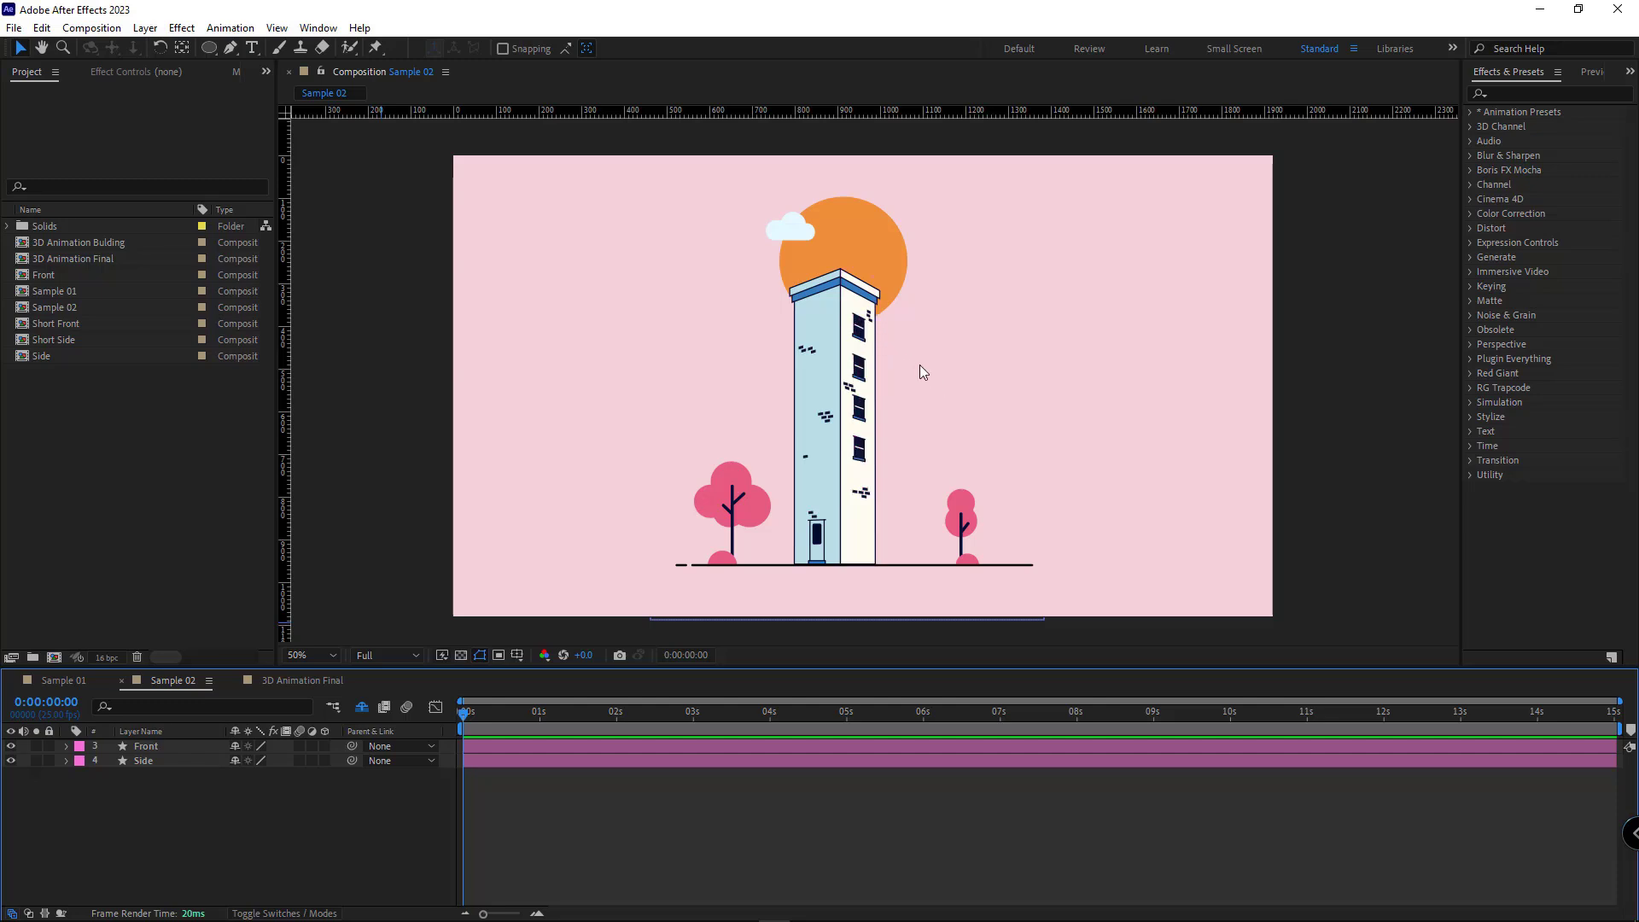
click(802, 461)
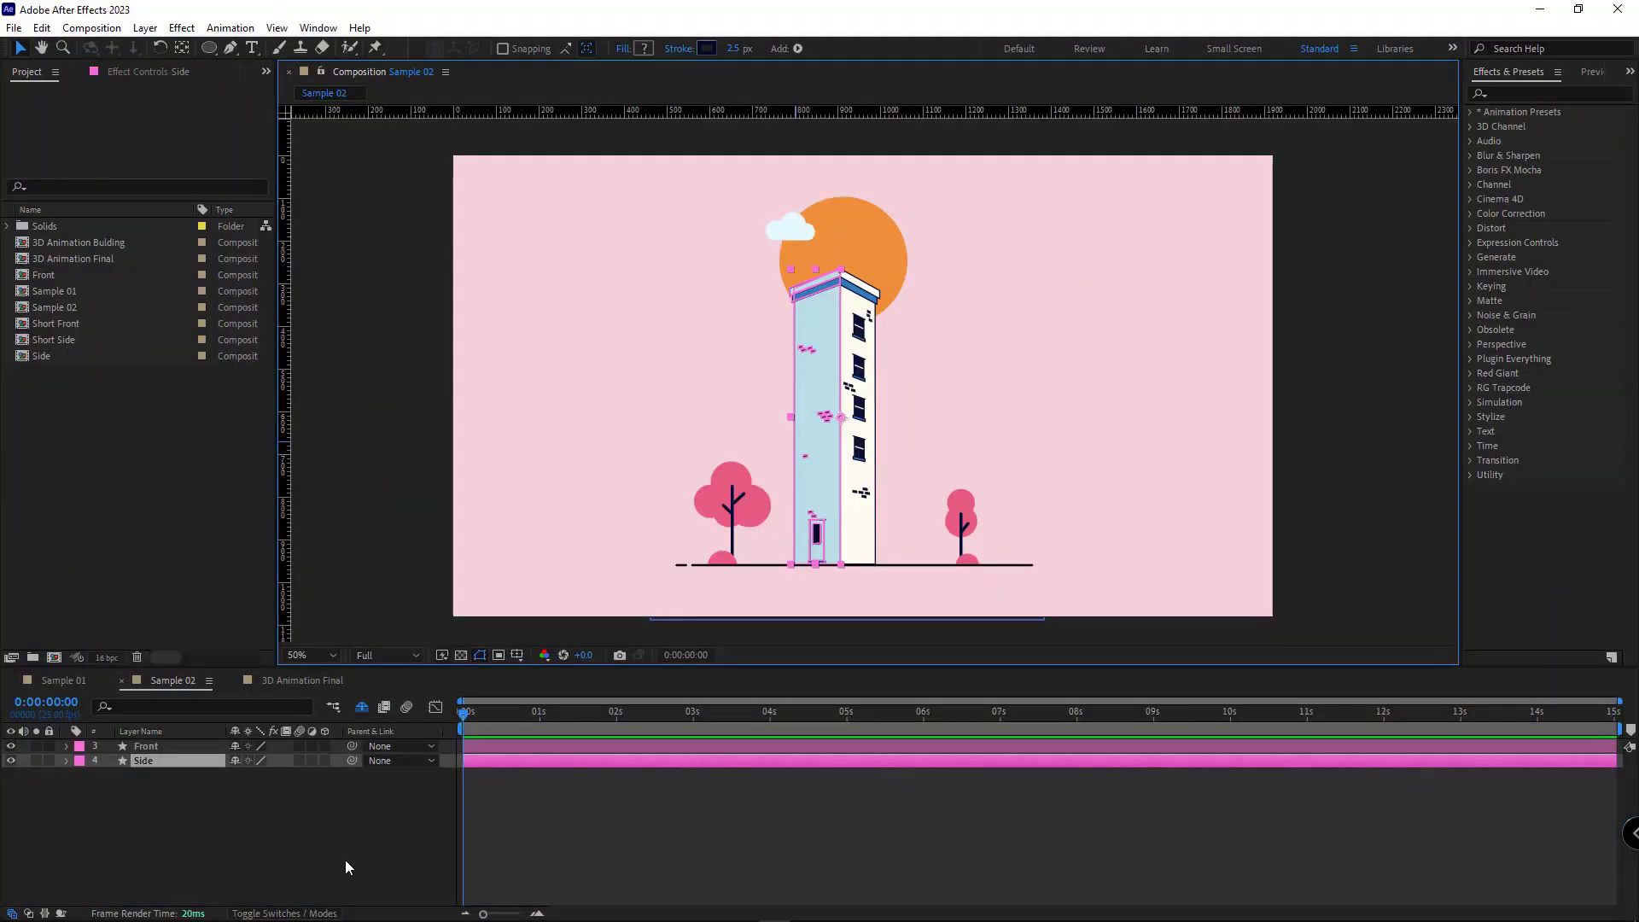
click(66, 683)
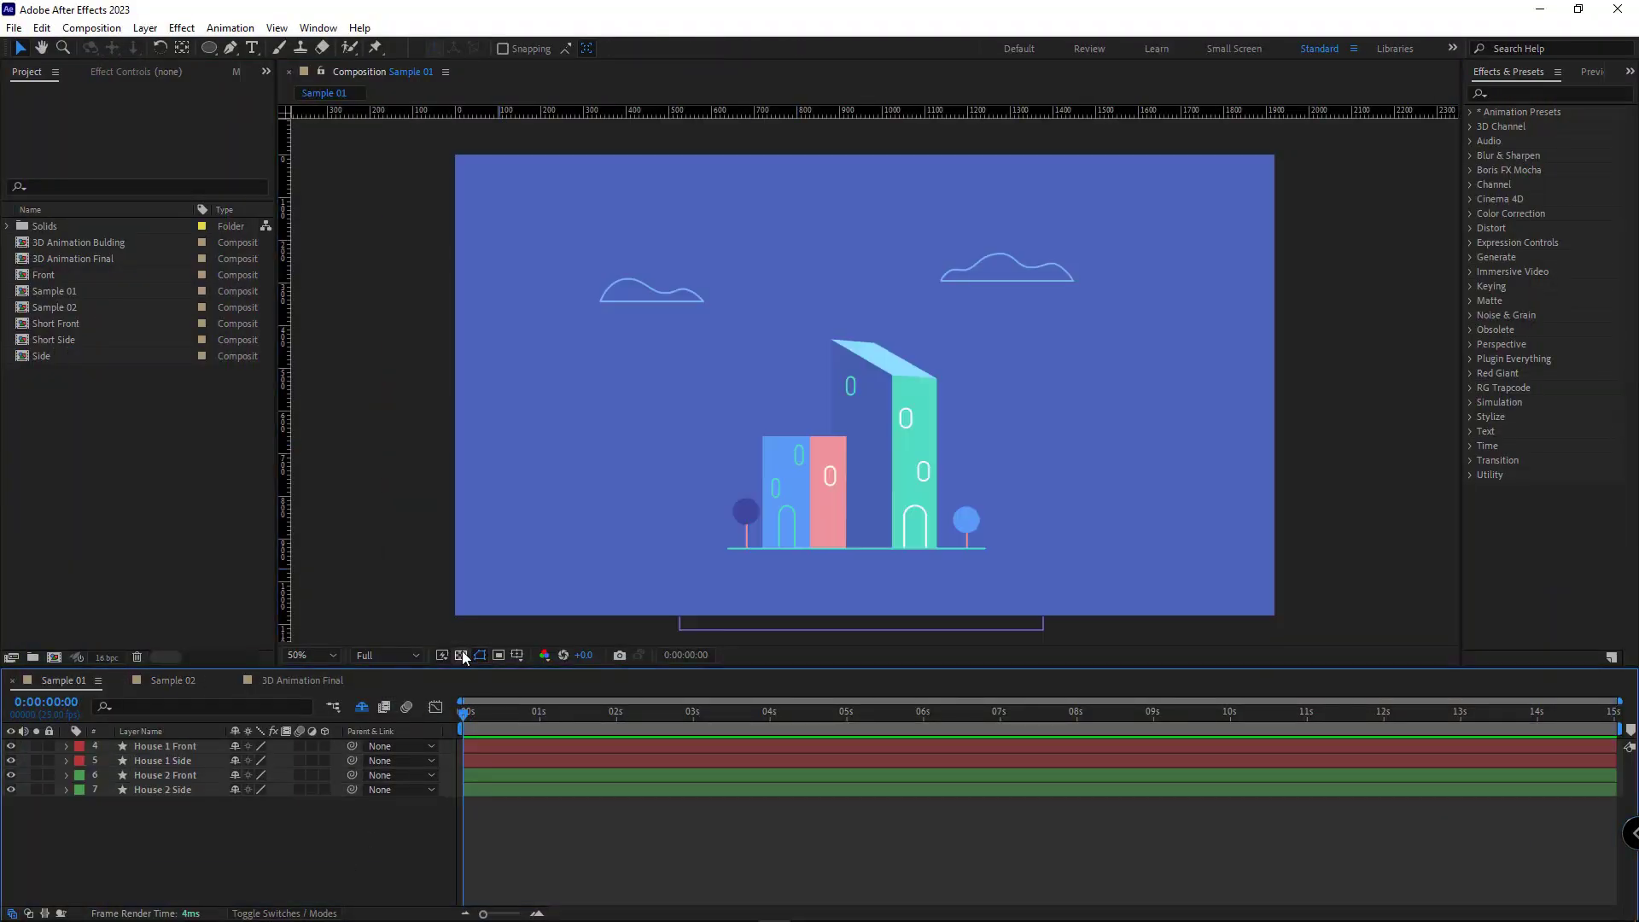
click(772, 523)
scroll(773, 525, up, 2)
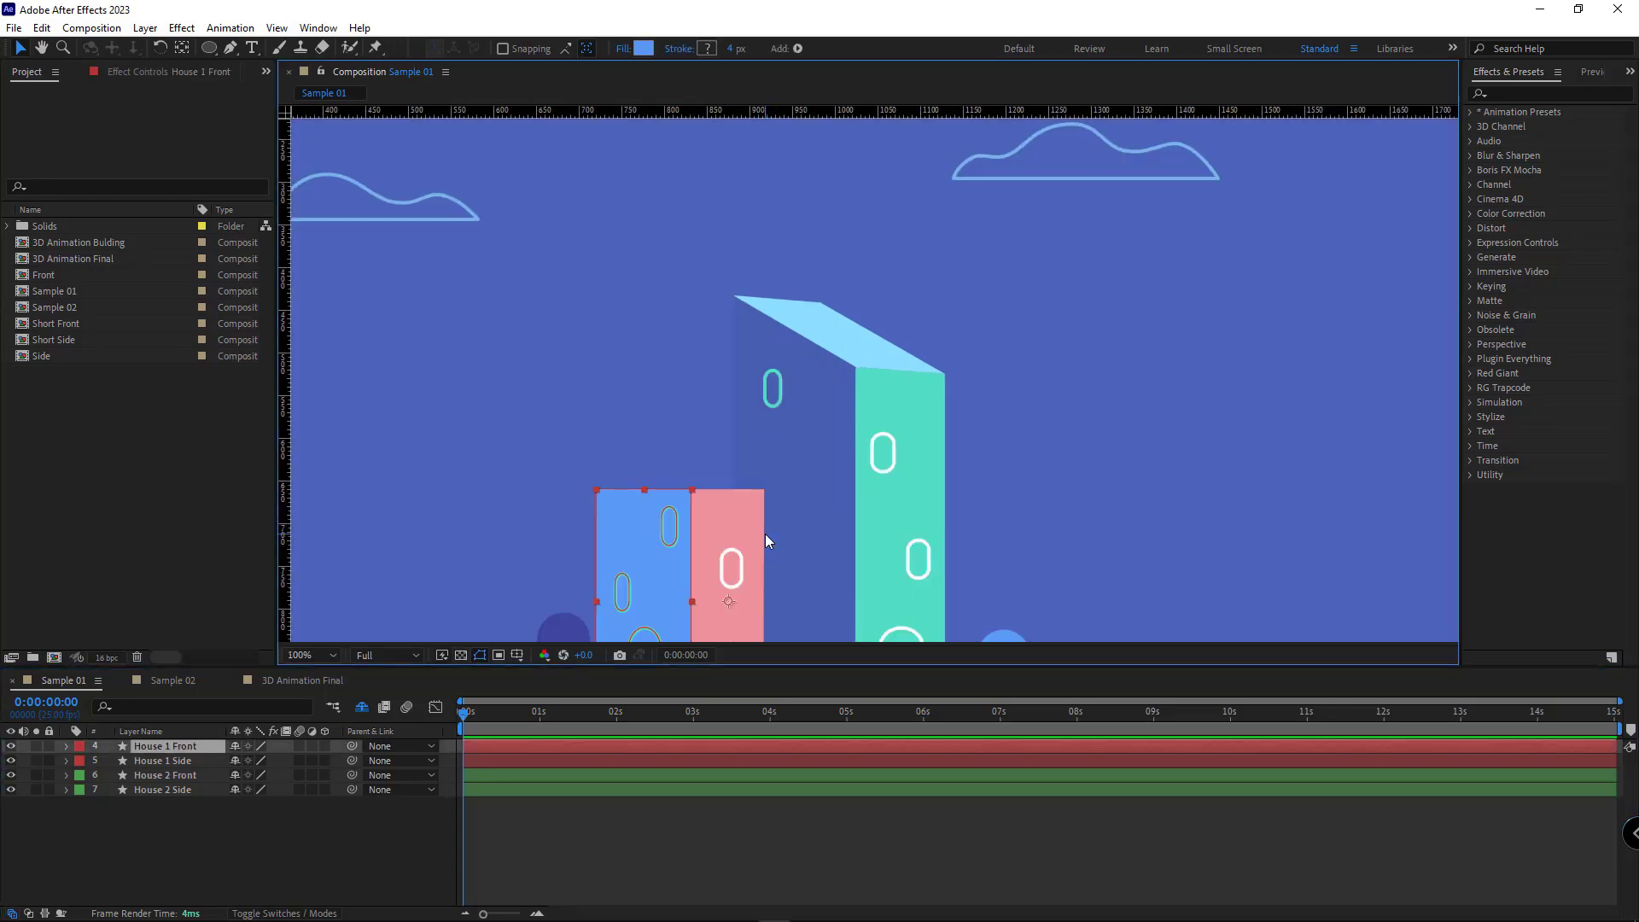
click(864, 540)
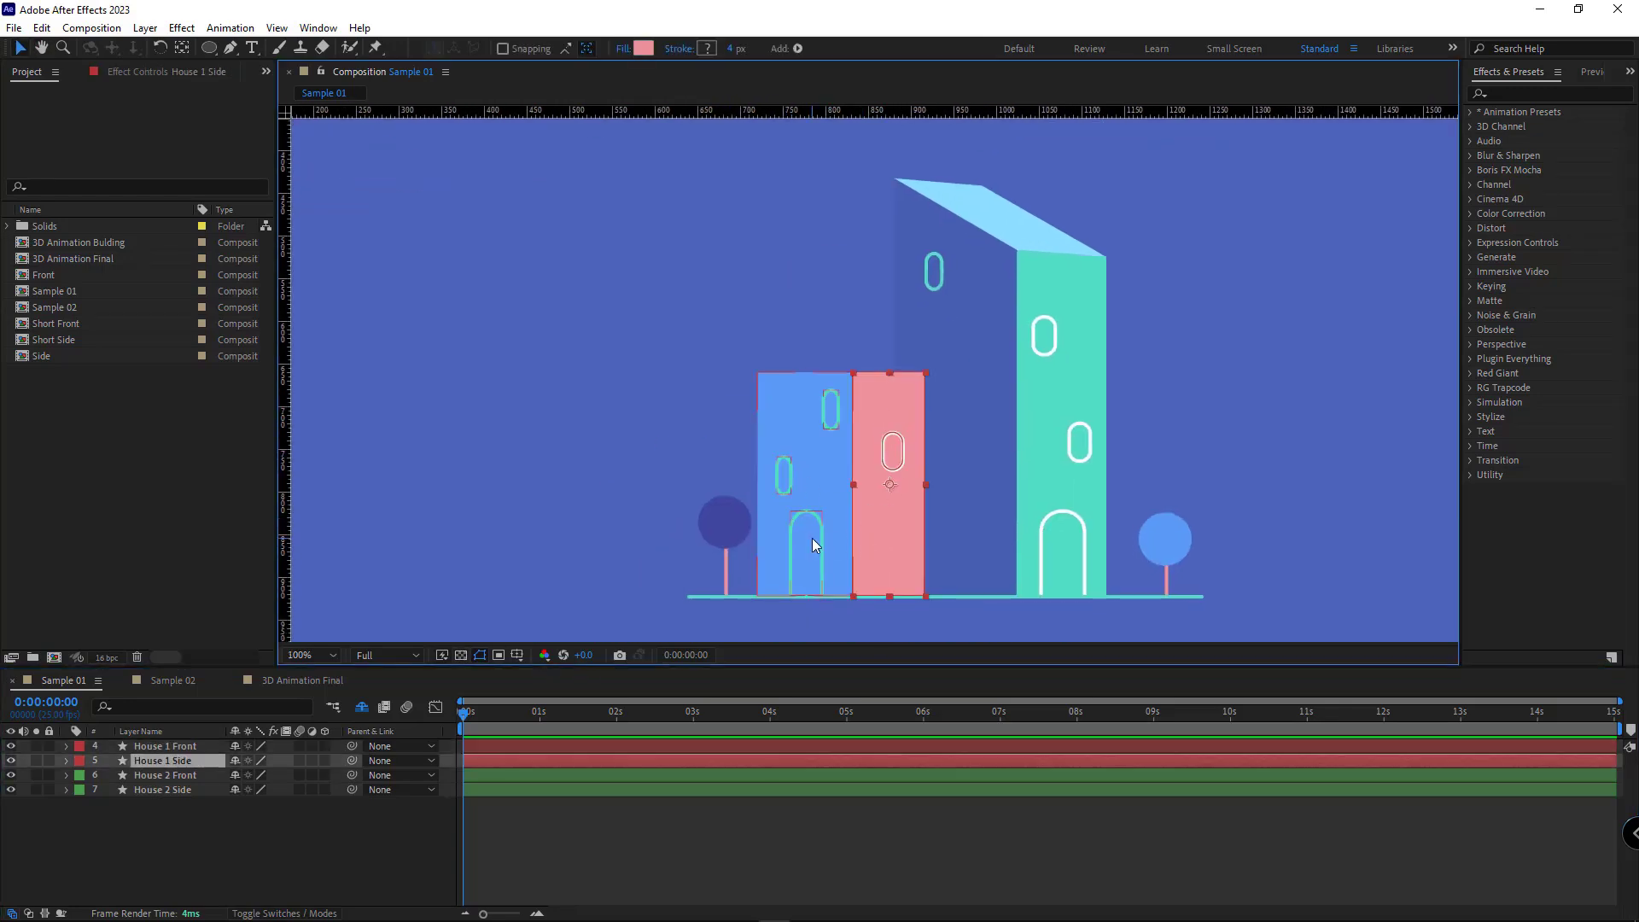
click(812, 538)
click(884, 543)
click(807, 546)
key(g)
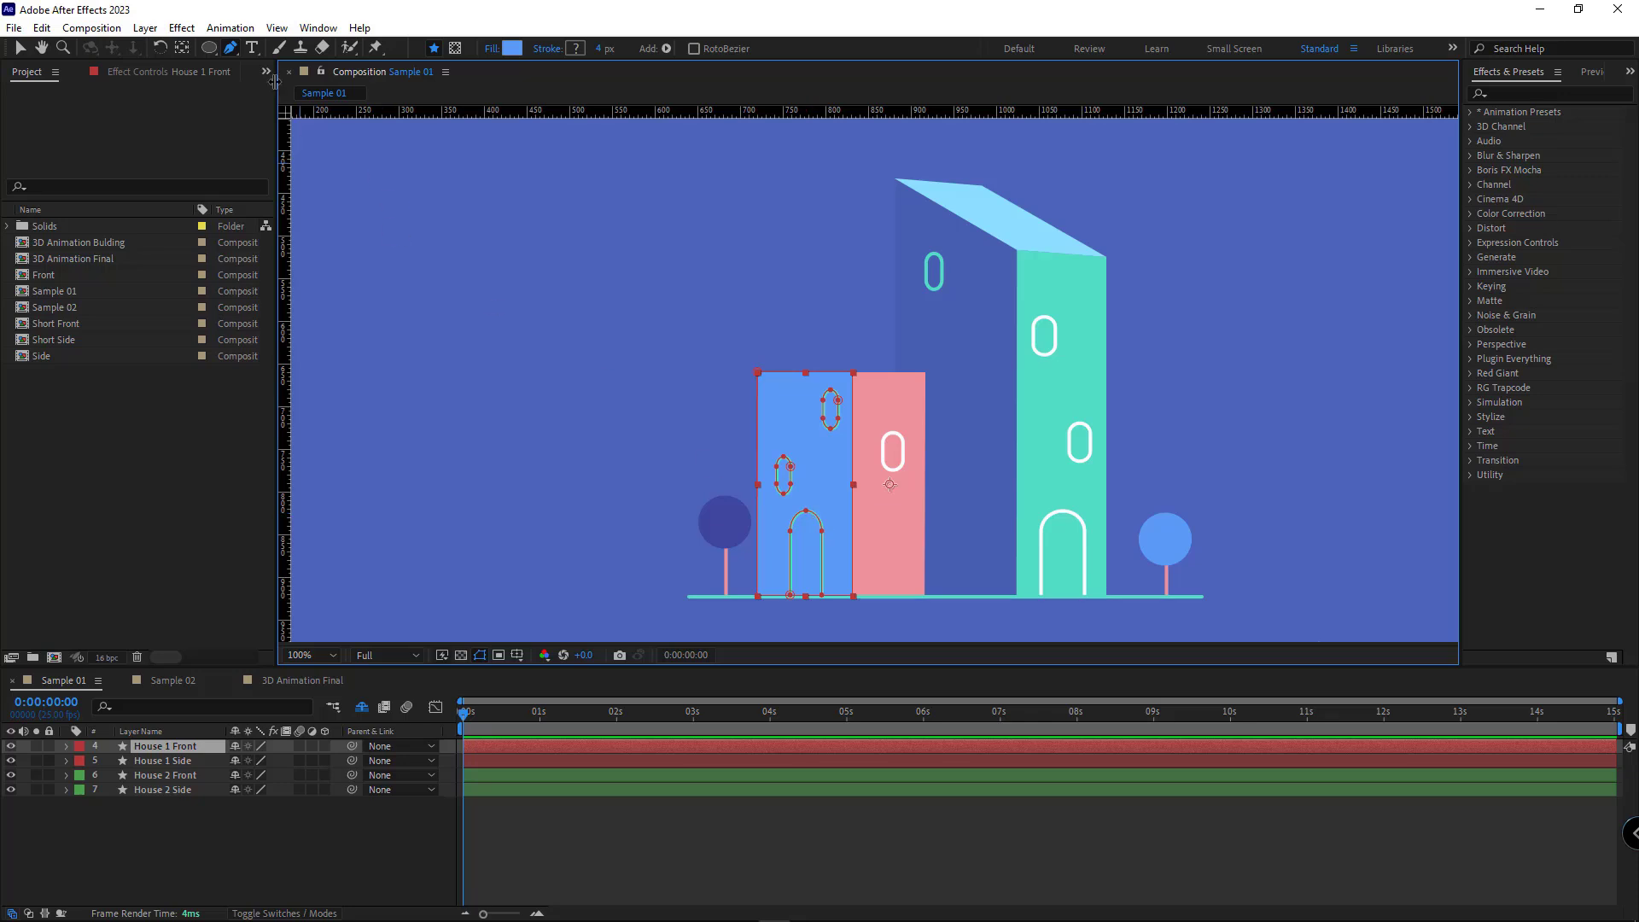
- Draw a rounded rectangle about 139 by 76 px on a new shape layer in the empty area beside the houses
click(211, 49)
click(279, 68)
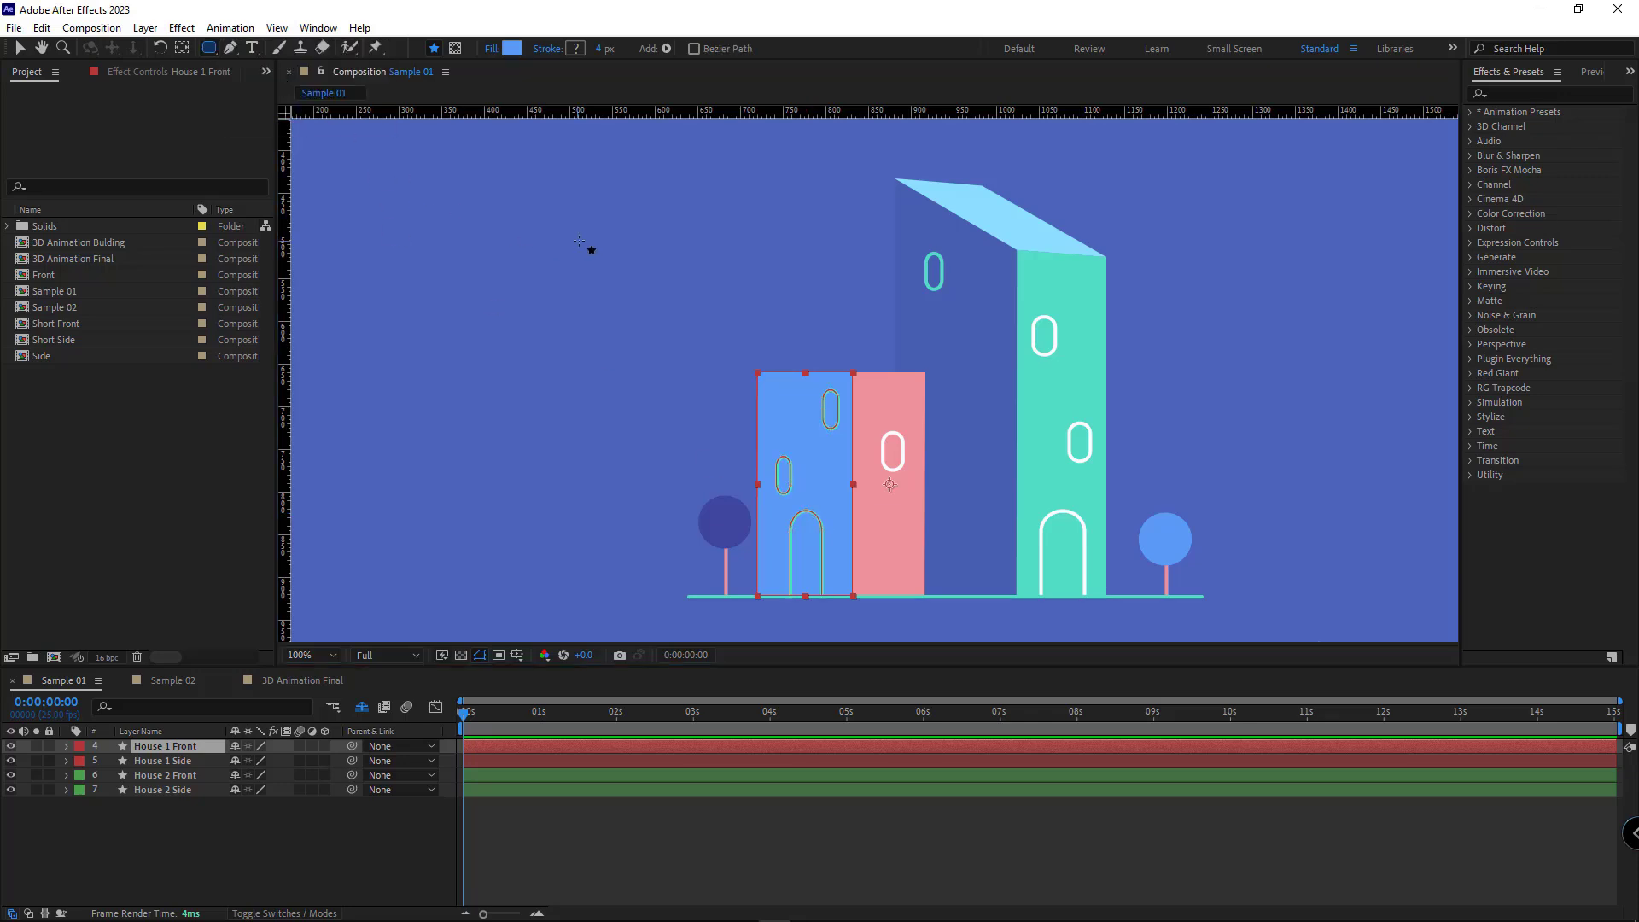
click(366, 703)
mouse_move(559, 239)
mouse_down()
mouse_move(475, 309)
mouse_move(438, 305)
mouse_up()
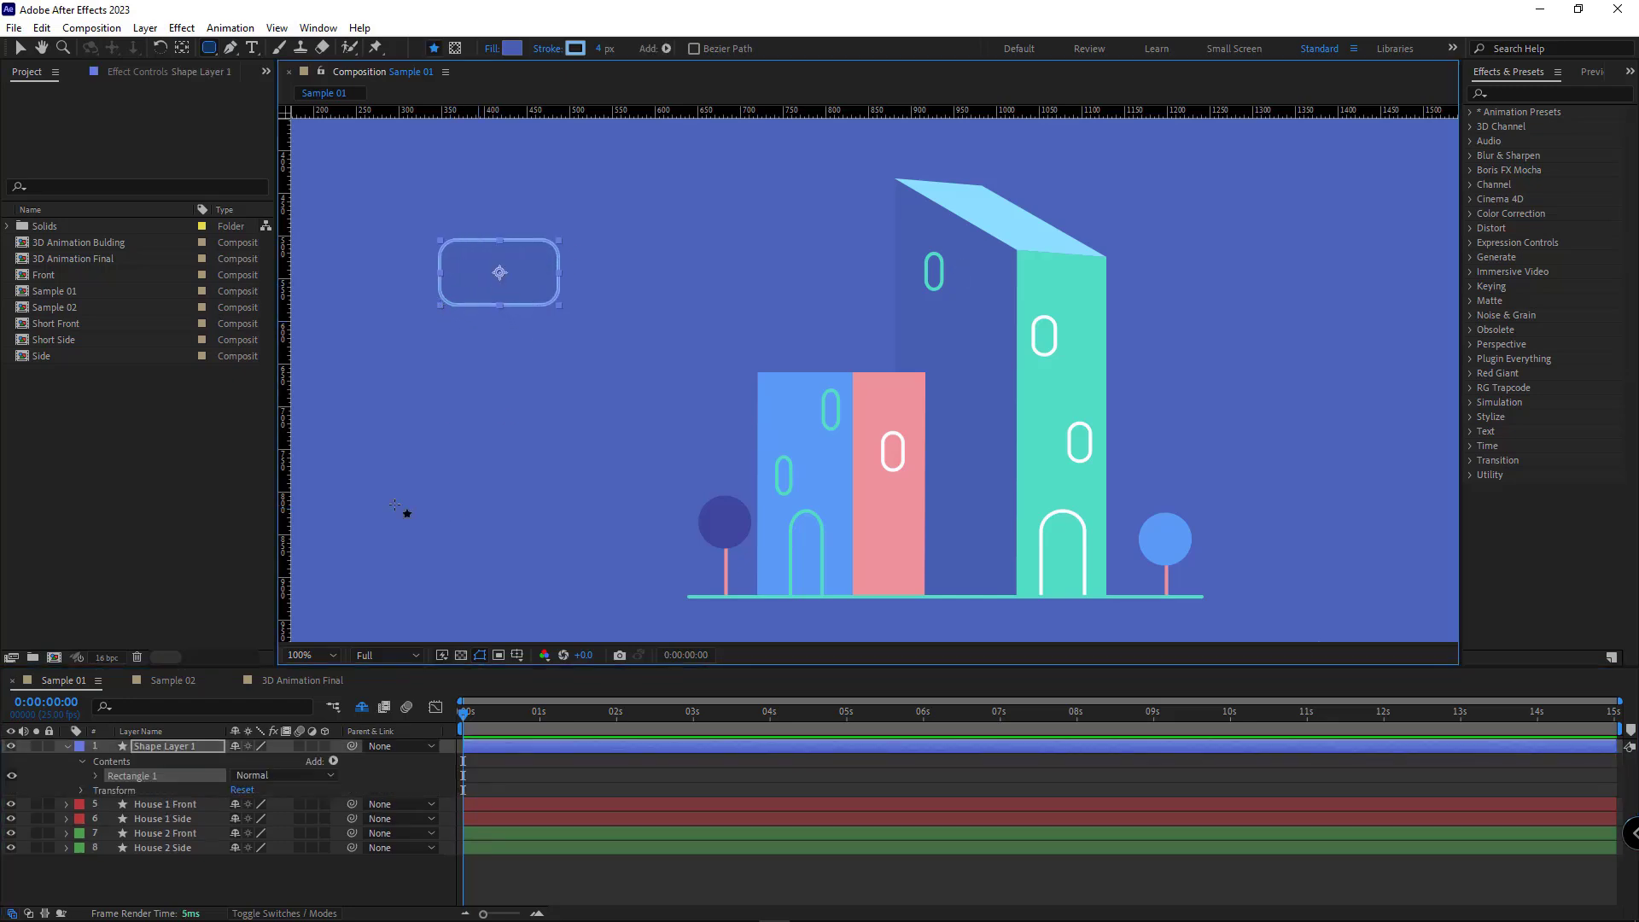
- Convert the rounded rectangle to a Bezier path and set a Path keyframe on it at 0 s
click(96, 776)
click(111, 791)
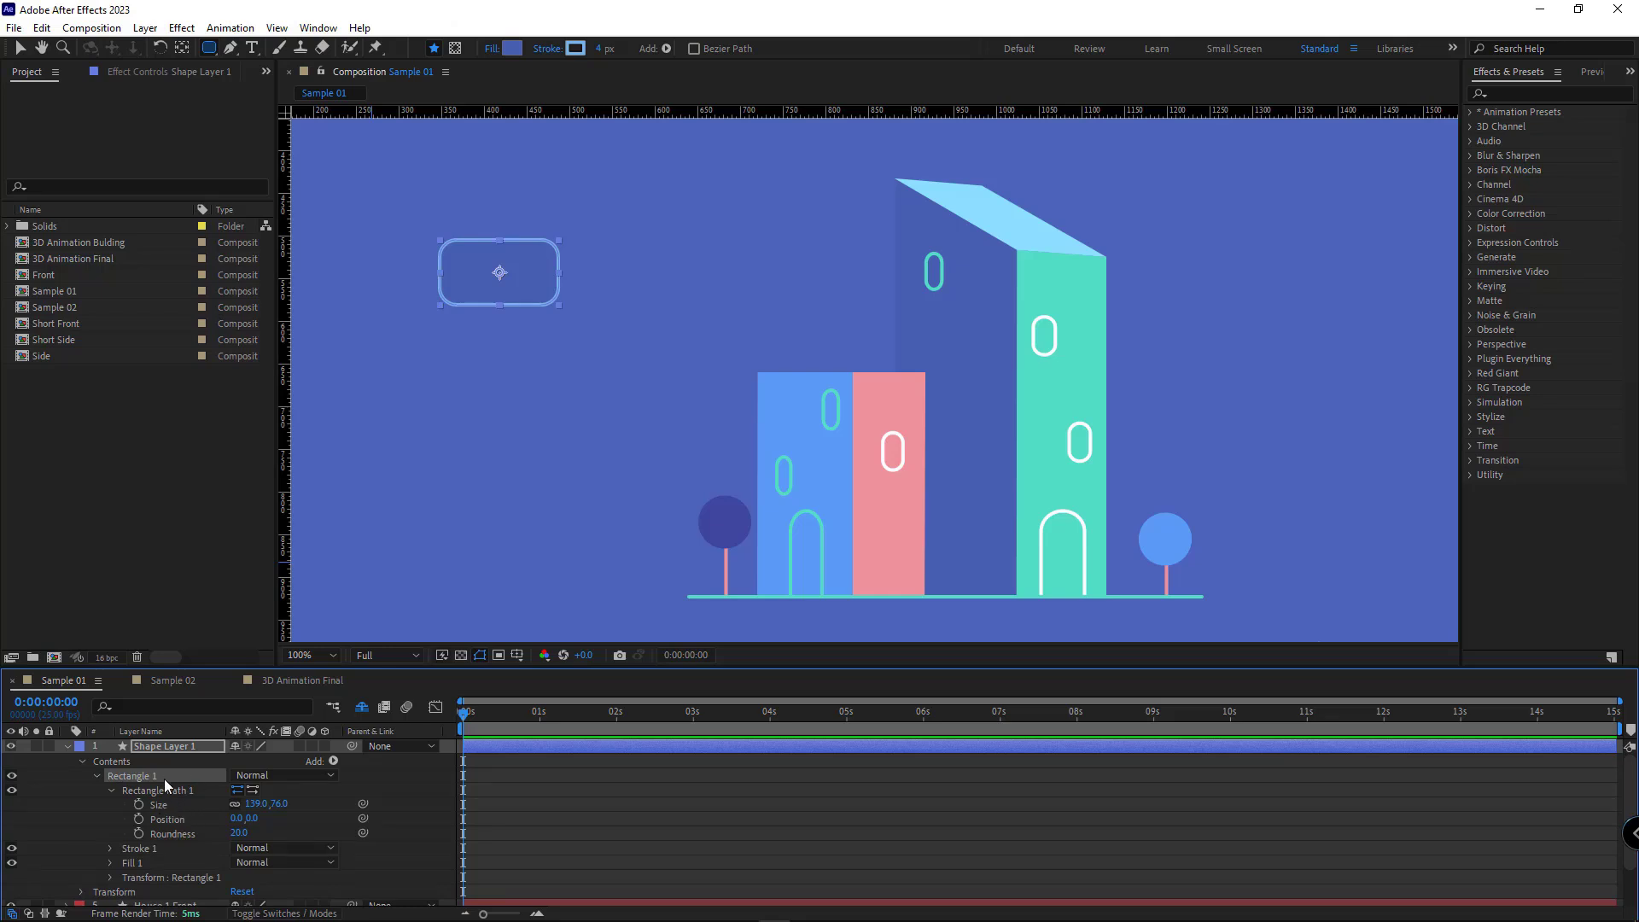
right_click(165, 790)
click(229, 683)
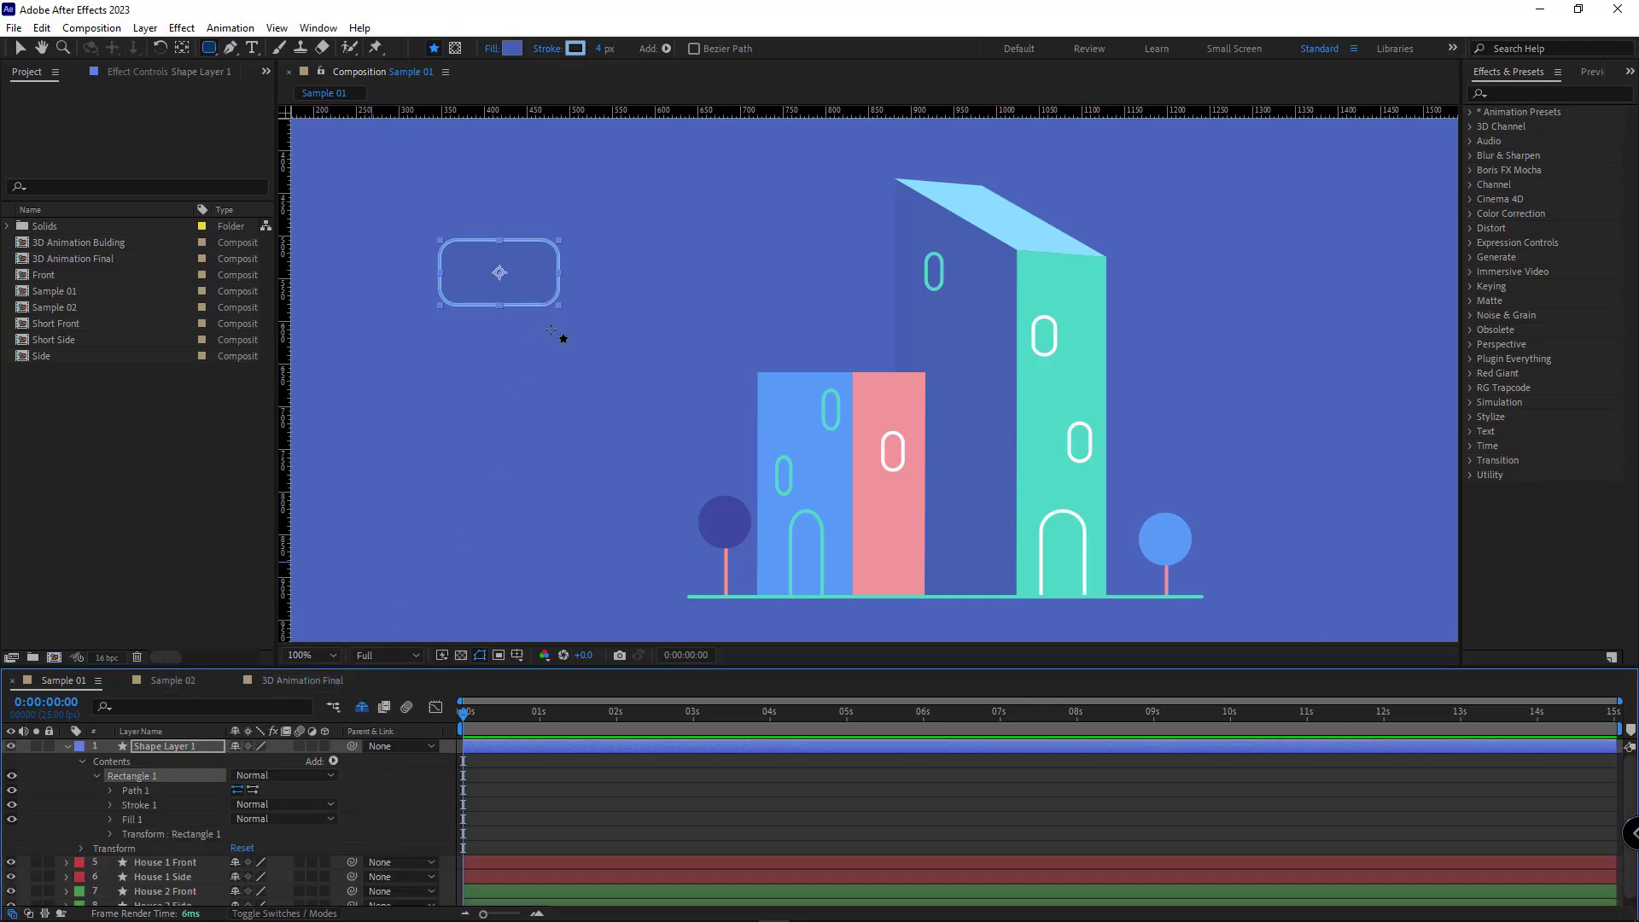
click(110, 791)
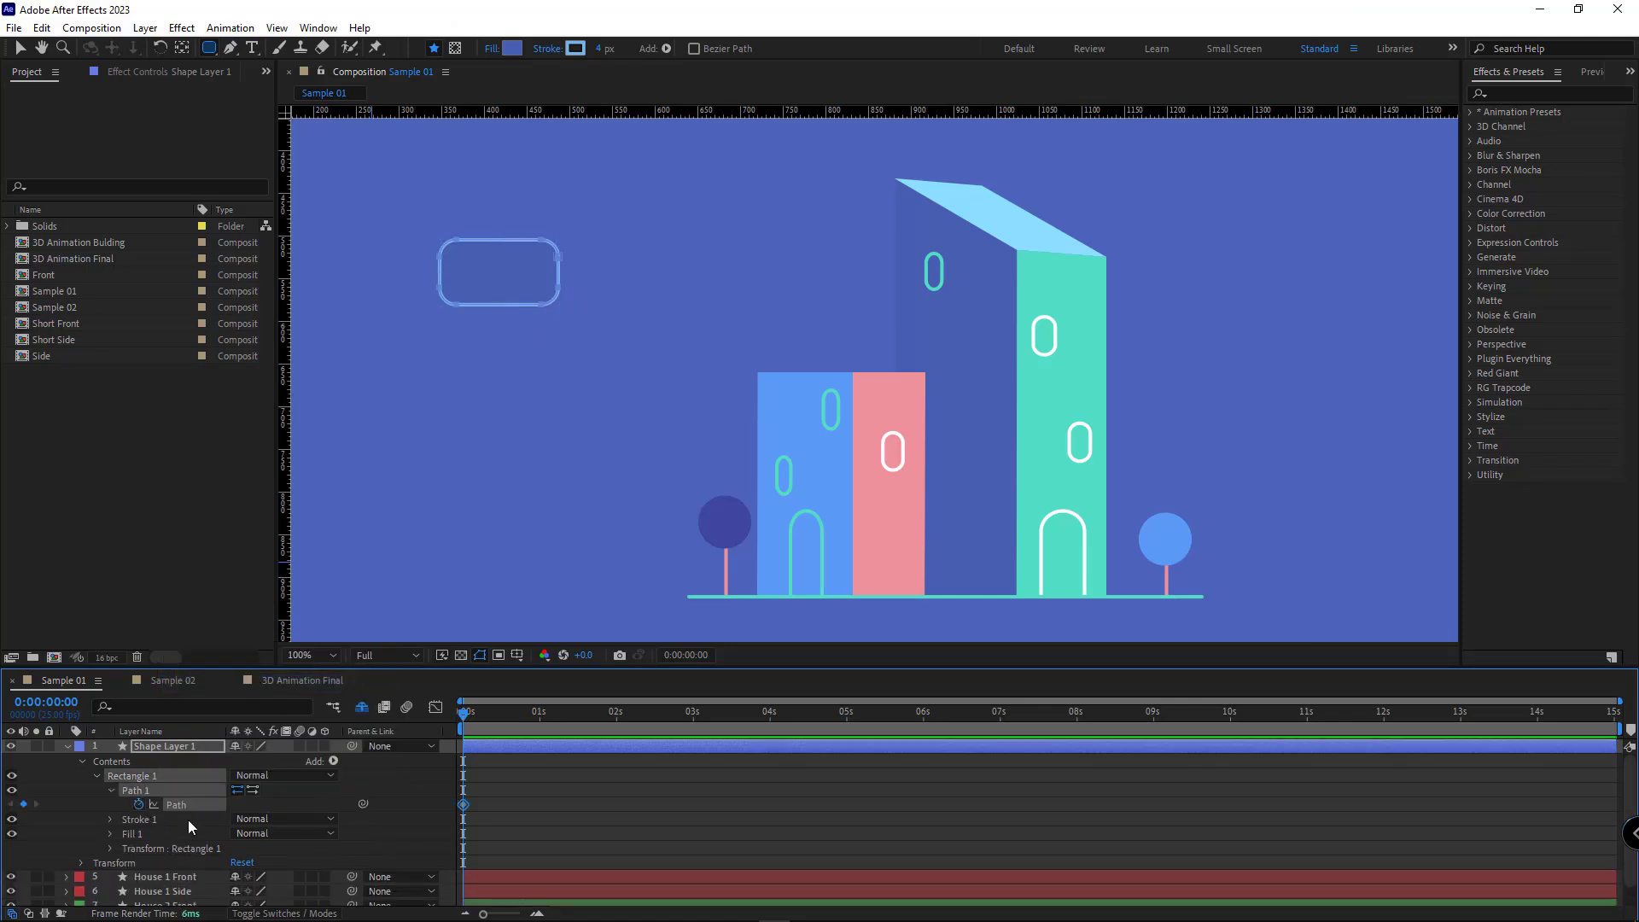
- Delete the test shape layer containing the rounded rectangle
click(181, 745)
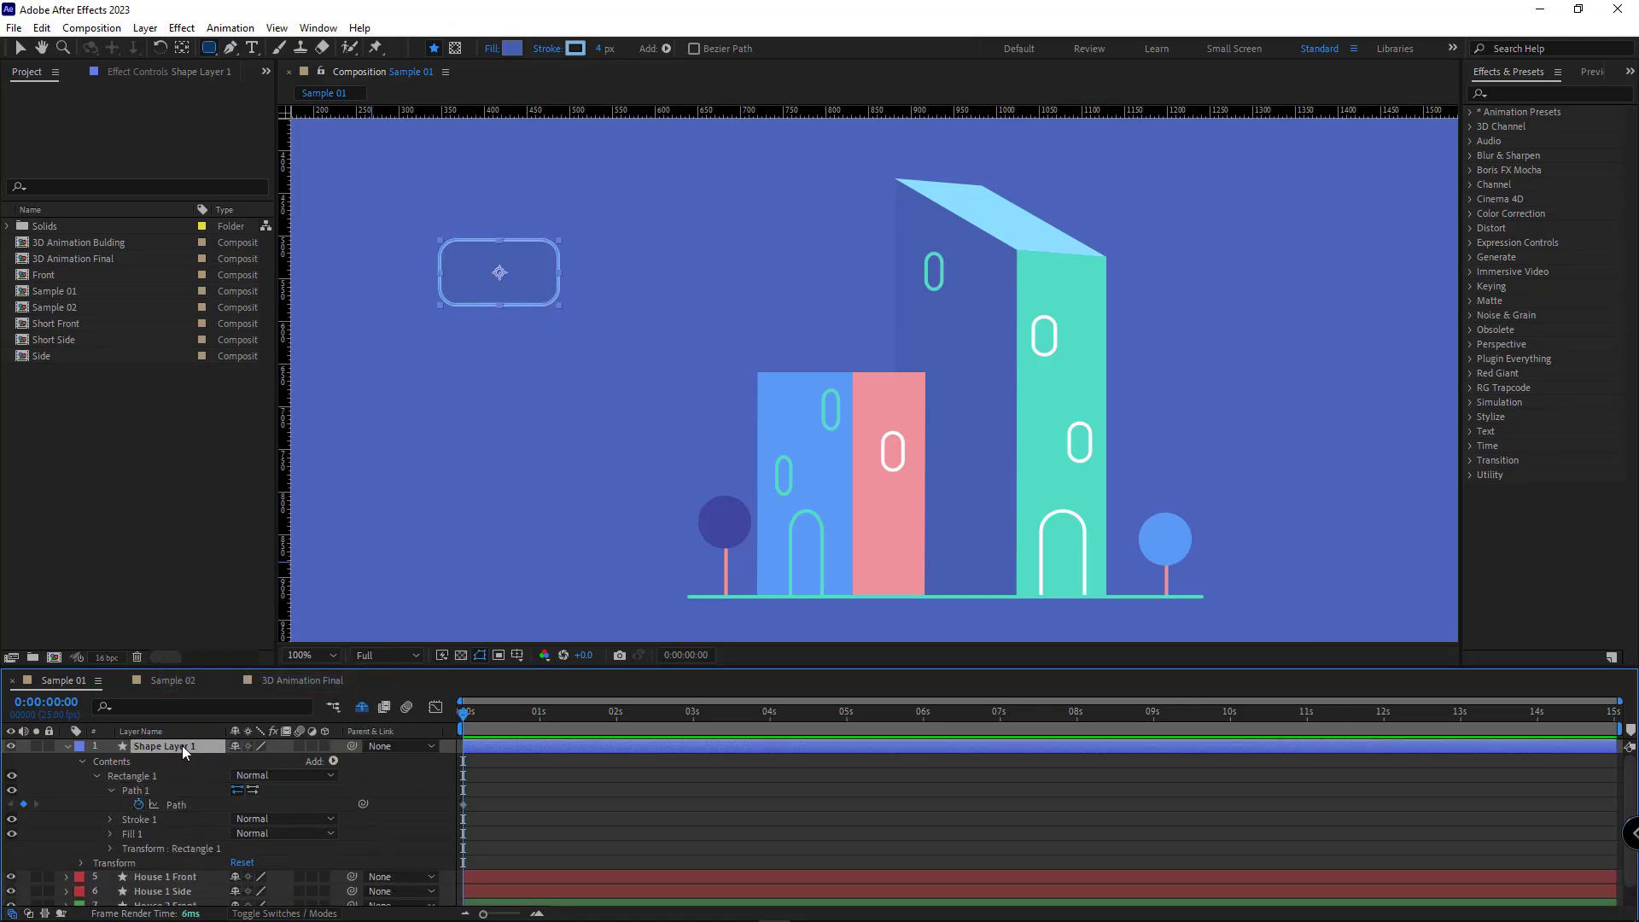
key(Delete)
- Select the House 1 Front and House 1 Side layers and filter their properties by "path"
click(810, 514)
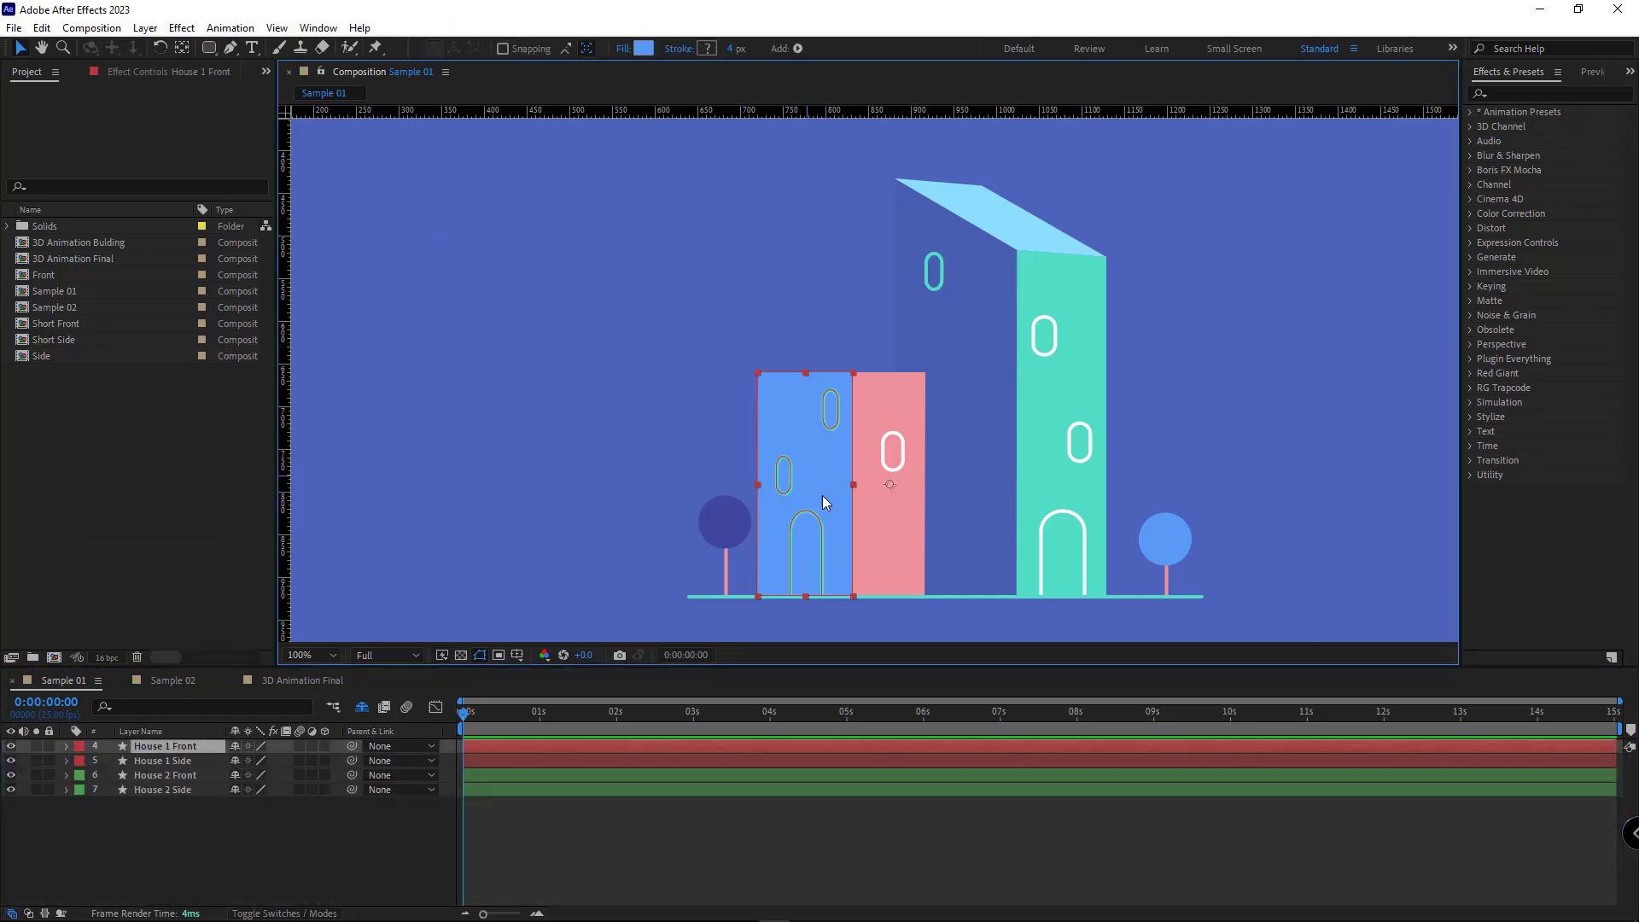
shift+click(864, 533)
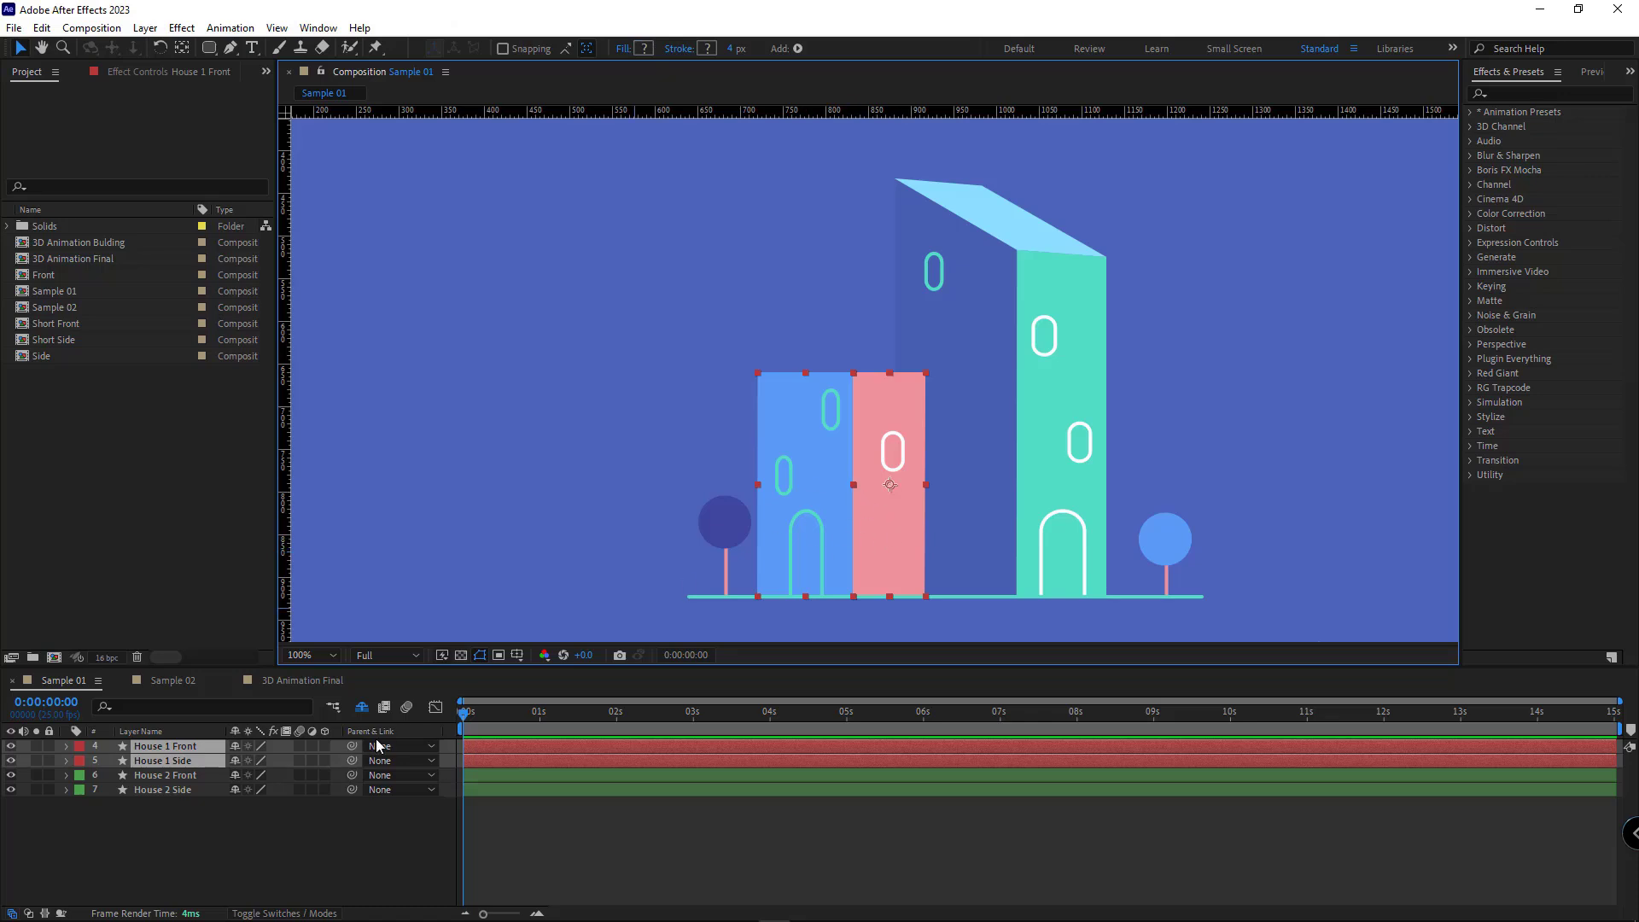
click(145, 707)
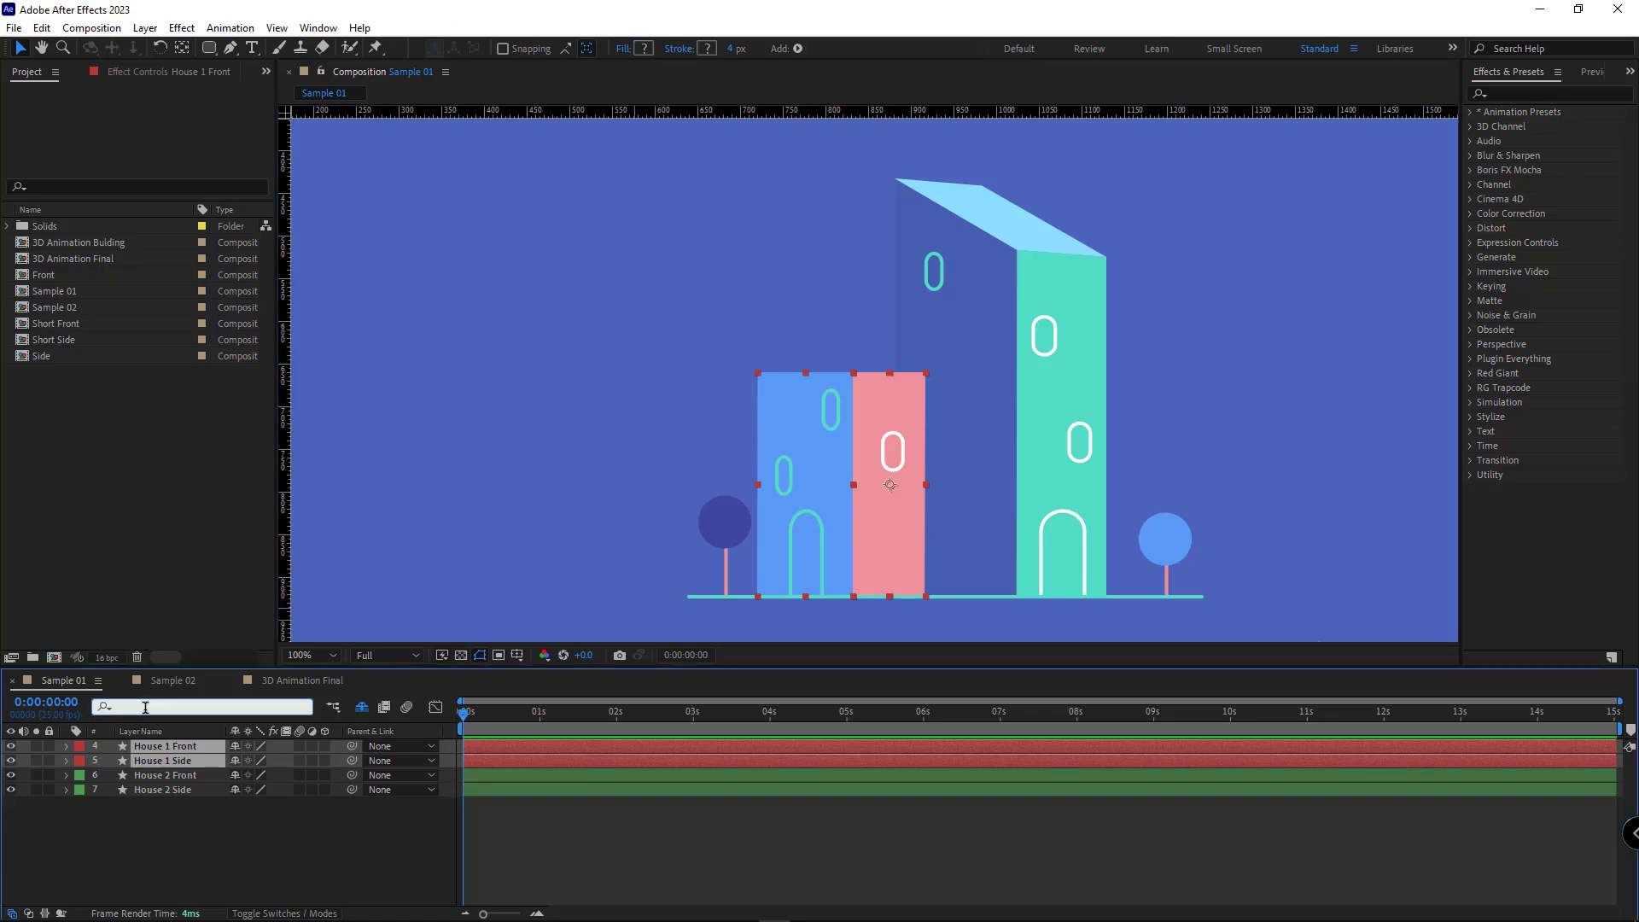
text(path)
drag(102, 668, 295, 386)
key(shift+slash)
- Set a Path keyframe at 0 s on every shape in the House 1 Front and House 1 Side layers
click(138, 524)
click(139, 567)
click(139, 611)
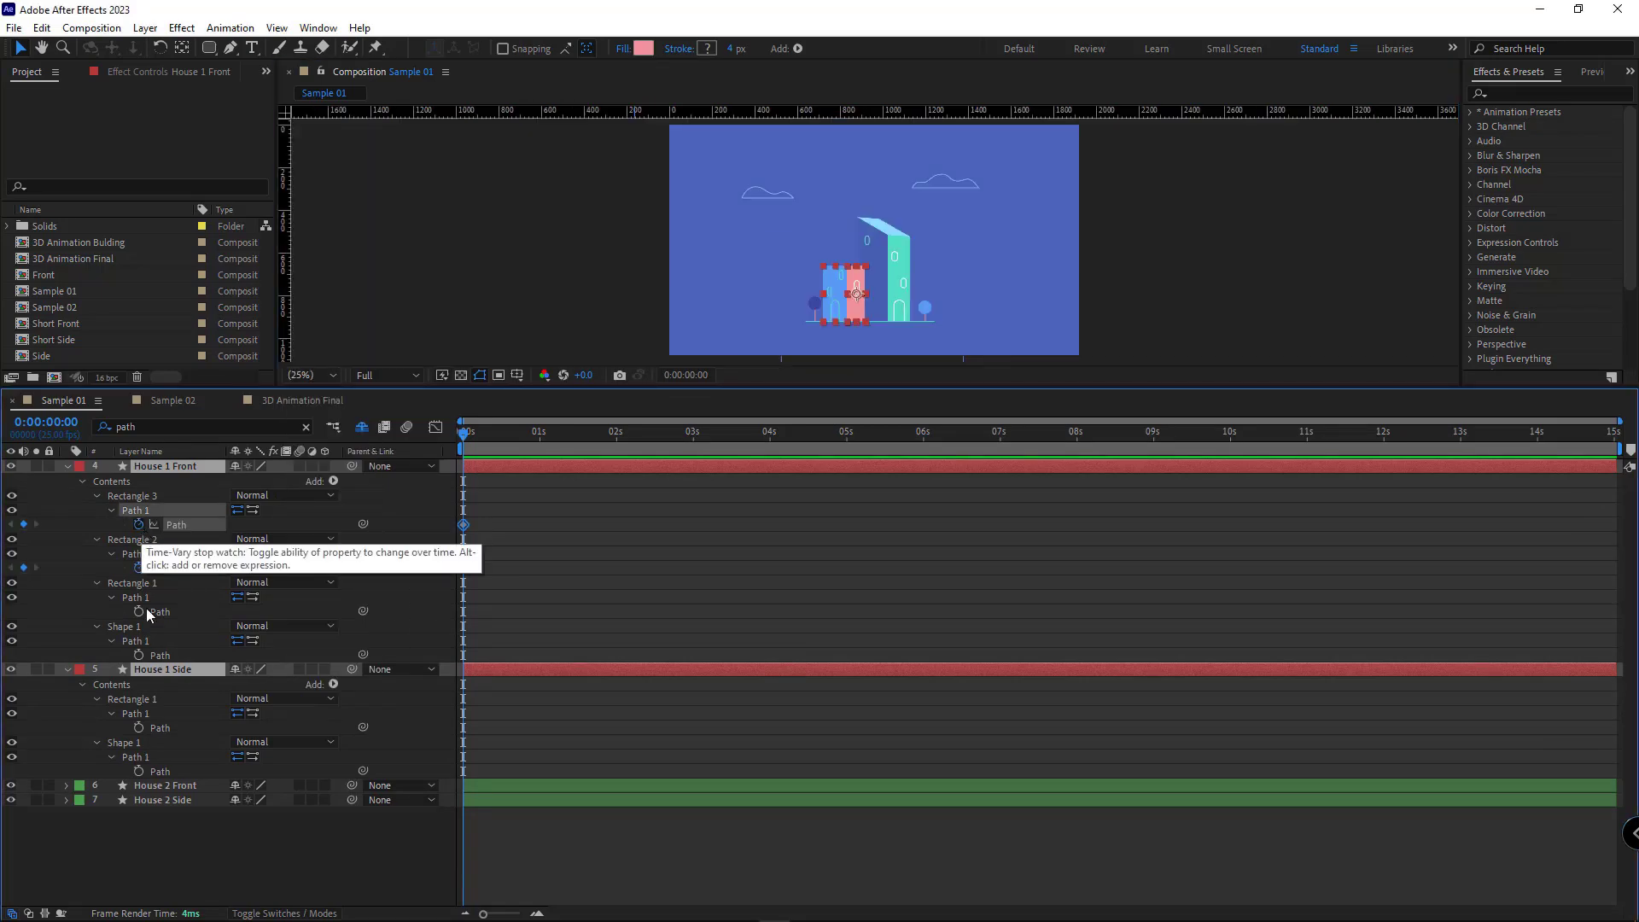
click(139, 655)
click(139, 727)
click(138, 771)
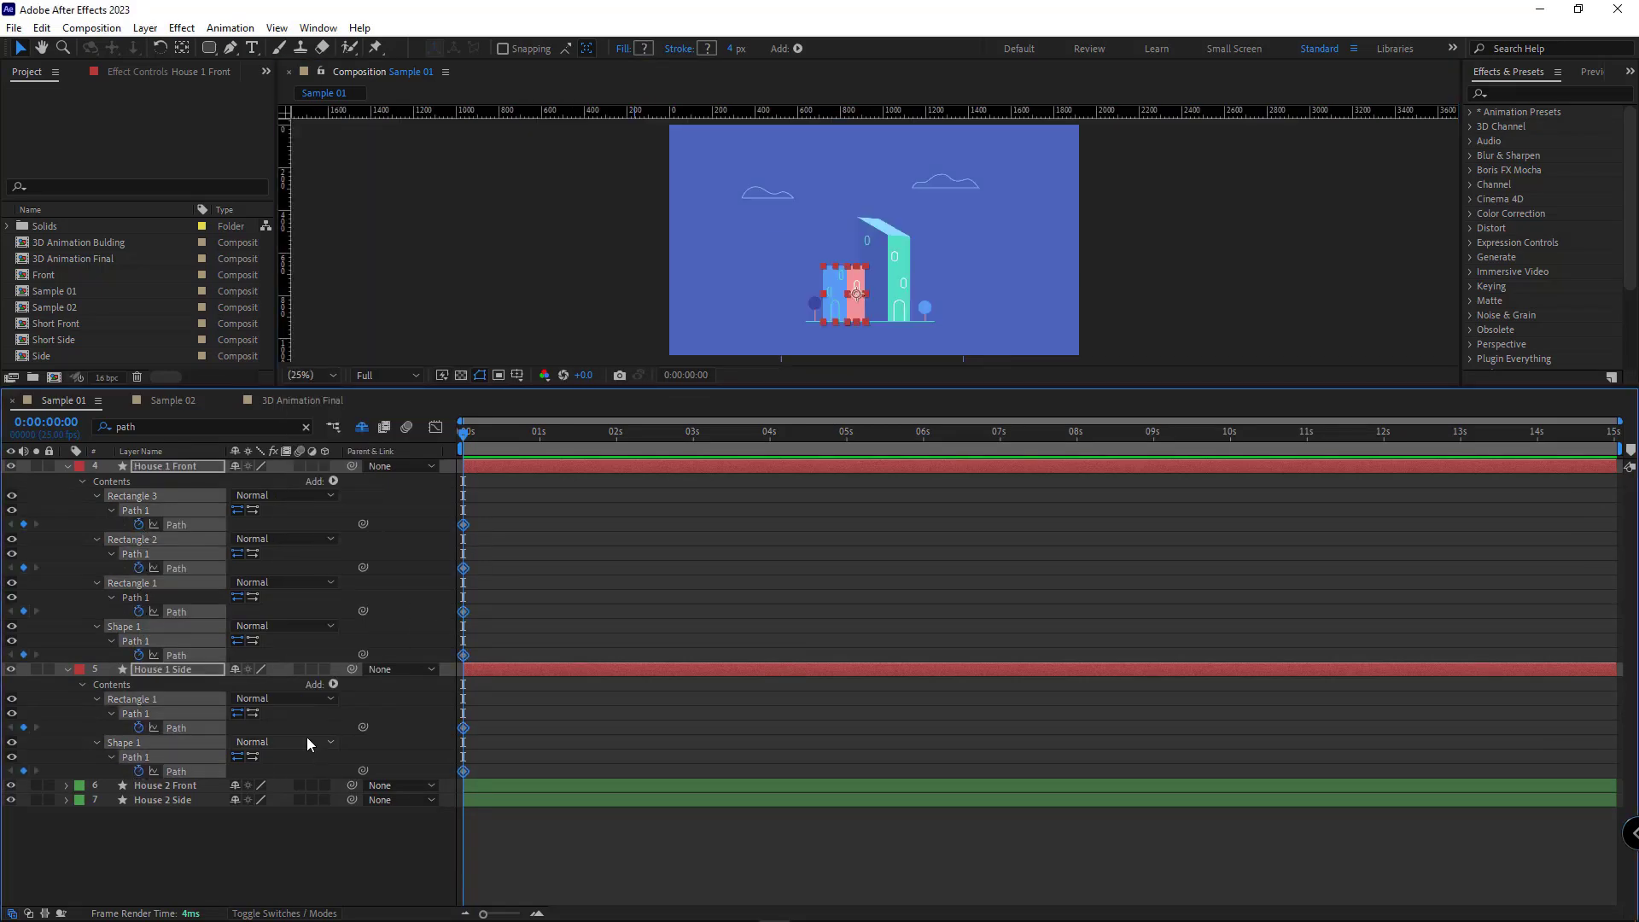
- Show only the keyframed properties of both House 1 layers and move all their Path keyframes to 1 s
key(u)
drag(546, 391, 548, 613)
drag(504, 791, 537, 794)
scroll(527, 734, up, 2)
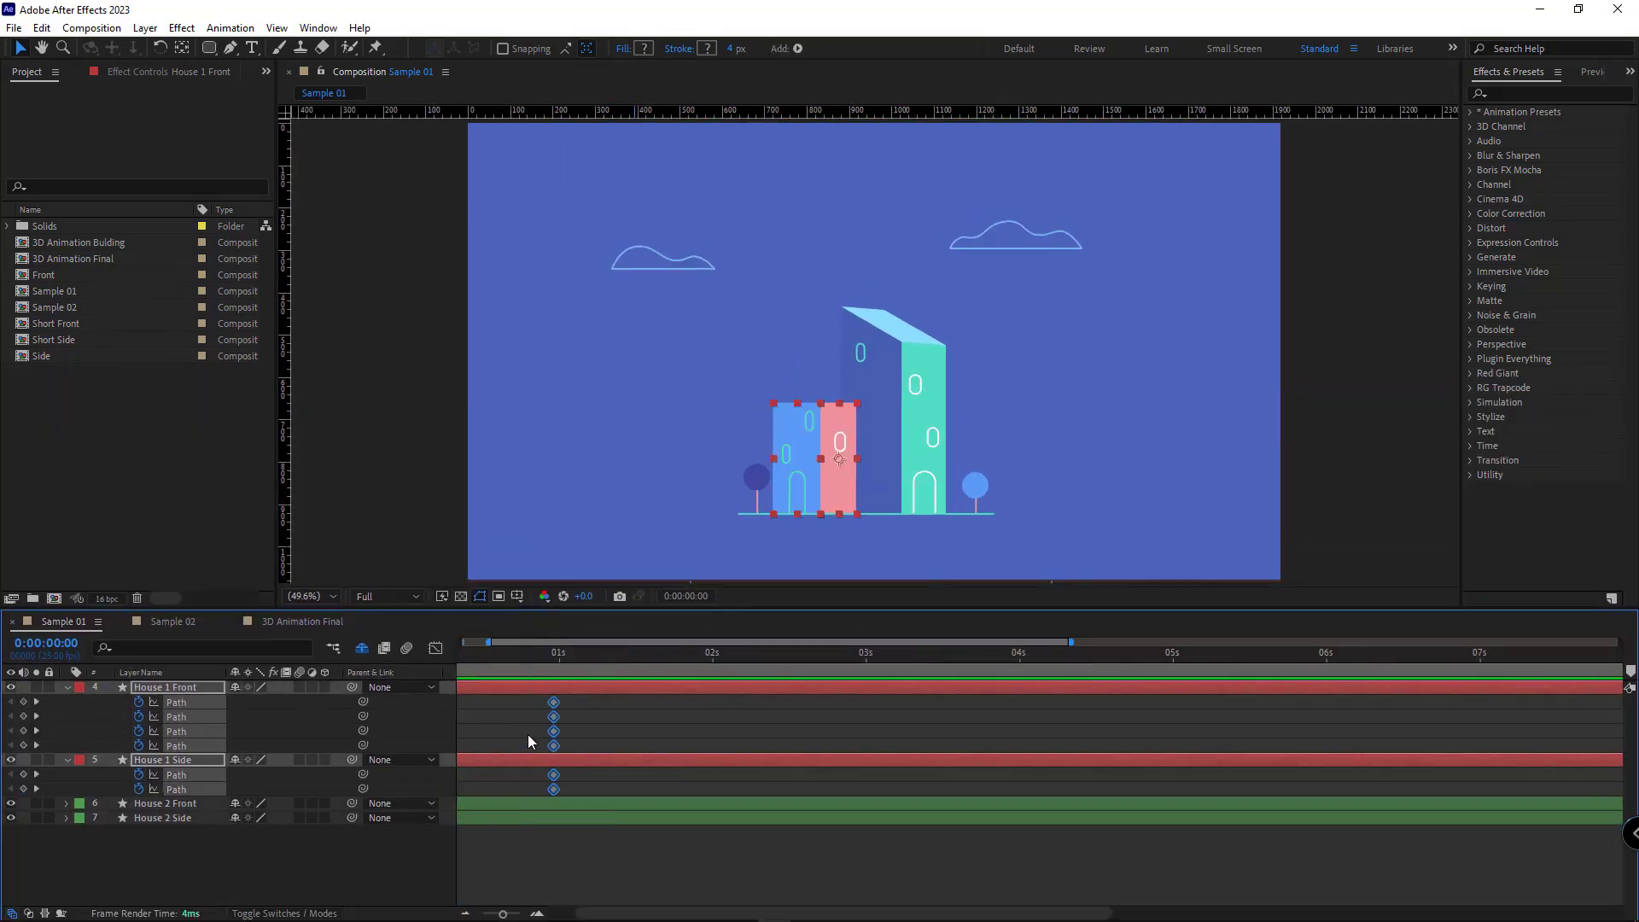
click(616, 656)
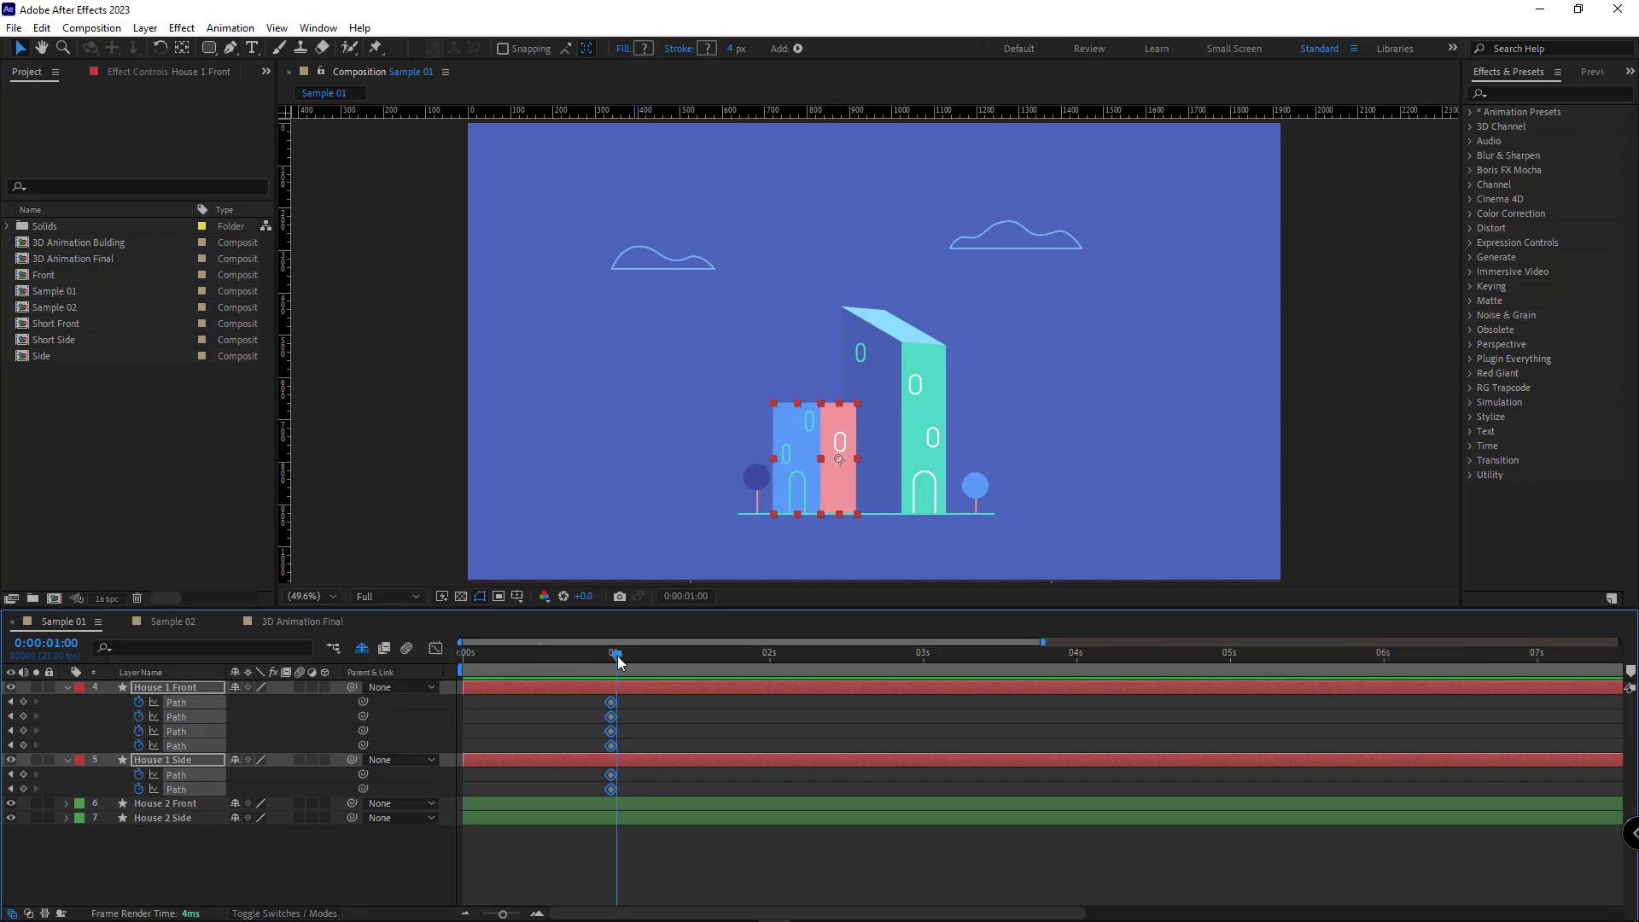
click(634, 710)
- At 0 s, widen all House 1 Front path points symmetrically until the wall's right edge reaches the middle of the side wall
drag(570, 650, 320, 649)
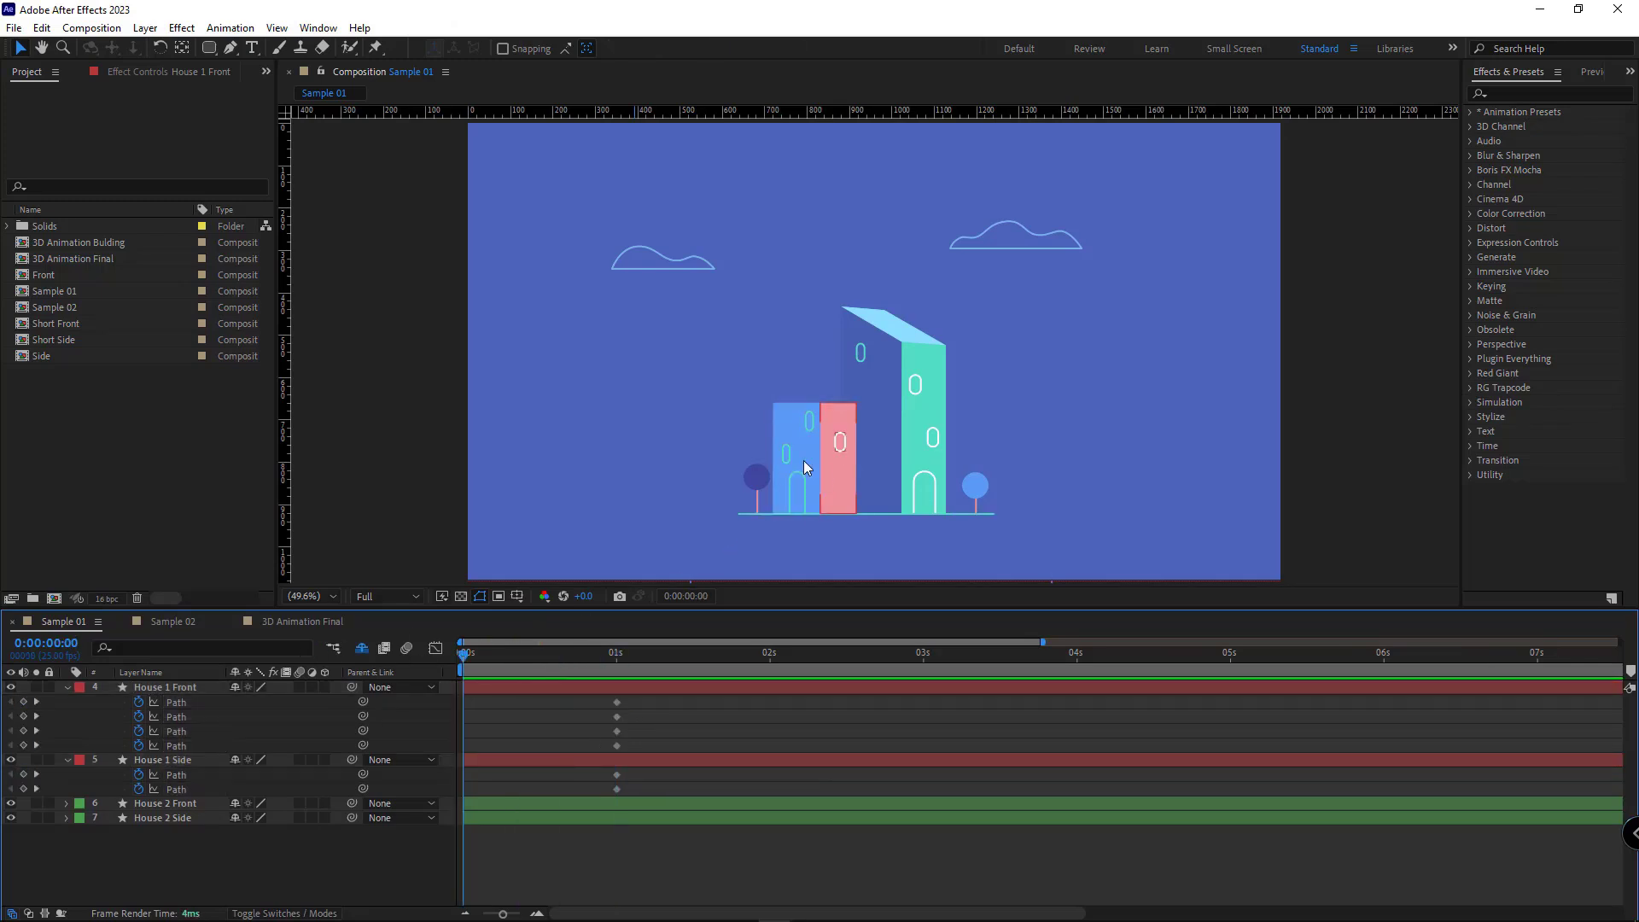
drag(616, 660, 445, 670)
scroll(807, 525, up, 2)
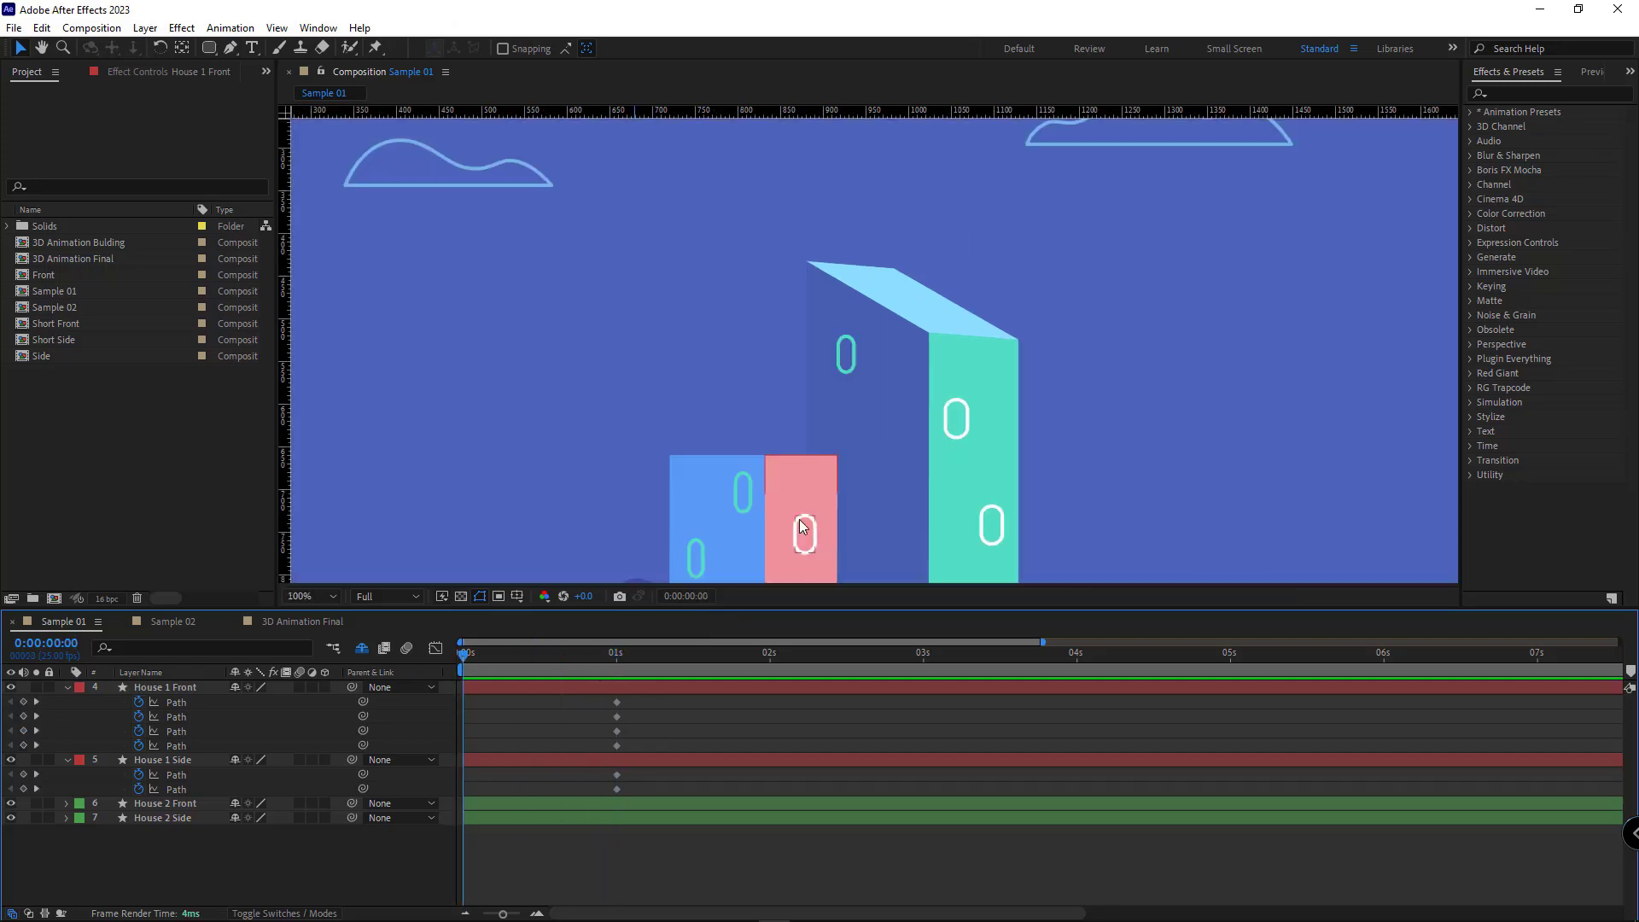
drag(820, 474, 876, 342)
drag(780, 438, 779, 399)
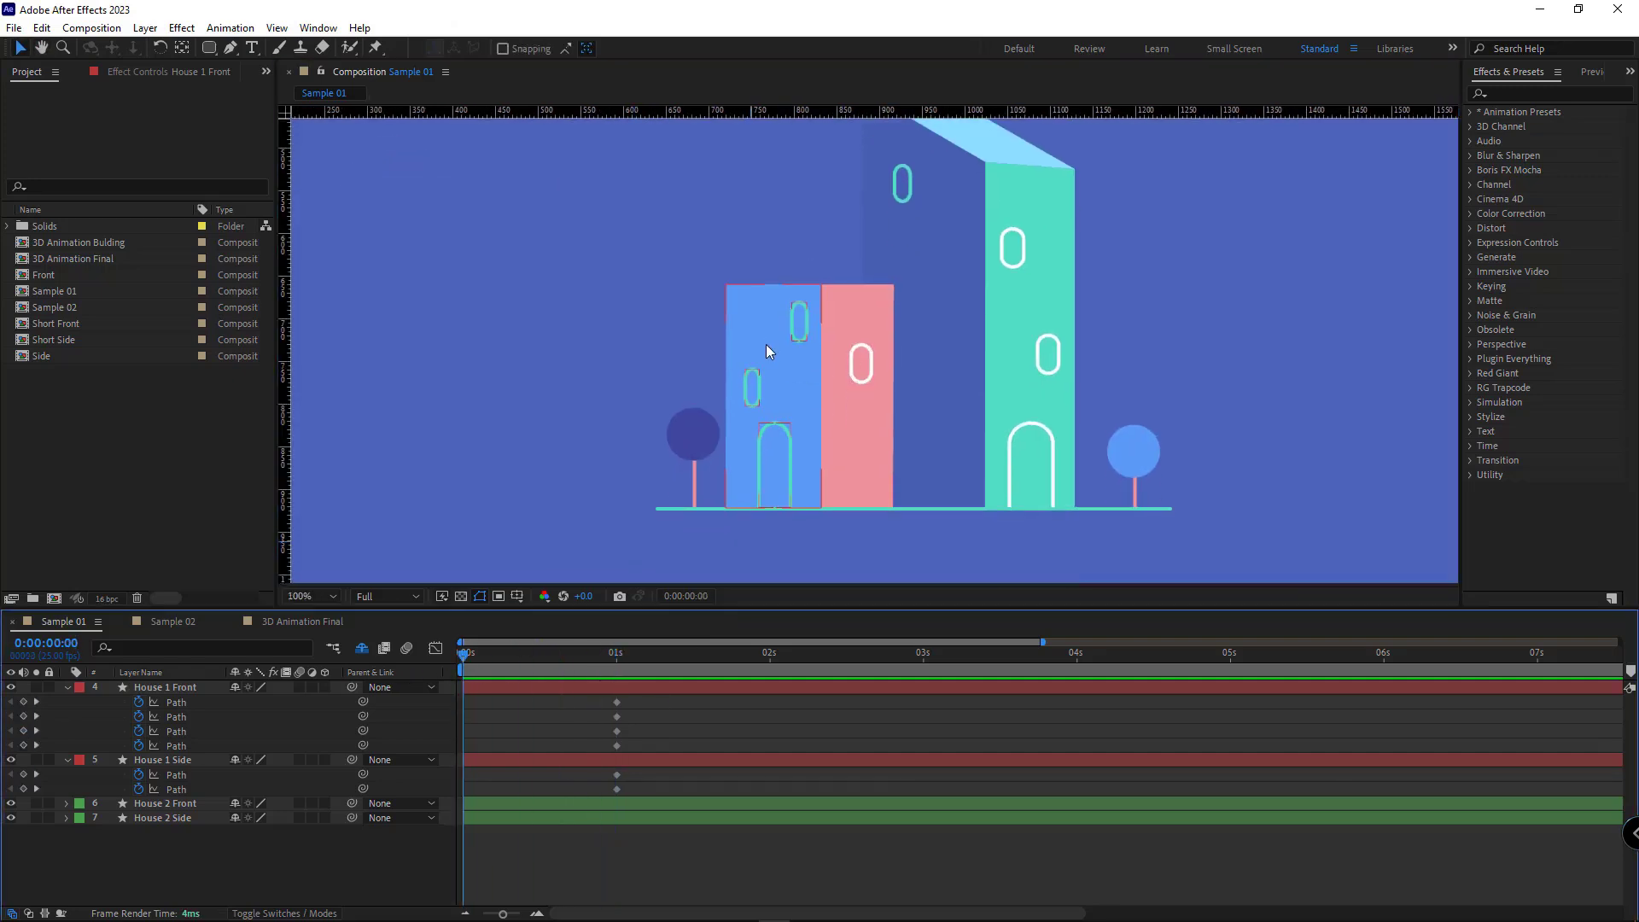
click(774, 408)
key(g)
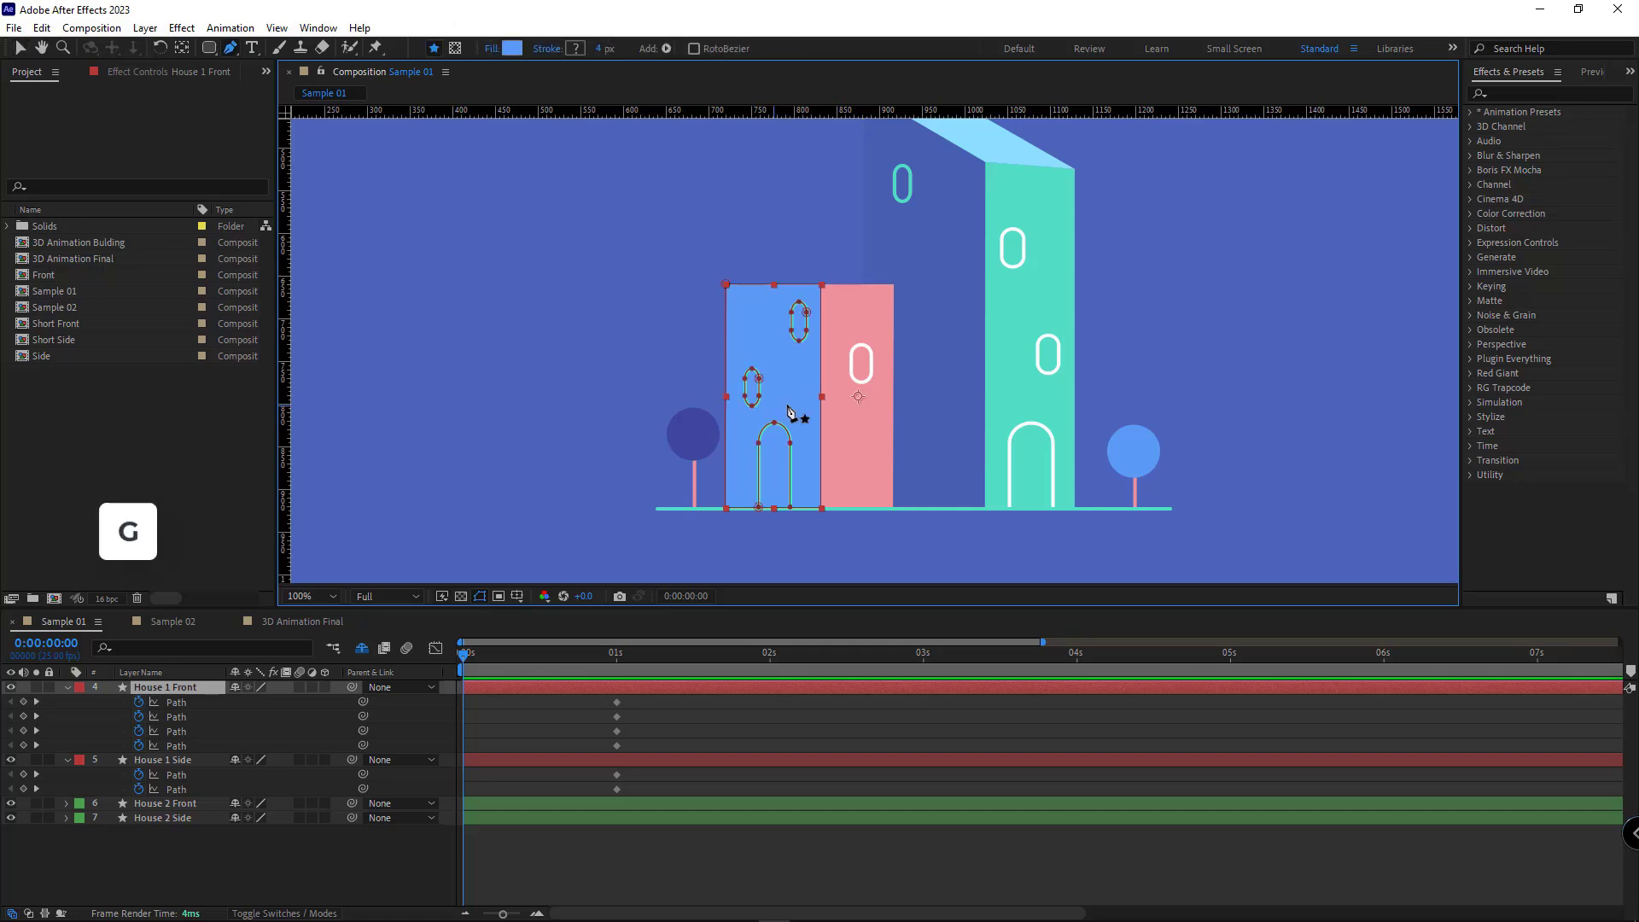
drag(845, 265, 744, 543)
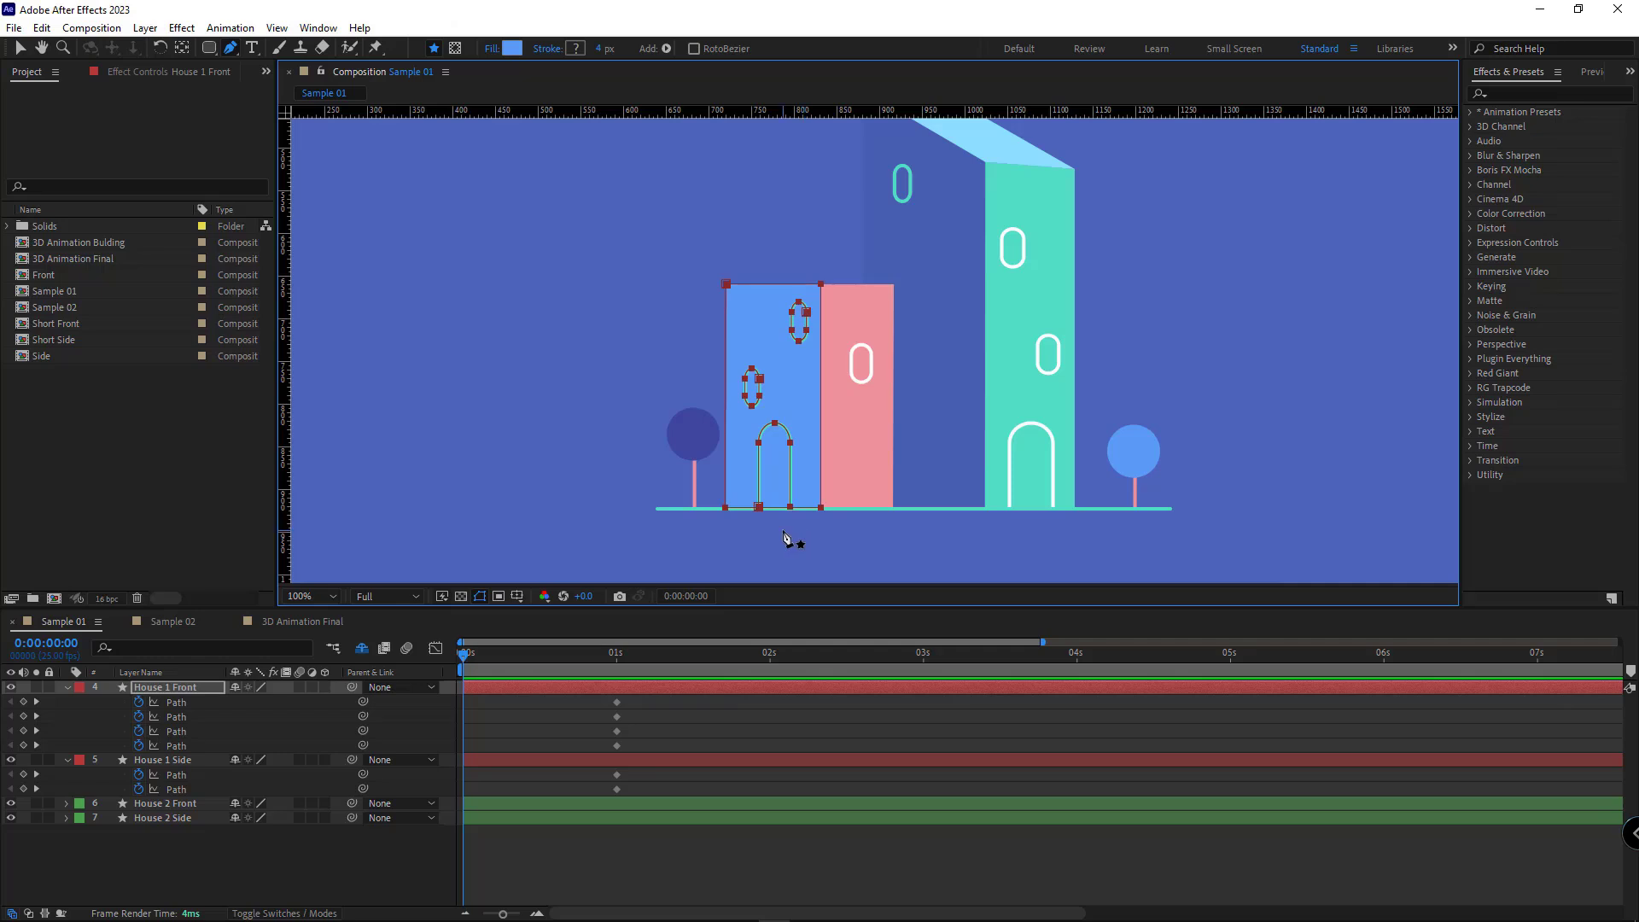
key(ctrl+t)
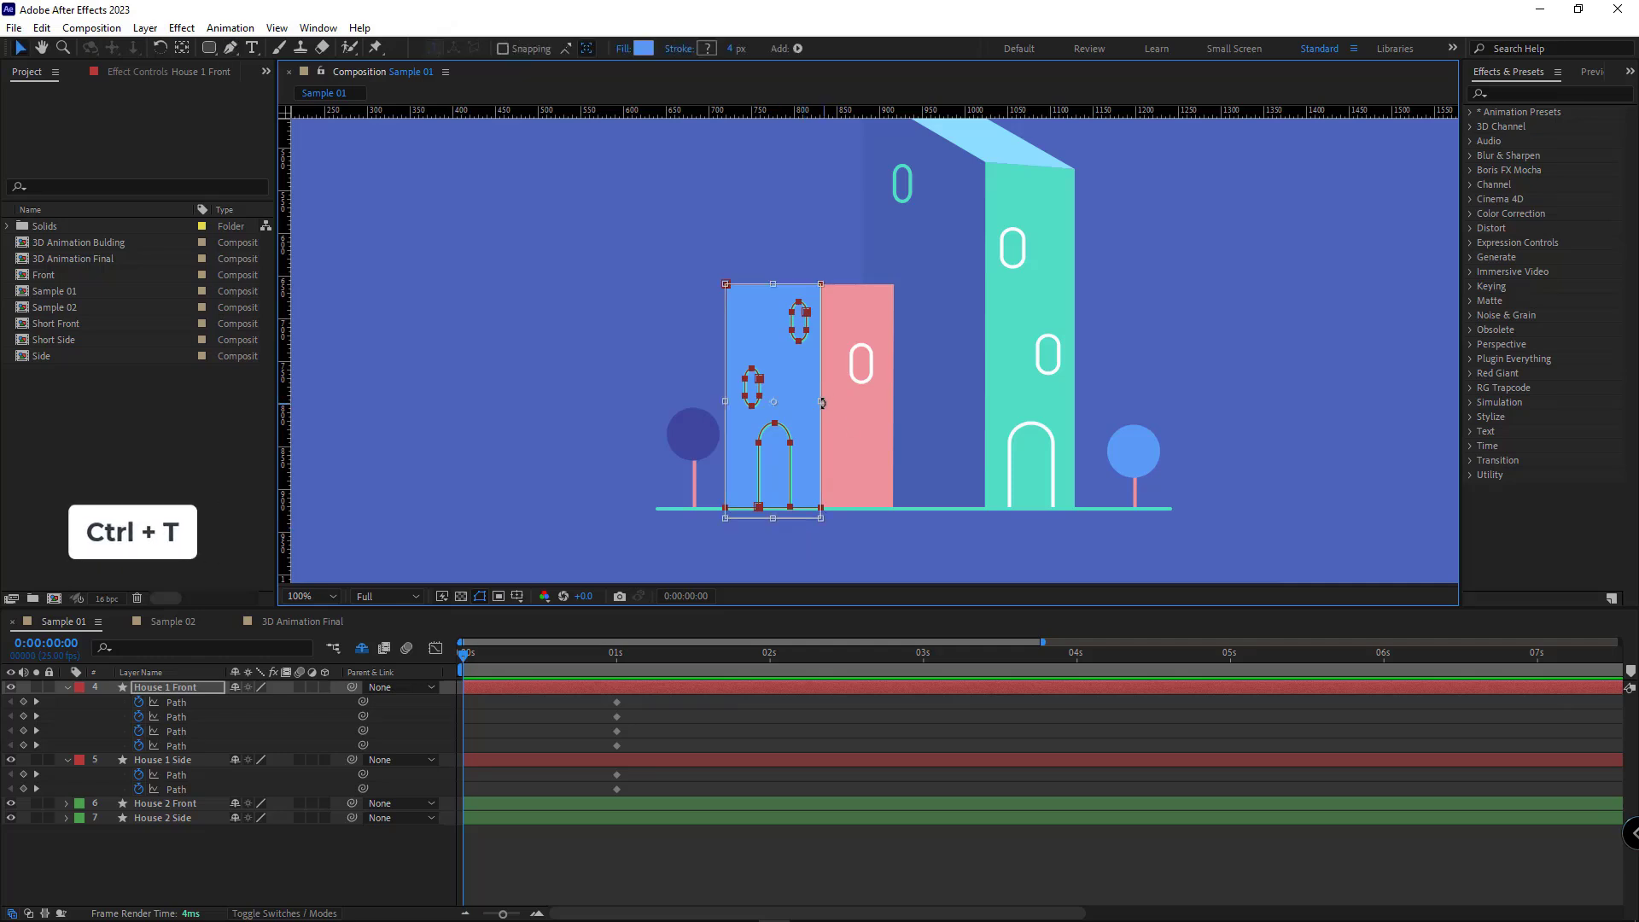
drag(822, 402, 858, 412)
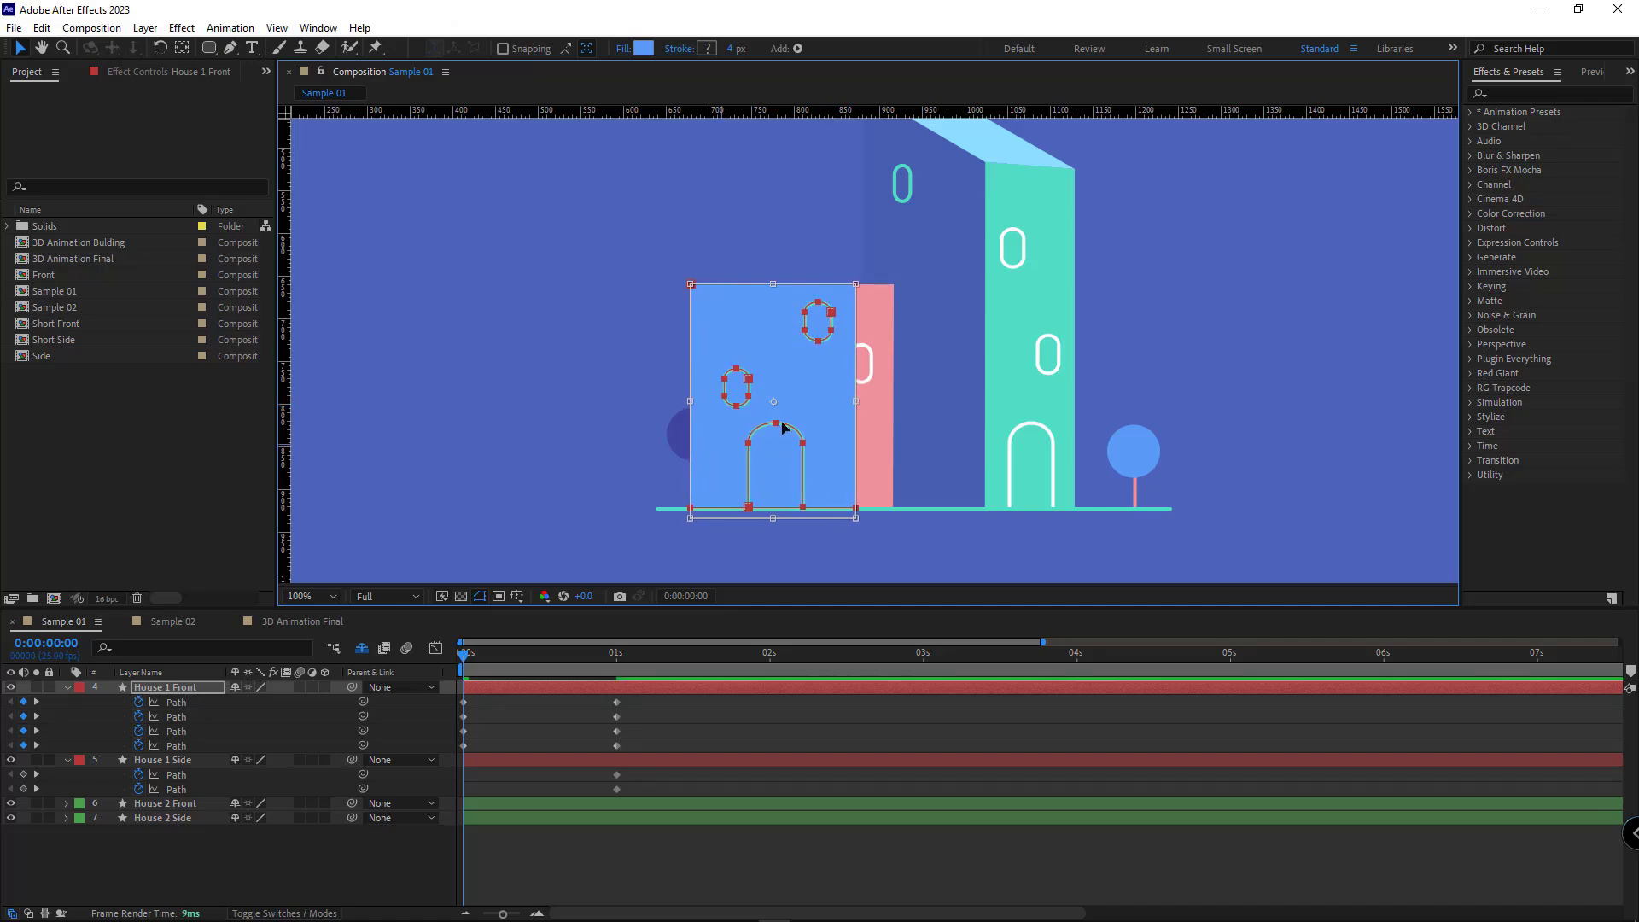
click(413, 842)
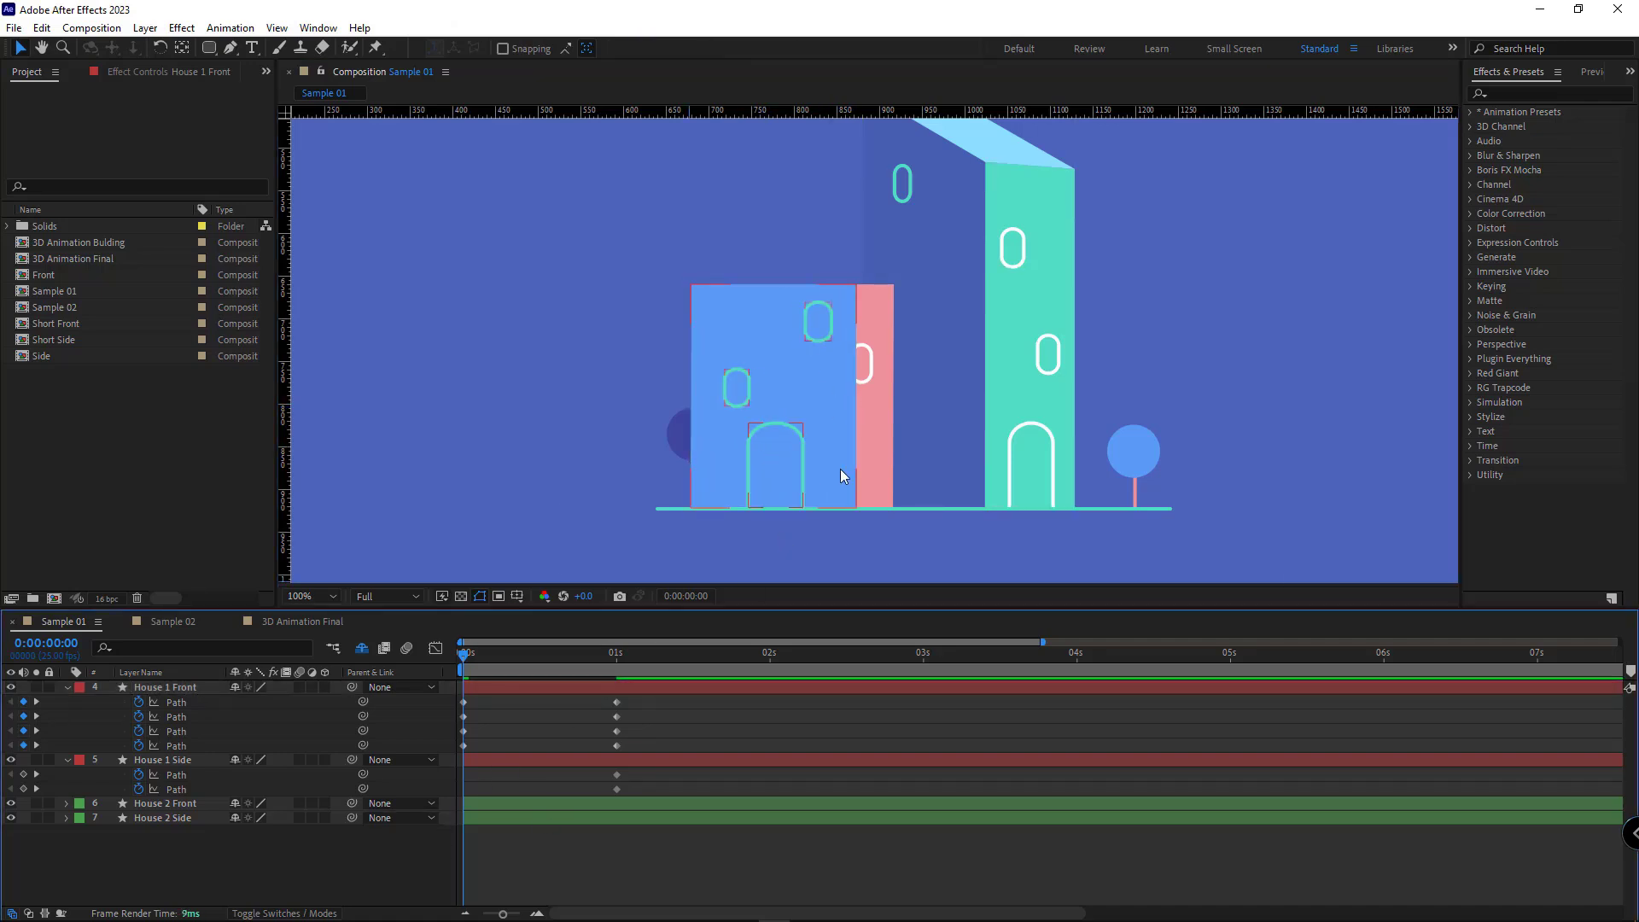
- At 0 s, shift all House 1 Side path points right until the wall's left edge meets the front wall's right edge
click(883, 458)
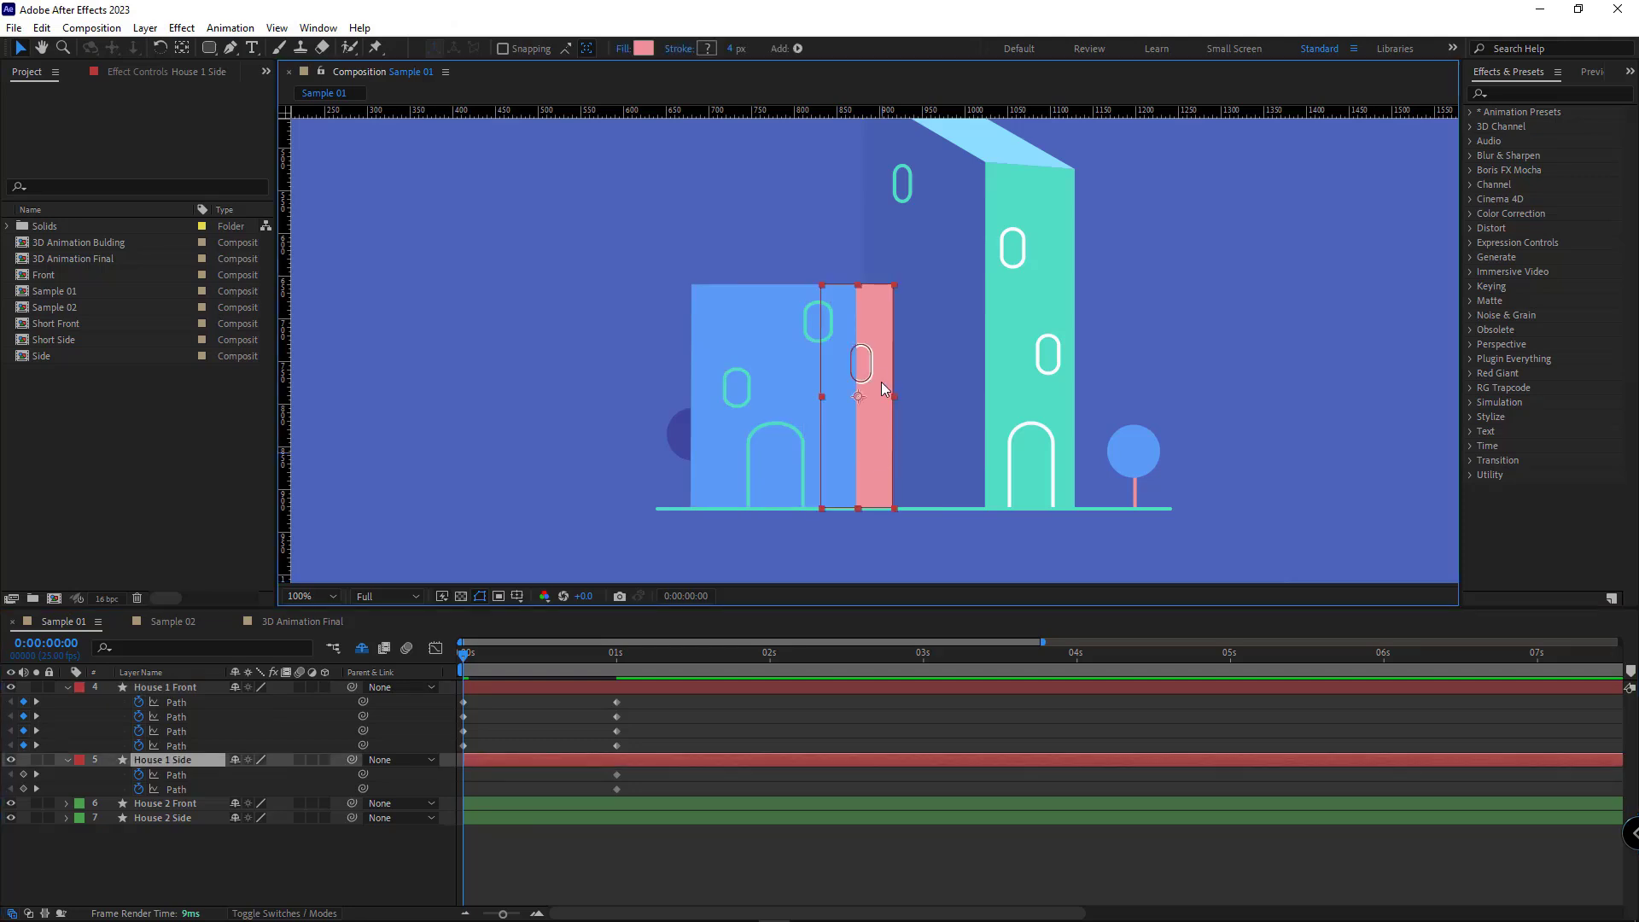
key(g)
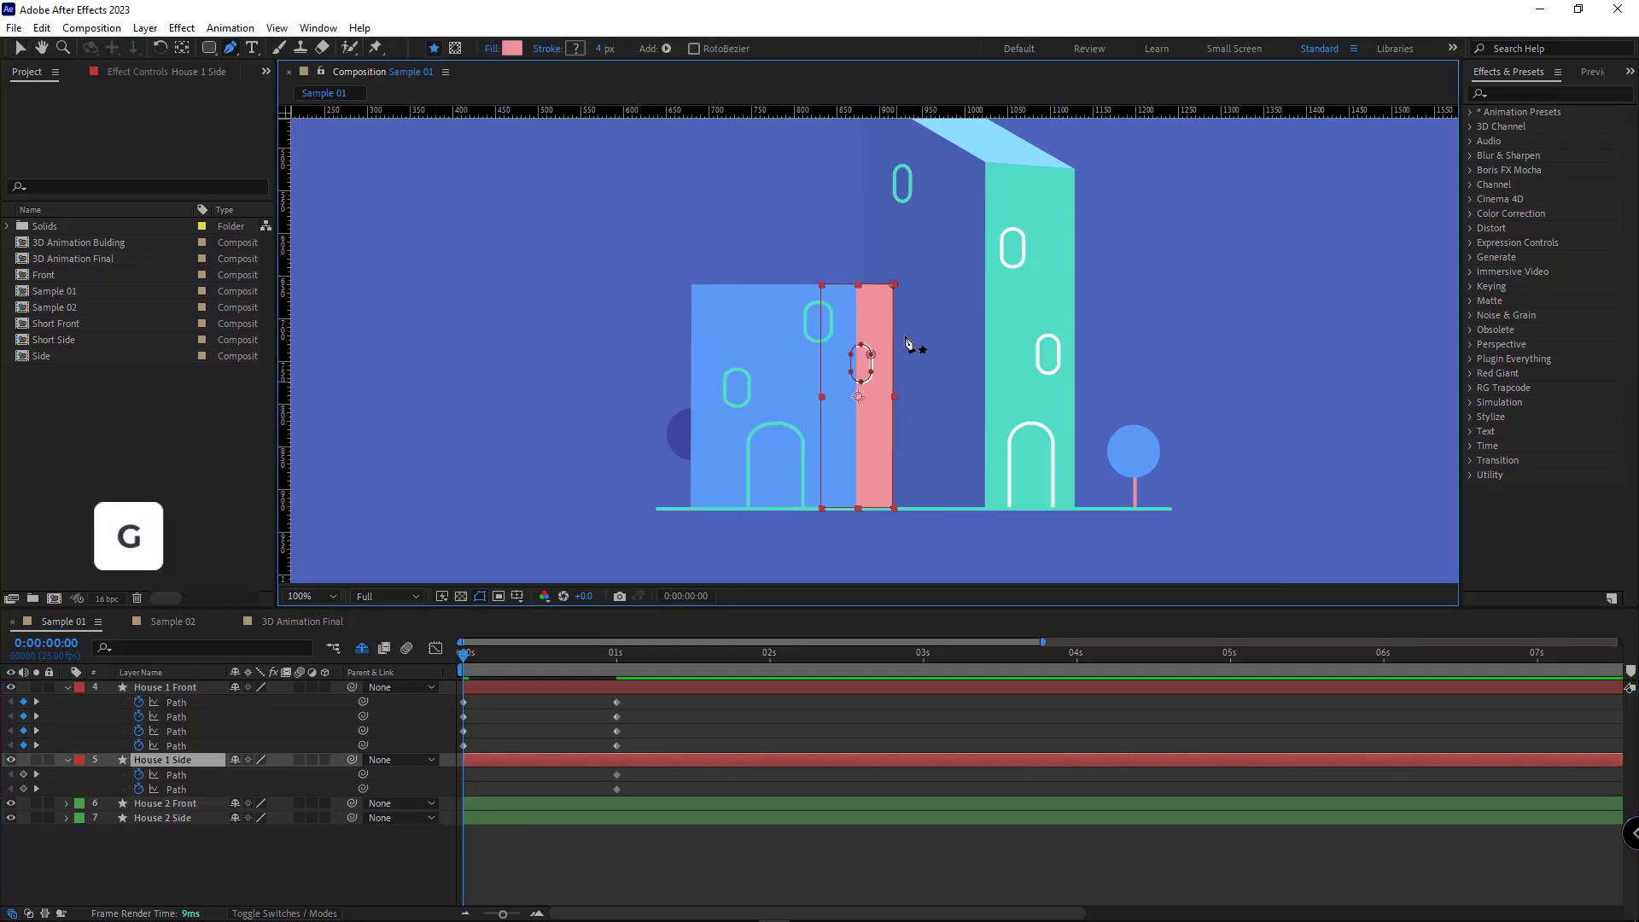
click(893, 284)
drag(927, 248, 803, 520)
key(ctrl+t)
scroll(854, 441, up, 2)
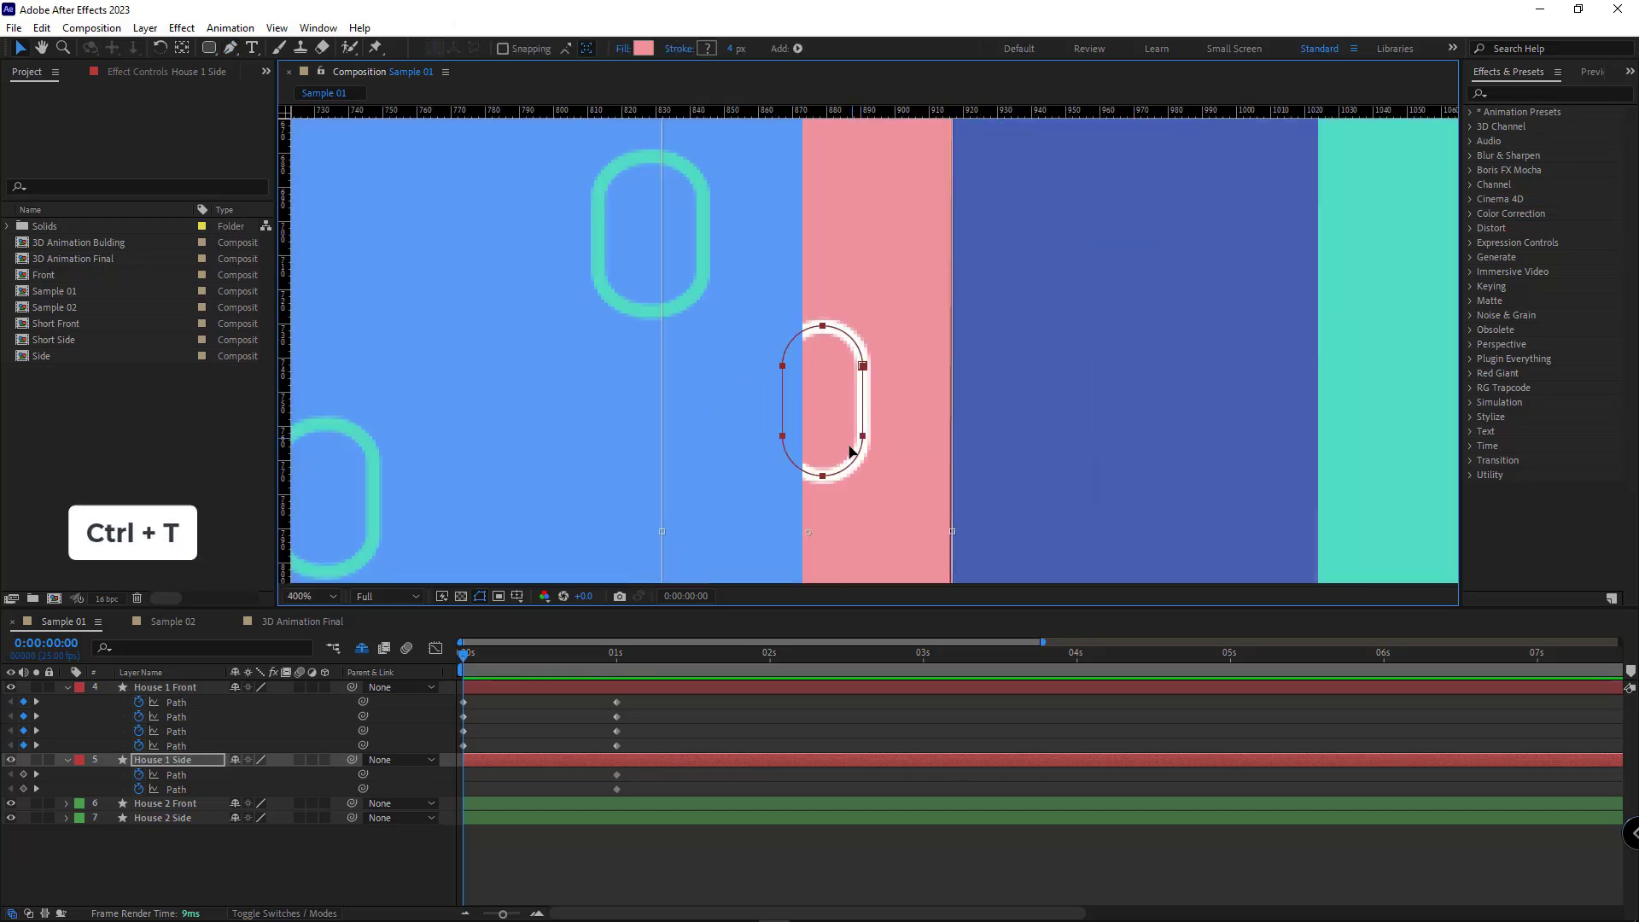
drag(844, 536, 973, 535)
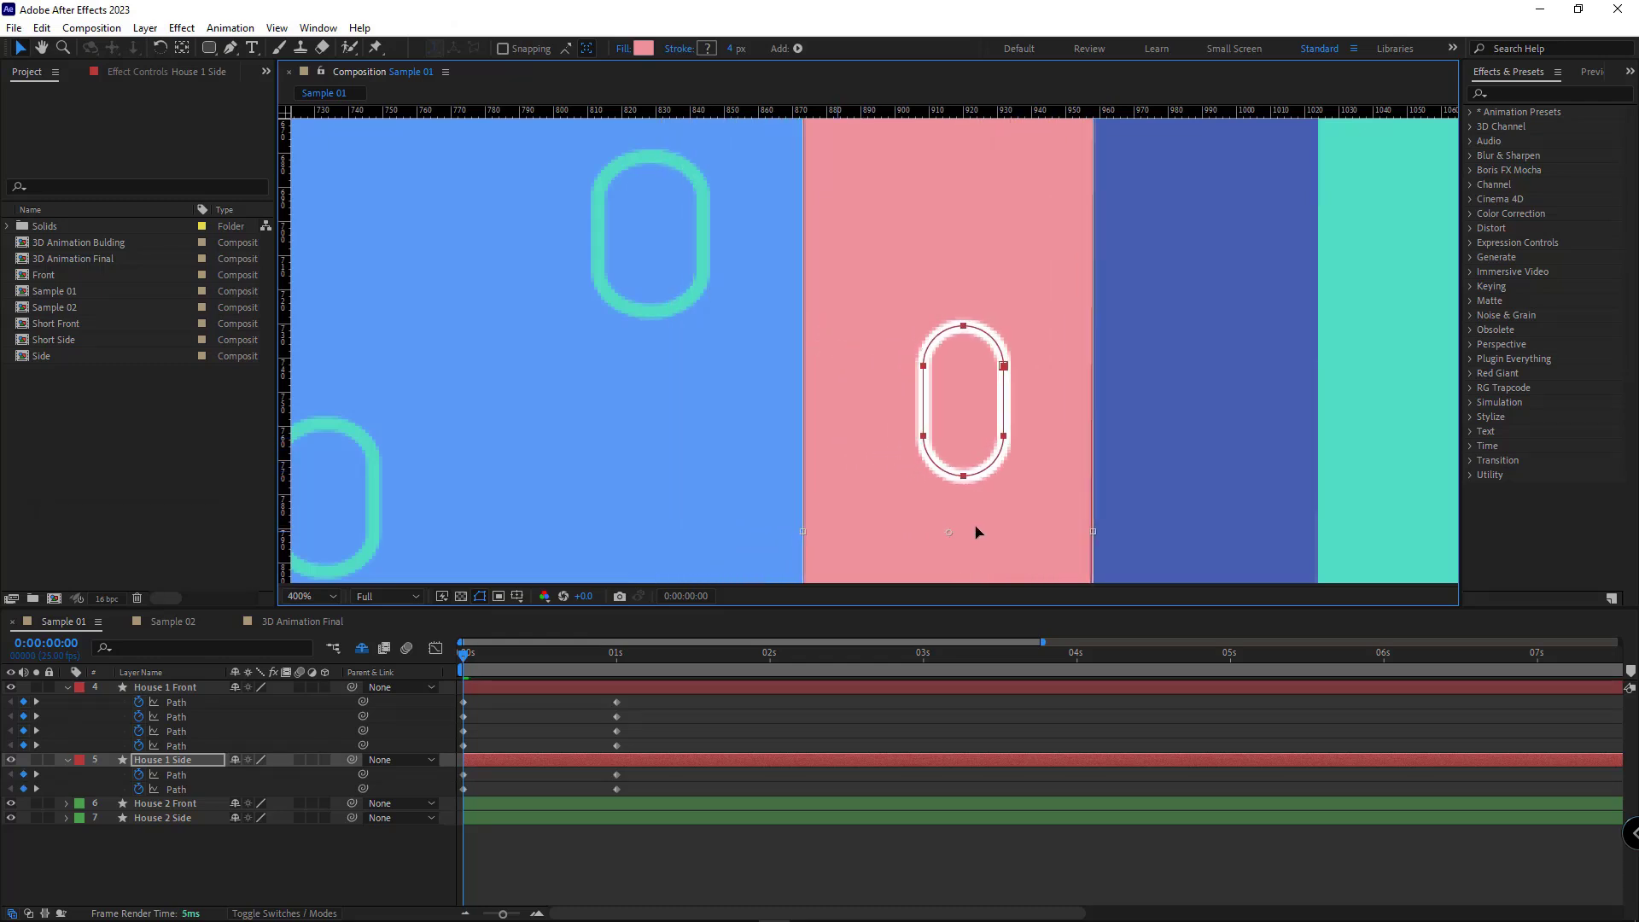
- Collapse the House 1 Side path points horizontally to zero width against the front wall's right edge
scroll(1067, 424, down, 3)
drag(1075, 410, 790, 424)
scroll(789, 429, down, 2)
click(530, 880)
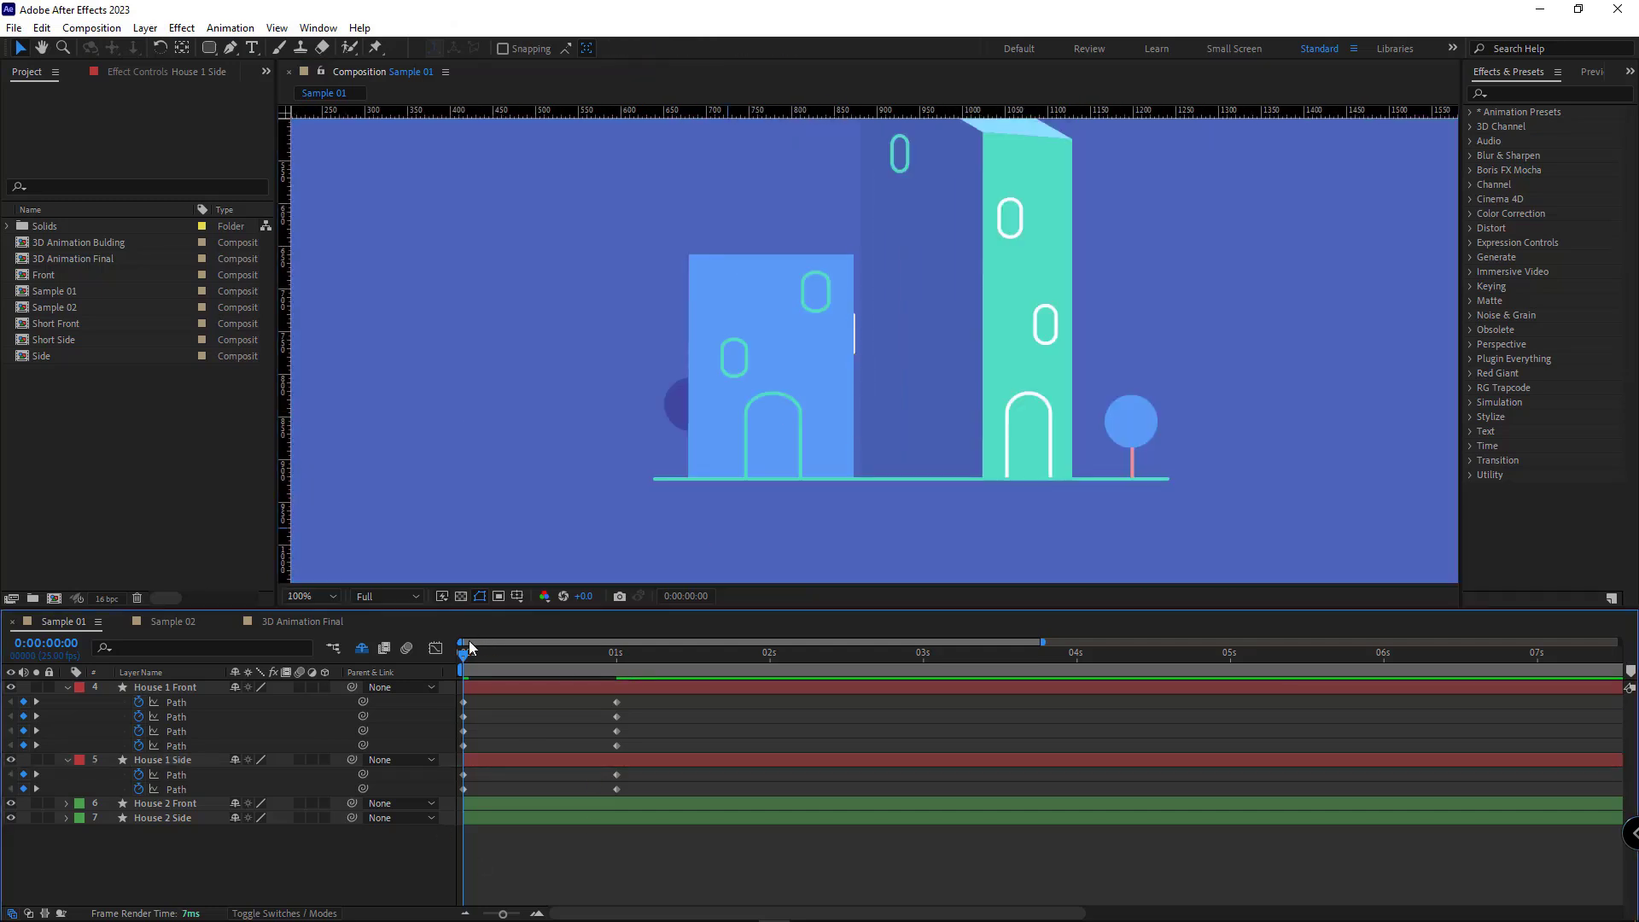
- Apply Easy Ease to all Path keyframes of both House 1 layers and return to 0 s
drag(466, 654, 461, 792)
right_click(617, 745)
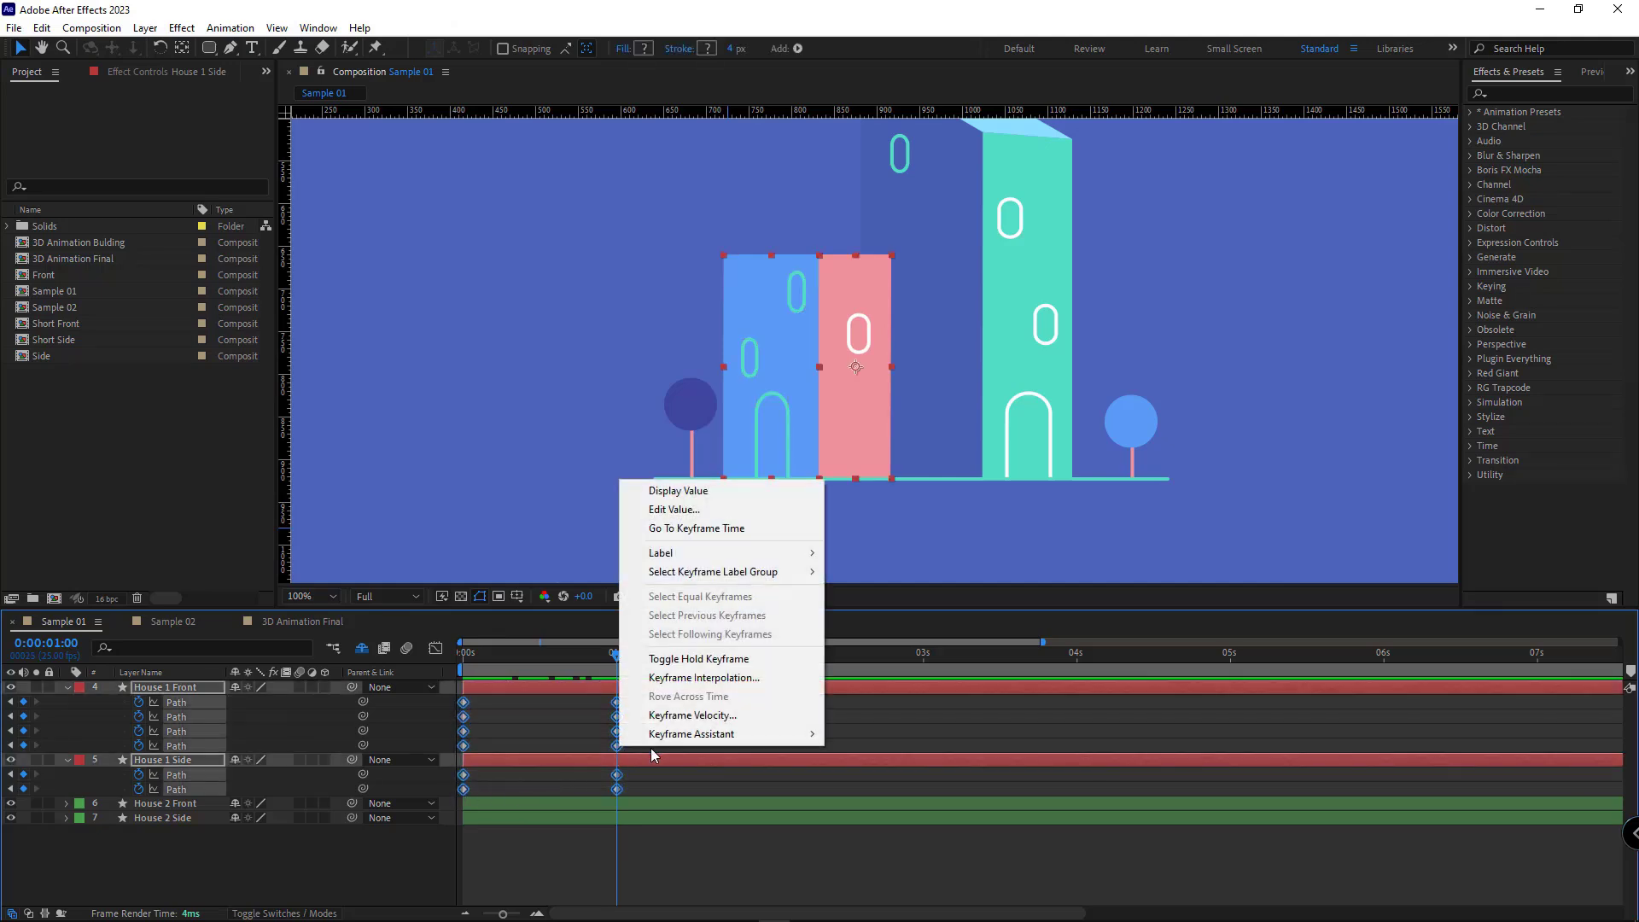
mouse_move(725, 735)
click(897, 797)
key(Home)
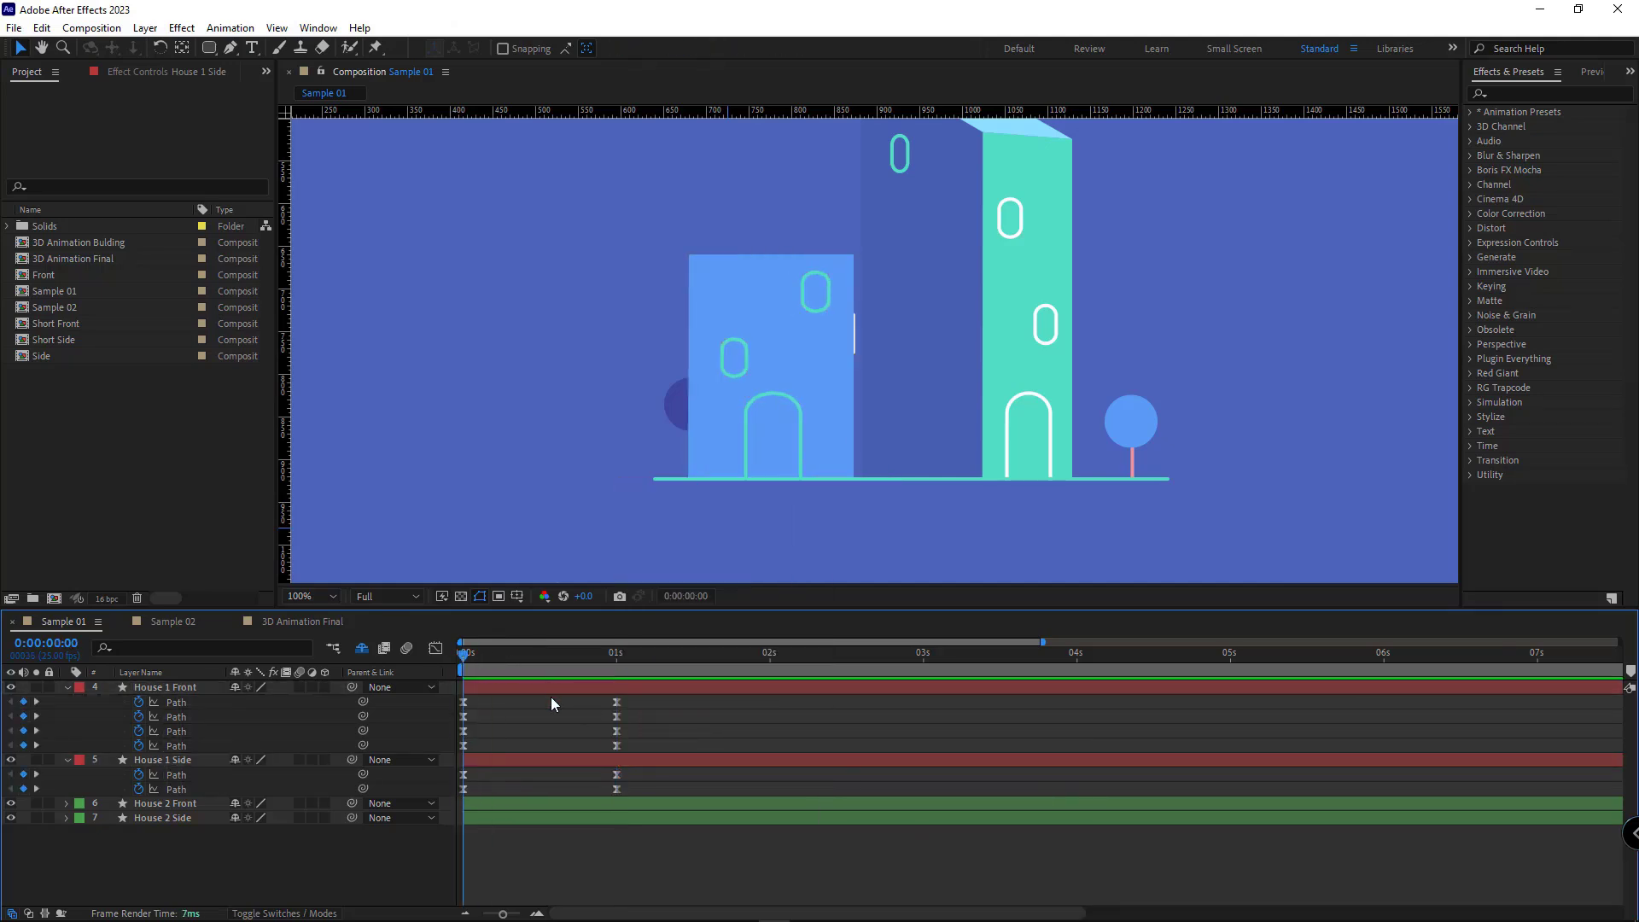
- Add a null object, place it over House 1's lower right part and shrink it
drag(714, 429, 689, 387)
right_click(94, 726)
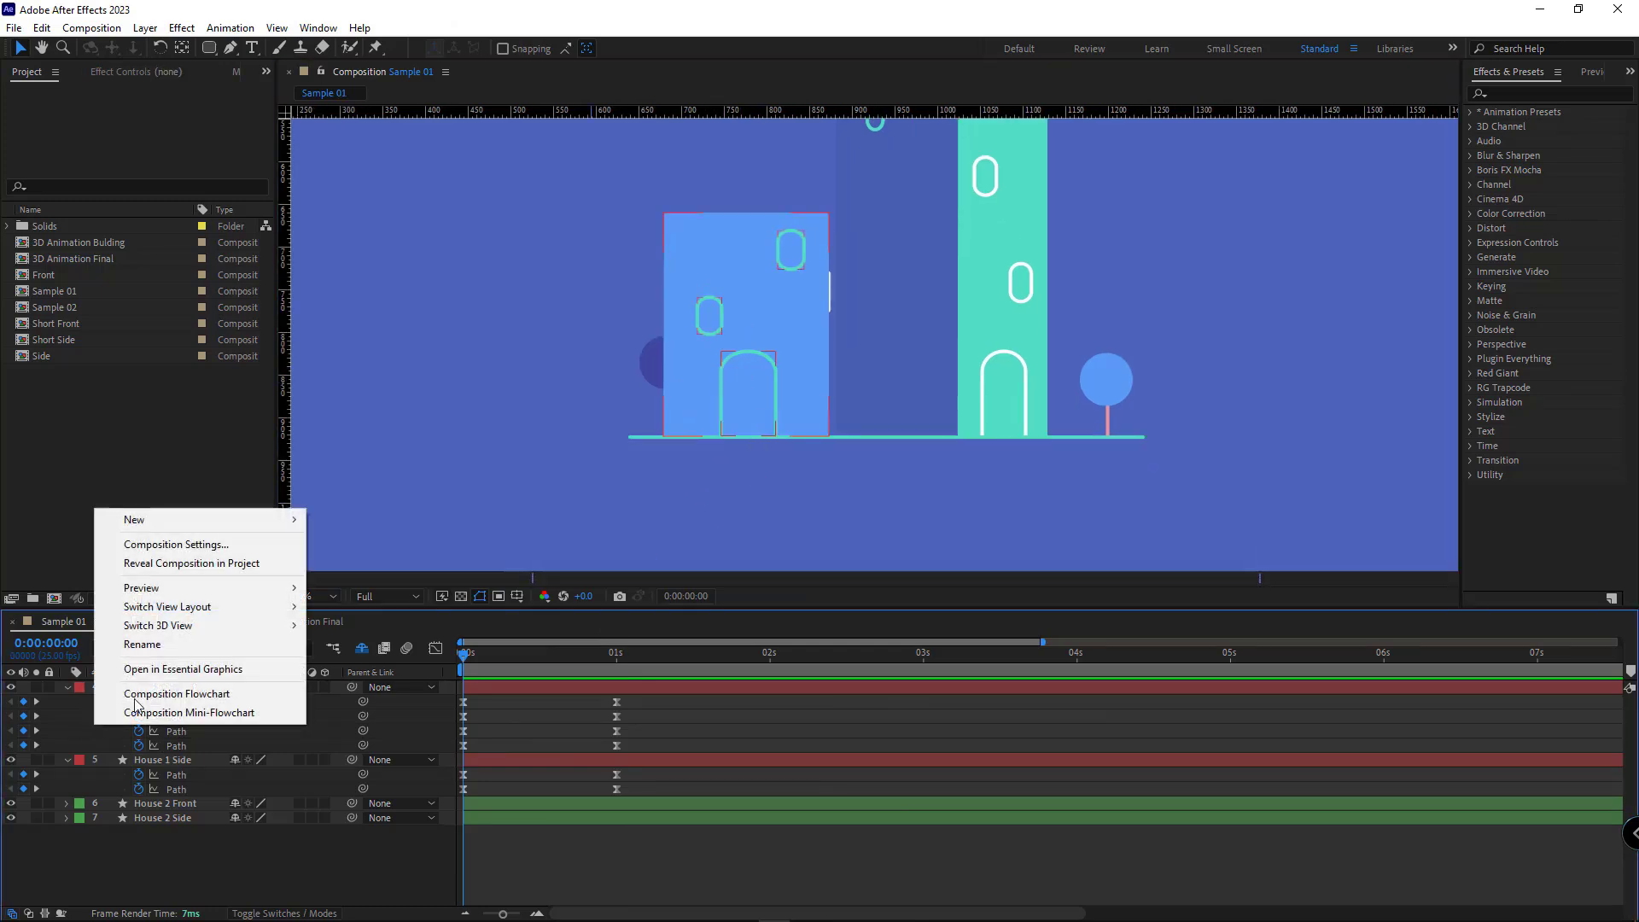
mouse_move(297, 522)
click(359, 619)
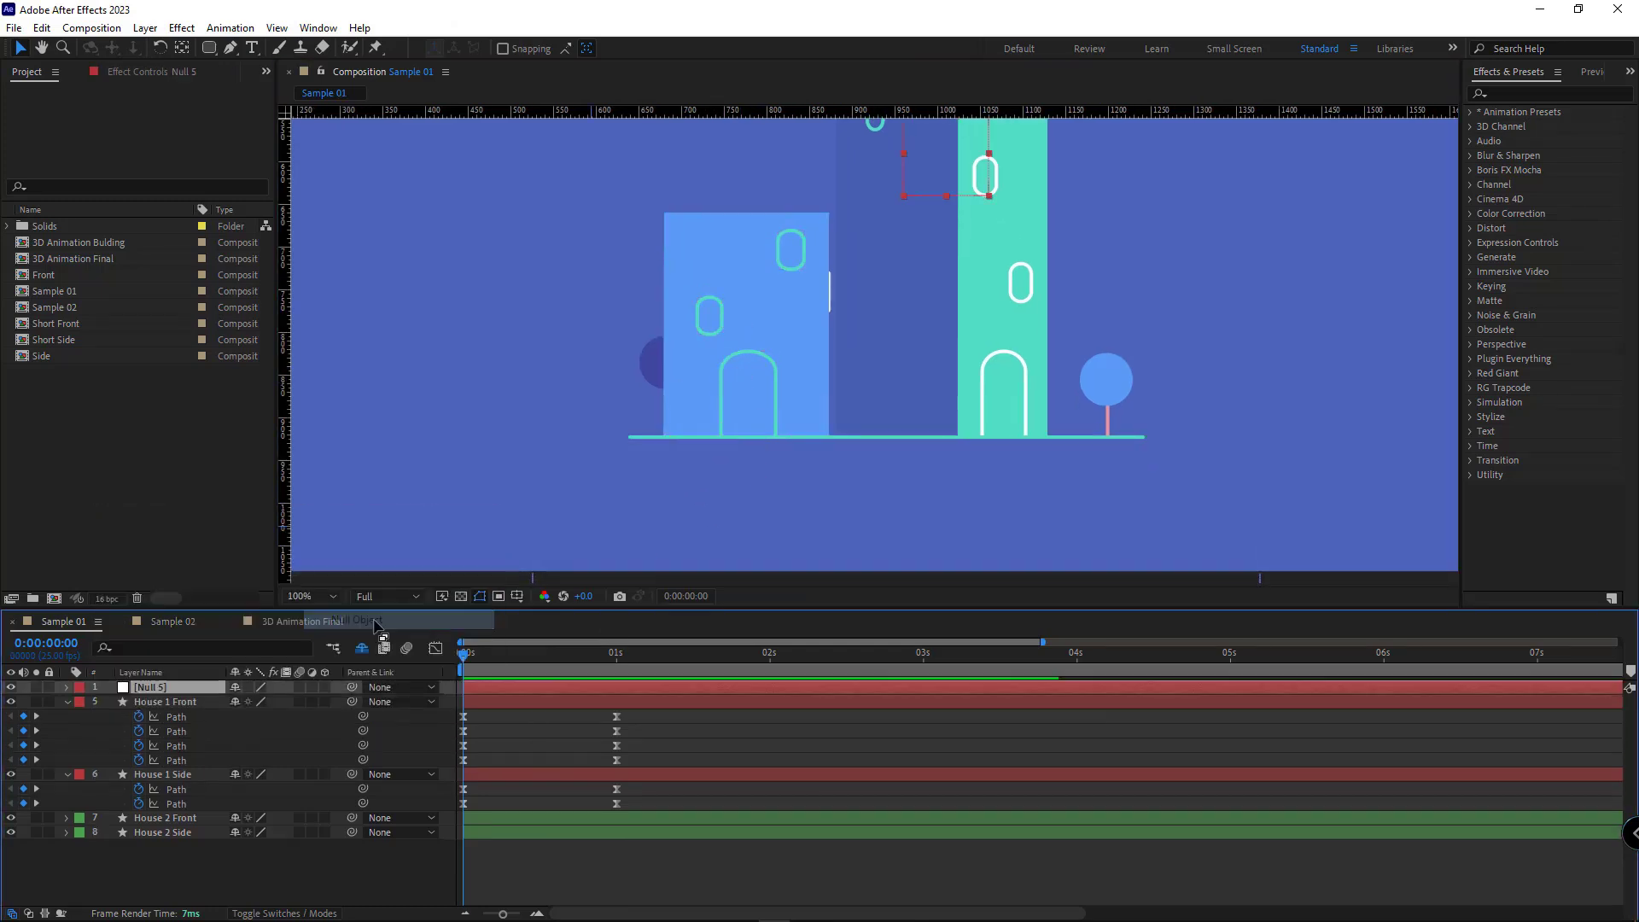
drag(791, 333, 801, 338)
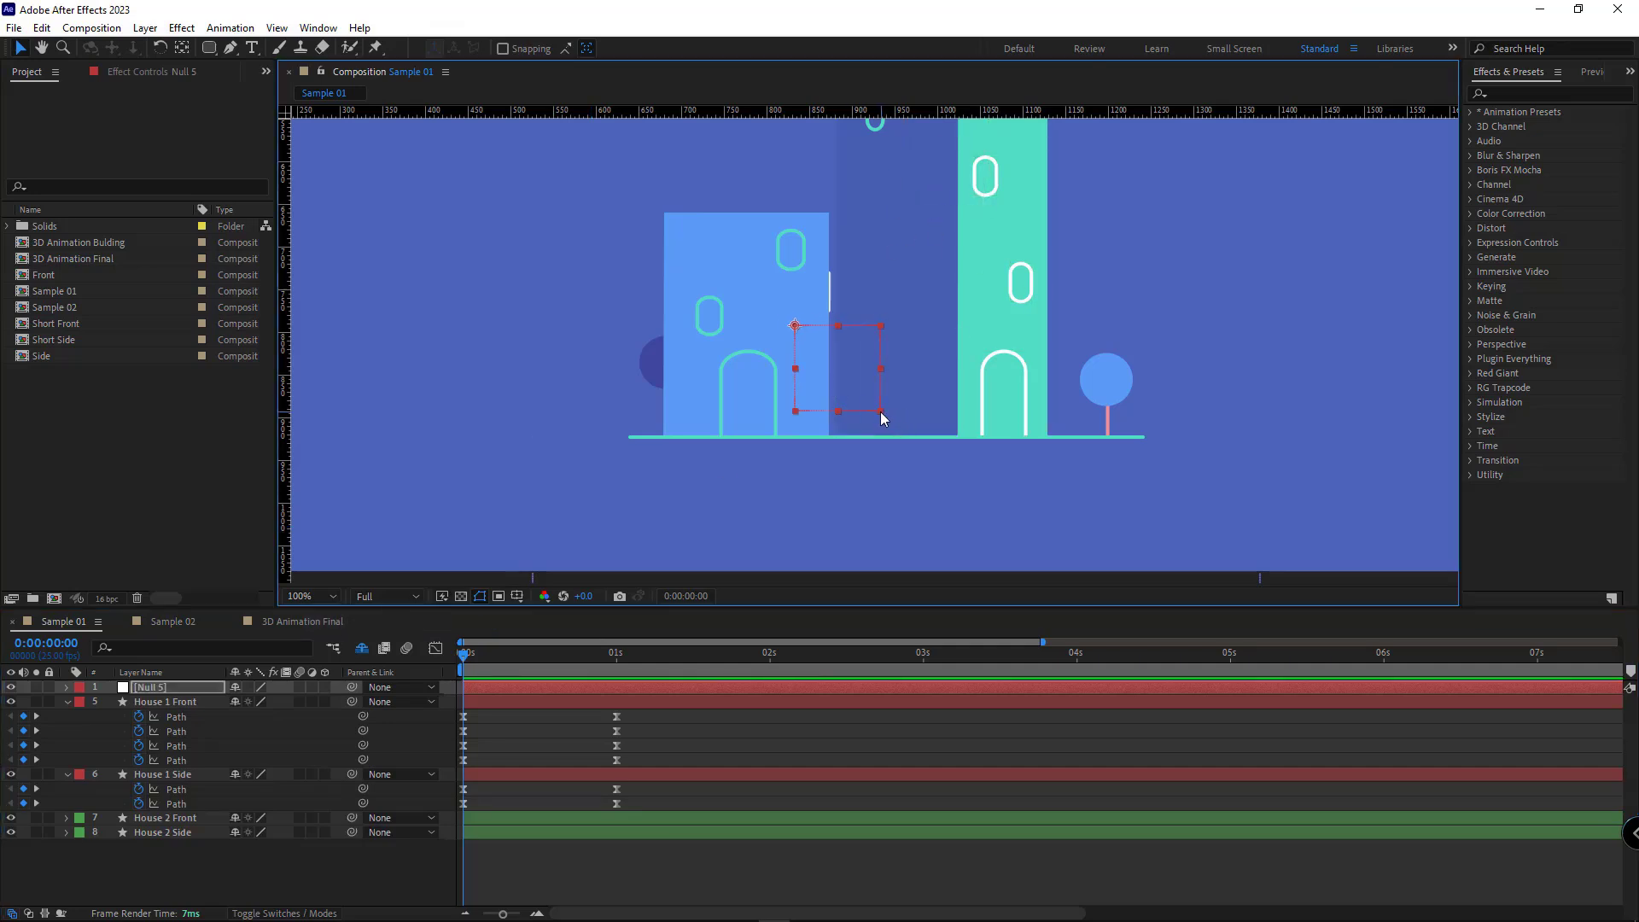
drag(880, 411, 828, 358)
- Parent the House 1 Front and House 1 Side layers to the null
click(151, 775)
ctrl+click(187, 701)
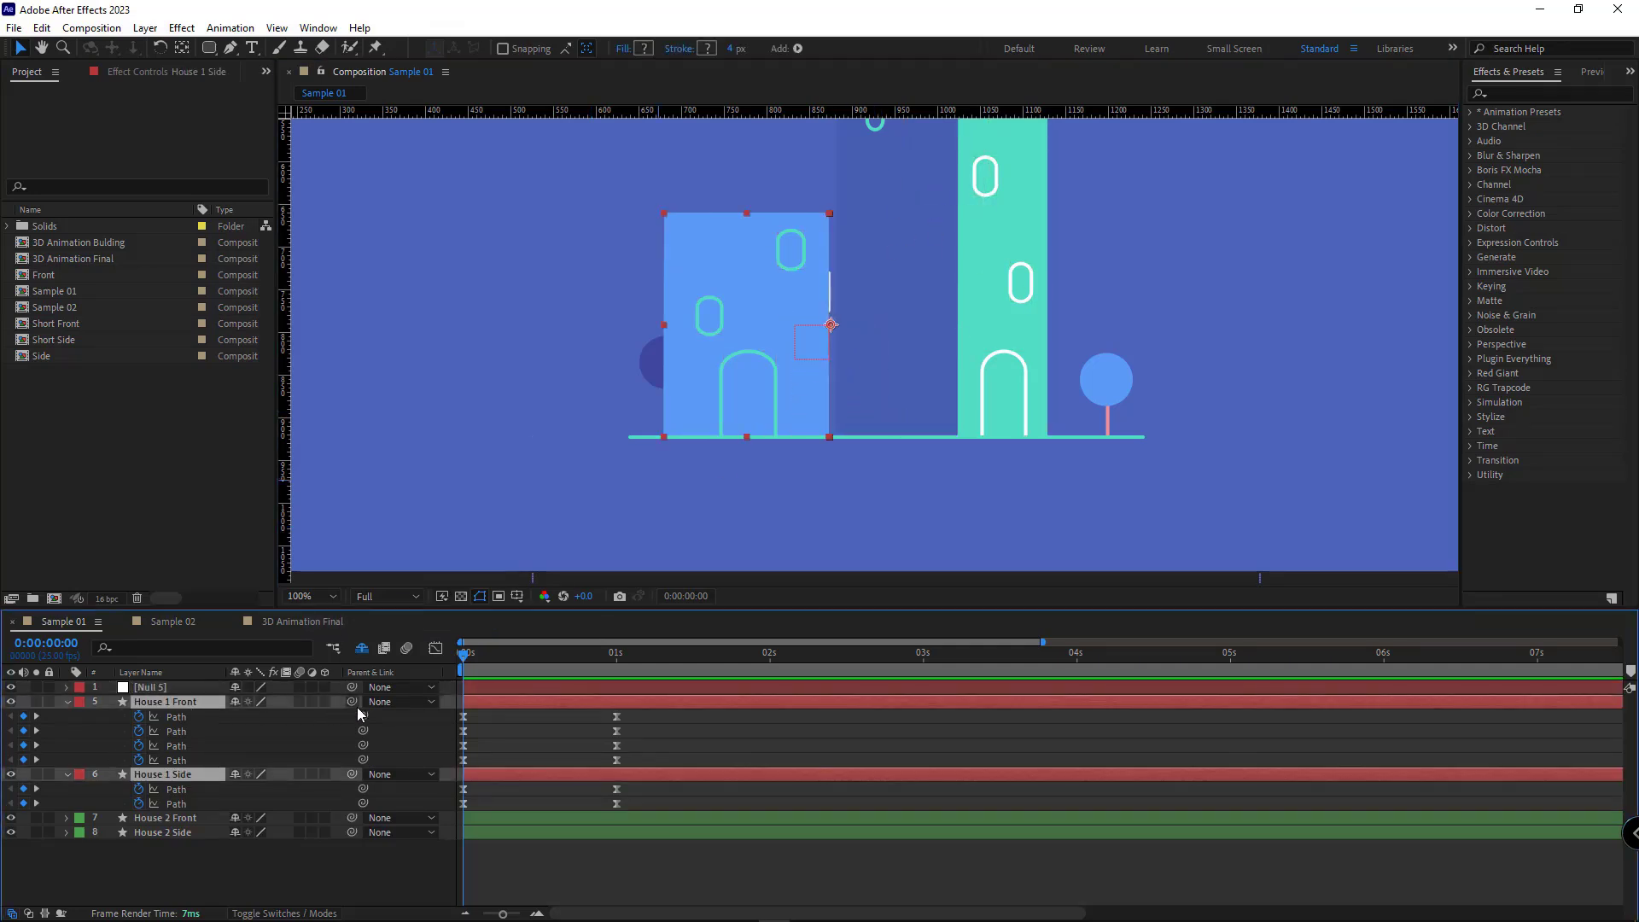
drag(352, 702, 165, 688)
- Keyframe the null's Position at 0 s and 1 s, lowering it to 833, 1061 at 0 s so House 1 starts off below the scene
click(161, 688)
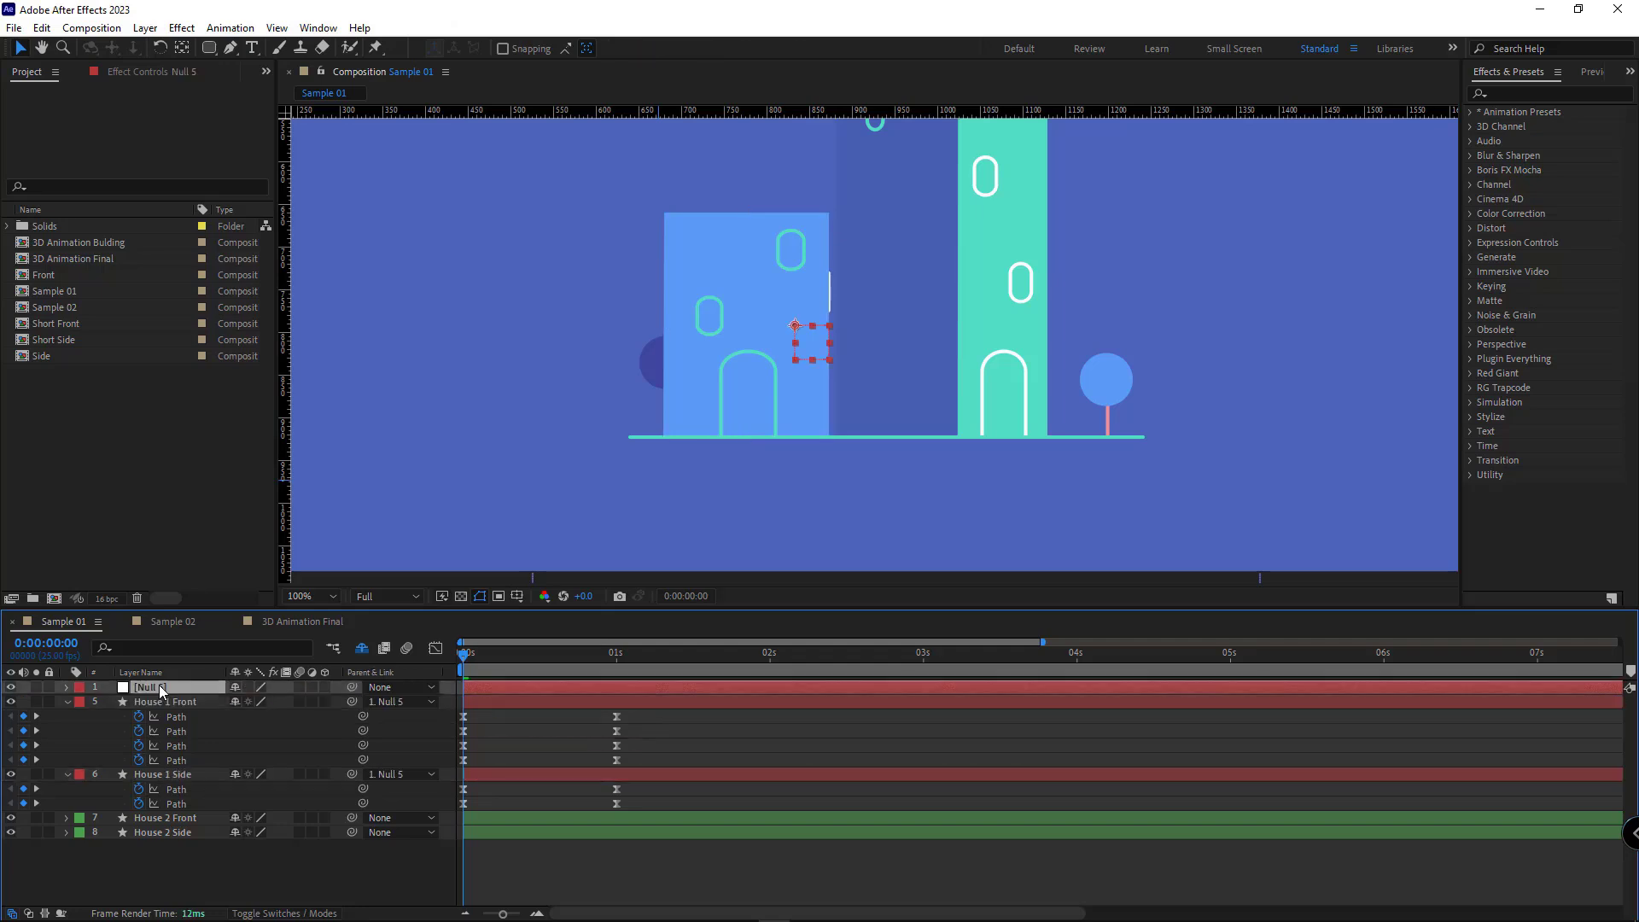
key(p)
click(110, 702)
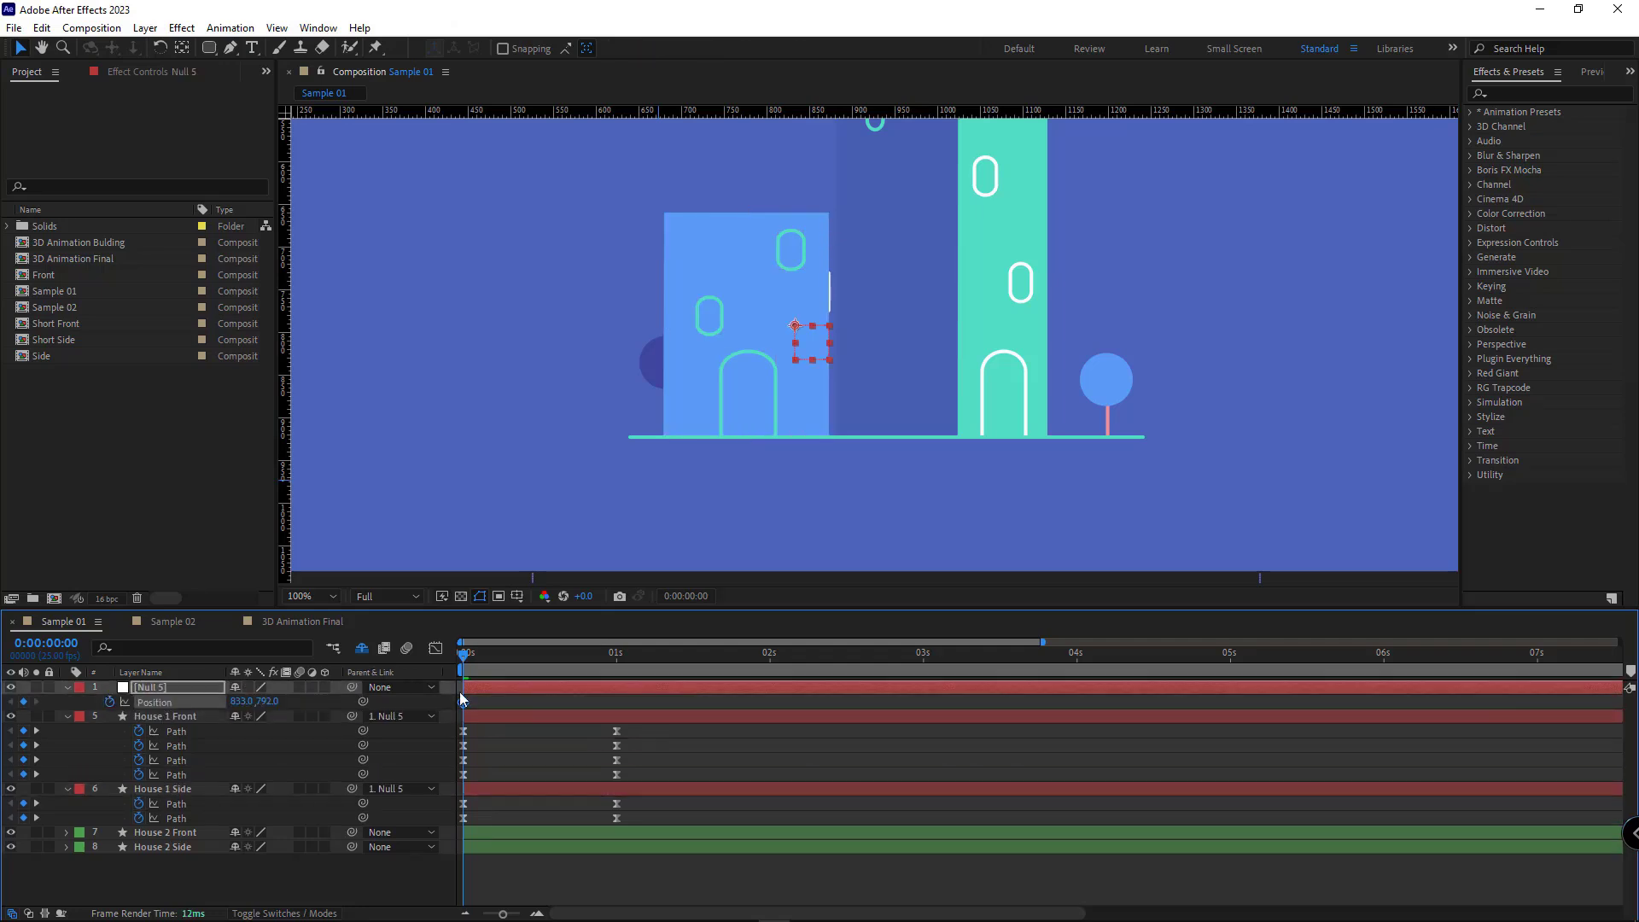
click(617, 656)
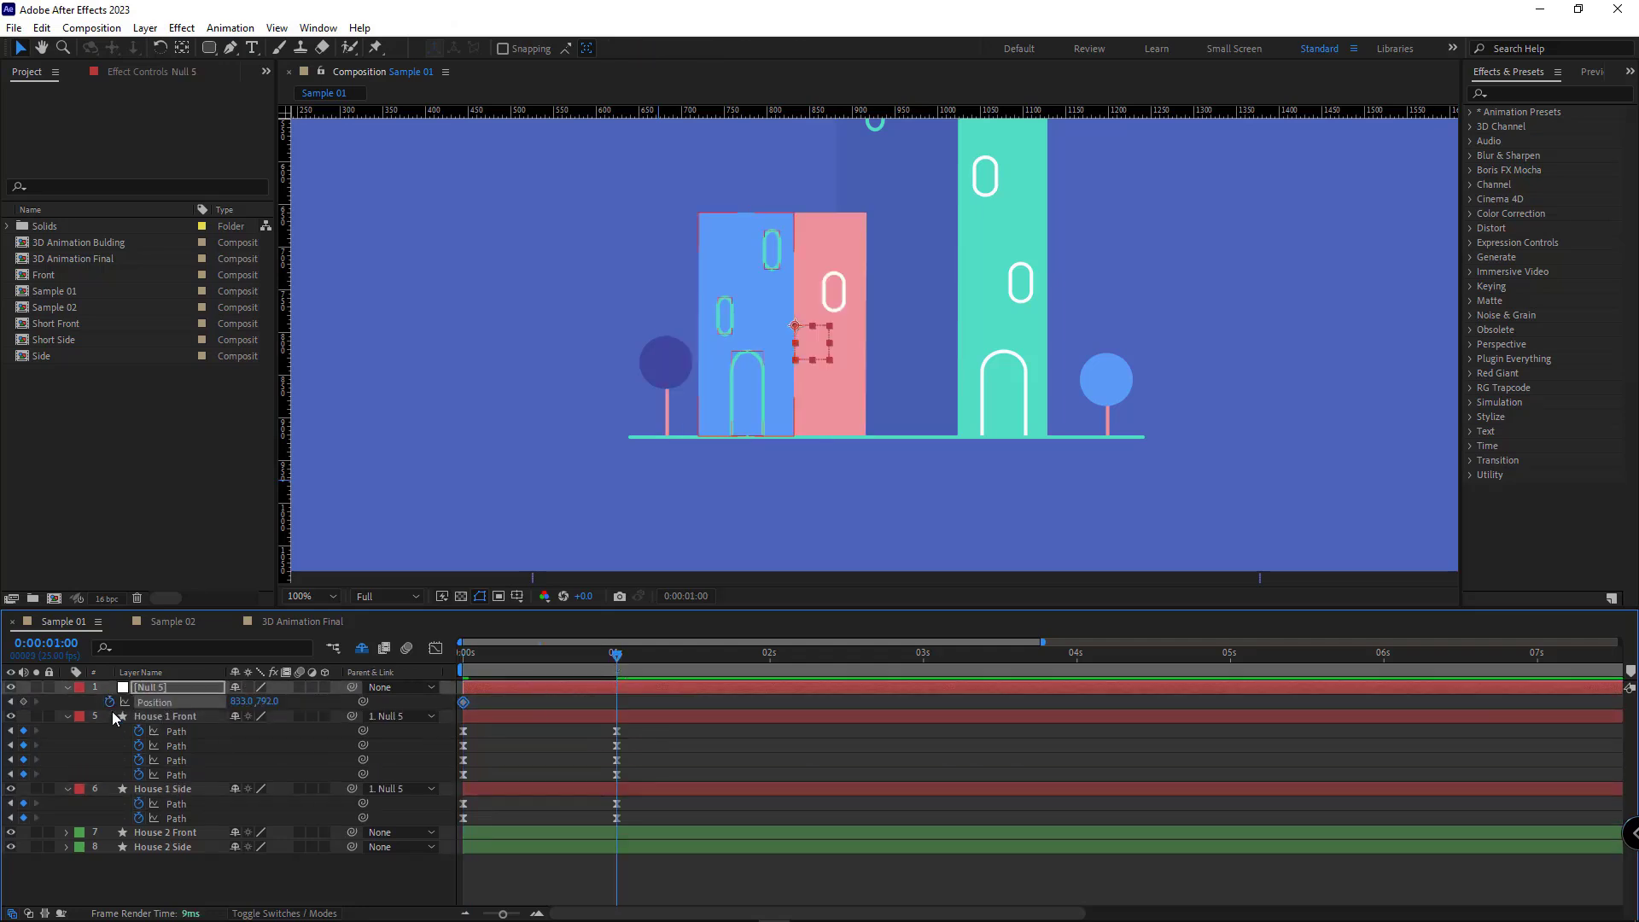
click(10, 702)
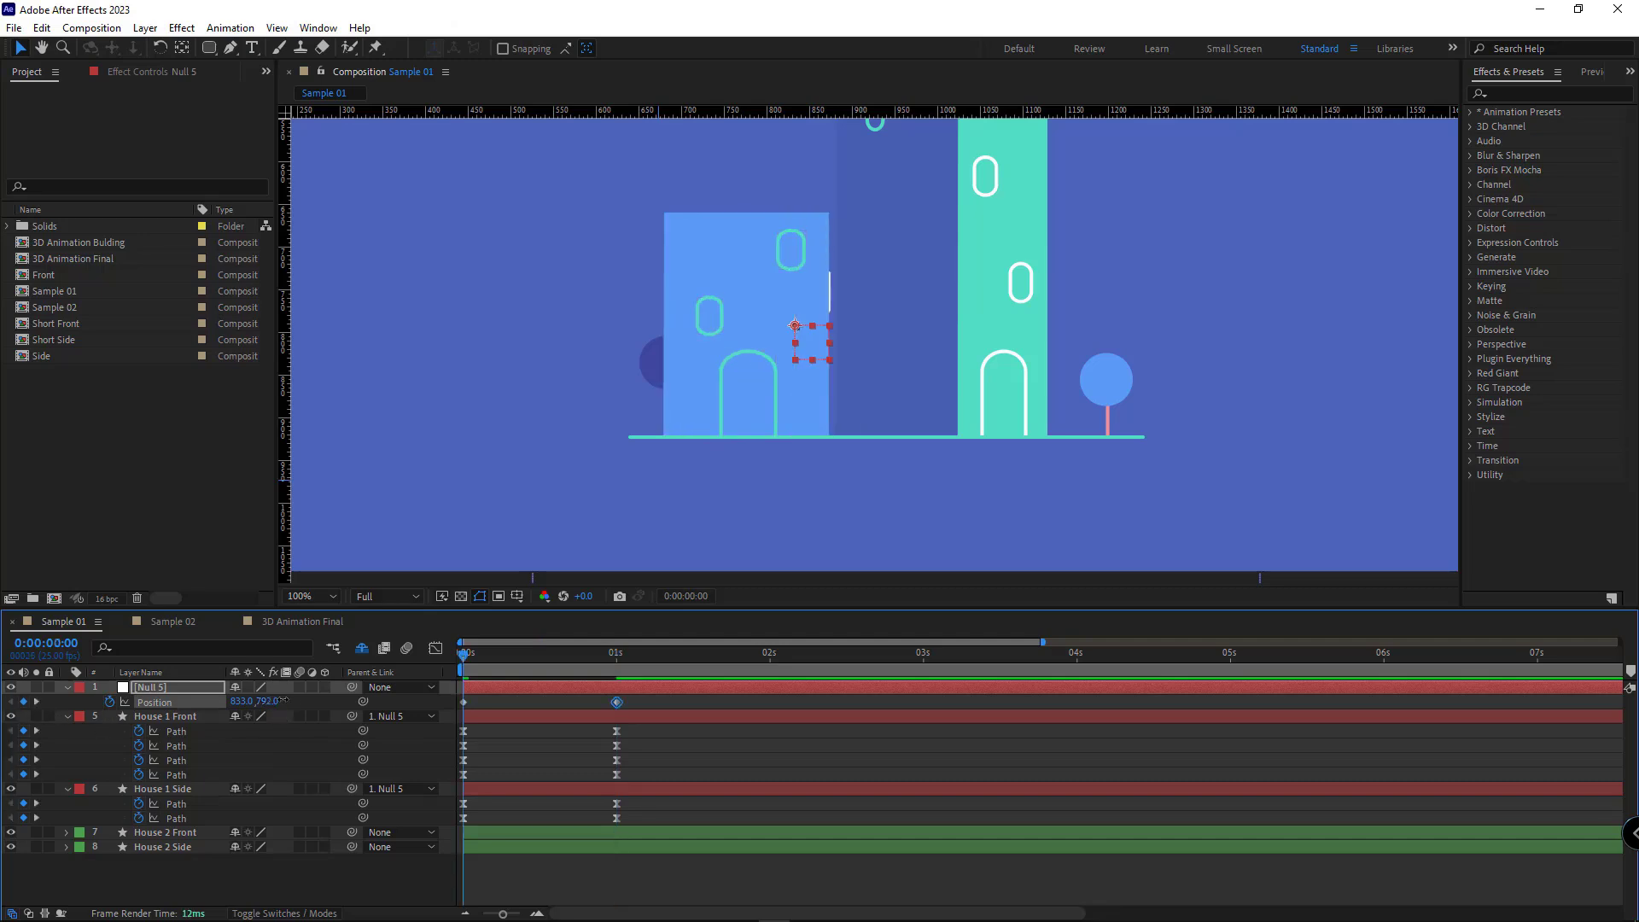
drag(795, 326, 795, 555)
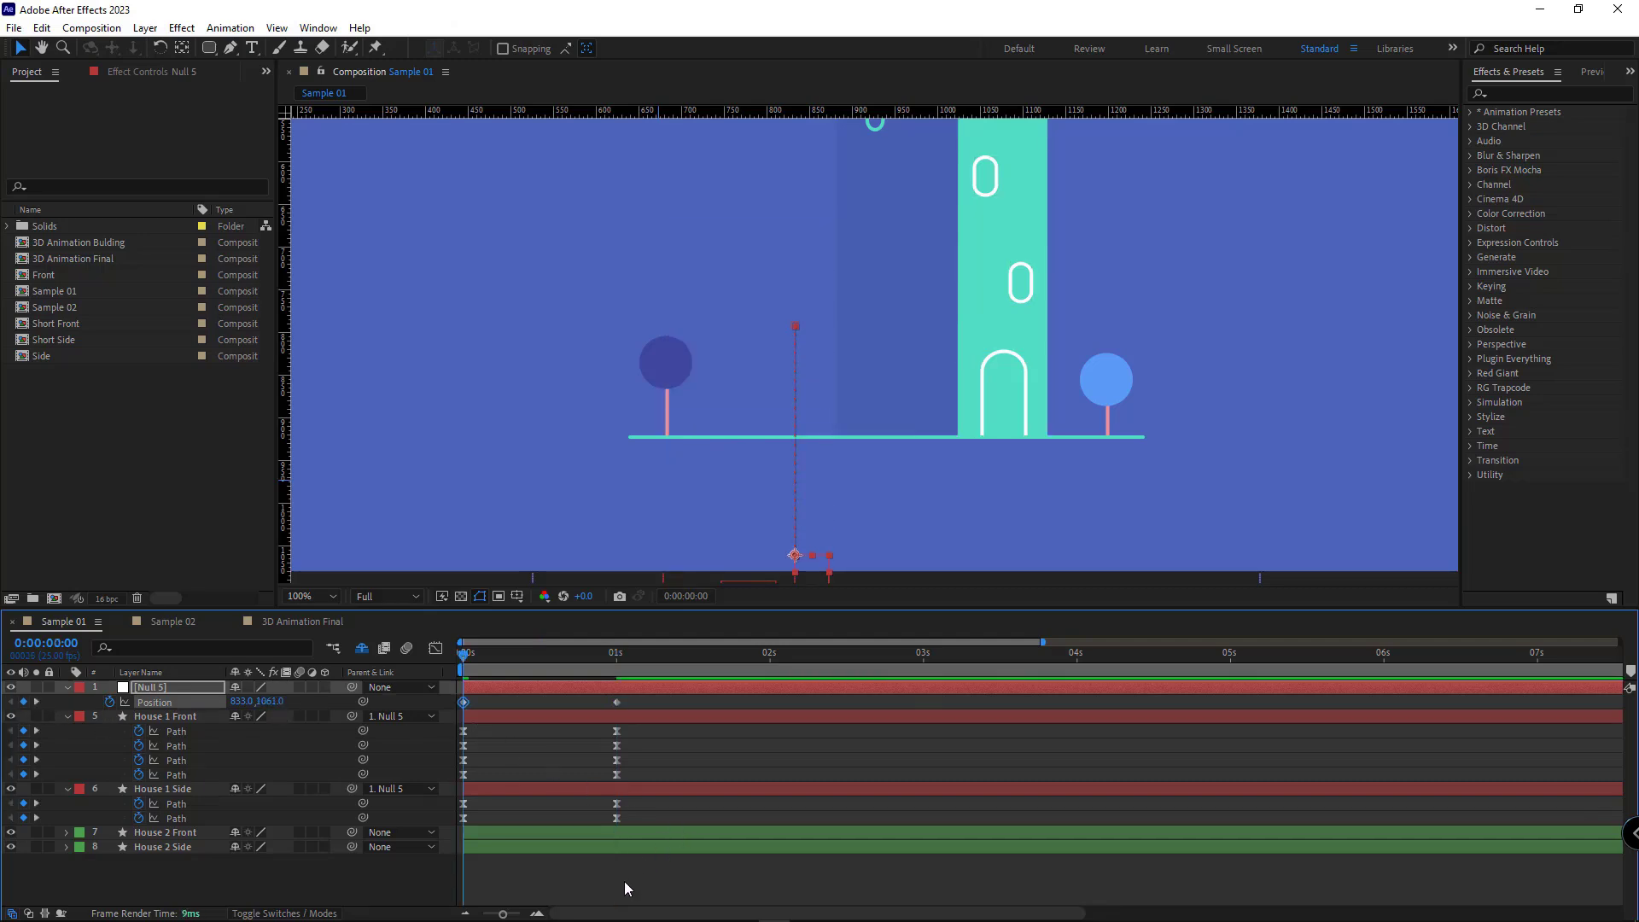
- Apply Easy Ease to both Position keyframes of the null
drag(632, 700, 462, 707)
right_click(463, 701)
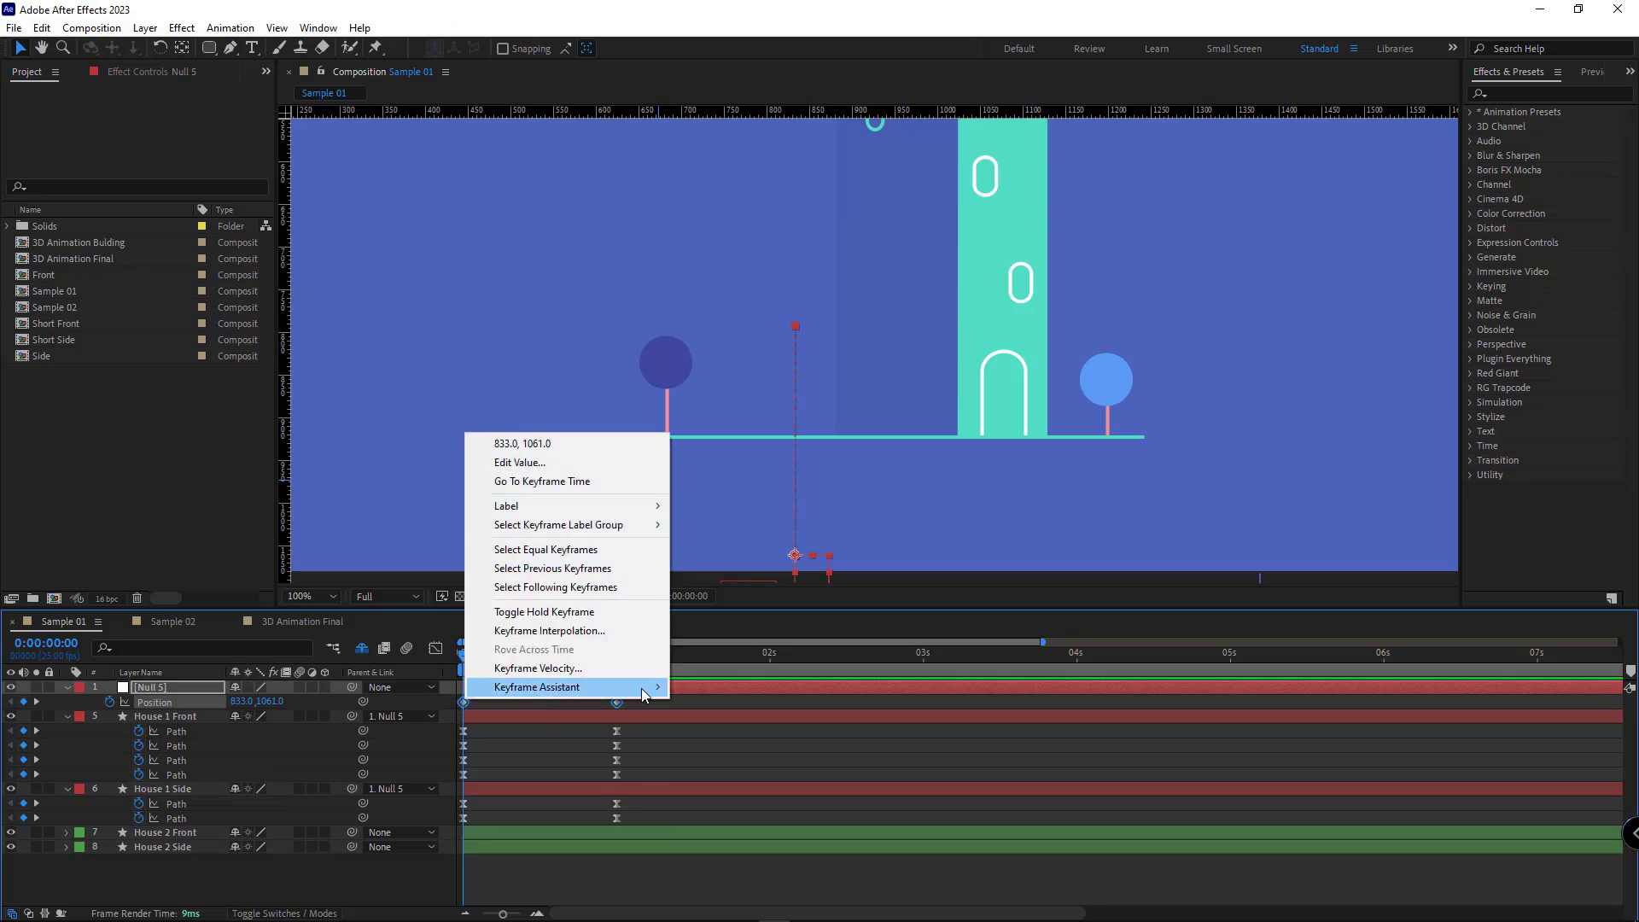
mouse_move(642, 688)
click(760, 742)
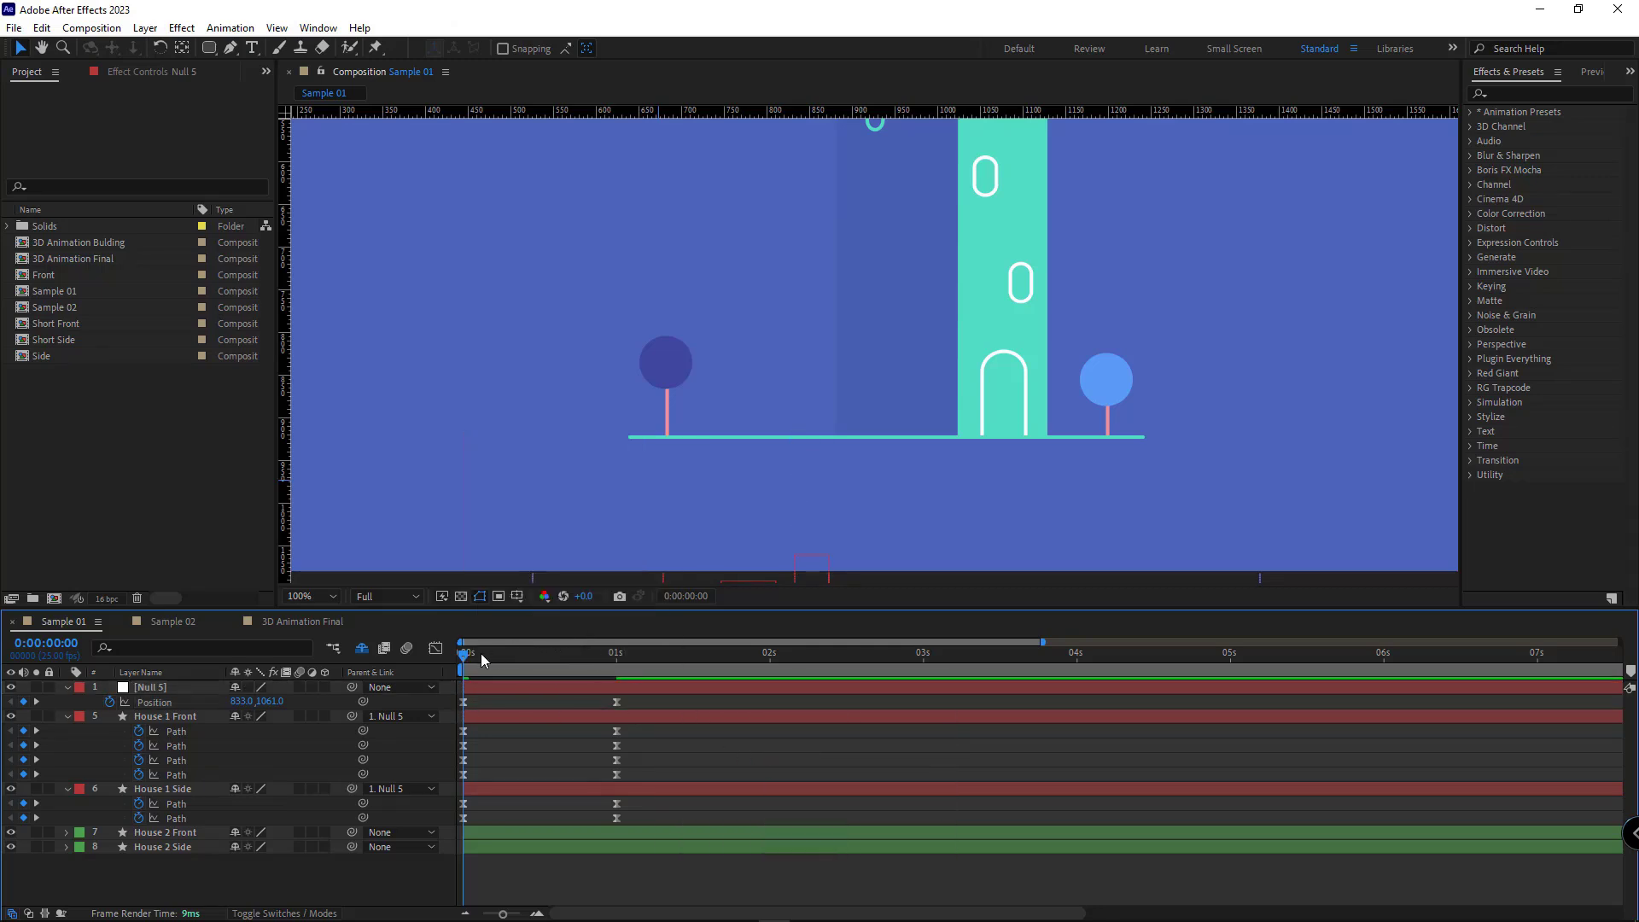
- Reveal the shy layers, move the two tree layers above House 1 Front in the stack and hide the shy layers again
drag(484, 653, 591, 664)
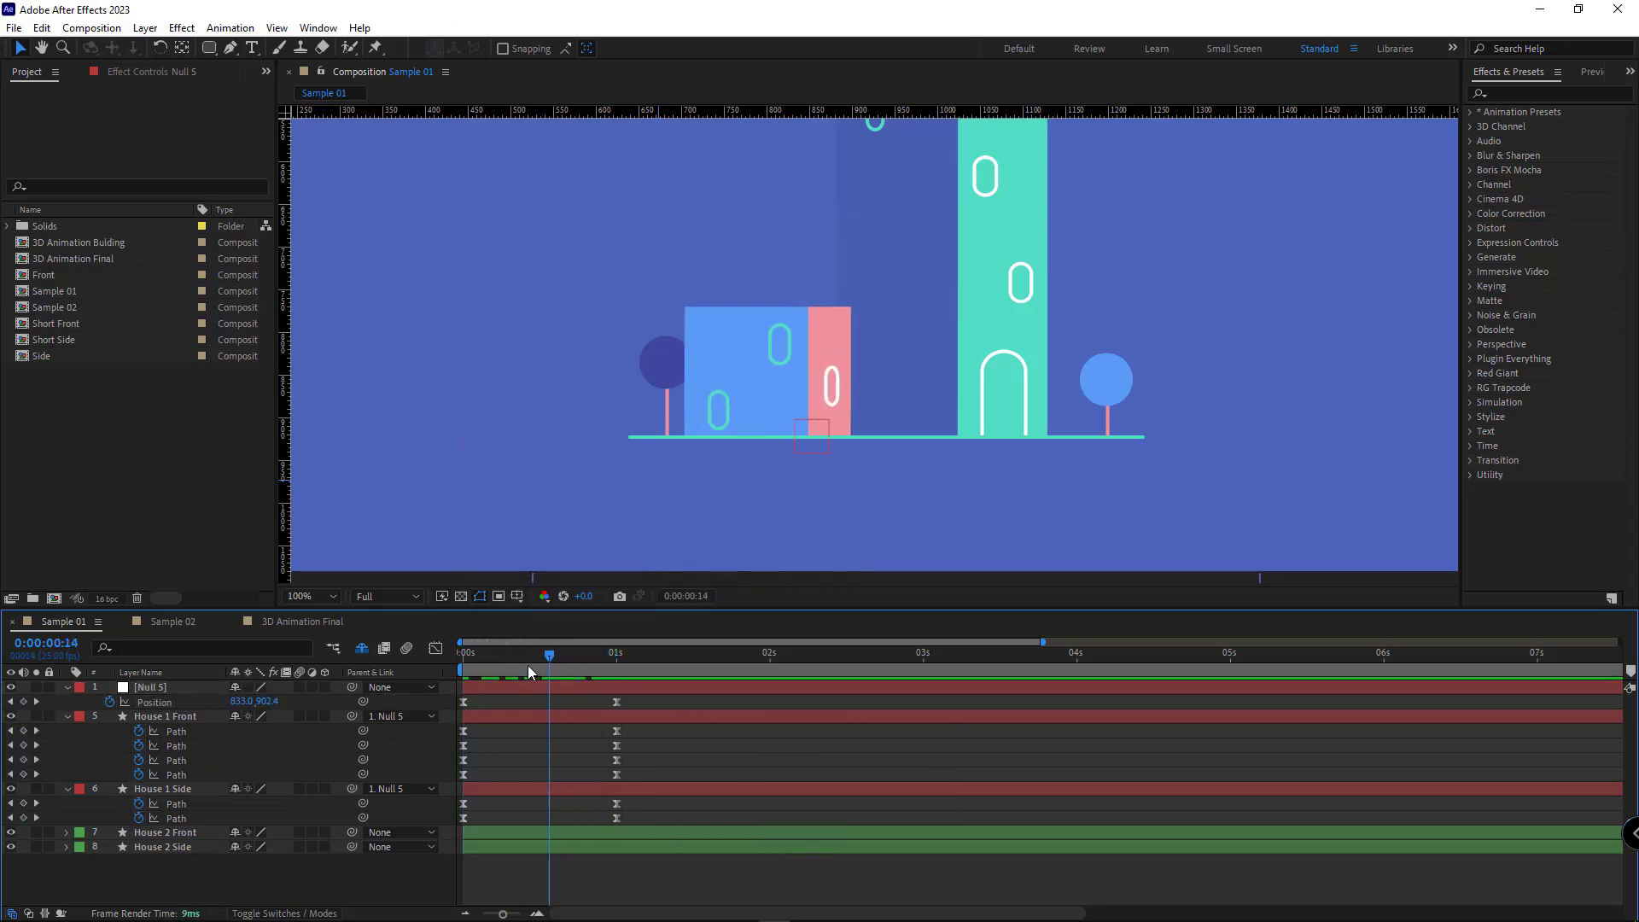
mouse_move(524, 666)
mouse_down()
mouse_move(391, 669)
mouse_move(519, 668)
mouse_move(538, 690)
mouse_up()
click(657, 376)
click(365, 652)
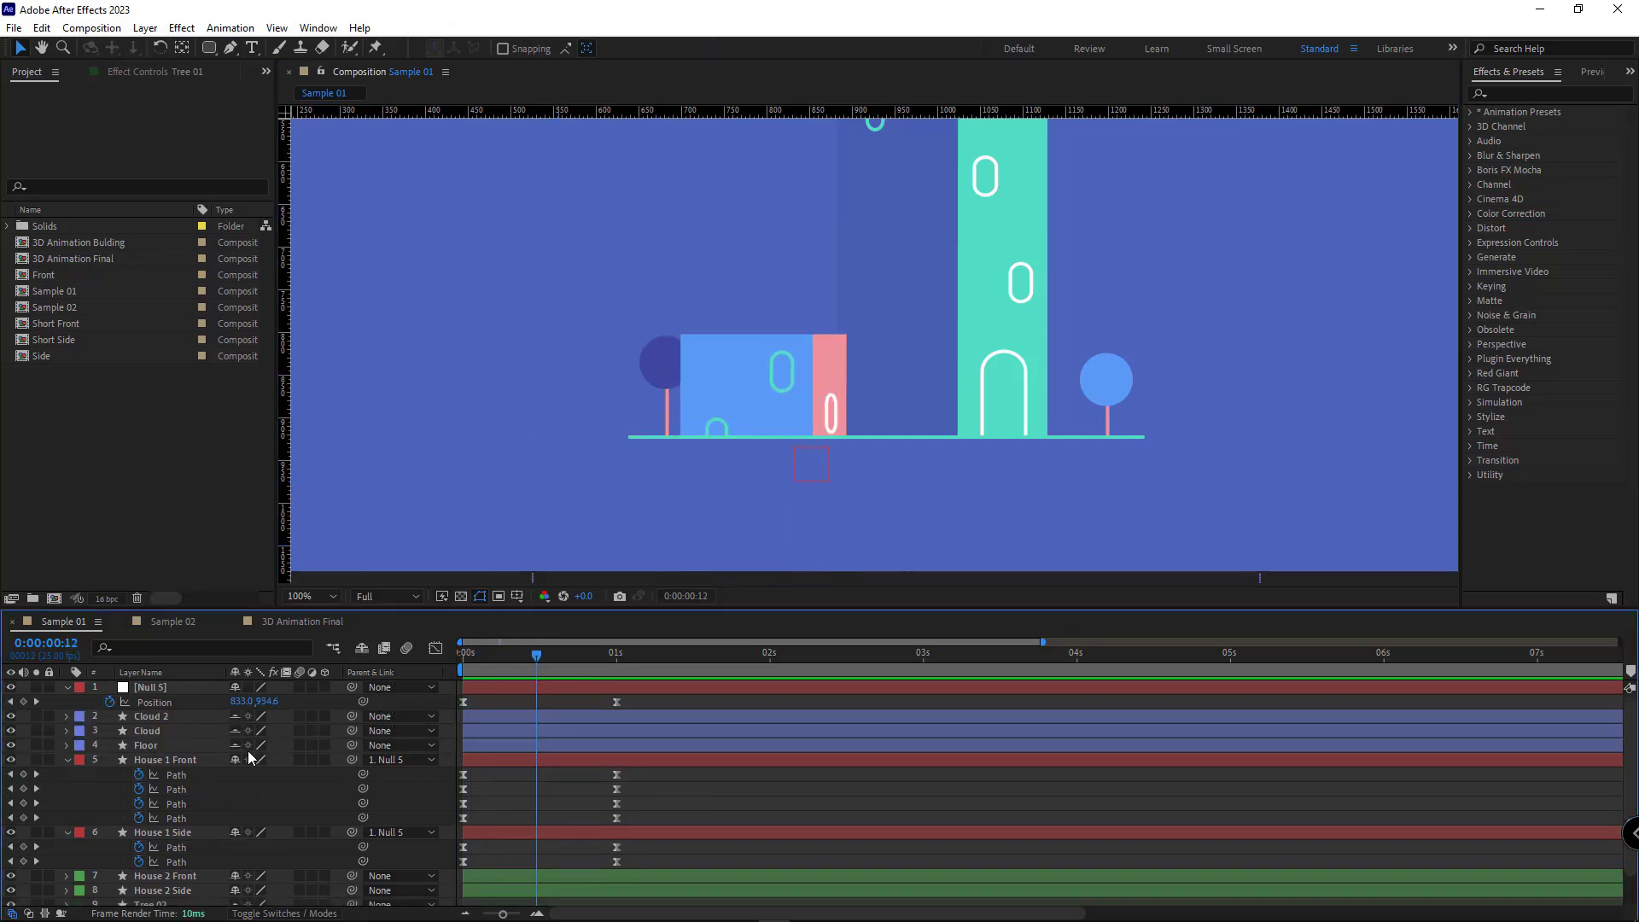
shift+click(166, 868)
drag(167, 880, 197, 690)
click(359, 652)
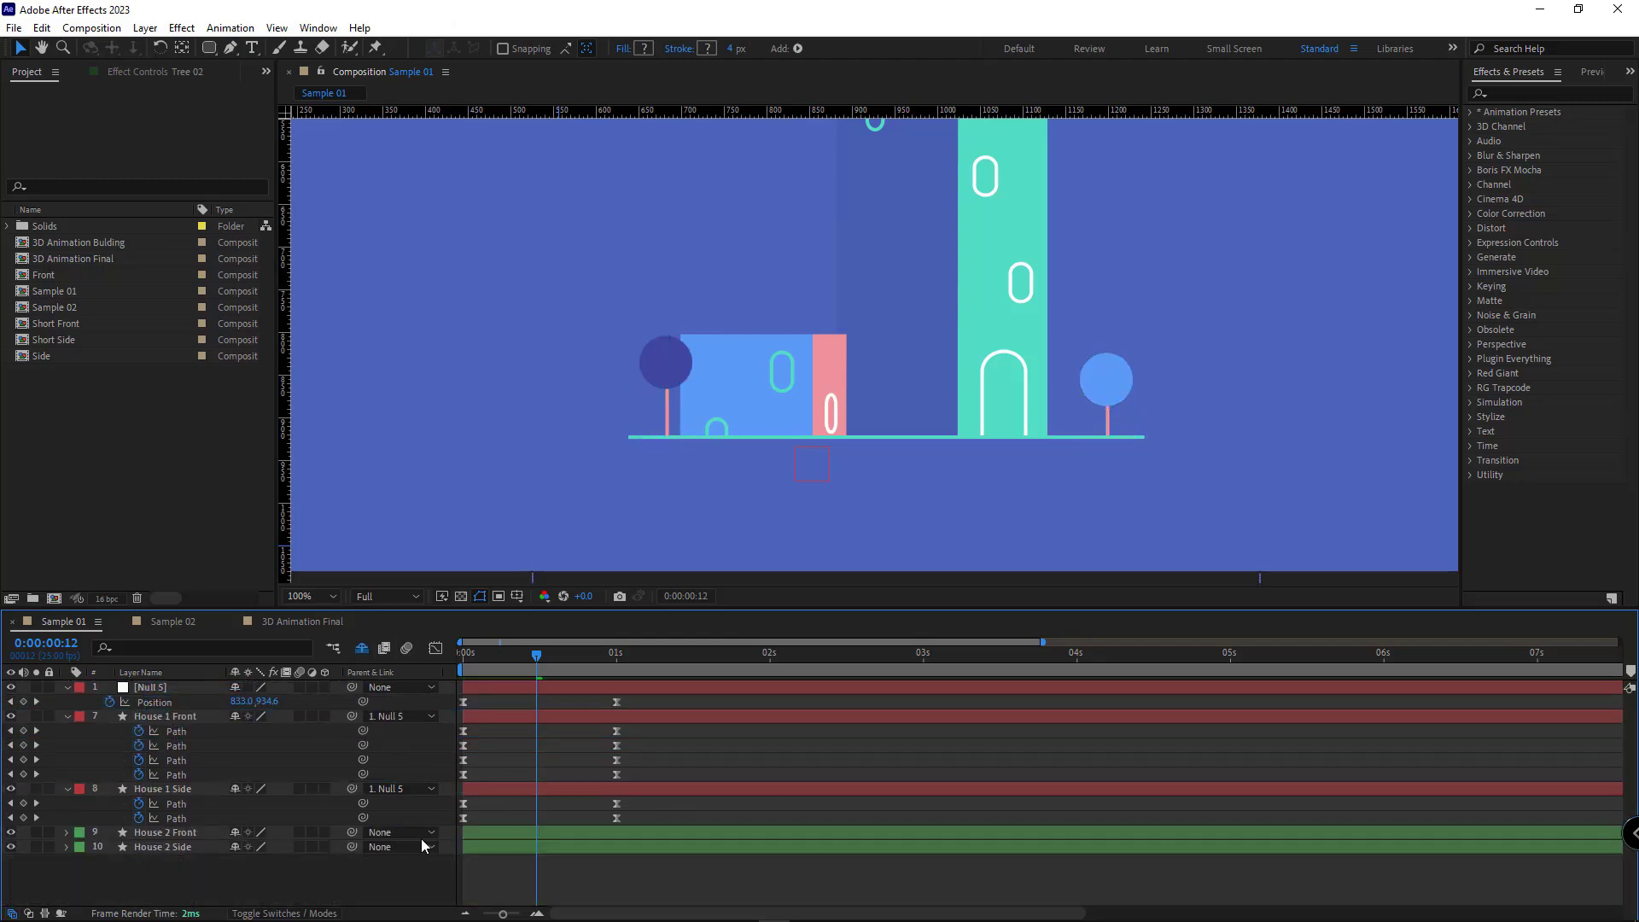
- Set the in-and-out easing of the null's and House 1 layers' keyframes at 1 s to 82 with Motion v2, and preview the animation
drag(508, 650, 575, 699)
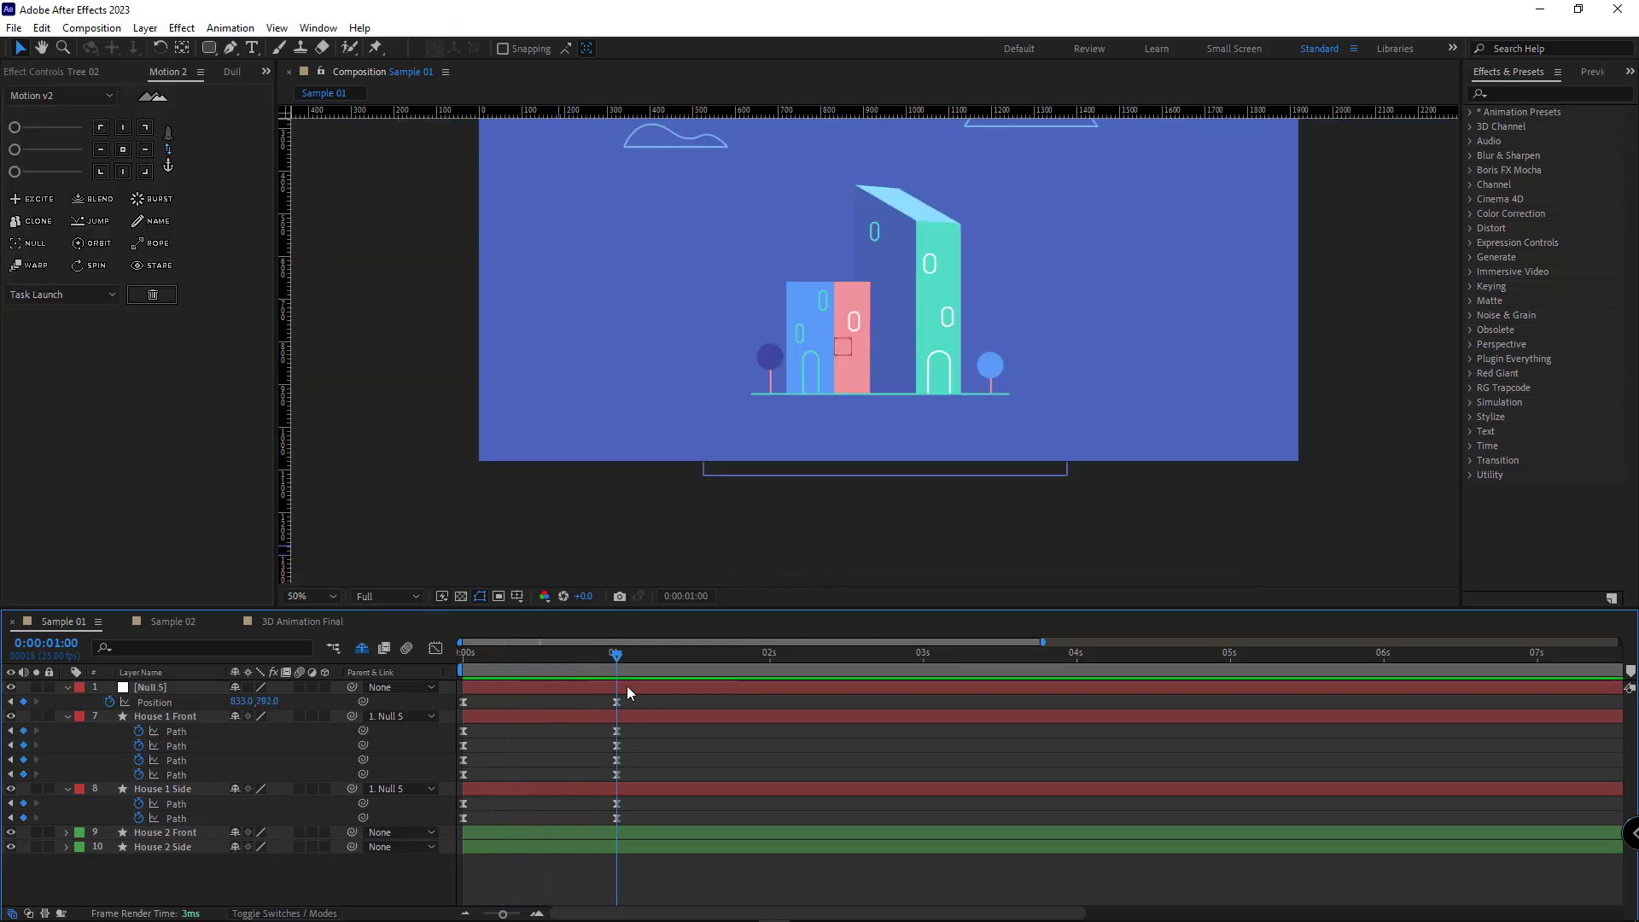
drag(630, 697, 591, 821)
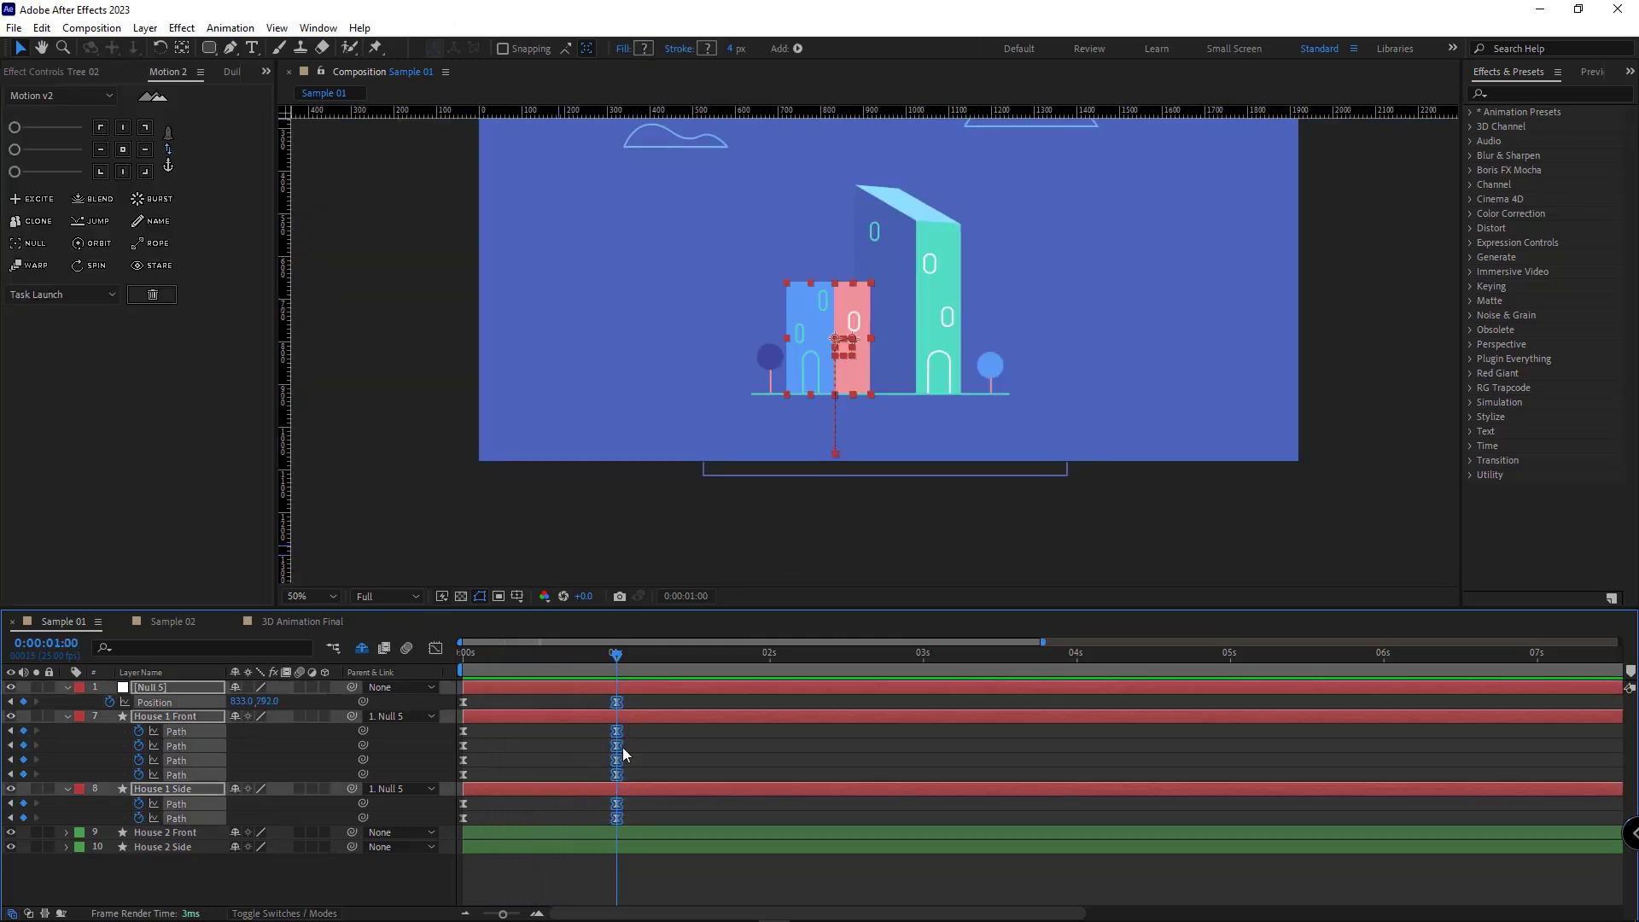
click(174, 165)
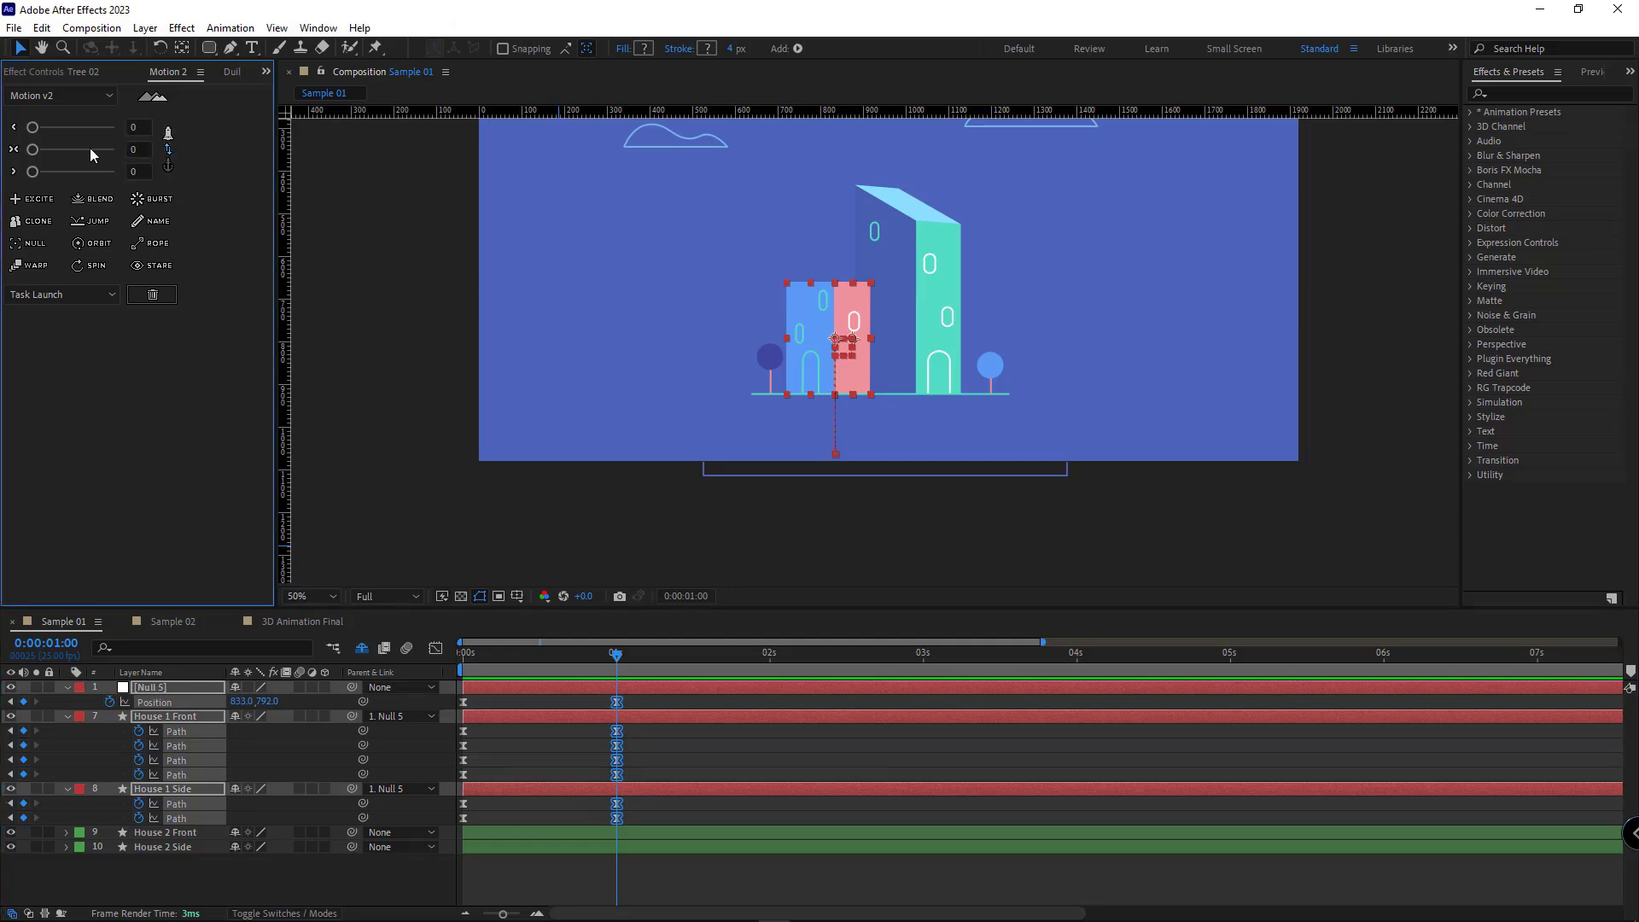
drag(90, 149, 96, 150)
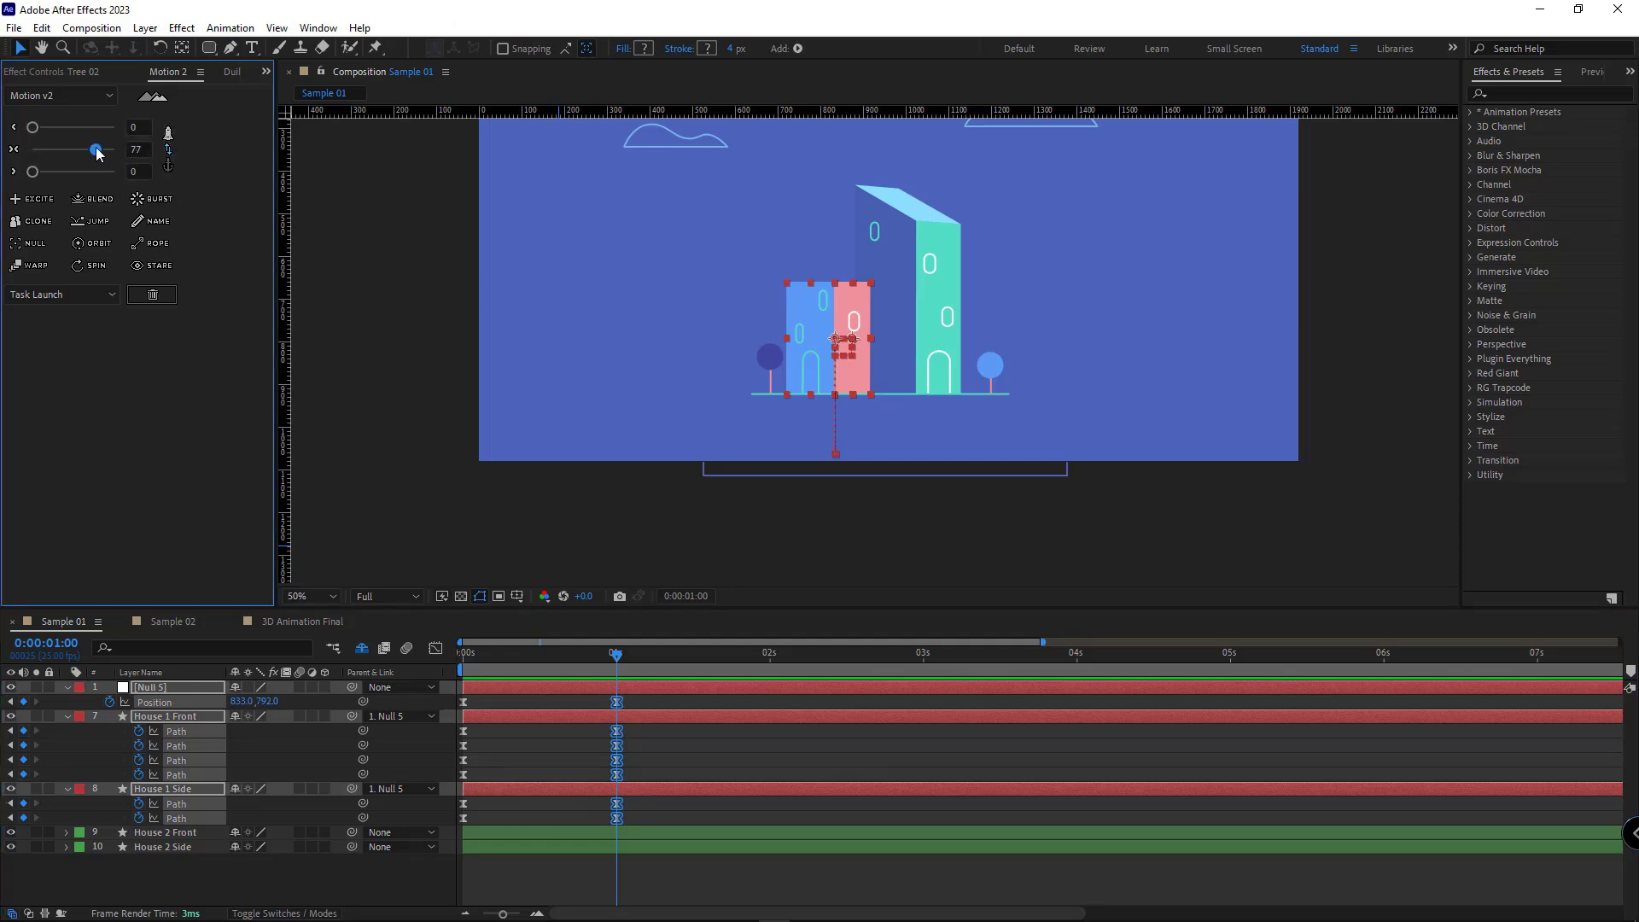
click(519, 703)
drag(533, 654, 453, 651)
key(space)
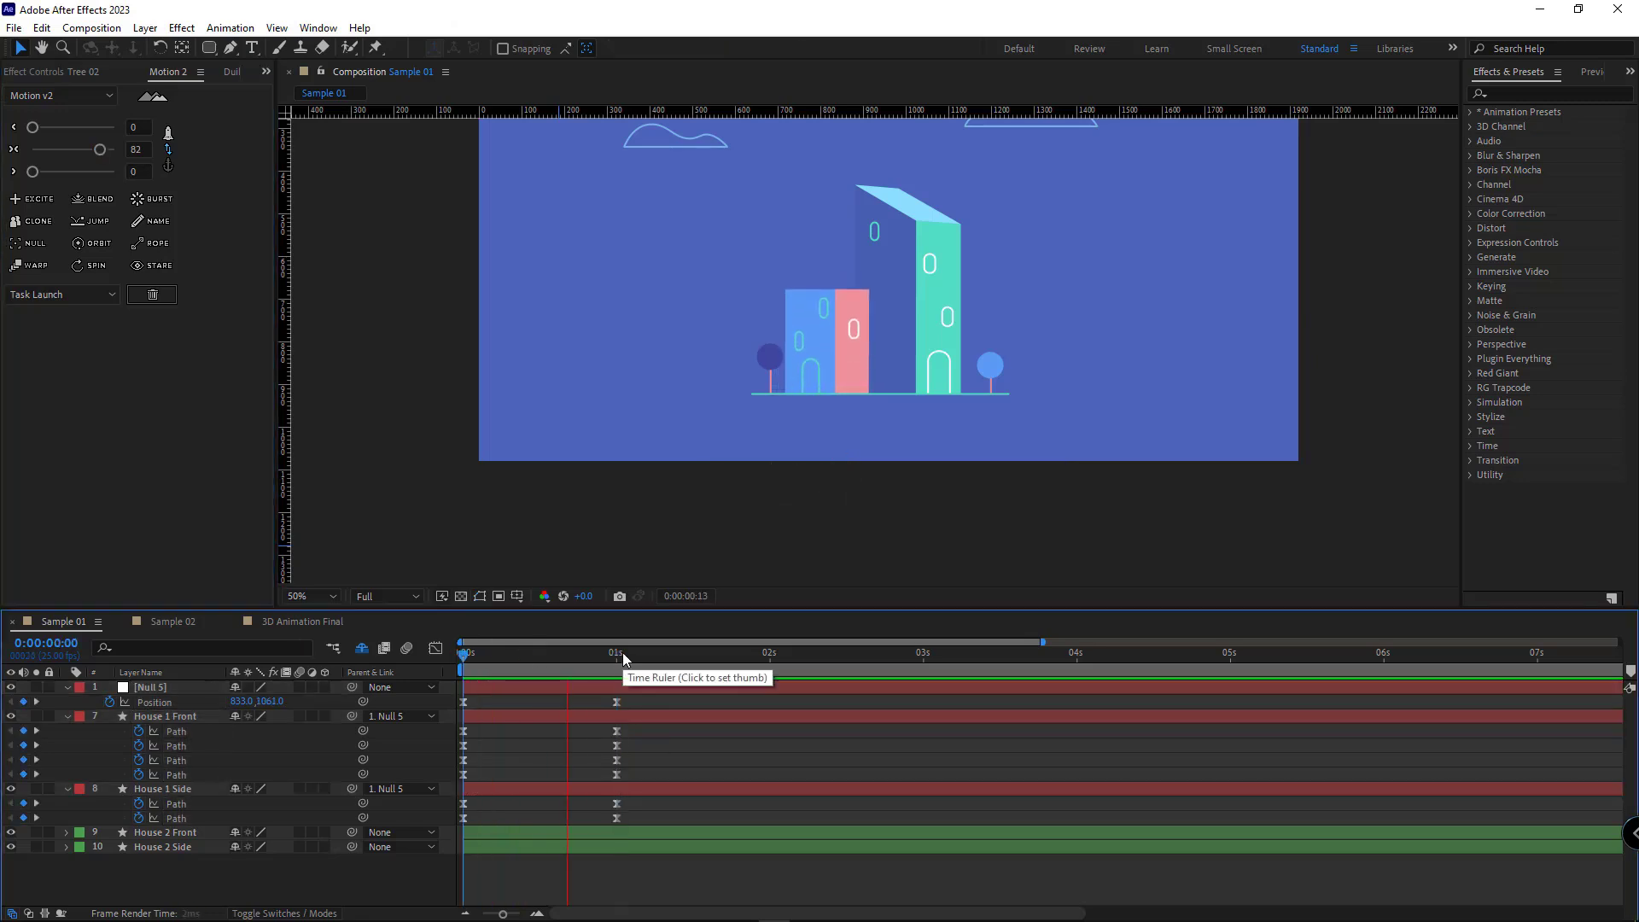
- Move the null's and House 1 layers' end keyframes to 0:00:01:10 and play the animation from the start
drag(631, 694, 684, 818)
drag(543, 656, 362, 684)
click(525, 752)
key(space)
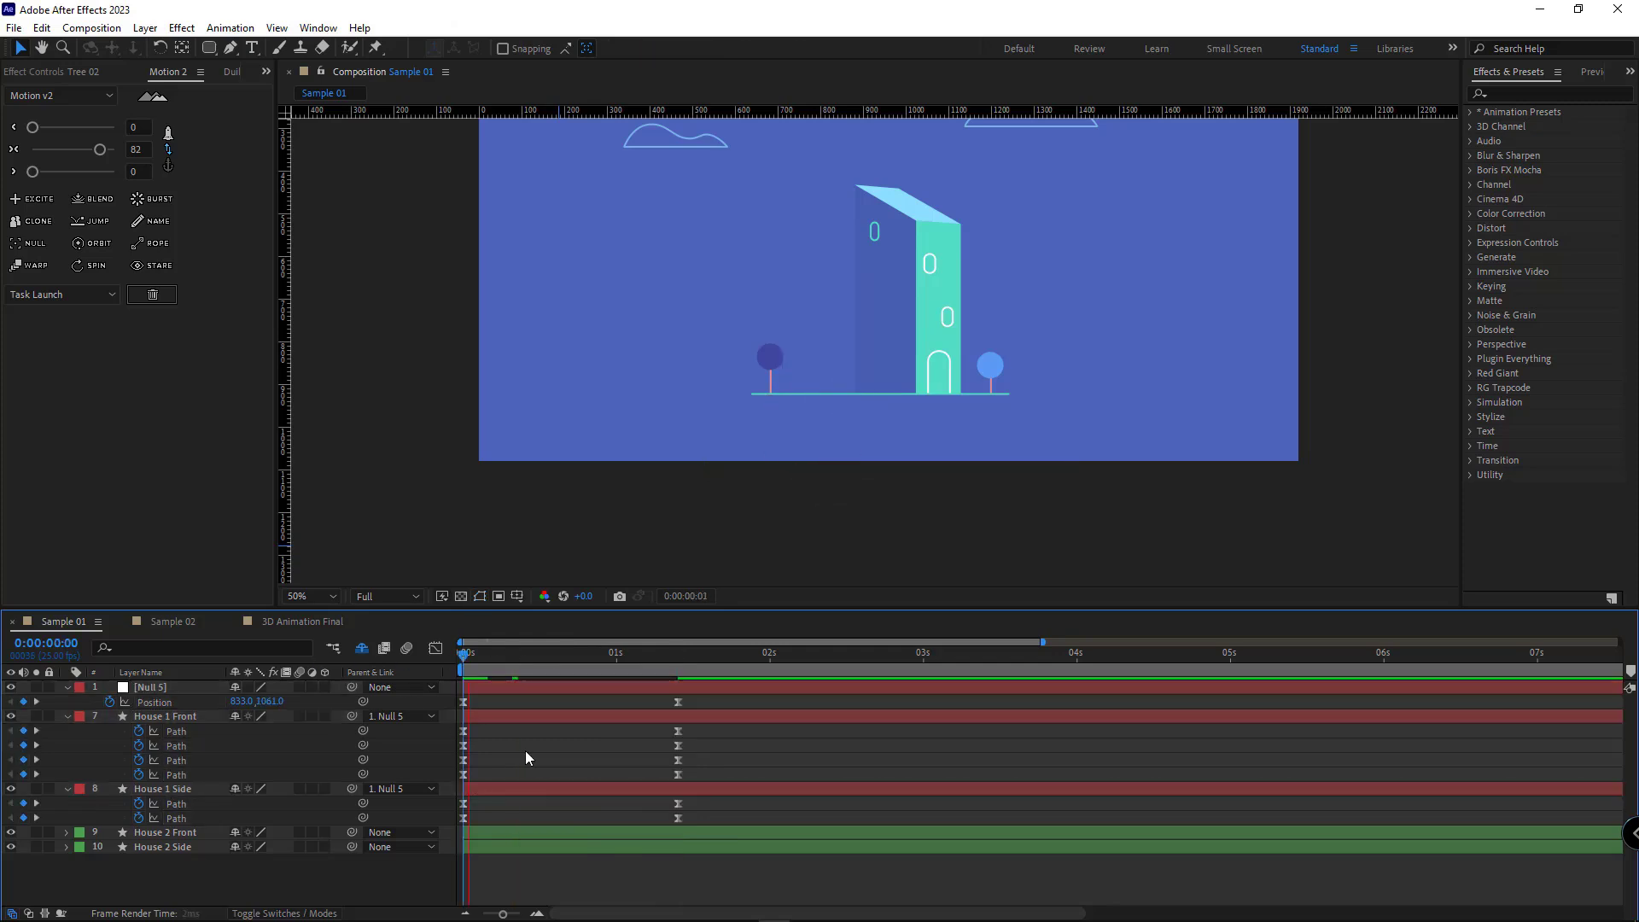
key(space)
key(space)
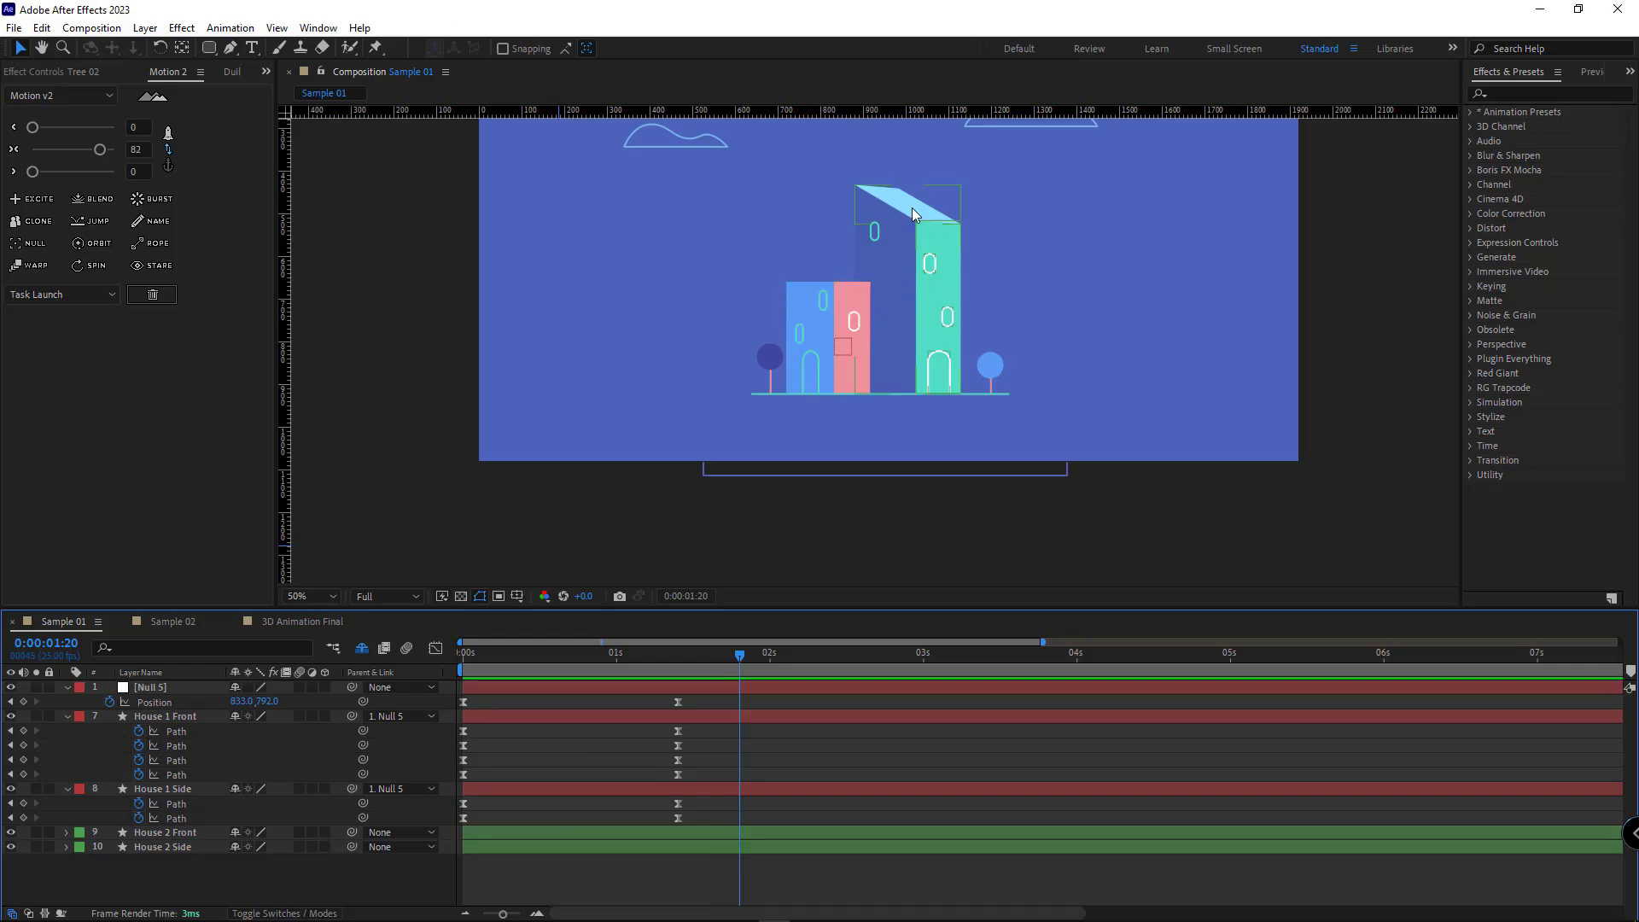
- Solo the House 2 Front and House 2 Side layers and center the tall building in the view
click(904, 341)
drag(39, 836, 44, 848)
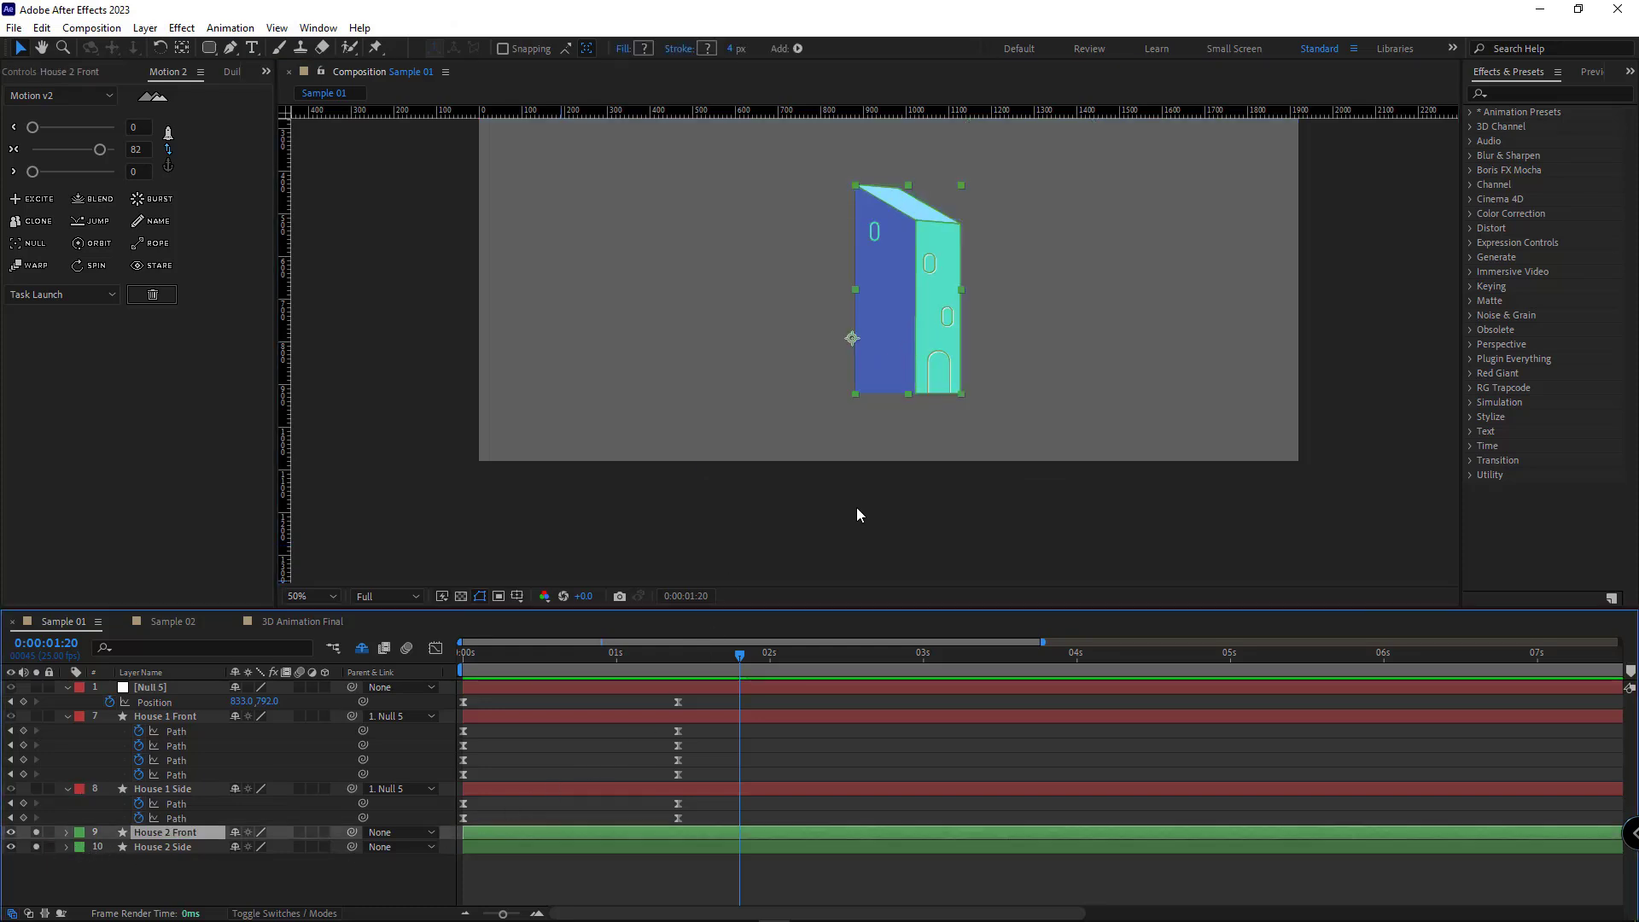
click(857, 509)
drag(815, 381, 754, 433)
click(814, 393)
drag(186, 867, 159, 840)
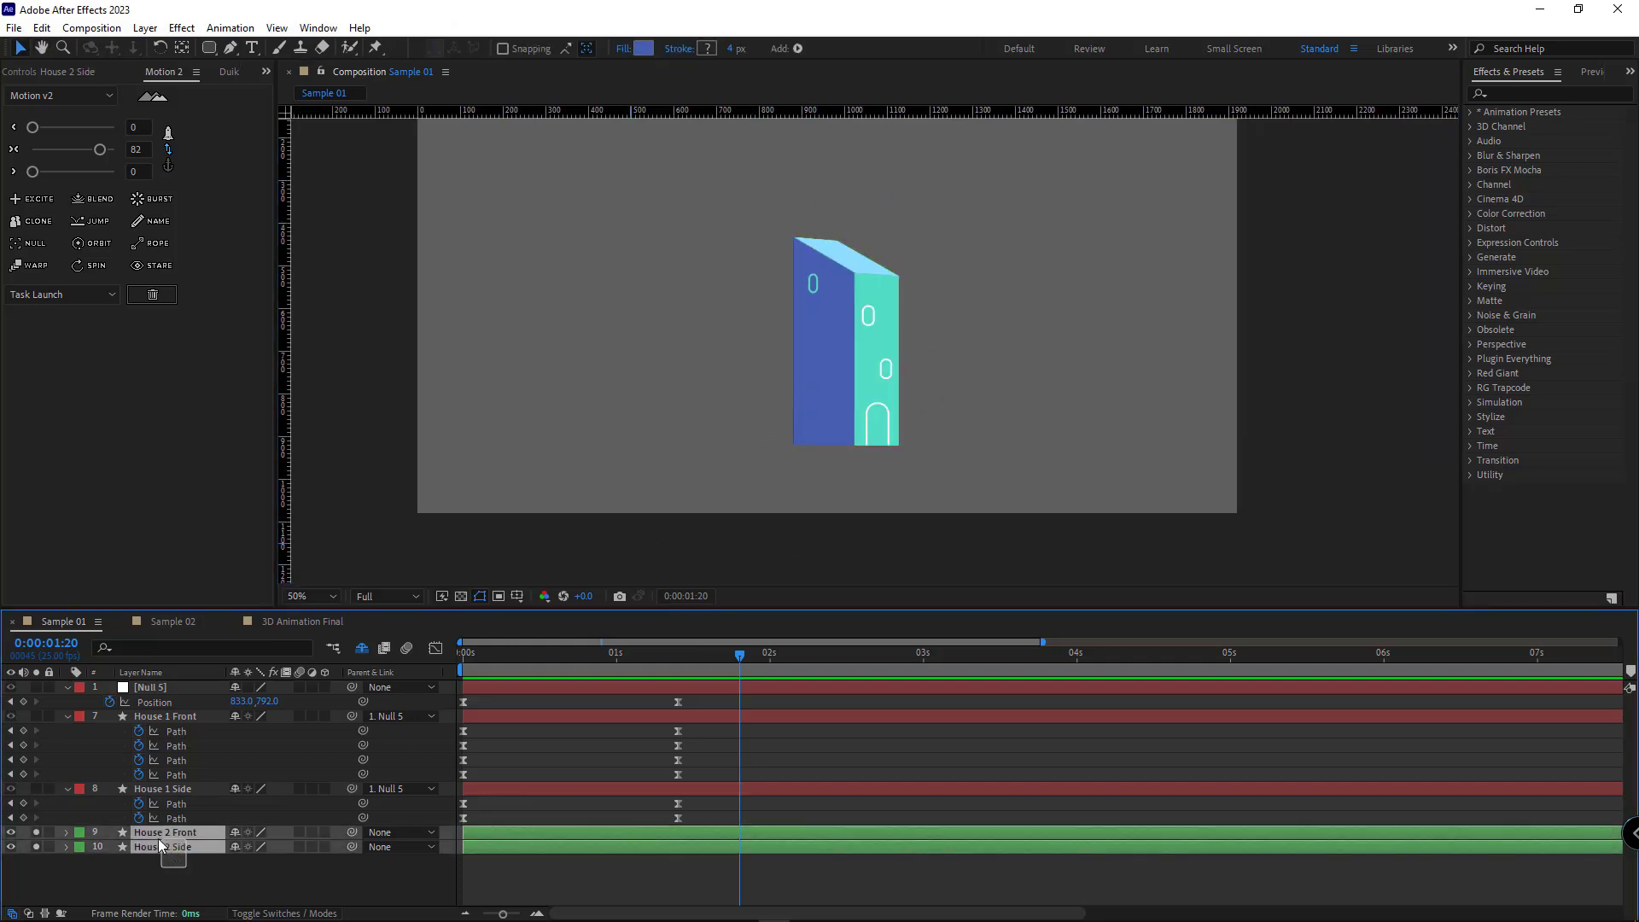
- Add a composition marker at 0:00:01:10 and collapse the null and House 1 layers
click(679, 647)
click(704, 879)
key(KP_Multiply)
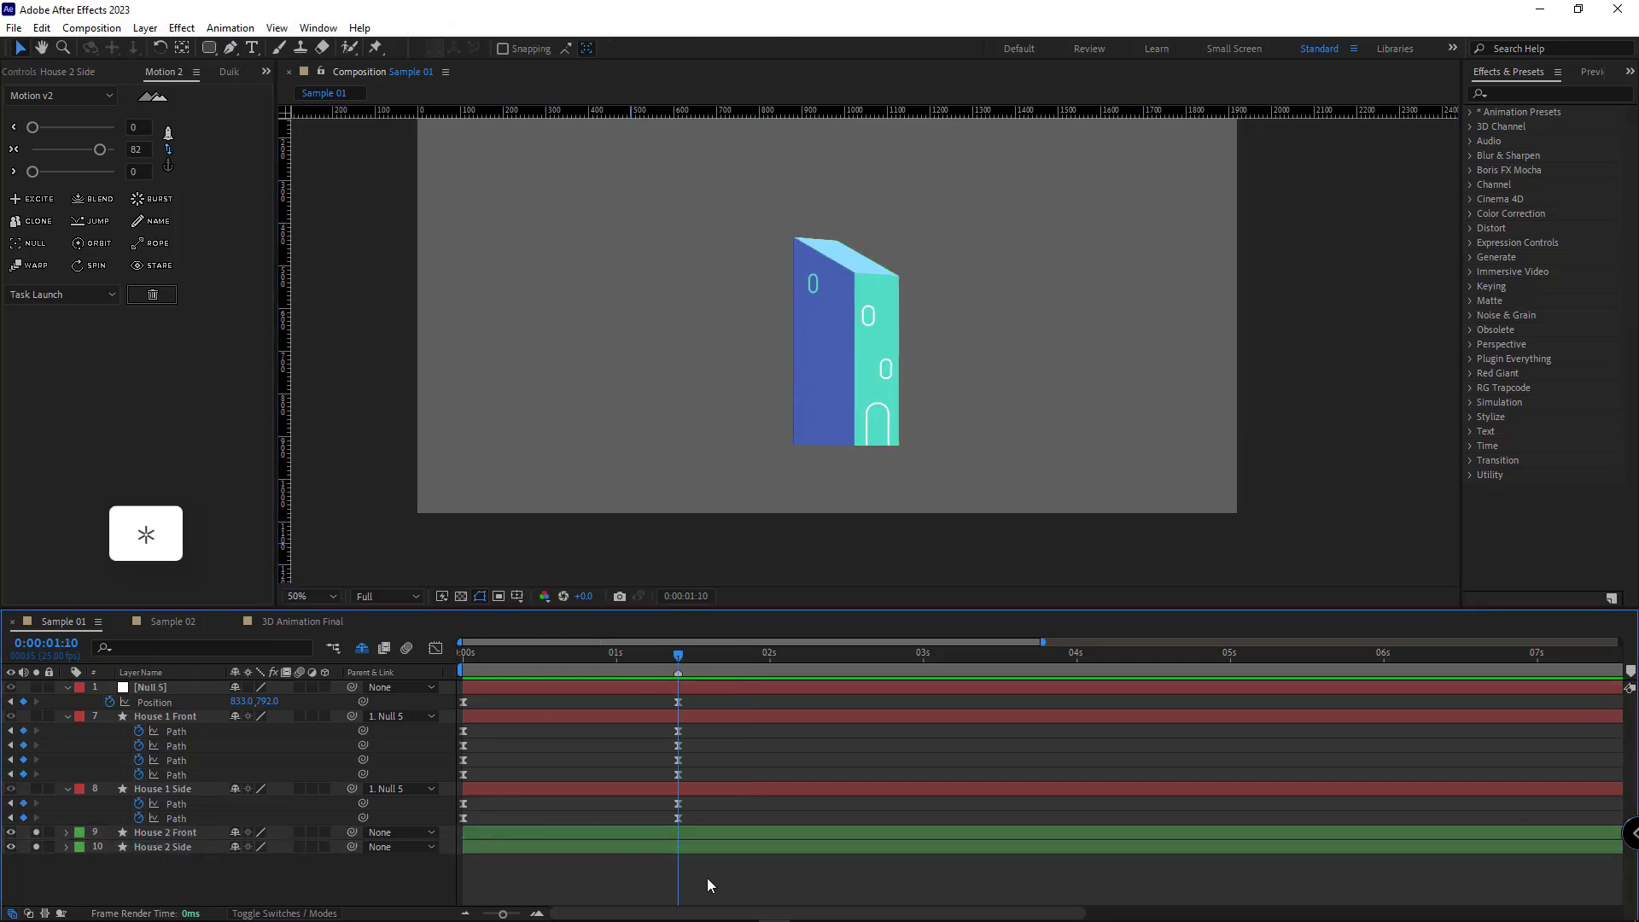
click(68, 716)
click(67, 731)
click(67, 687)
- Filter House 2 Front and House 2 Side for path, keyframe all their Path properties at 0:00:01:10 and show only the keyframed properties
drag(181, 762, 157, 729)
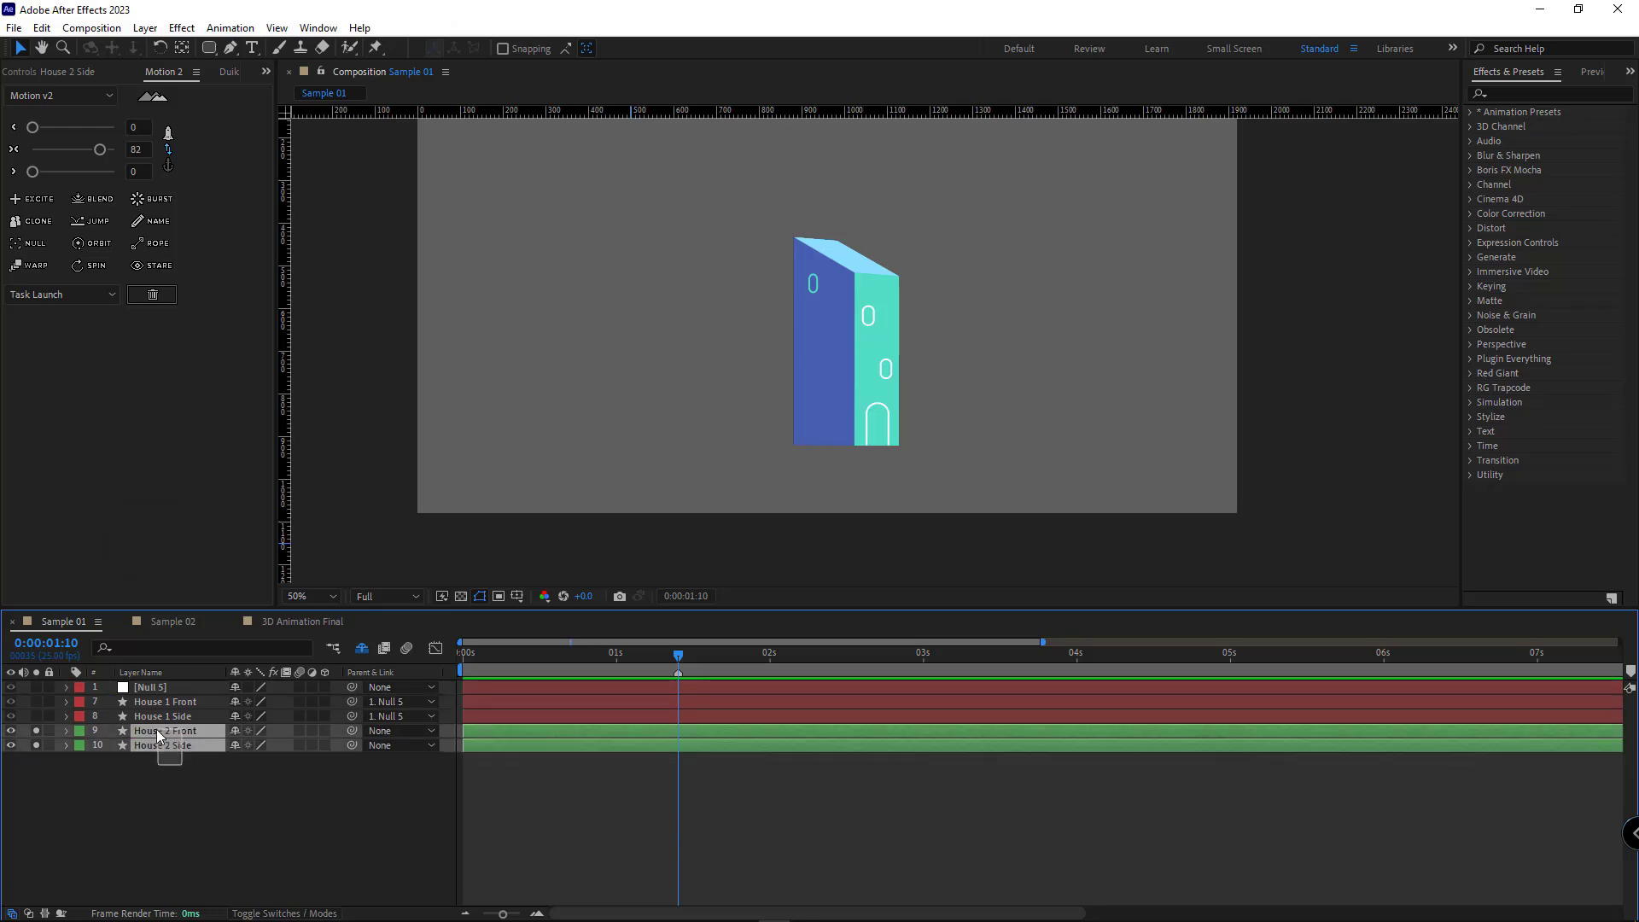
click(135, 648)
text(path)
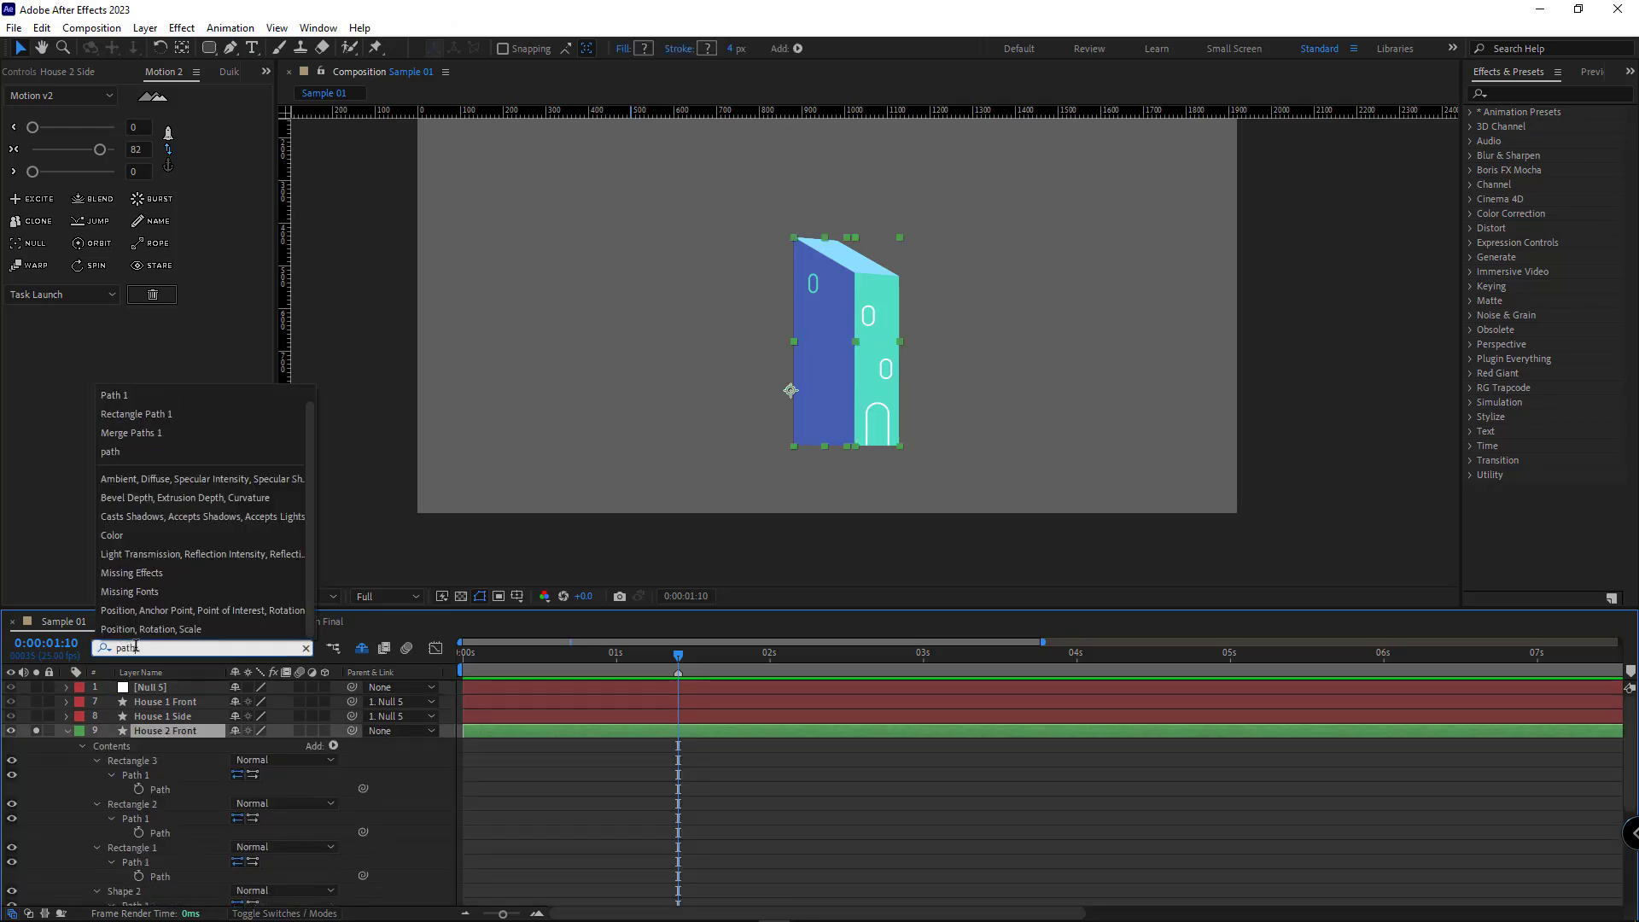
drag(74, 607, 78, 433)
scroll(181, 618, down, 1)
drag(139, 608, 141, 896)
key(u)
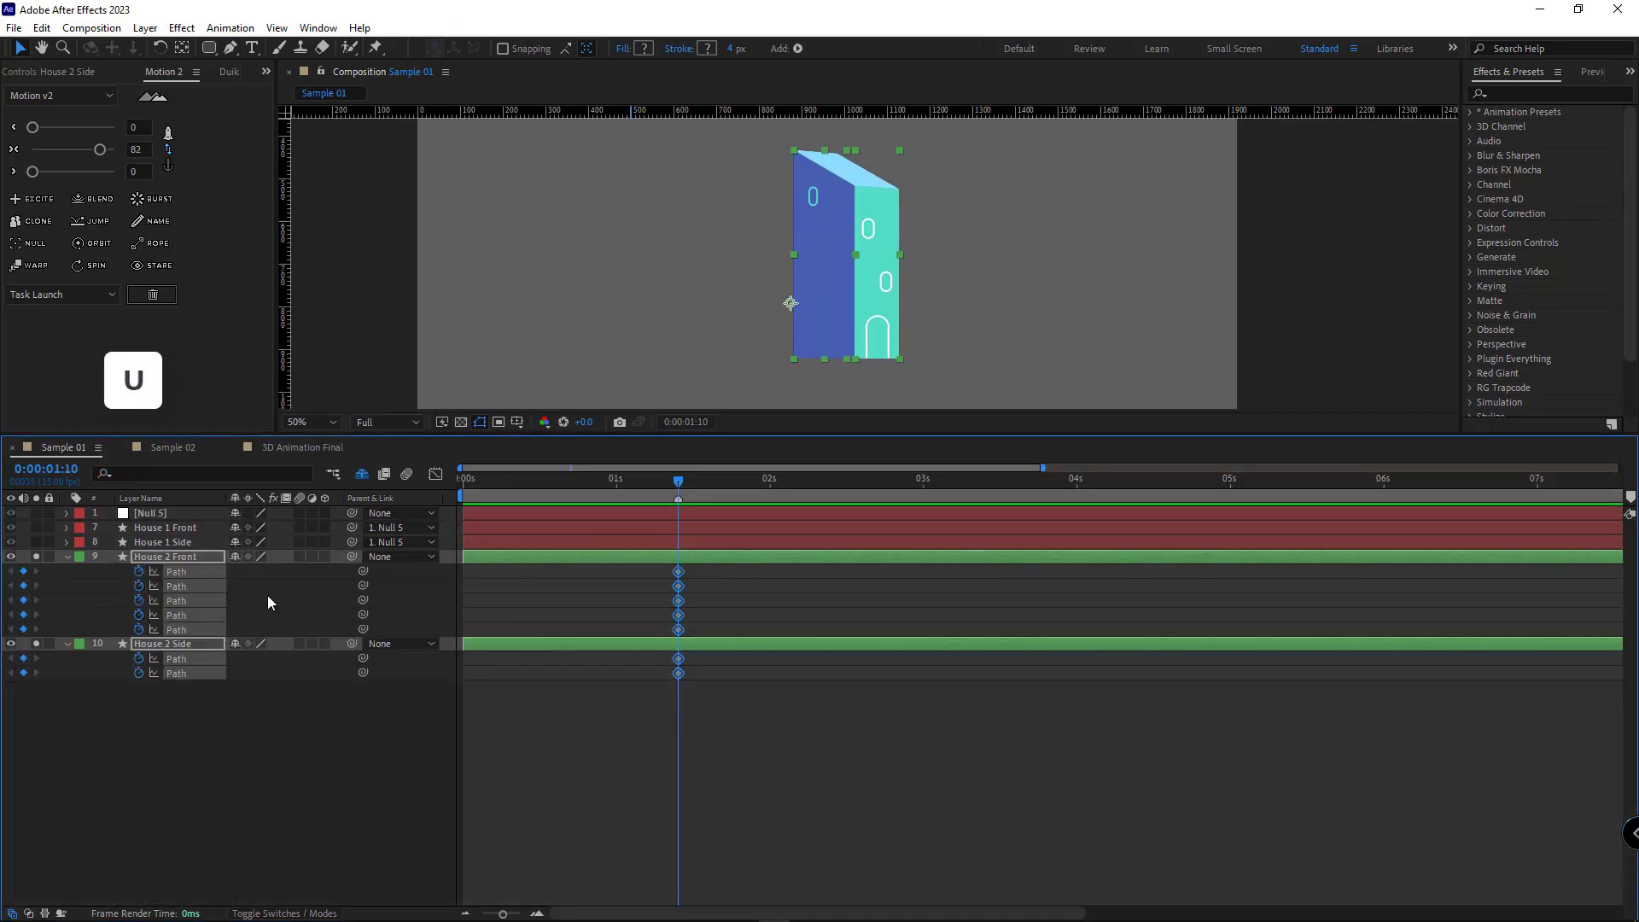
drag(488, 437, 495, 609)
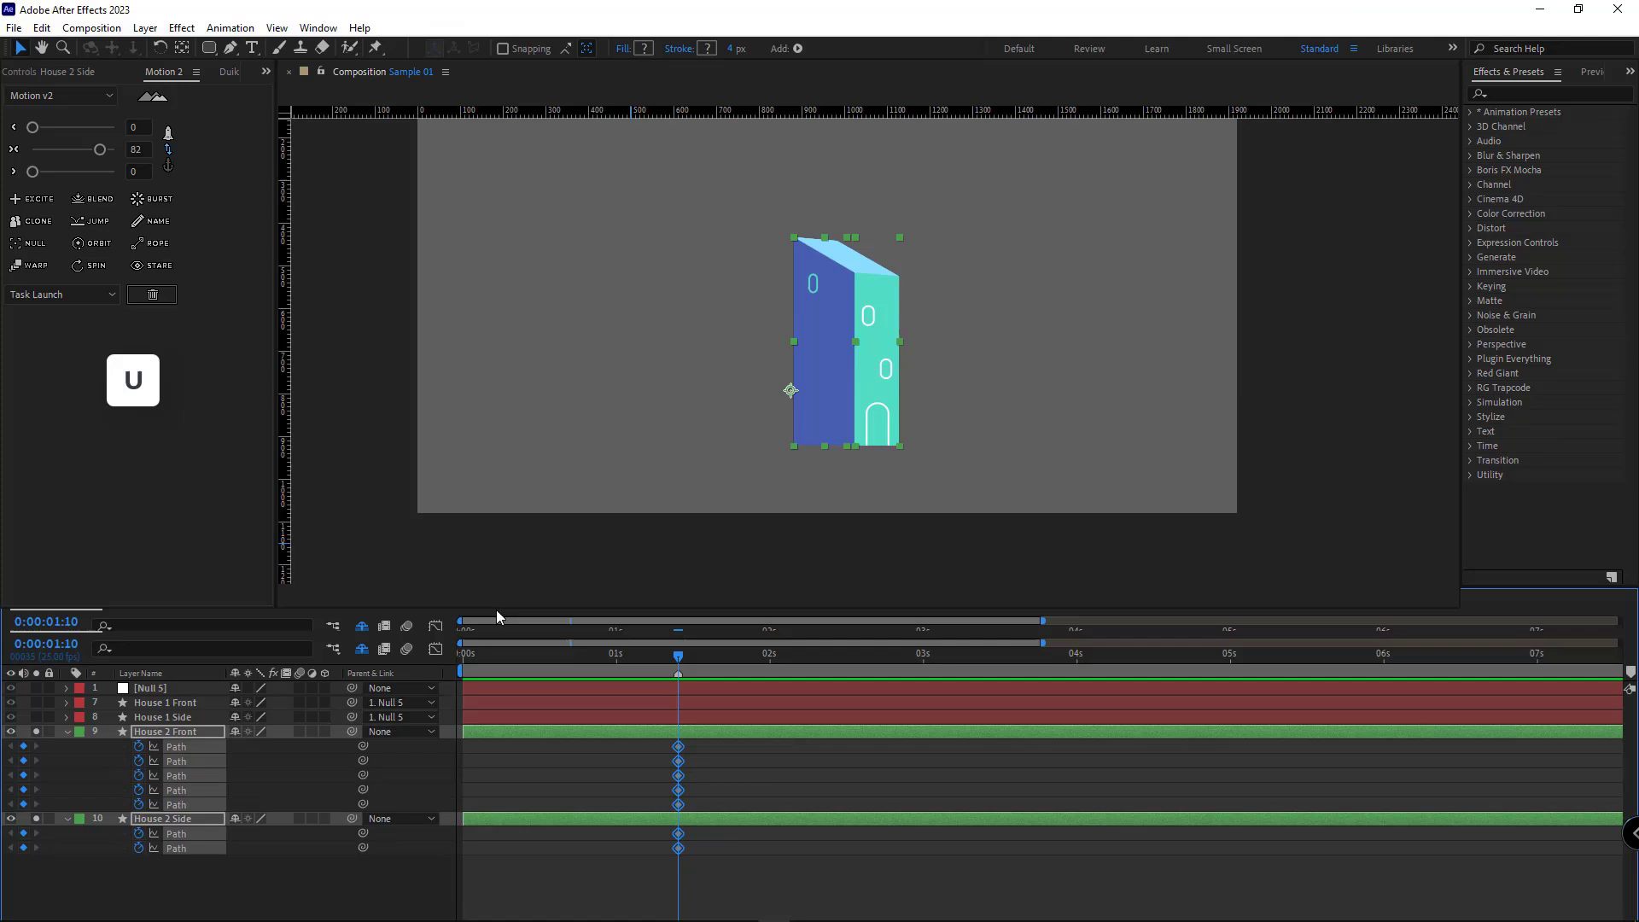
- At 0 s, widen all House 2 Side path points symmetrically until the wall's right edge reaches the middle of the front wall
click(617, 864)
click(167, 819)
key(g)
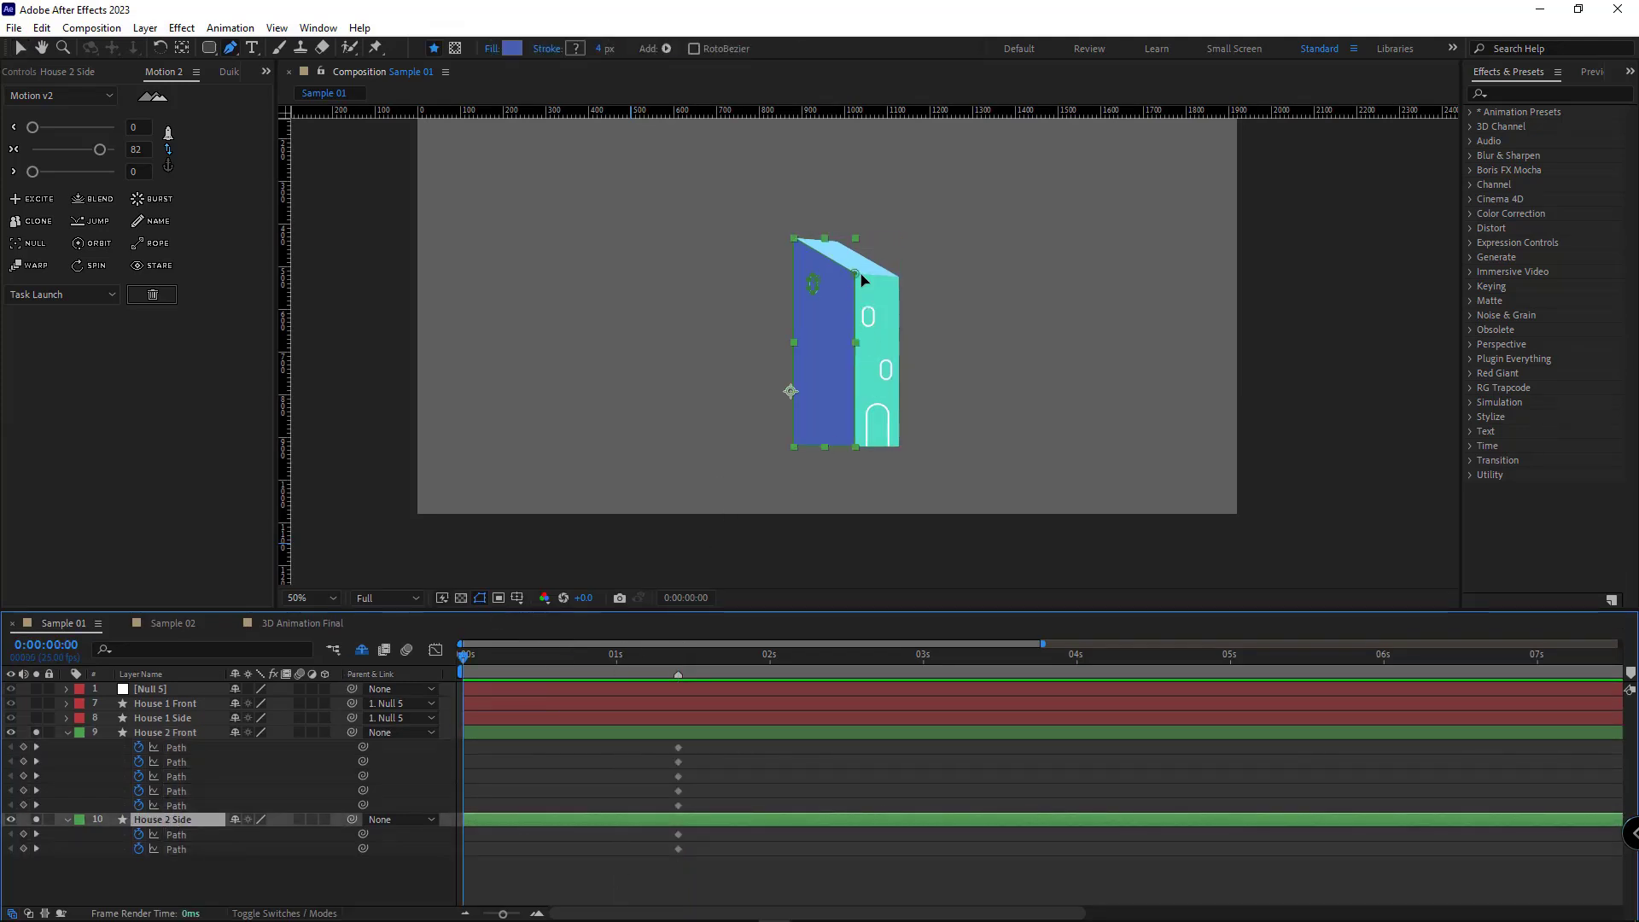
key(F2)
key(ctrl+t)
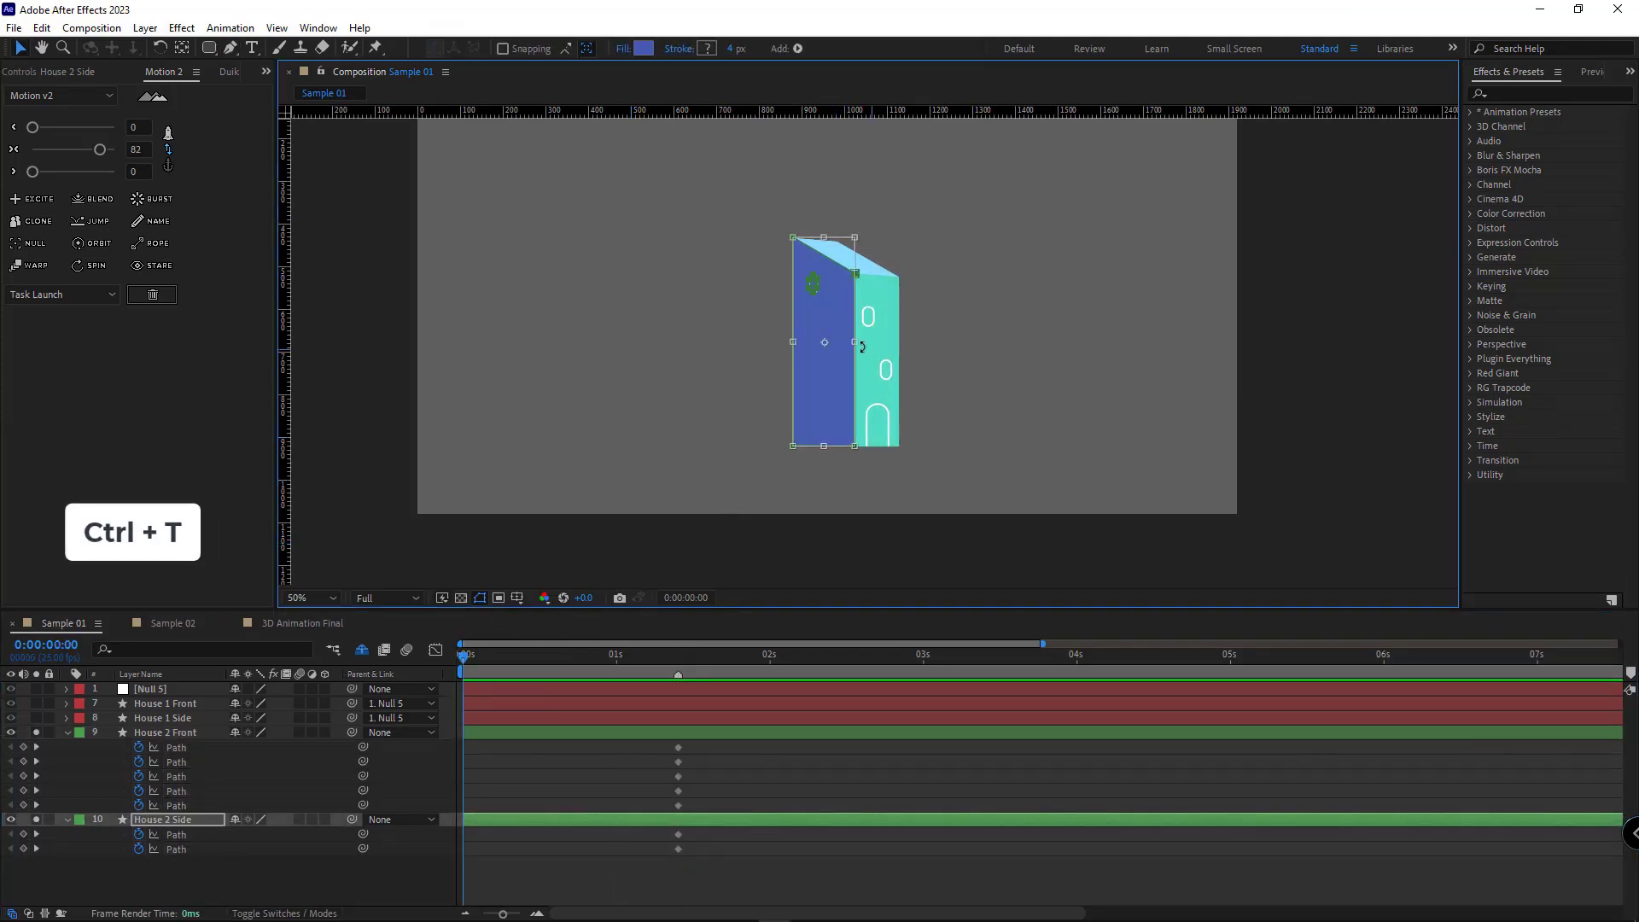
drag(854, 342, 873, 344)
key(Return)
- At 0 s, move the House 2 Front roof's left corner point onto the widened side wall's upper-left corner
click(191, 817)
click(204, 732)
key(g)
scroll(916, 367, up, 2)
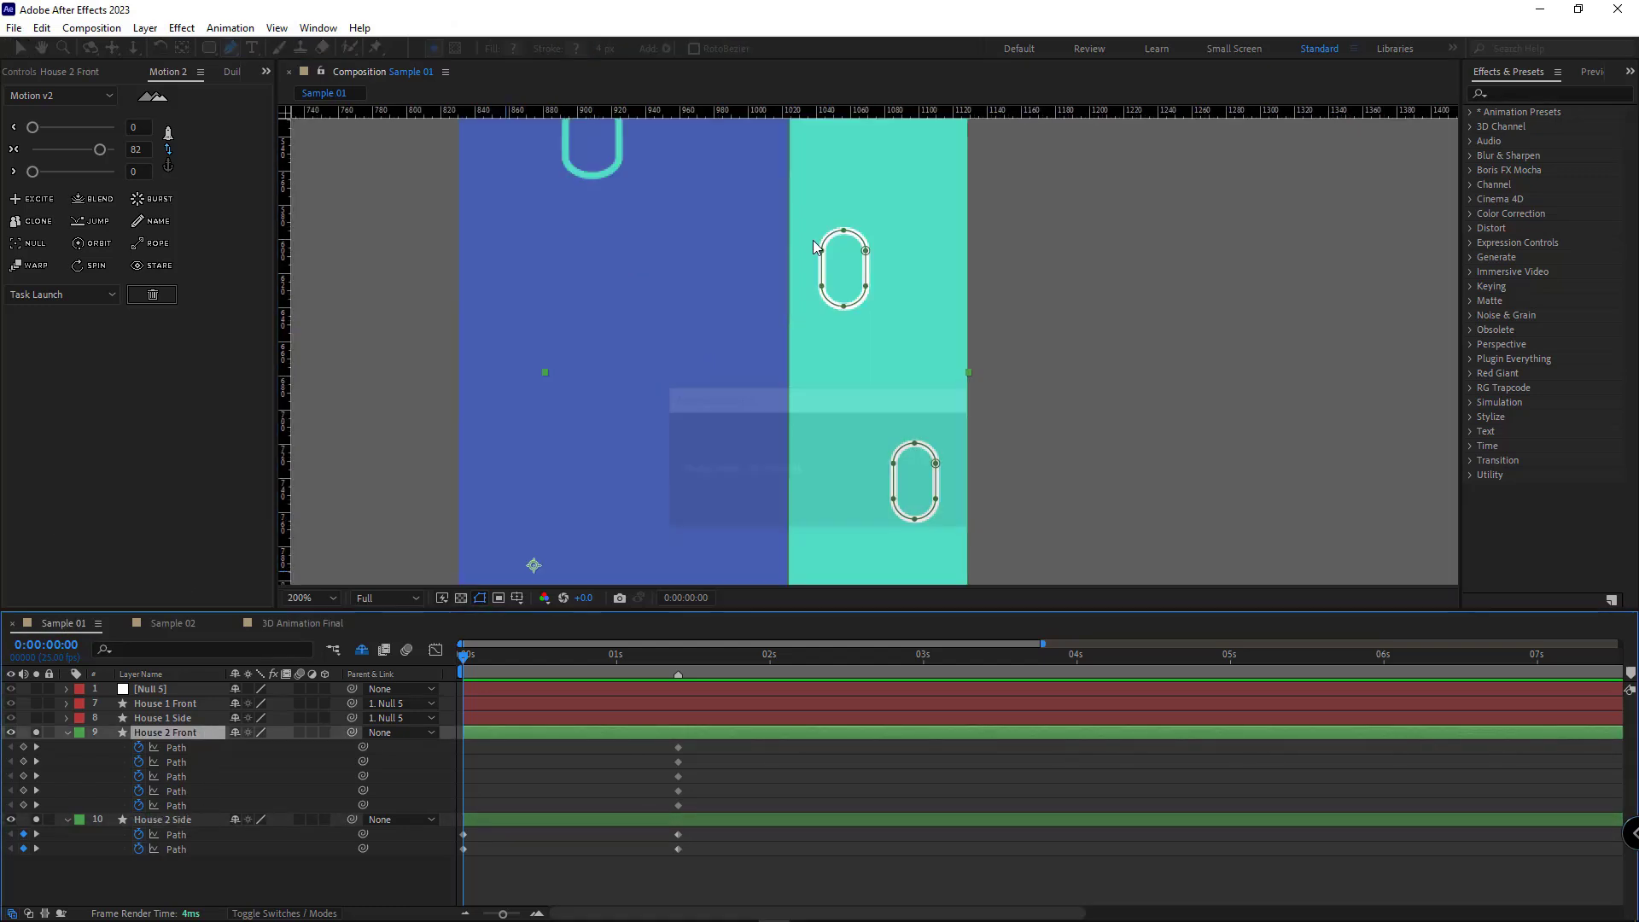
drag(803, 224, 1006, 570)
scroll(866, 406, up, 1)
drag(622, 249, 806, 390)
scroll(807, 392, up, 2)
drag(679, 413, 701, 413)
drag(602, 377, 599, 366)
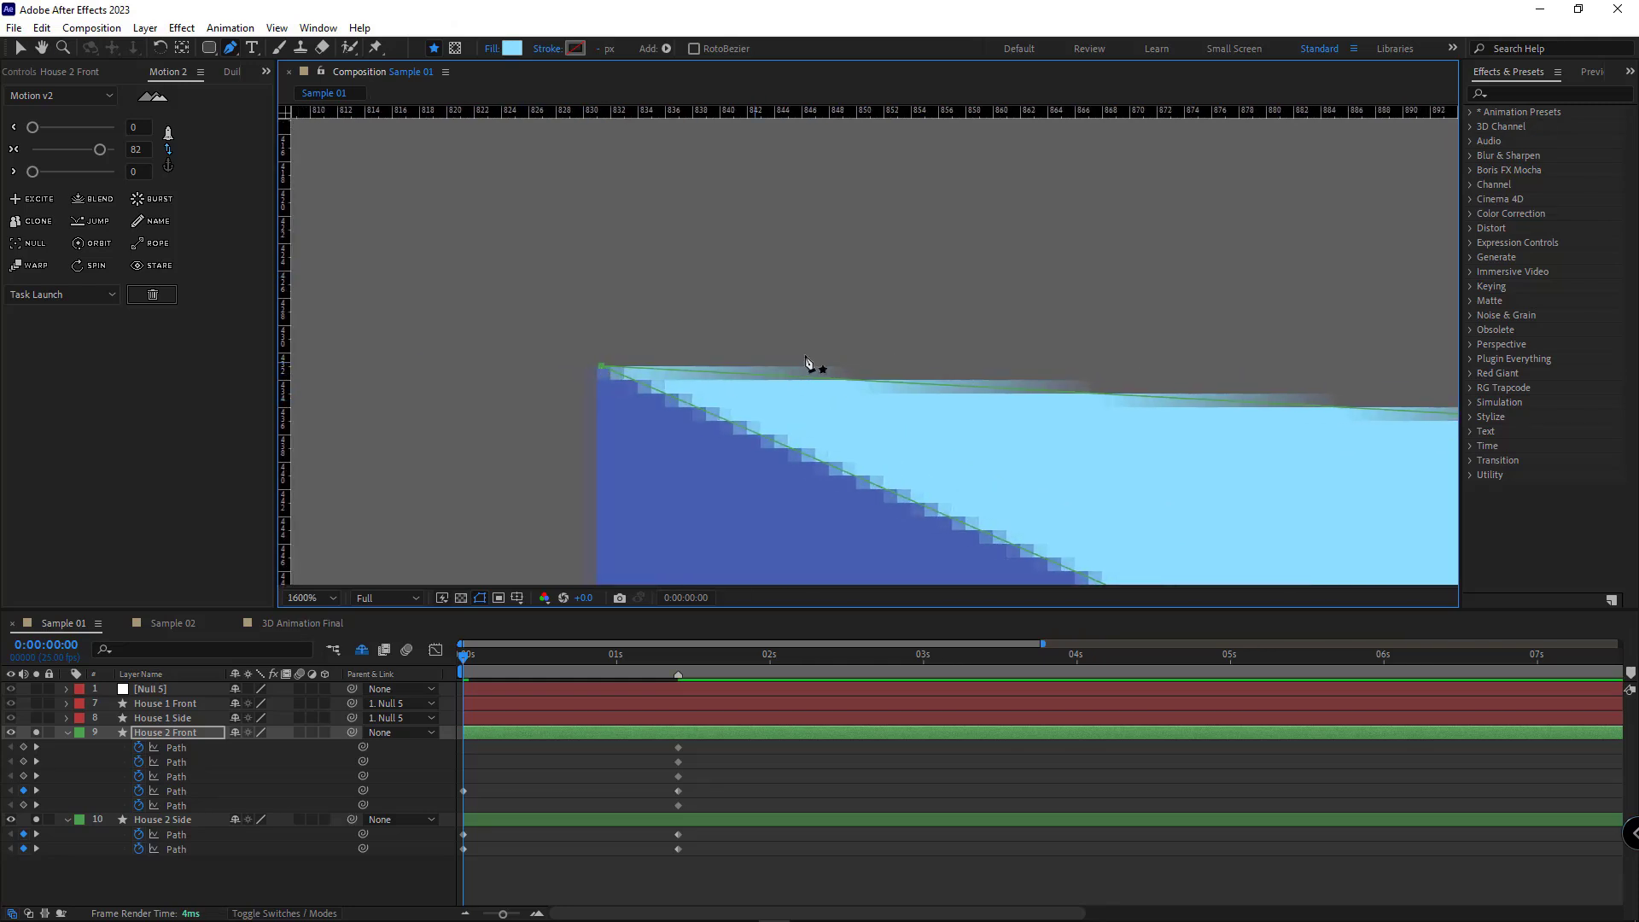
- Collapse the remaining House 2 roof points onto the side wall's slanted top edge so the roof has no height at 0 s
scroll(871, 355, down, 2)
drag(1327, 390, 809, 359)
scroll(815, 362, down, 1)
drag(1182, 520, 984, 316)
scroll(990, 321, up, 1)
drag(1071, 244, 954, 412)
drag(1136, 434, 958, 415)
scroll(965, 368, down, 1)
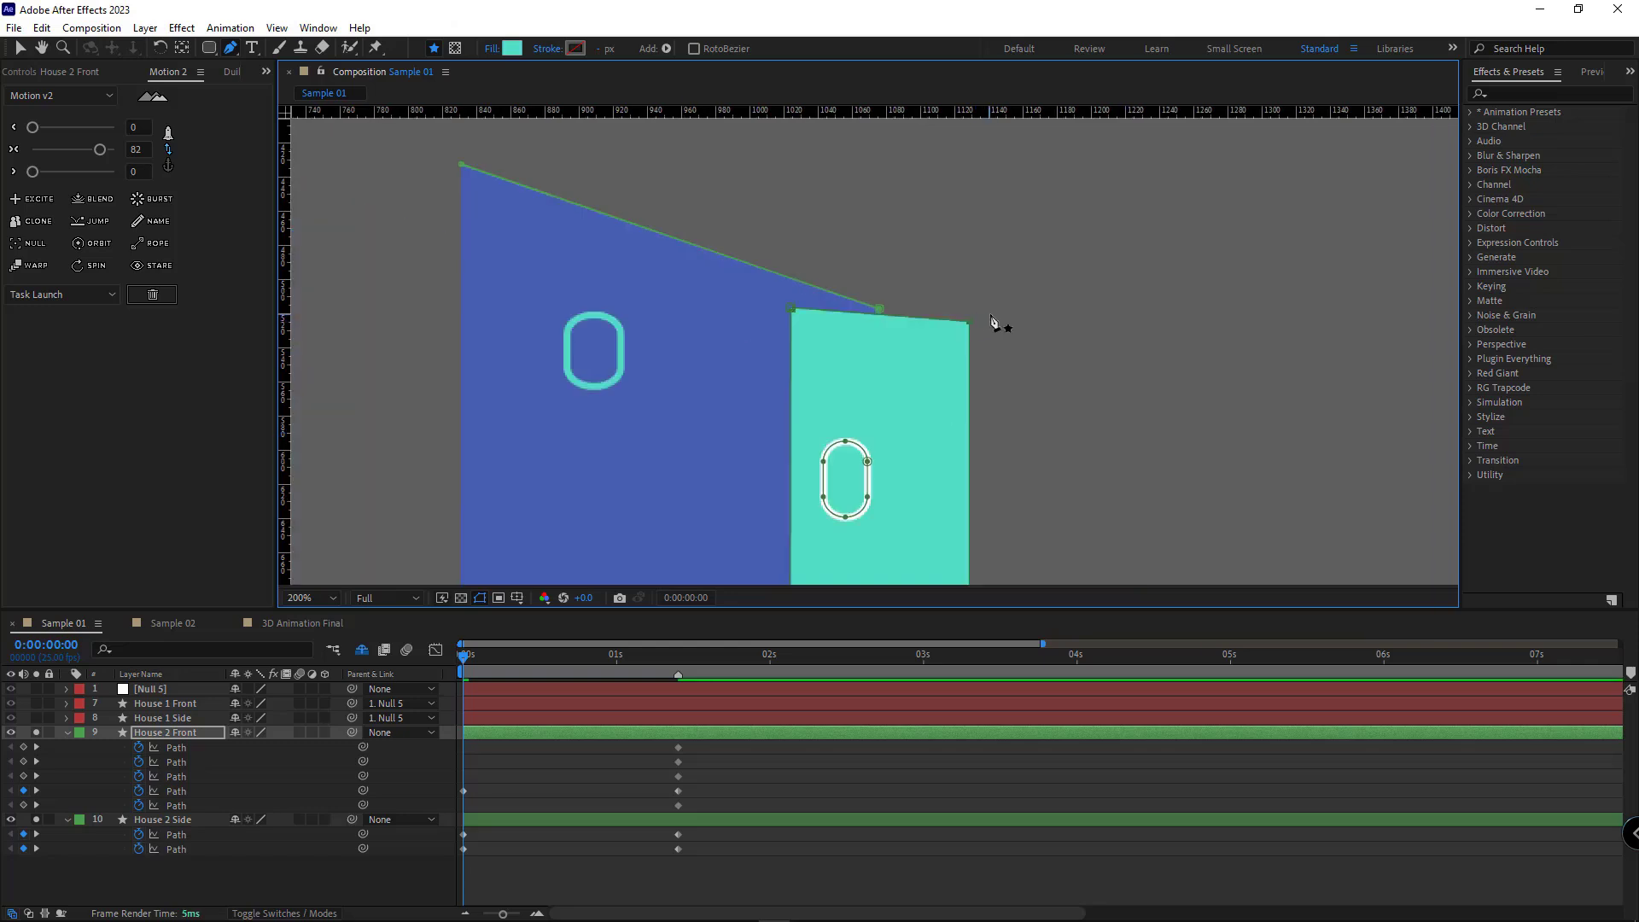
- At 0 s, shift the House 2 Front wall, window and door points sideways until the wall starts at the side wall's right edge
drag(995, 315, 776, 460)
drag(854, 234, 847, 647)
scroll(815, 424, up, 1)
key(g)
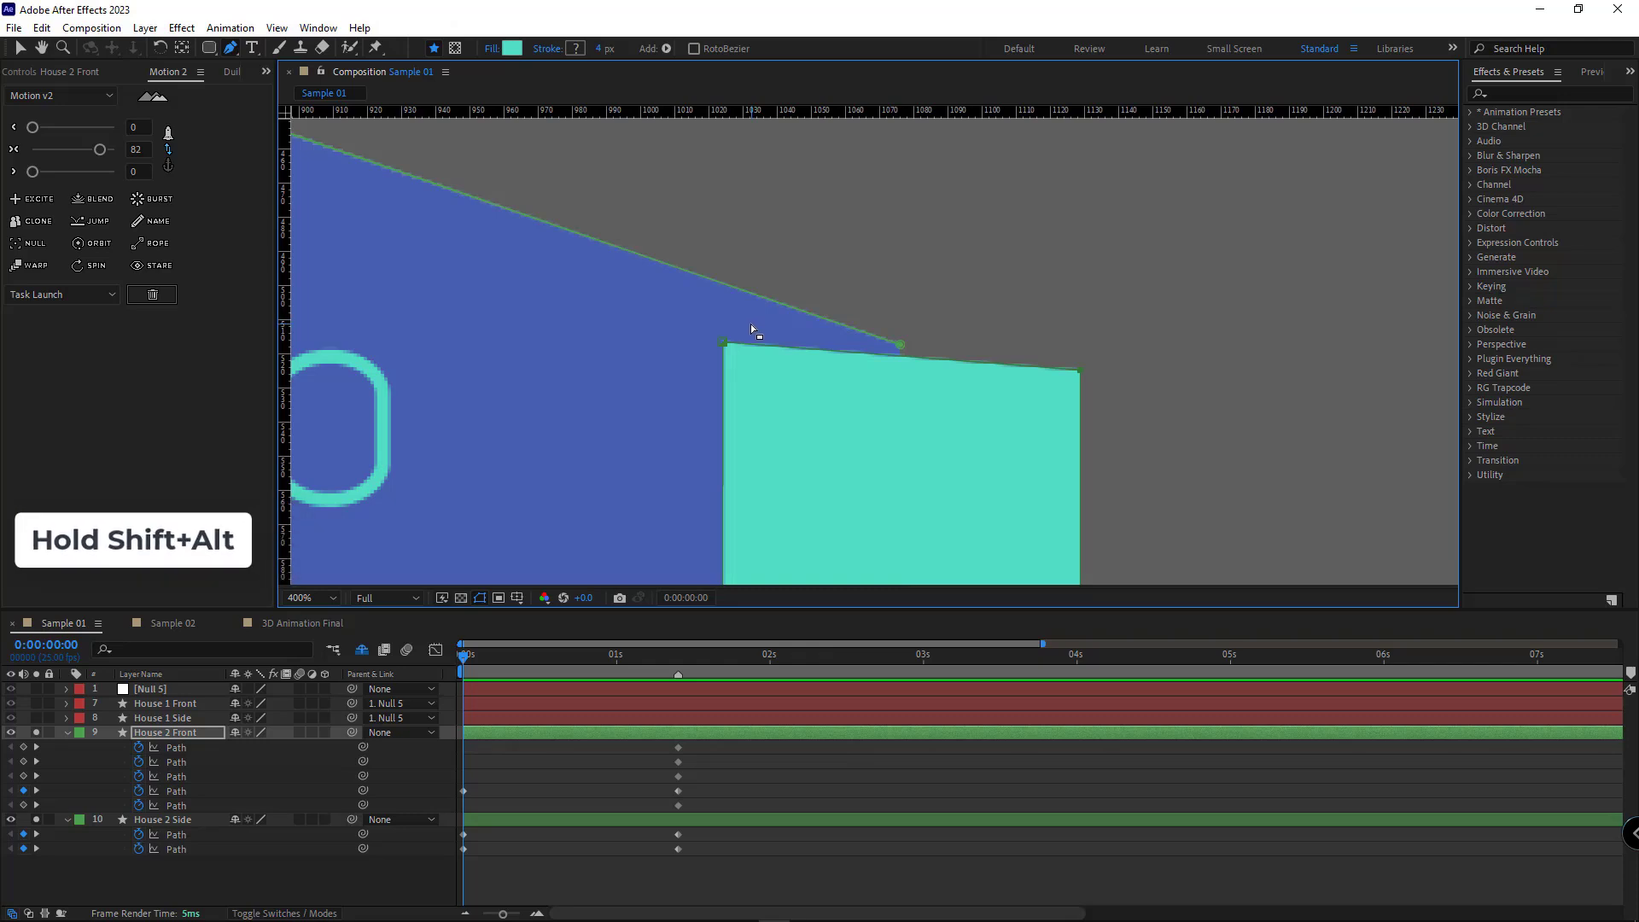
scroll(809, 369, down, 6)
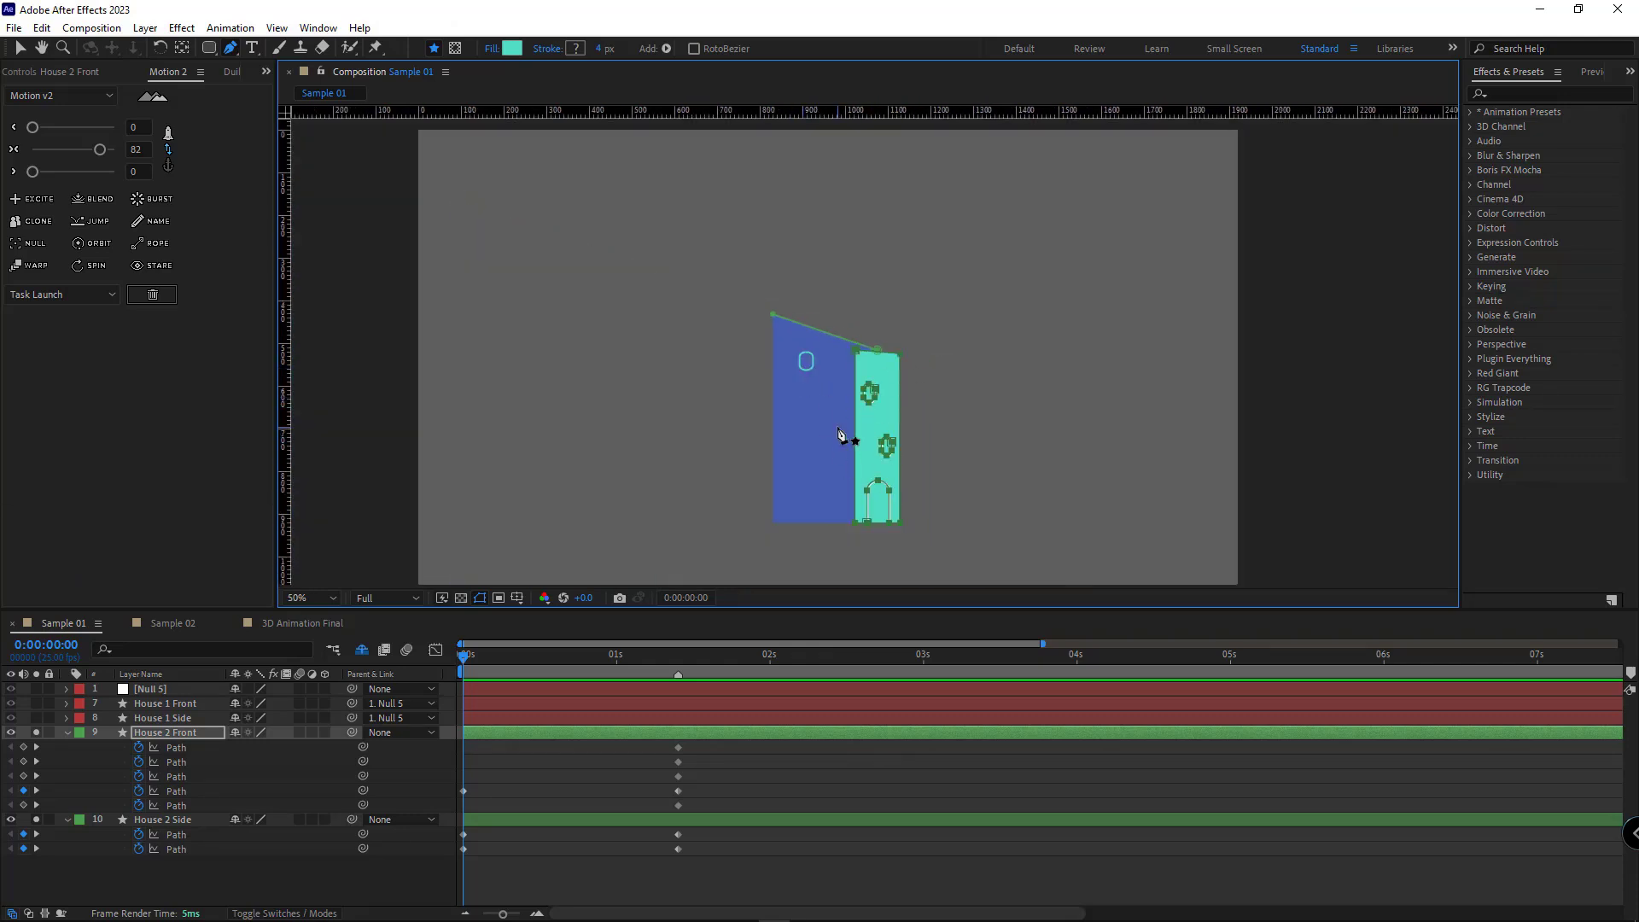
key(ctrl+t)
scroll(841, 435, up, 6)
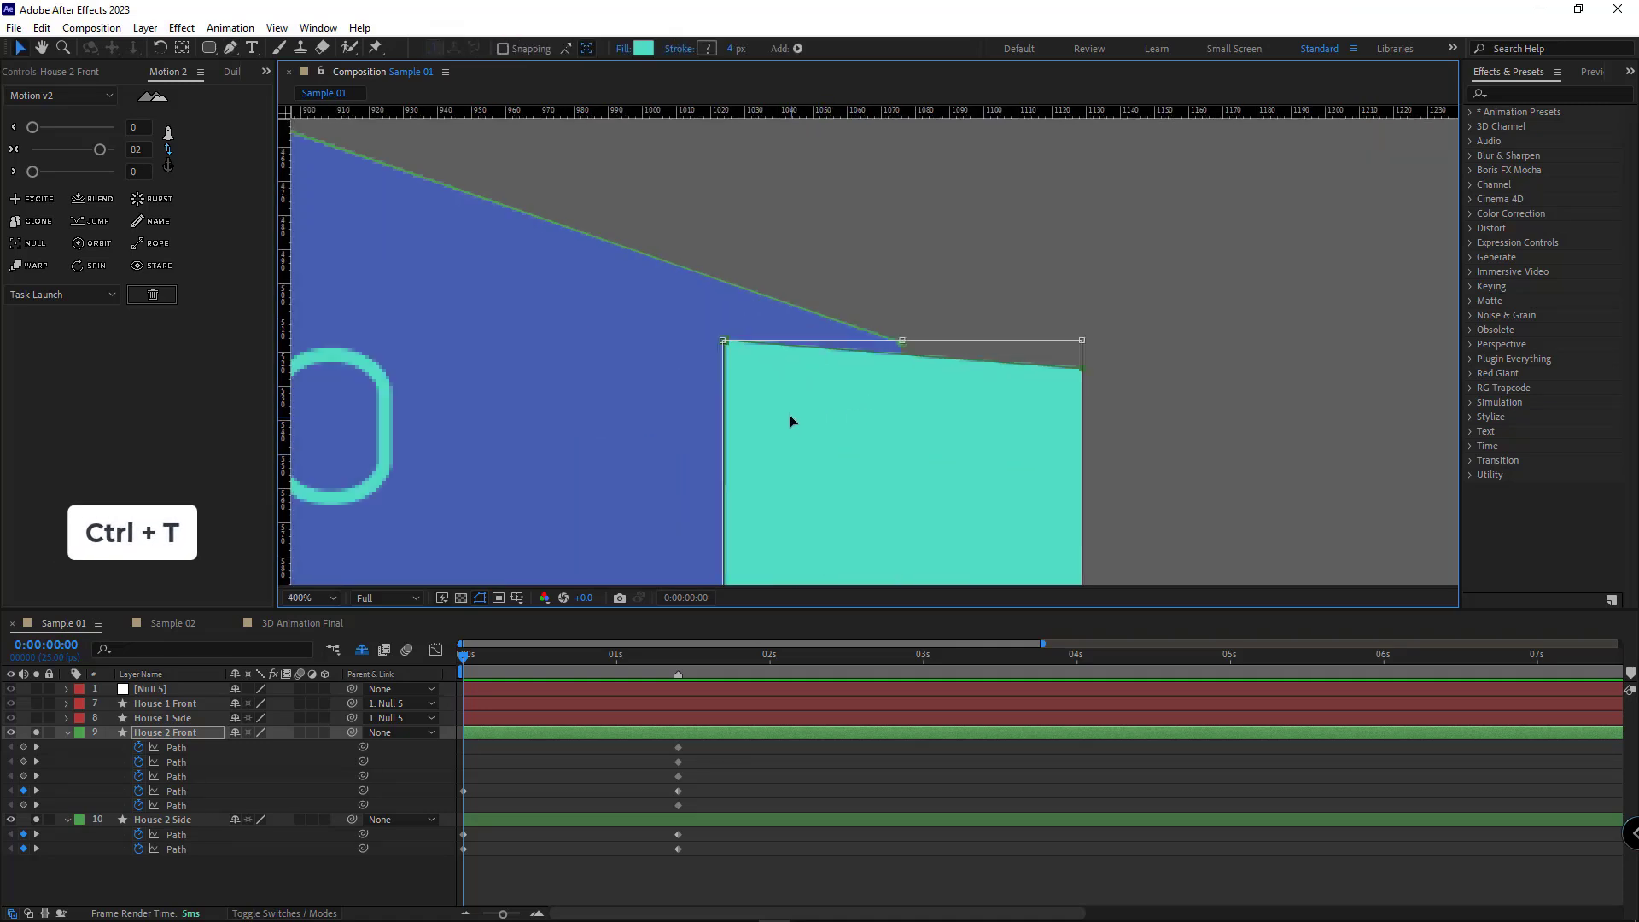
drag(790, 421, 966, 461)
scroll(944, 474, down, 10)
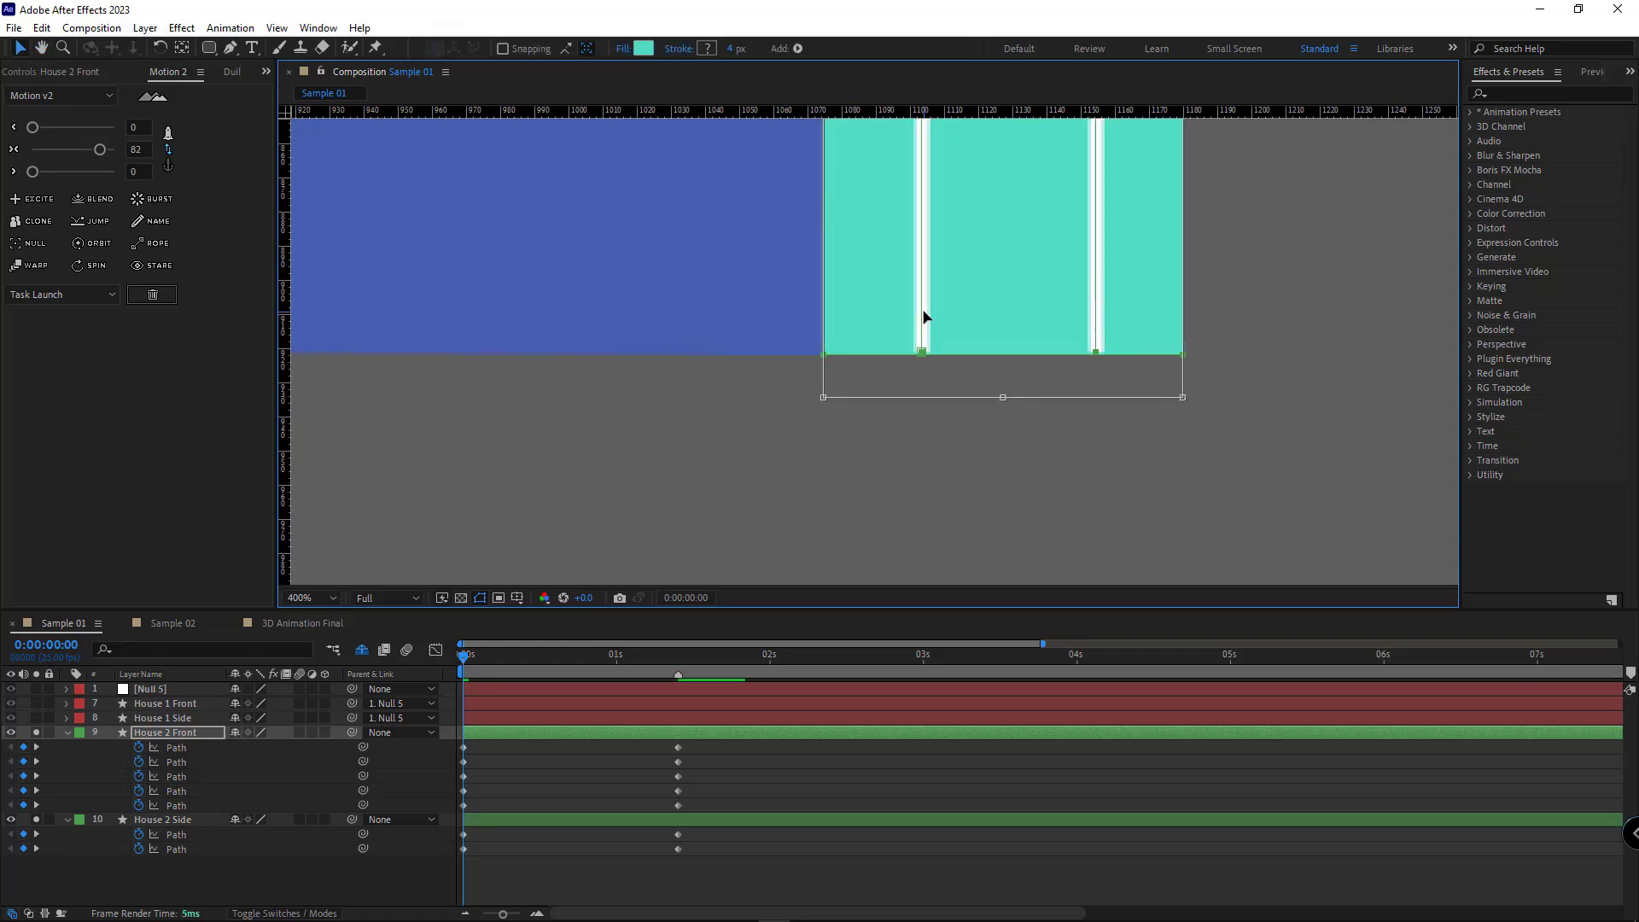
- At 0 s, squash the selected House 2 Front points horizontally into a thin sliver along the side wall's right edge
scroll(907, 264, down, 4)
scroll(897, 465, up, 6)
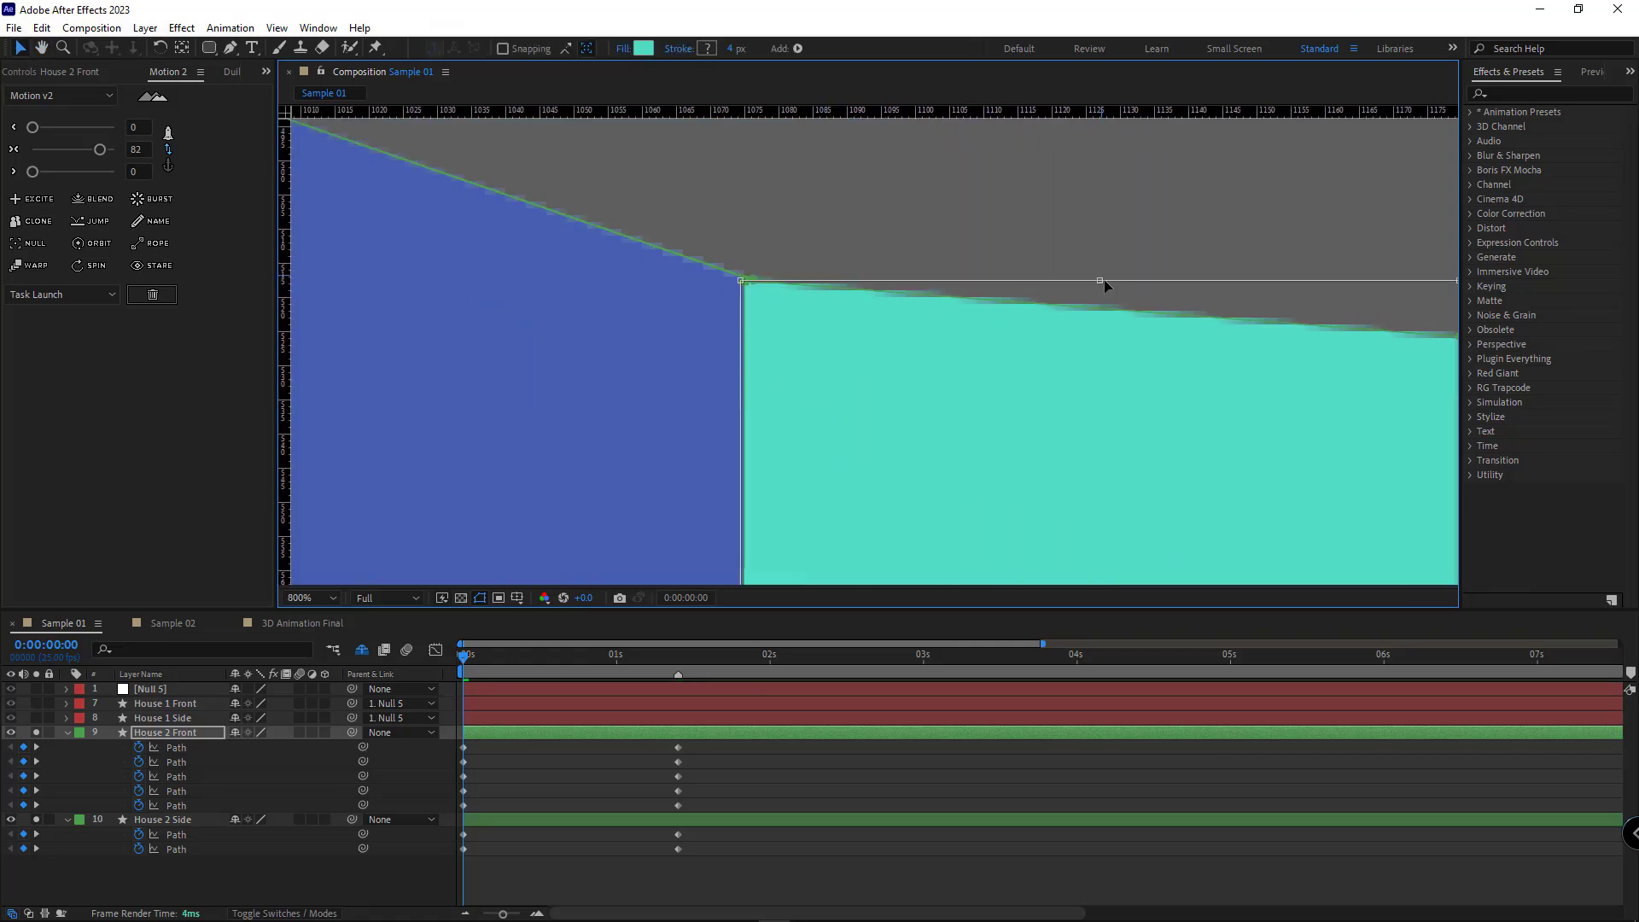
scroll(1104, 282, down, 4)
drag(1020, 552, 841, 555)
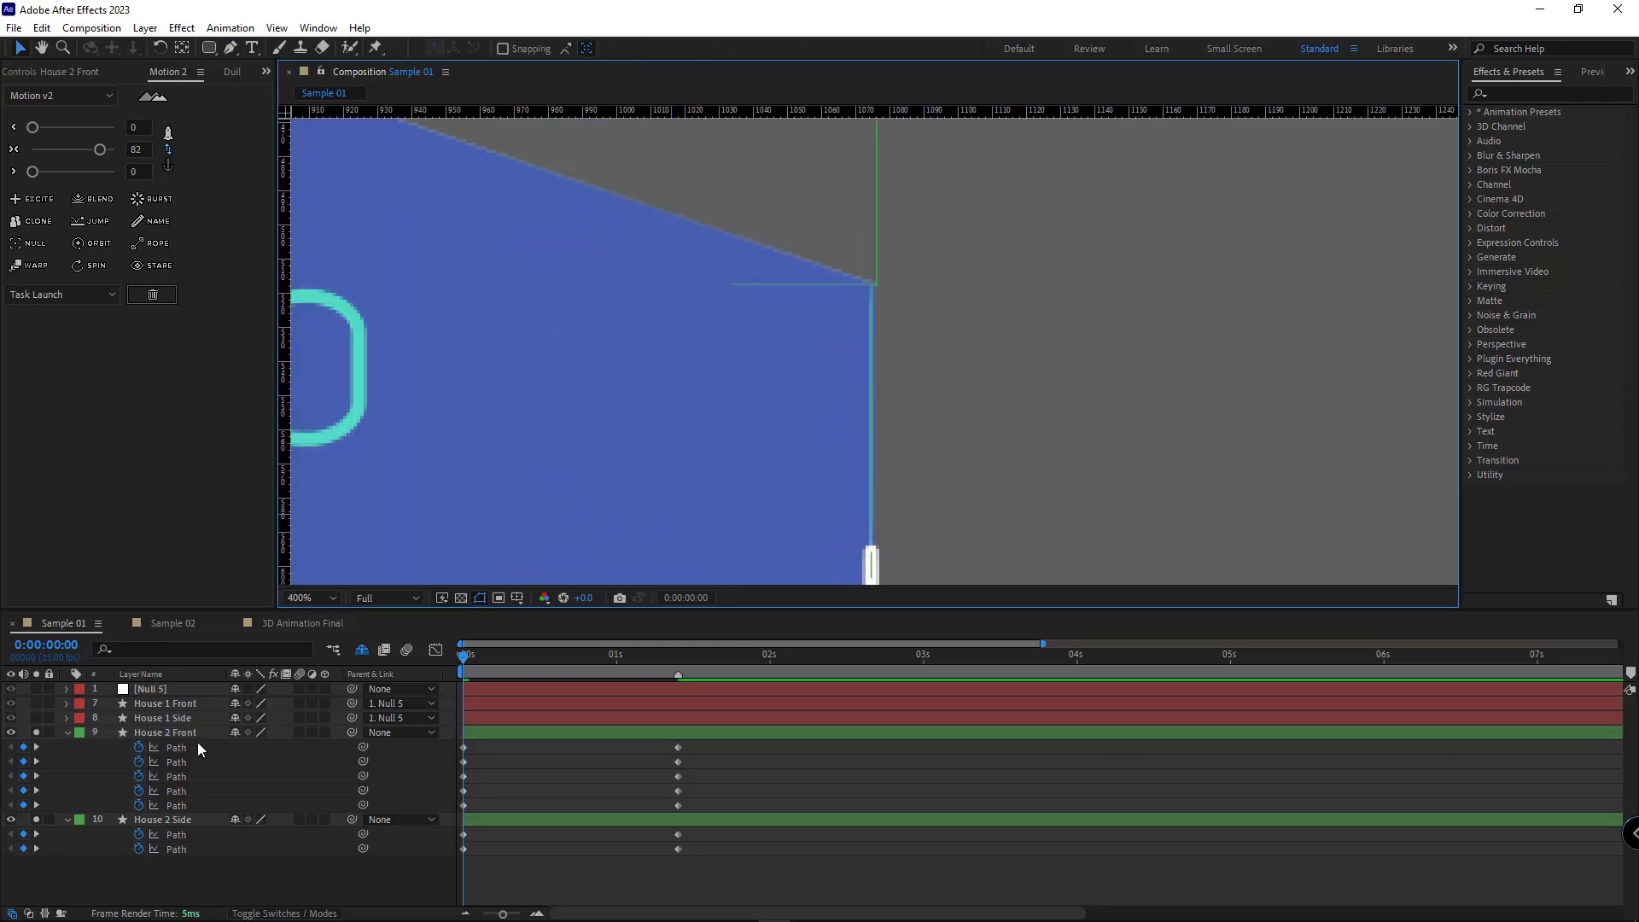
- At 0 s, align the House 2 Front corner points with the side wall's upper-right corner and scrub through the rotation
click(198, 734)
scroll(871, 487, up, 2)
key(g)
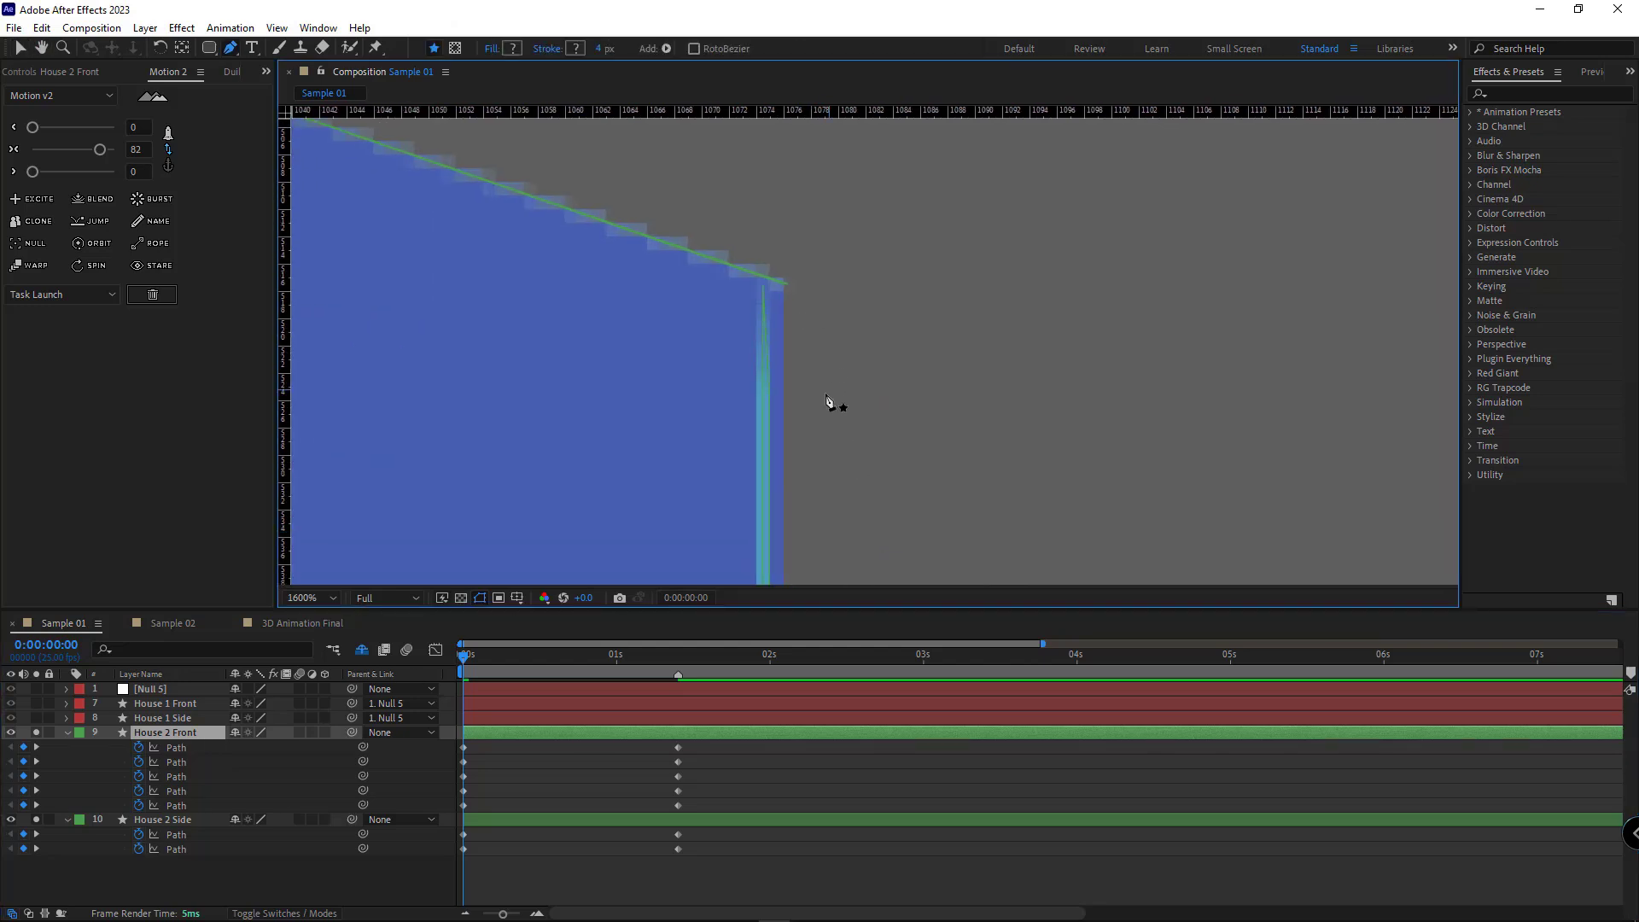
drag(770, 393, 787, 285)
scroll(787, 285, down, 8)
click(555, 881)
drag(467, 657, 340, 767)
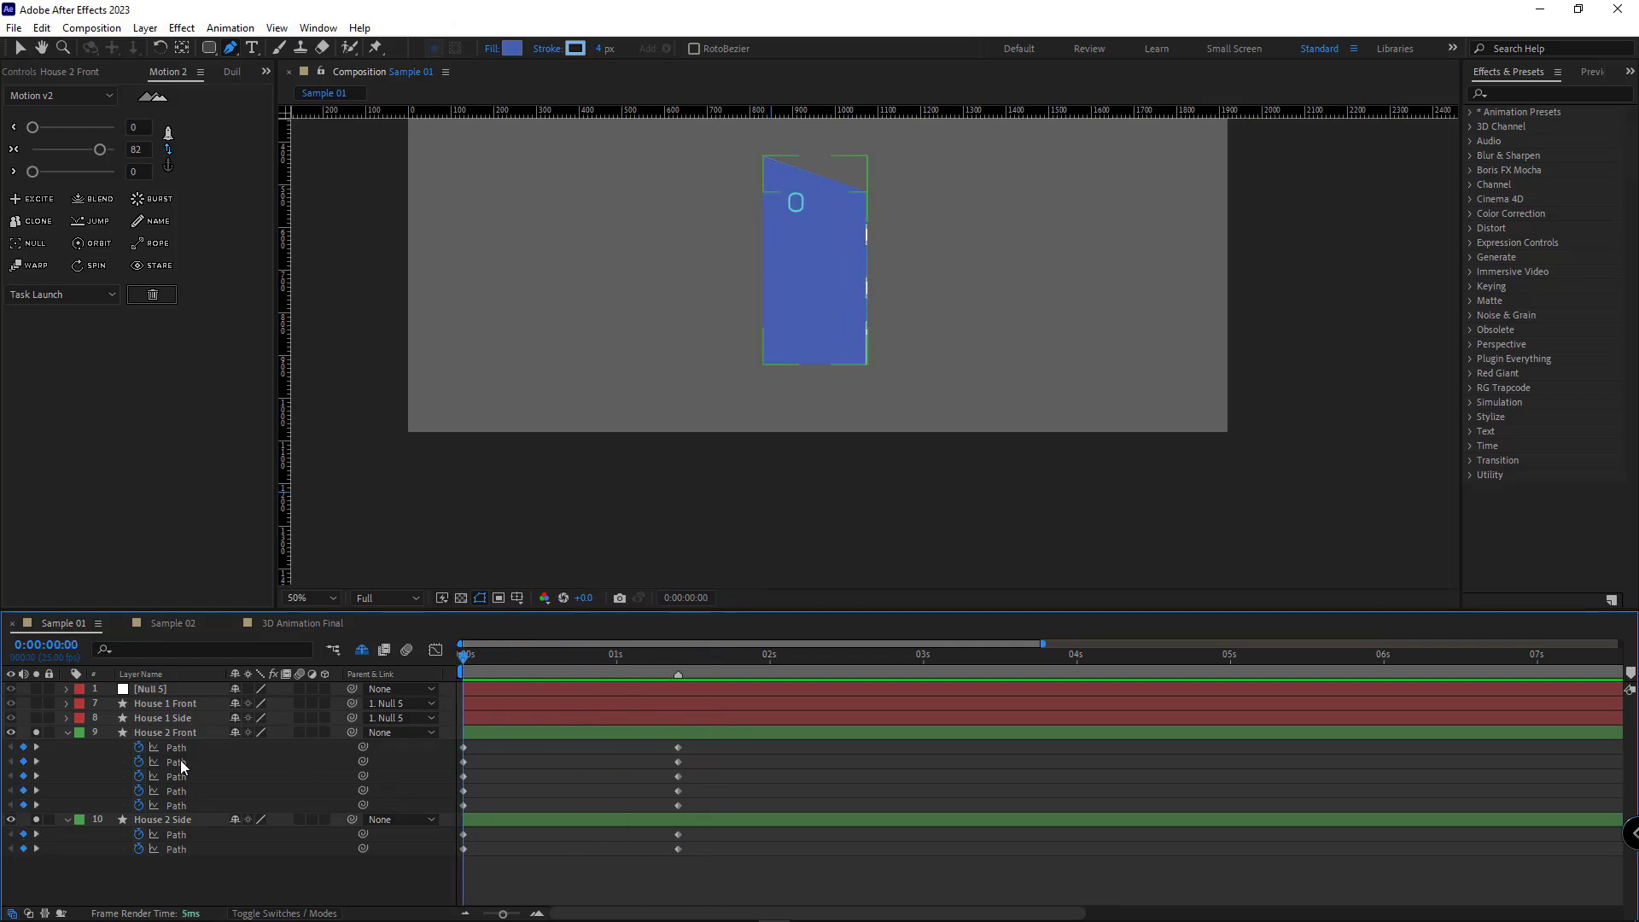
- Apply Easy Ease to all House 2 Front and House 2 Side path keyframes, collapse both layers and preview the rotation
key(v)
drag(693, 732, 620, 854)
right_click(467, 848)
mouse_move(547, 835)
click(724, 728)
click(347, 868)
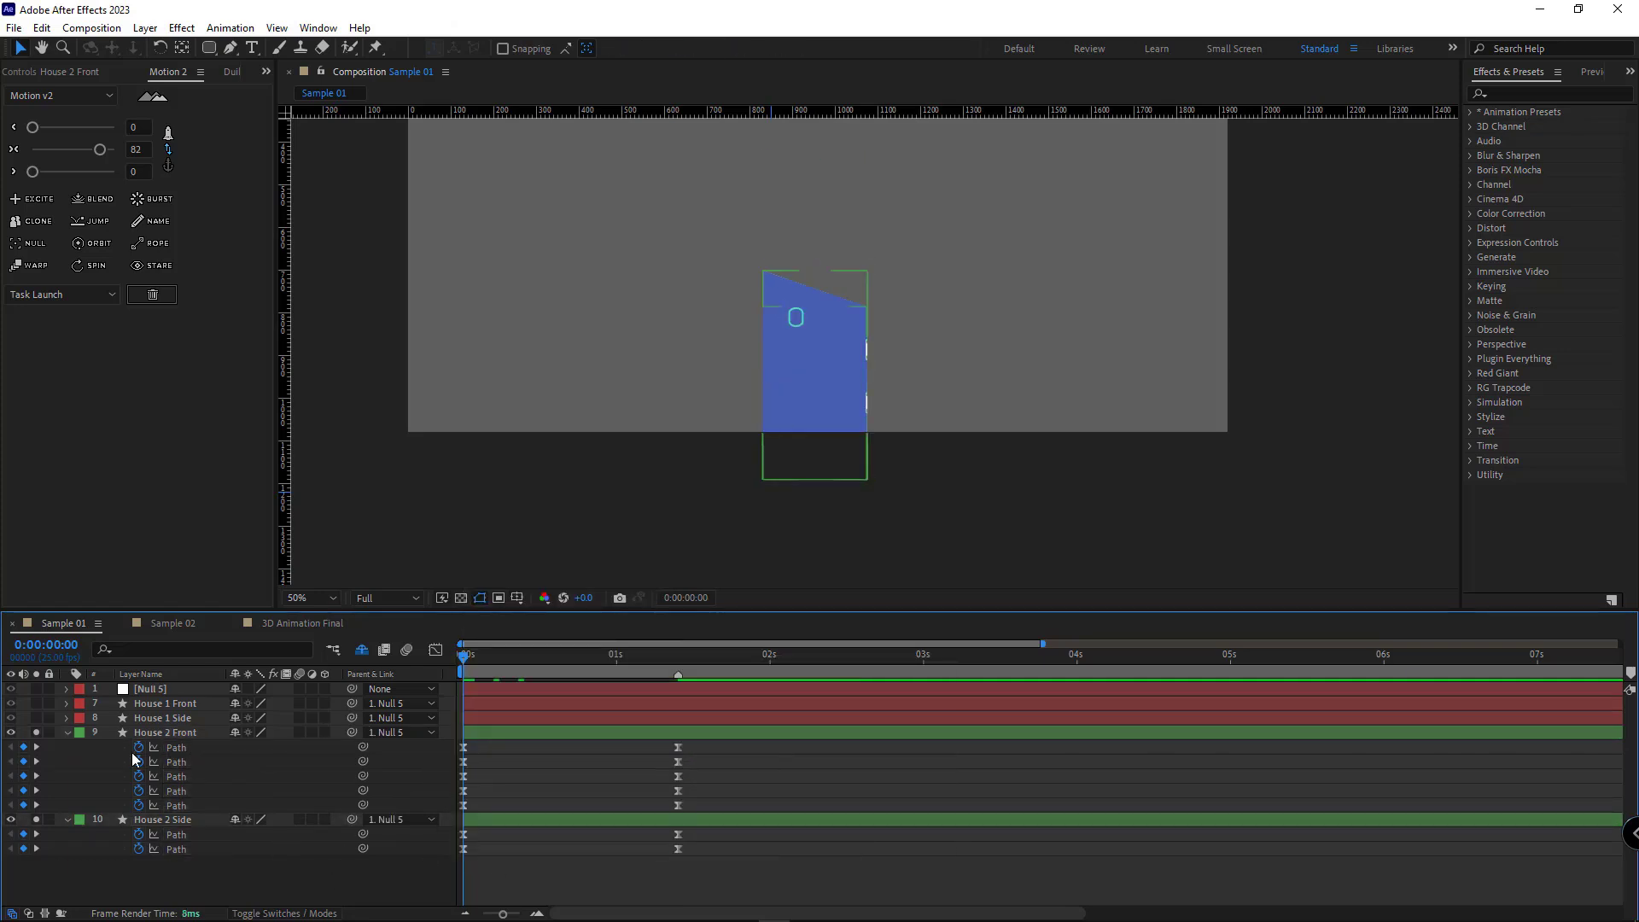
click(67, 733)
click(67, 748)
key(space)
- Parent House 2 Front and House 2 Side to a new control null and keyframe its Position at 0:00:01:13
drag(170, 775, 161, 732)
click(31, 245)
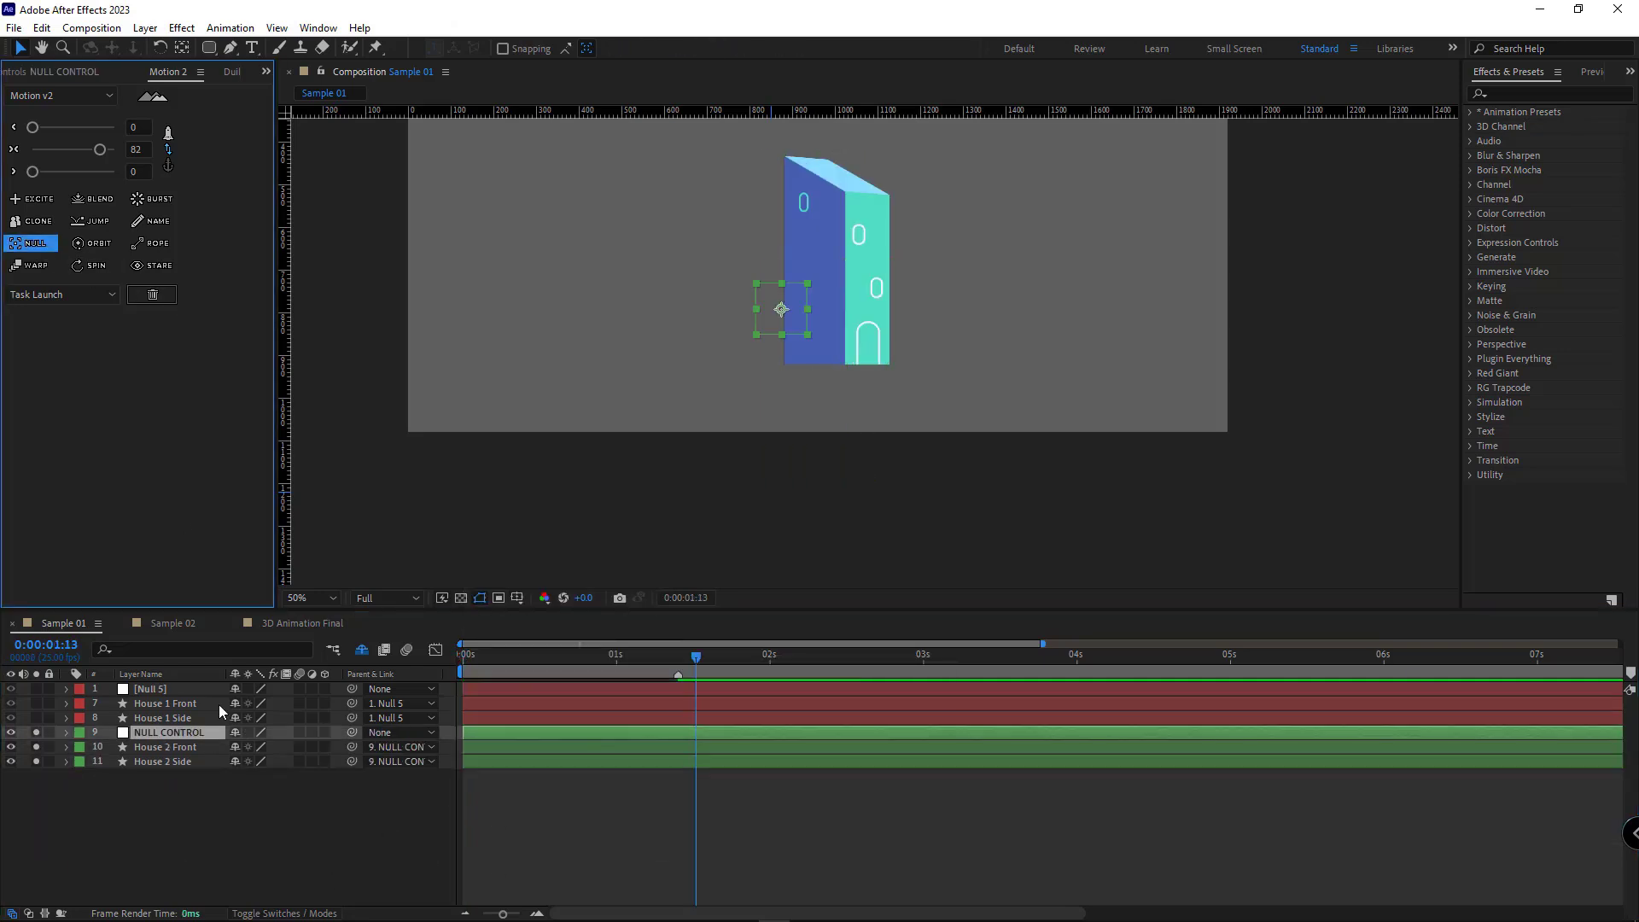
key(p)
click(110, 747)
- At 0 s, set the control null's Y position to 1287 and take the null and House 2 layers out of solo
drag(694, 658, 464, 675)
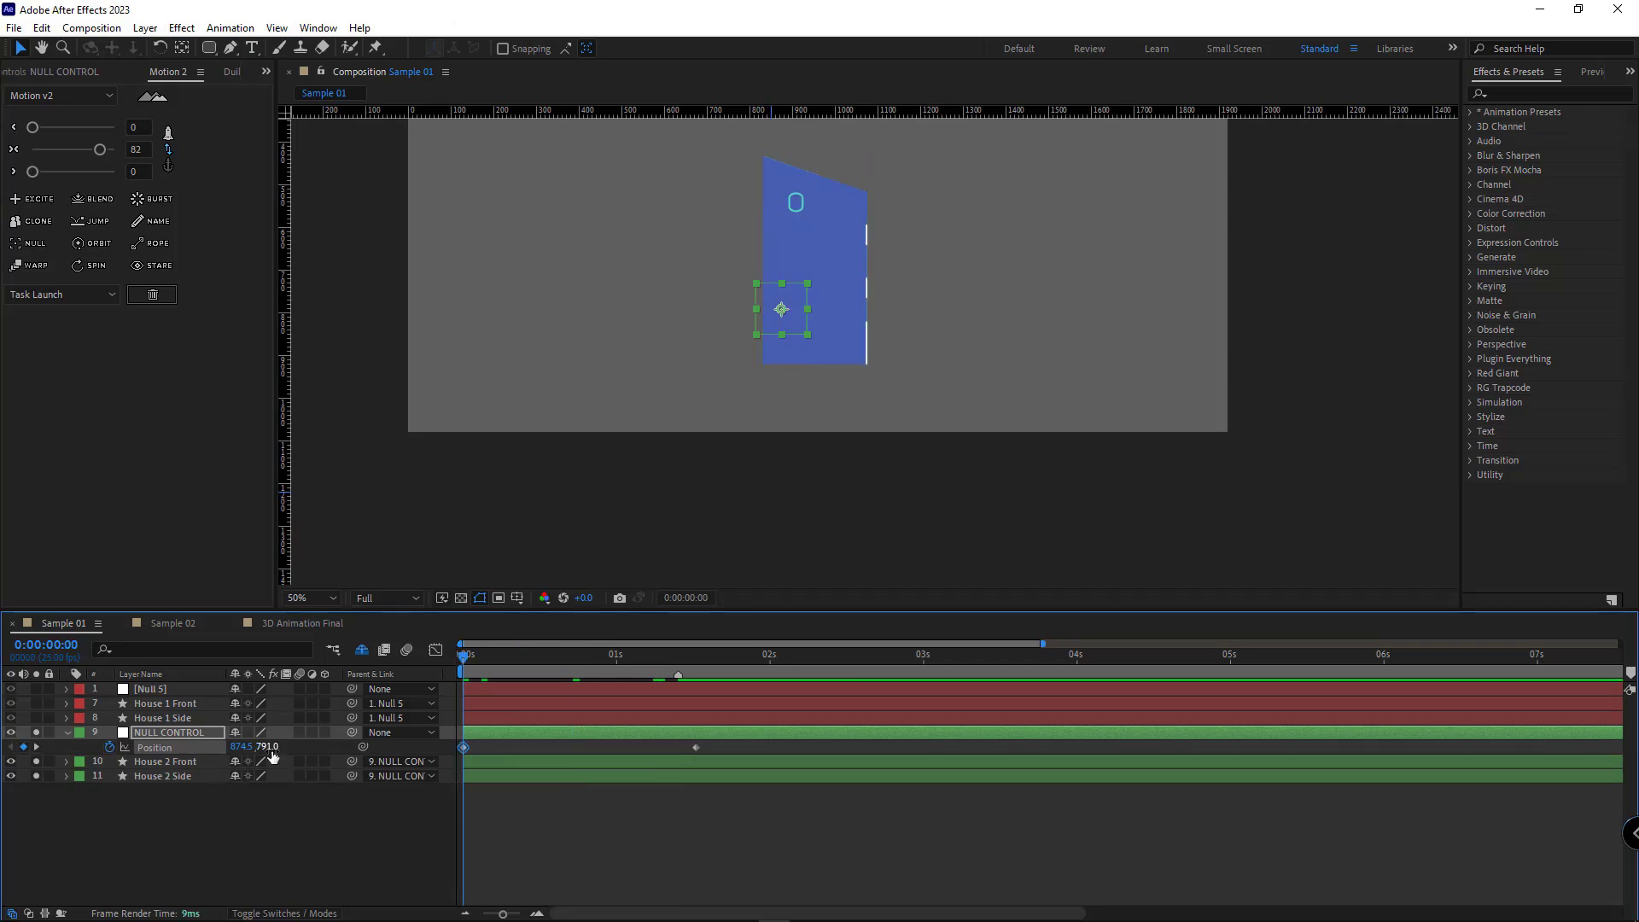
drag(270, 753, 349, 680)
drag(38, 775, 408, 775)
- Apply Easy Ease to the control null's Position keyframes and preview the whole scene with both houses rising
drag(719, 745, 535, 757)
right_click(463, 749)
click(715, 793)
click(567, 832)
key(space)
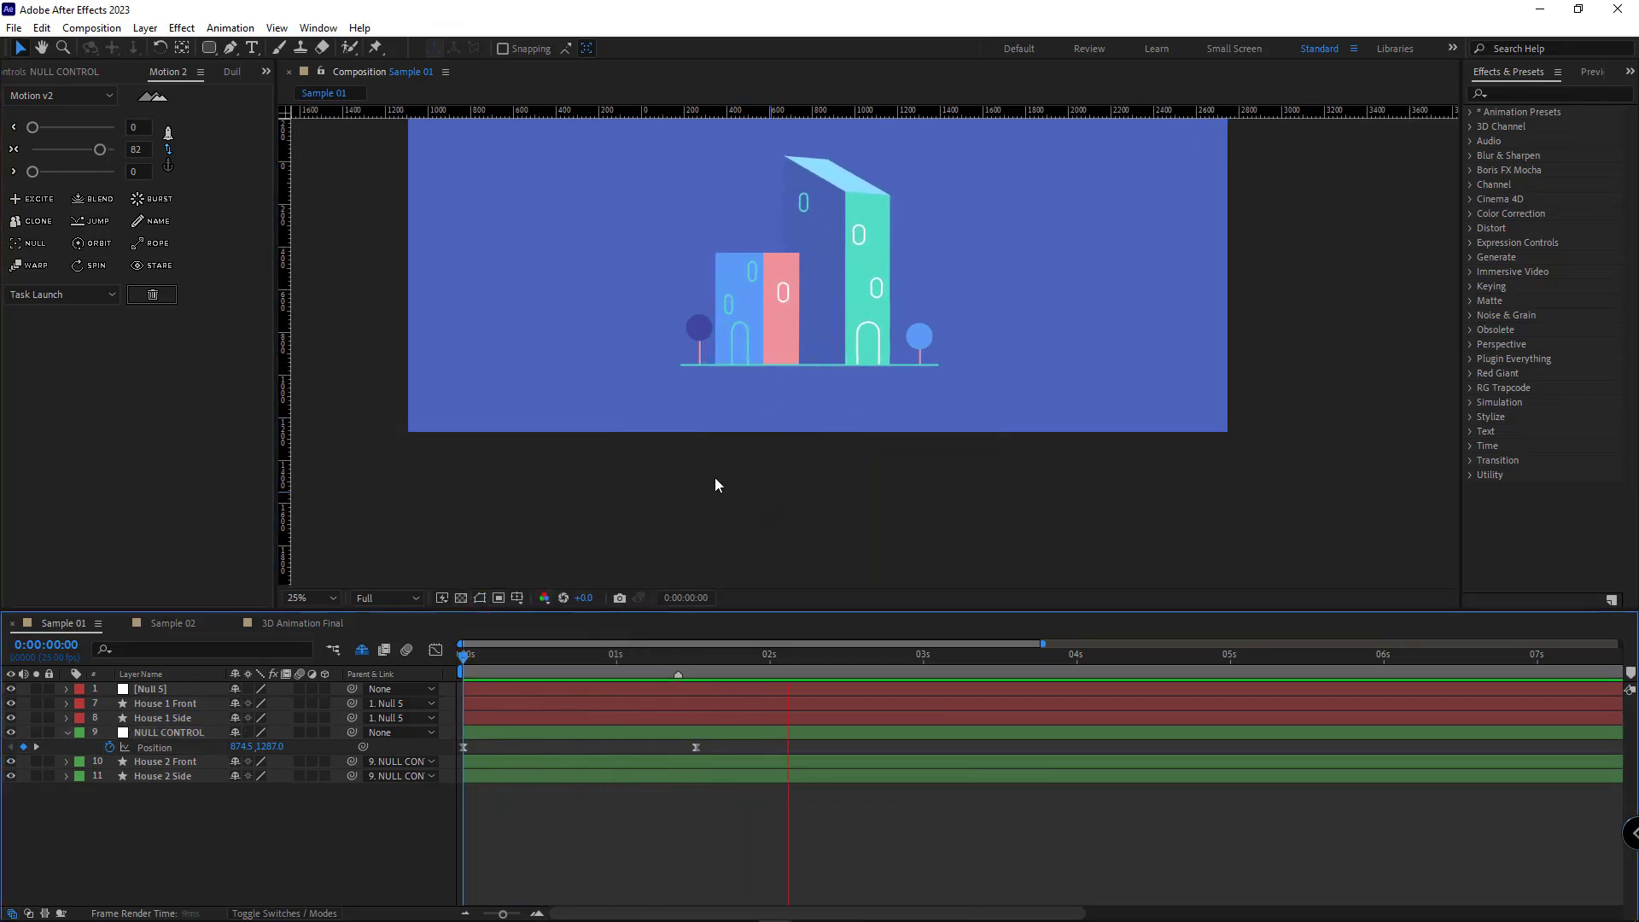
scroll(715, 481, down, 2)
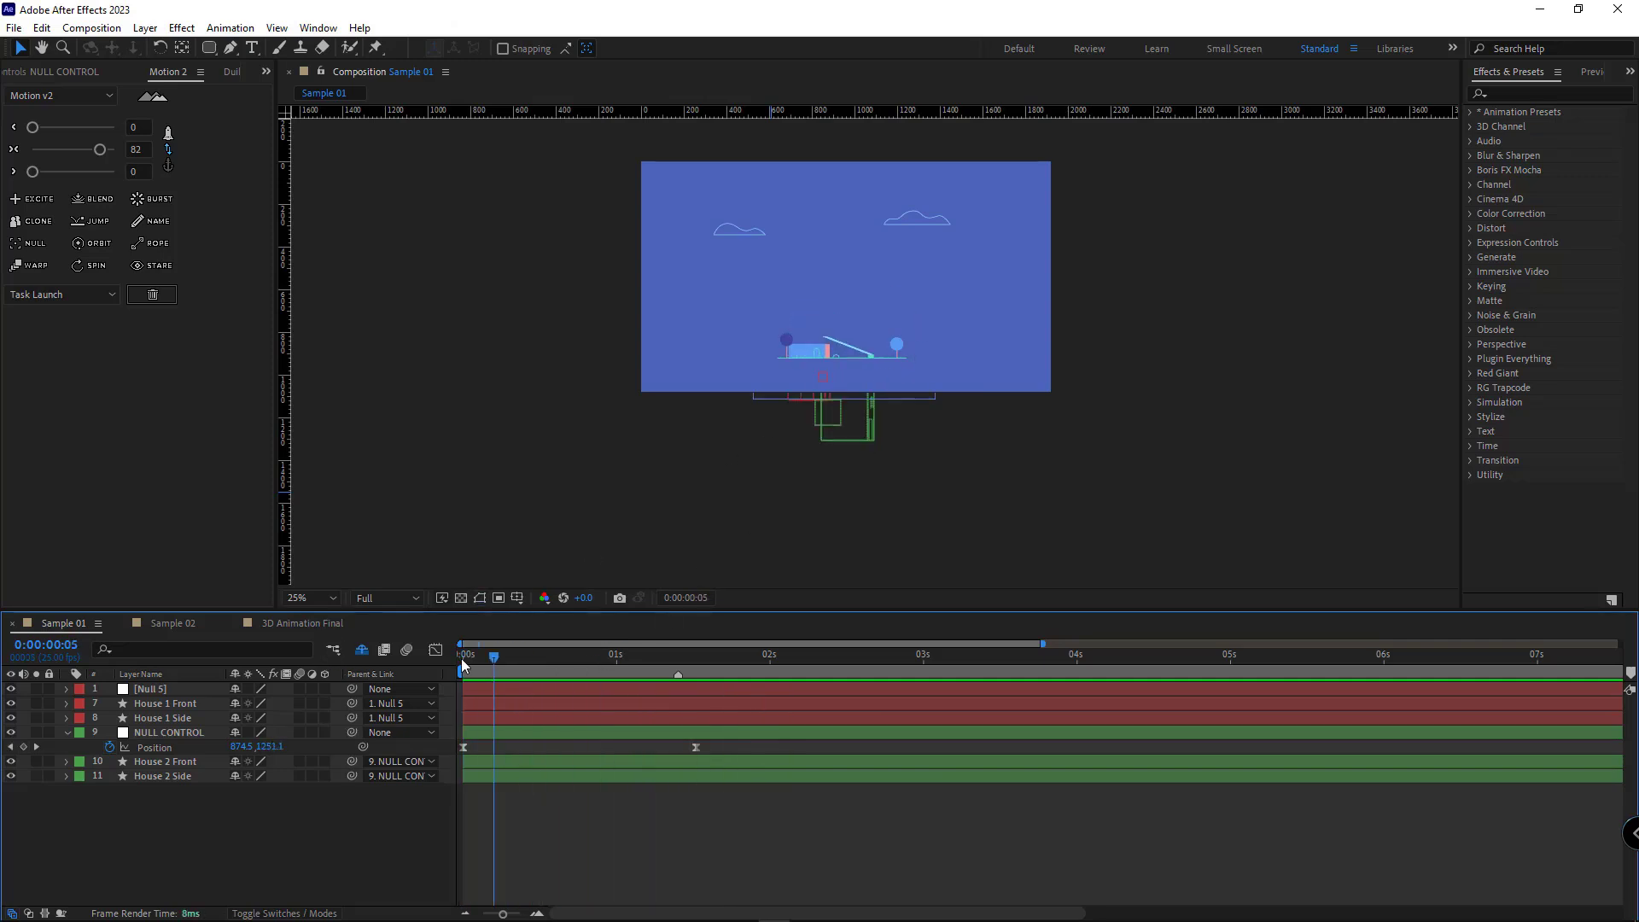
drag(449, 658, 678, 667)
- Open the Sample 02 composition, enlarge its viewer and examine the tower's Front and Side layers
click(177, 624)
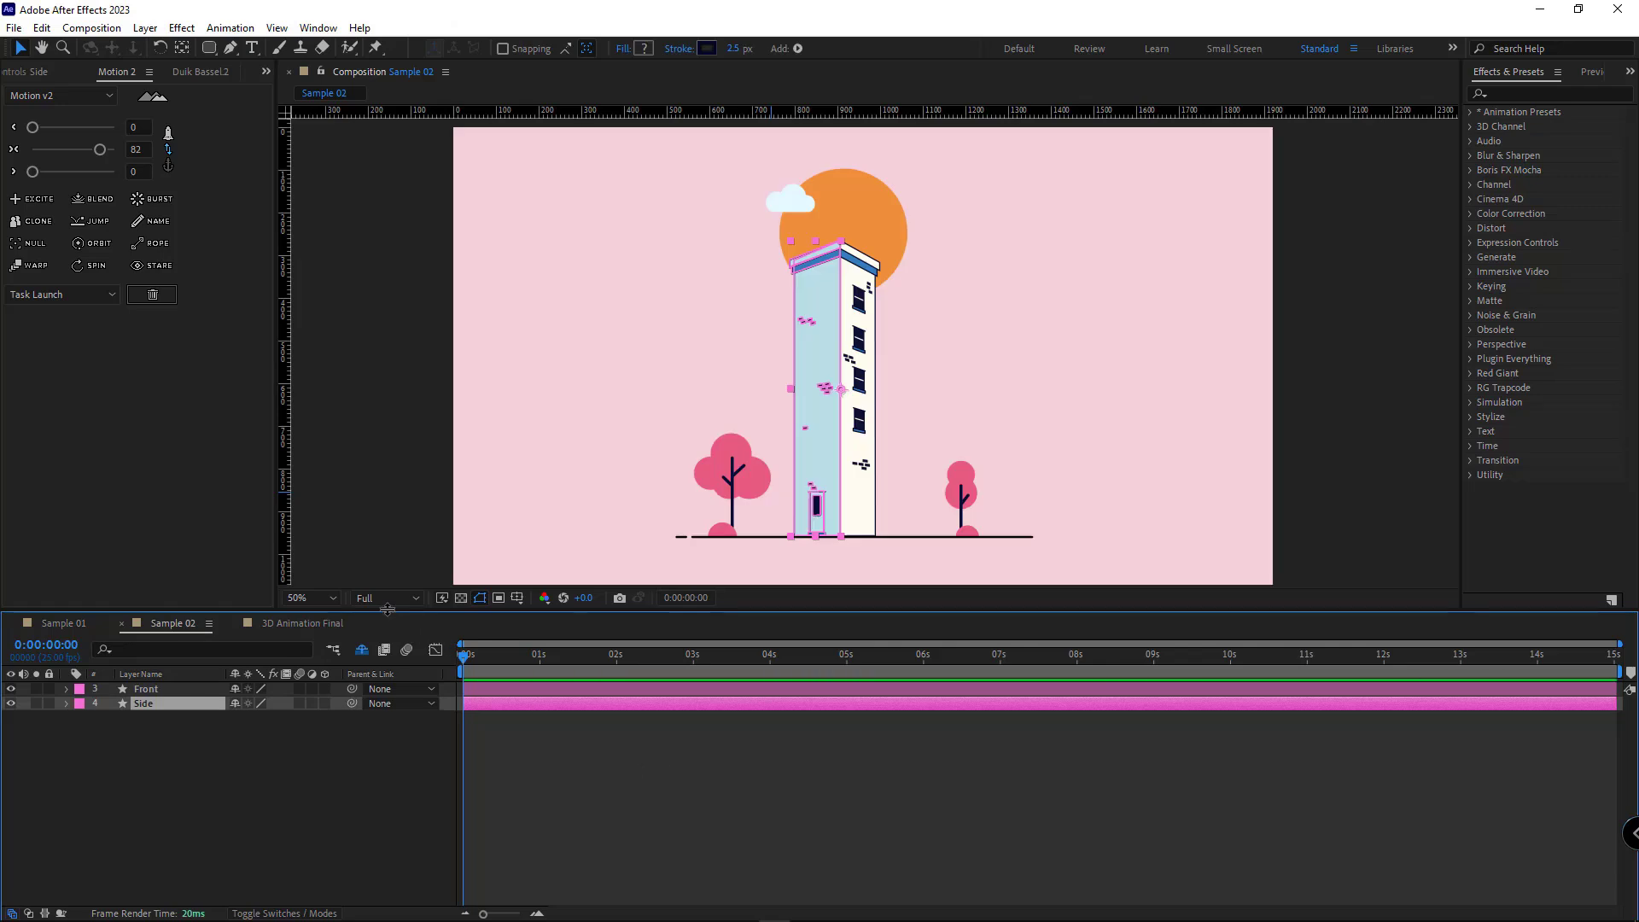
drag(388, 609, 388, 654)
click(161, 738)
click(162, 750)
scroll(752, 439, up, 1)
drag(807, 235, 836, 313)
key(v)
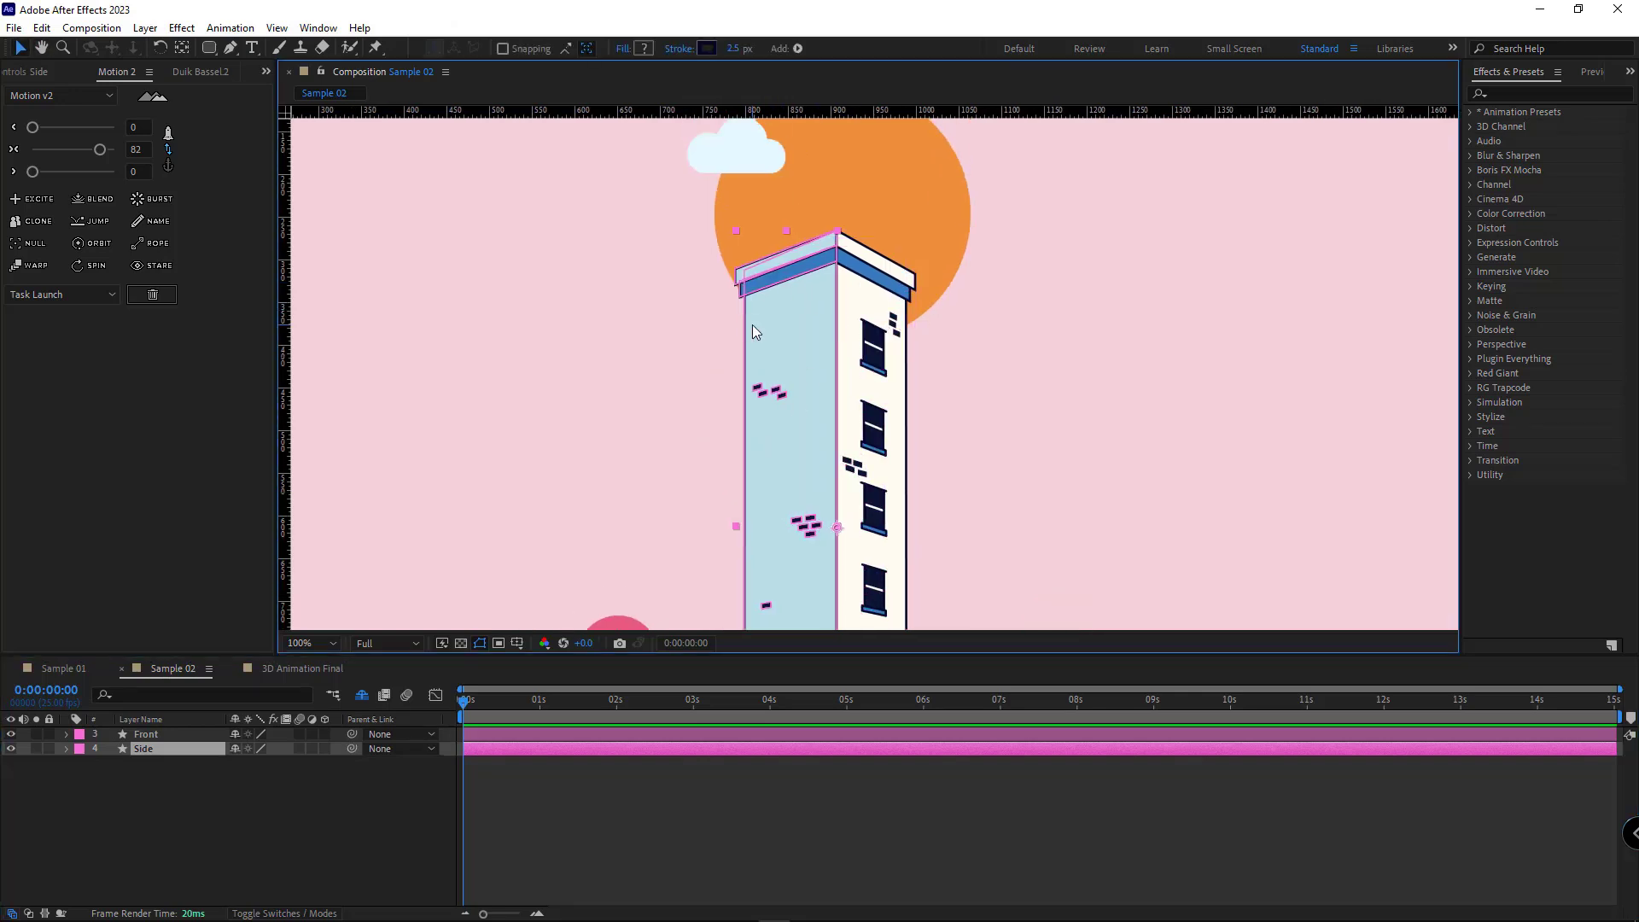
scroll(752, 326, down, 2)
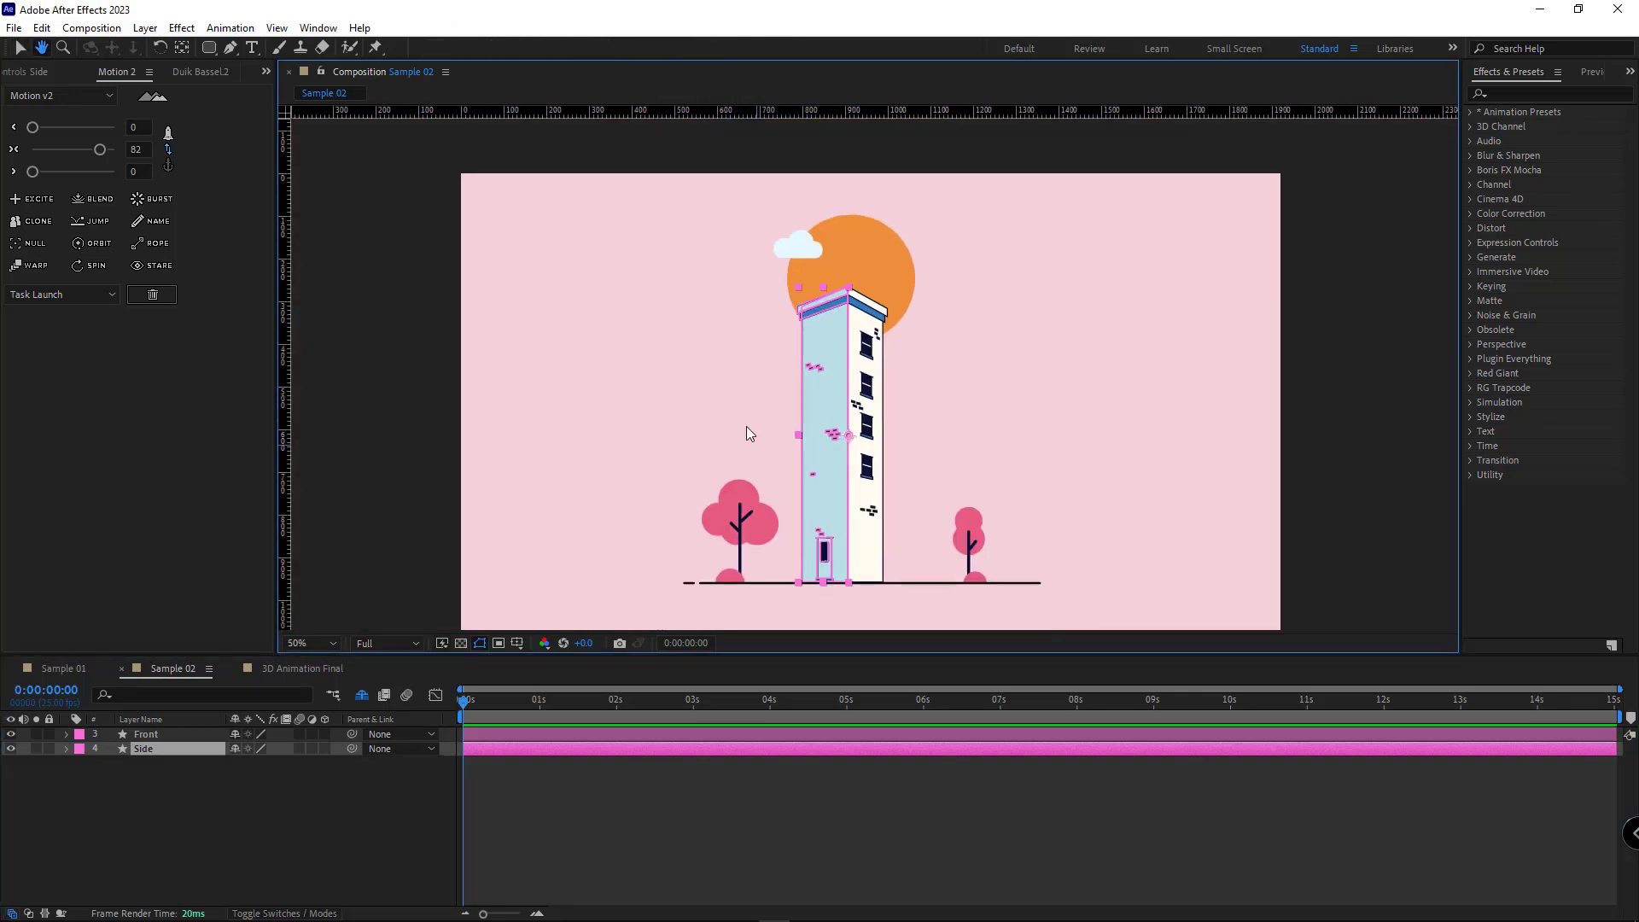
- Pre-compose the Front shape layer into a new composition named Front
click(169, 736)
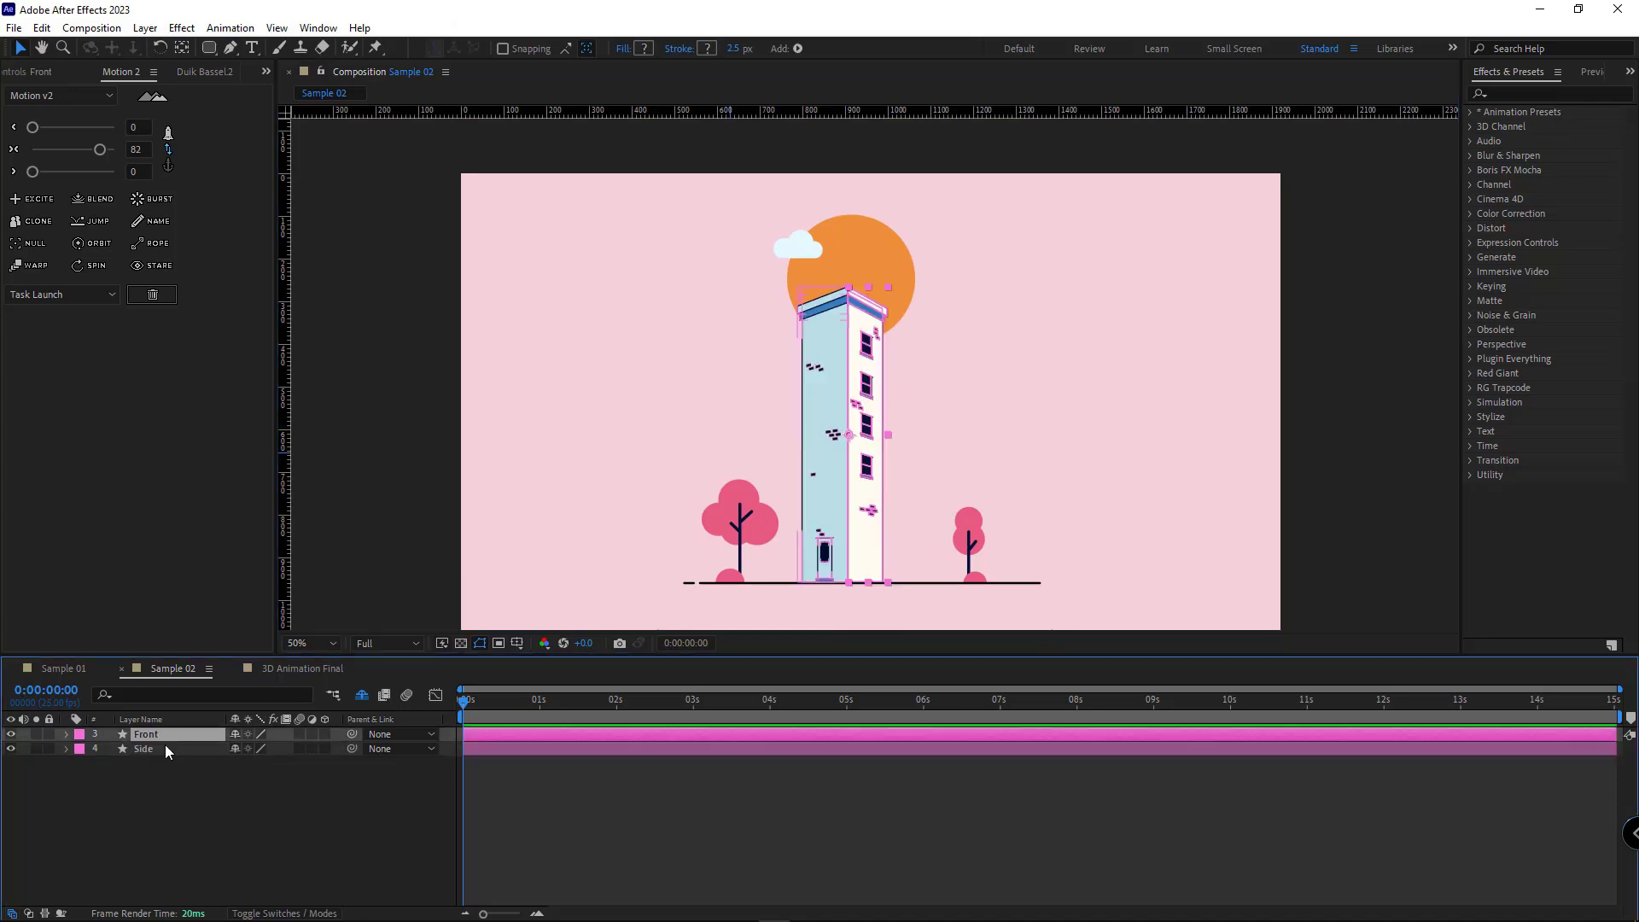
key(ctrl+shift+c)
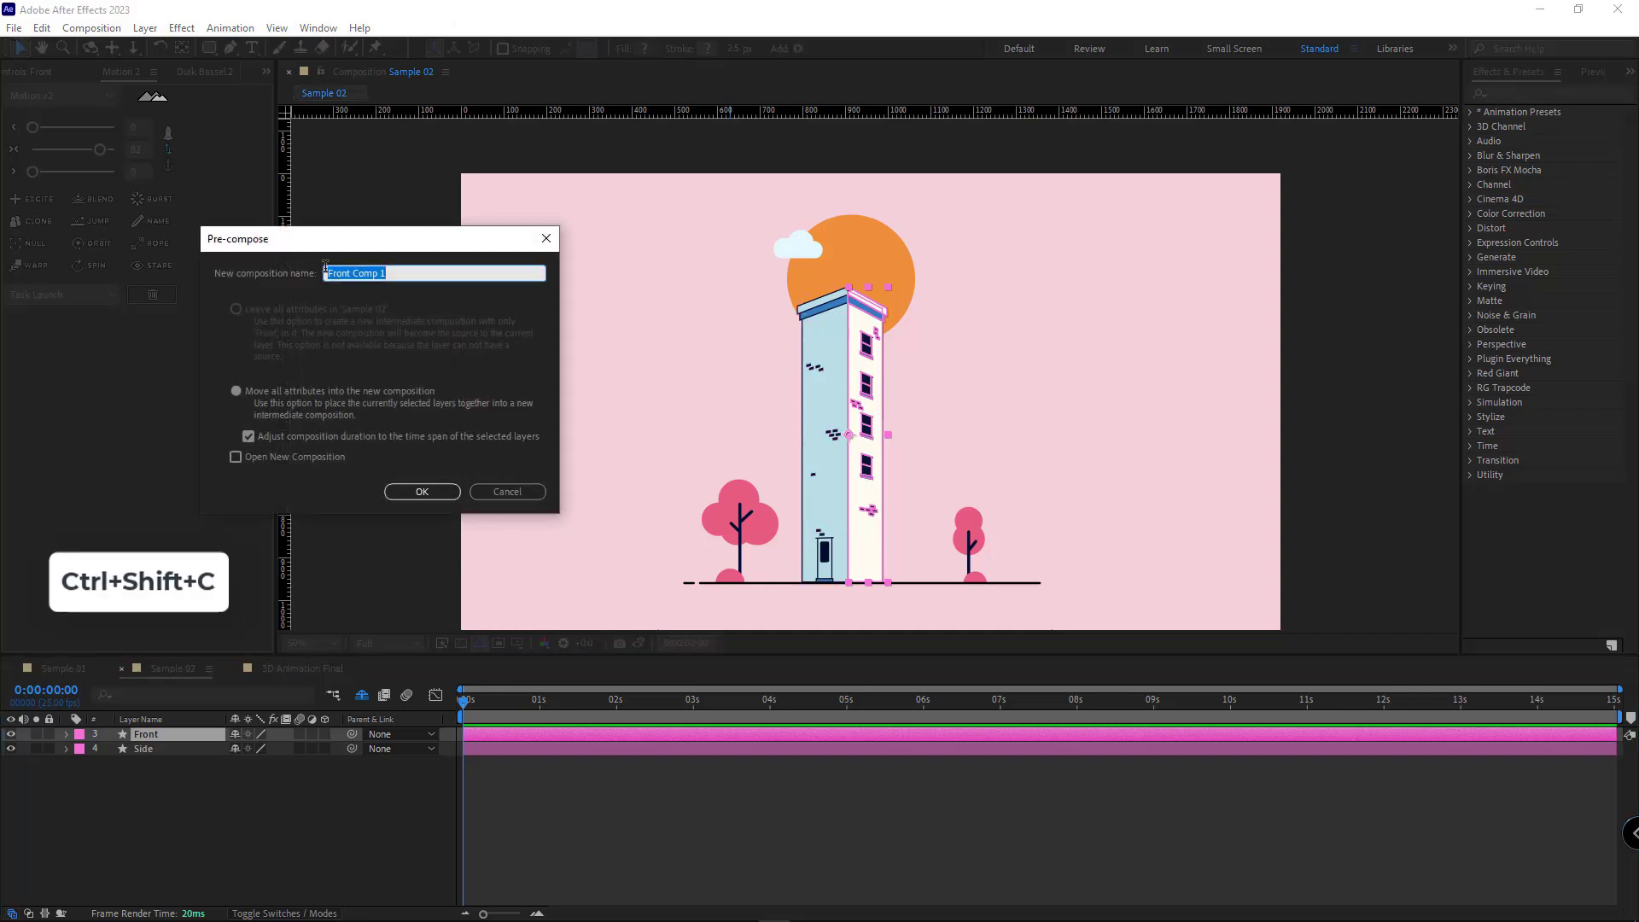
key(BackSpace)
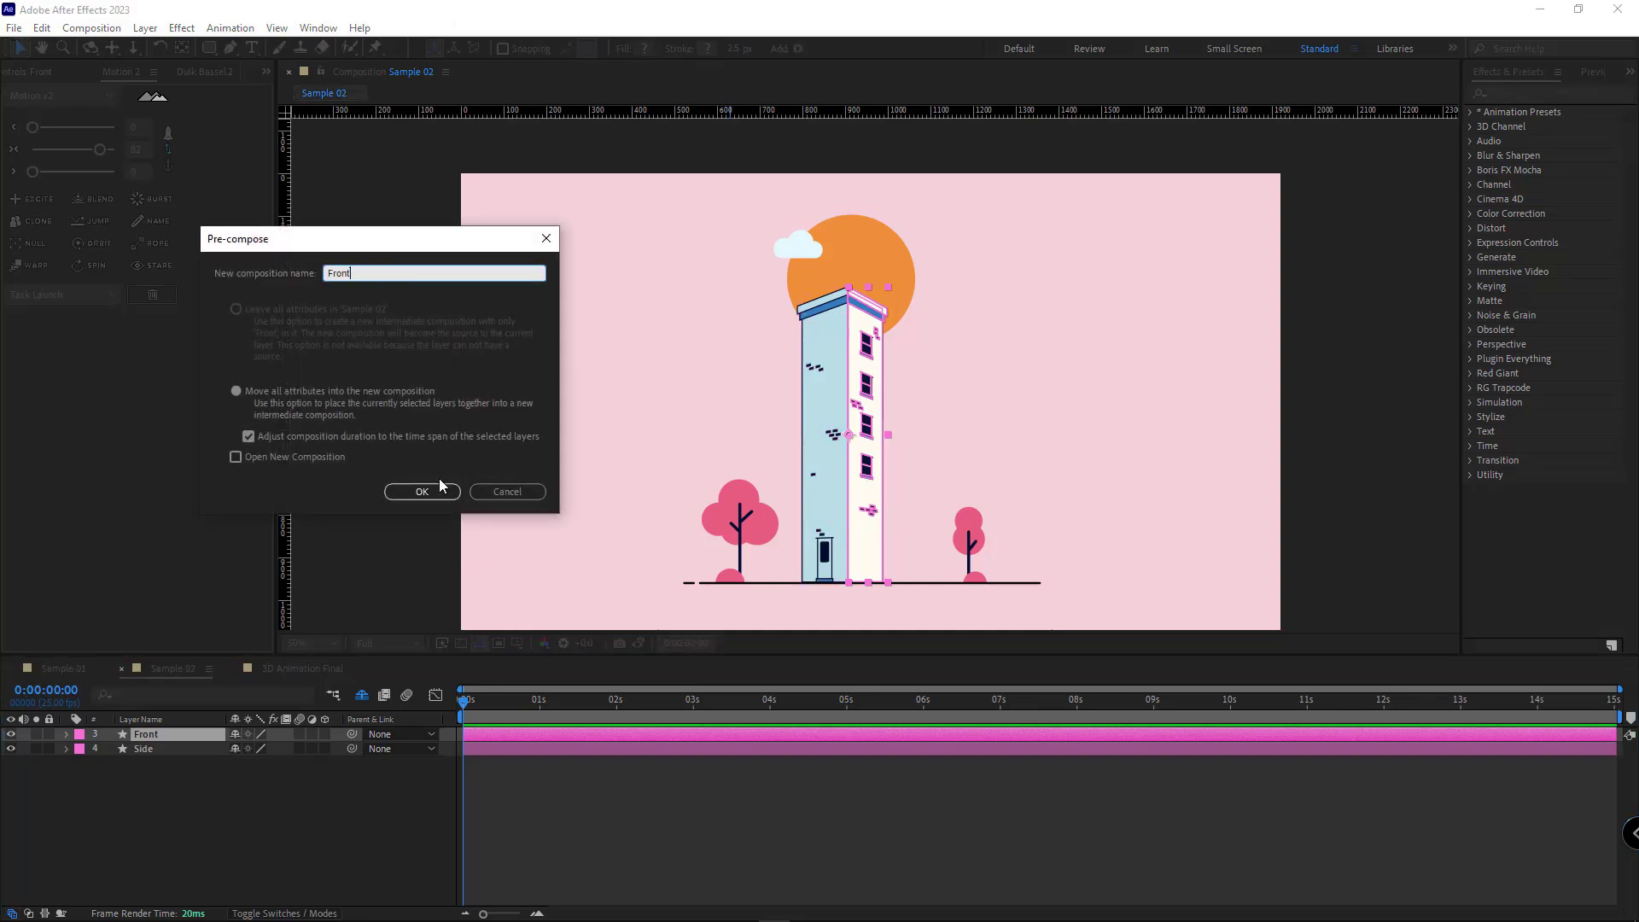
click(422, 491)
- Pre-compose the Side shape layer into a new composition named Side
click(169, 749)
key(ctrl+shift+c)
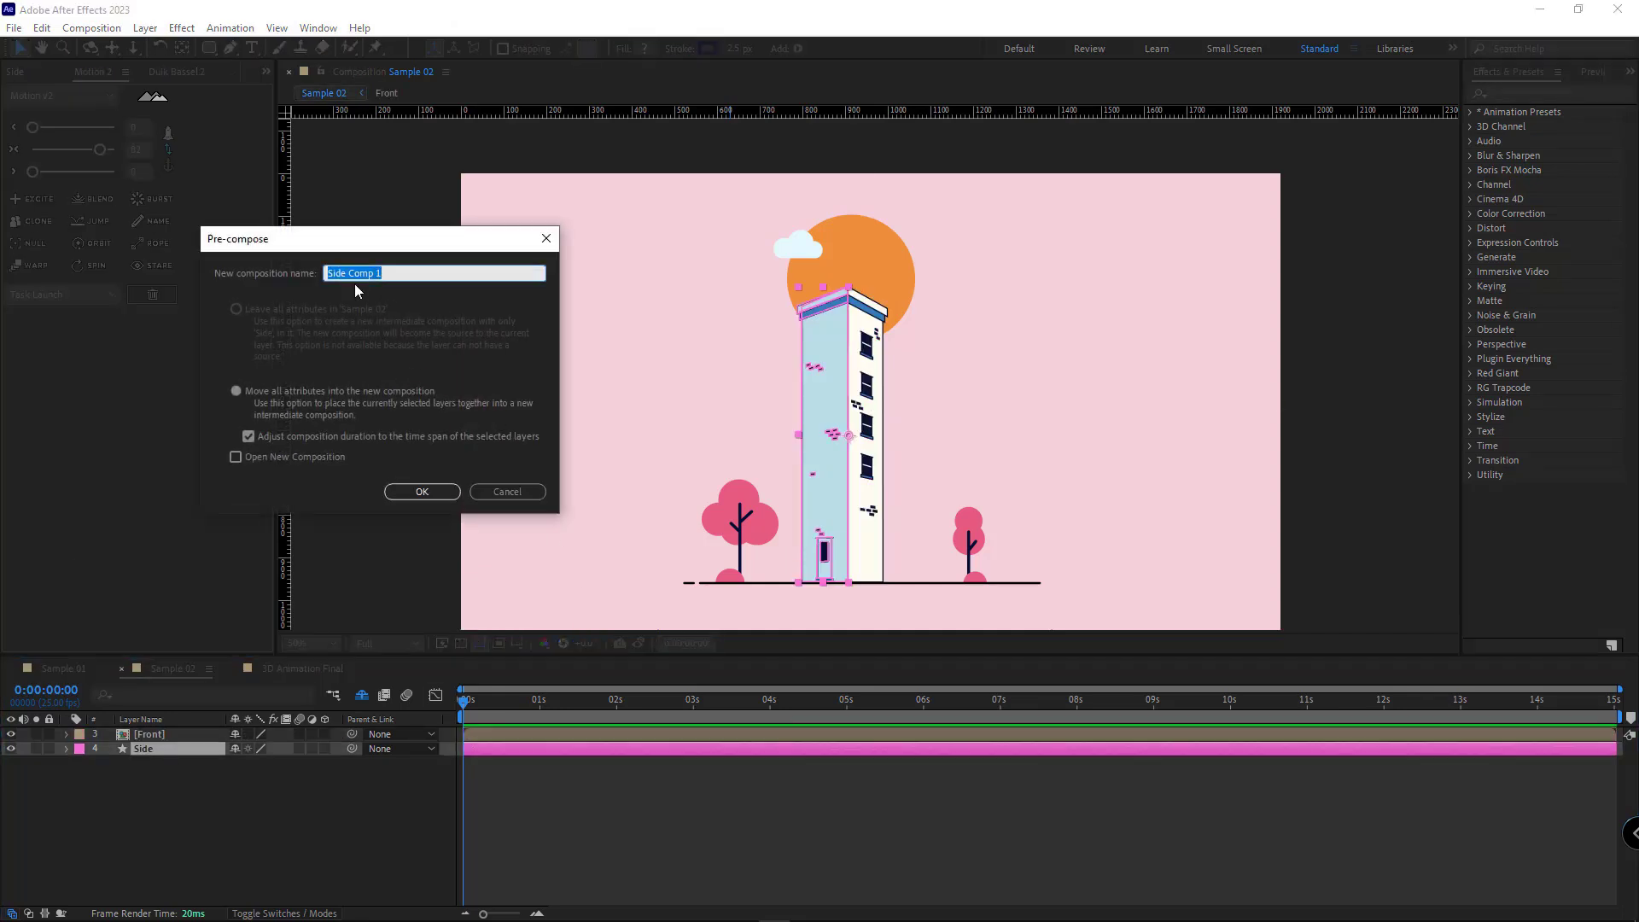
click(410, 494)
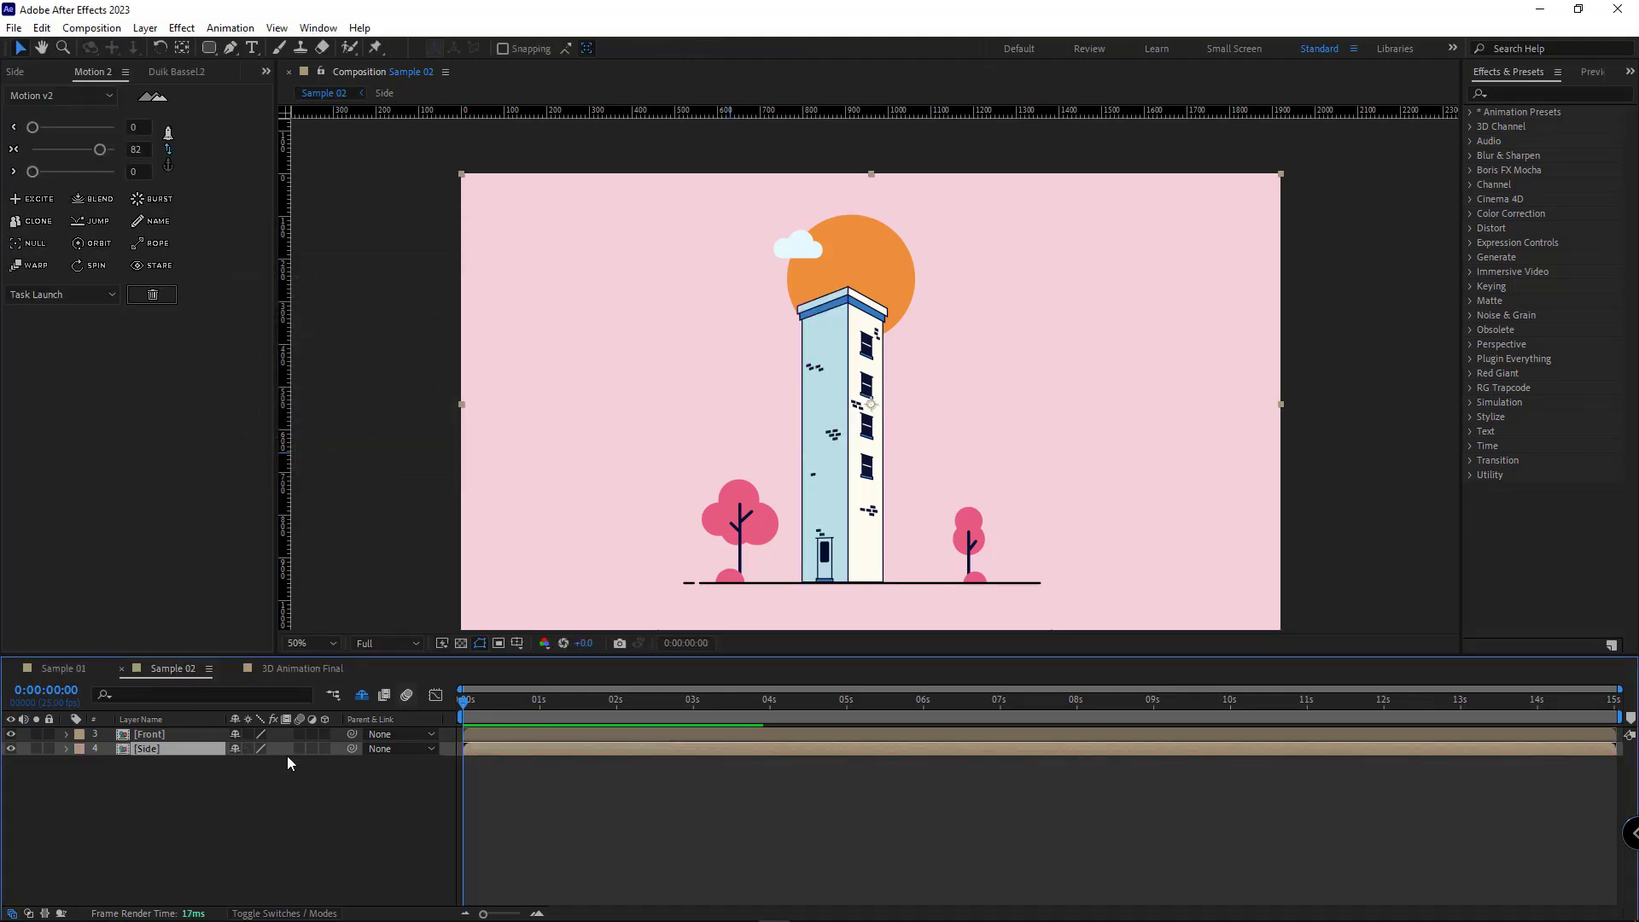
- Open the Front pre-comp and fit a region of interest closely around the white wall and its roof trim
double_click(158, 736)
click(499, 643)
drag(905, 255, 843, 563)
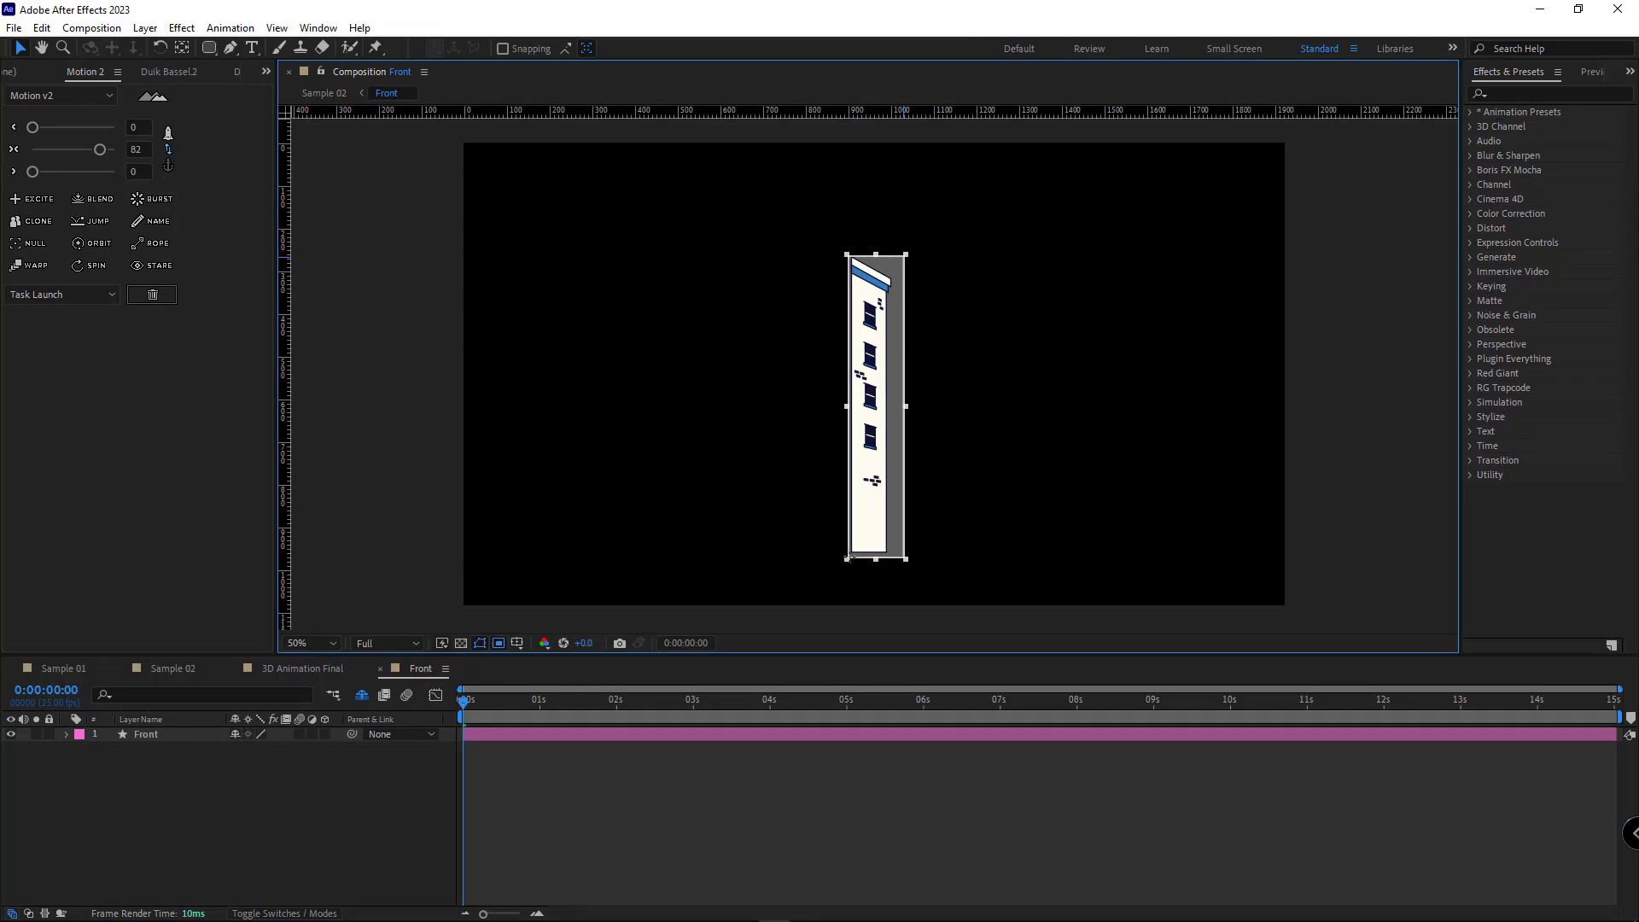
scroll(876, 416, up, 4)
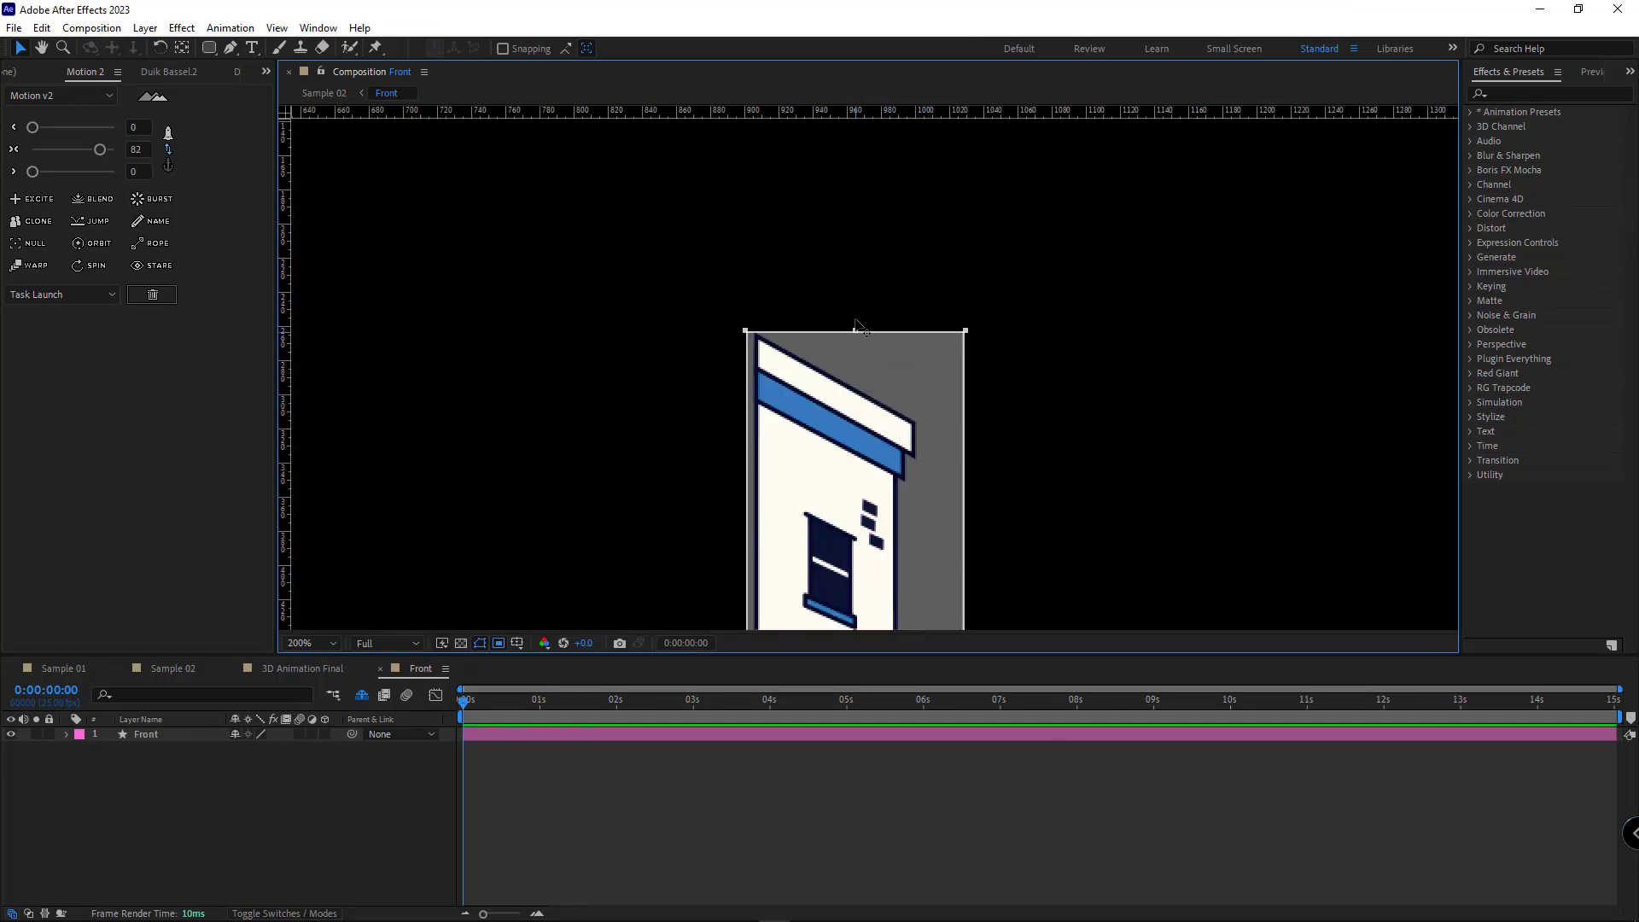
drag(868, 516, 867, 10)
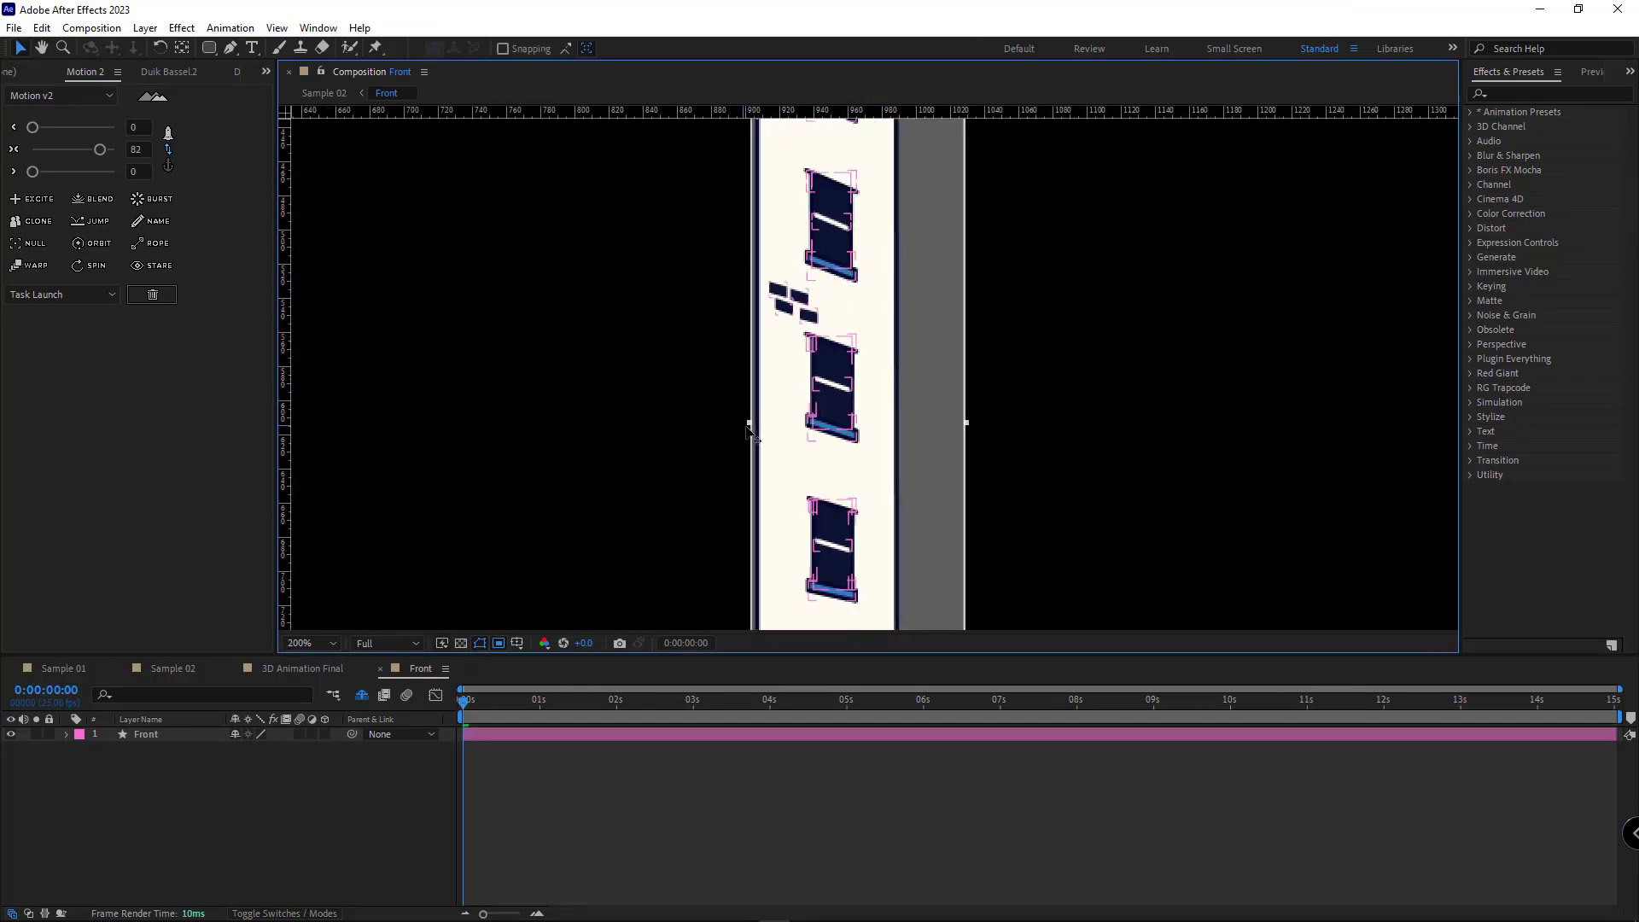
drag(907, 215, 906, 410)
scroll(906, 410, down, 2)
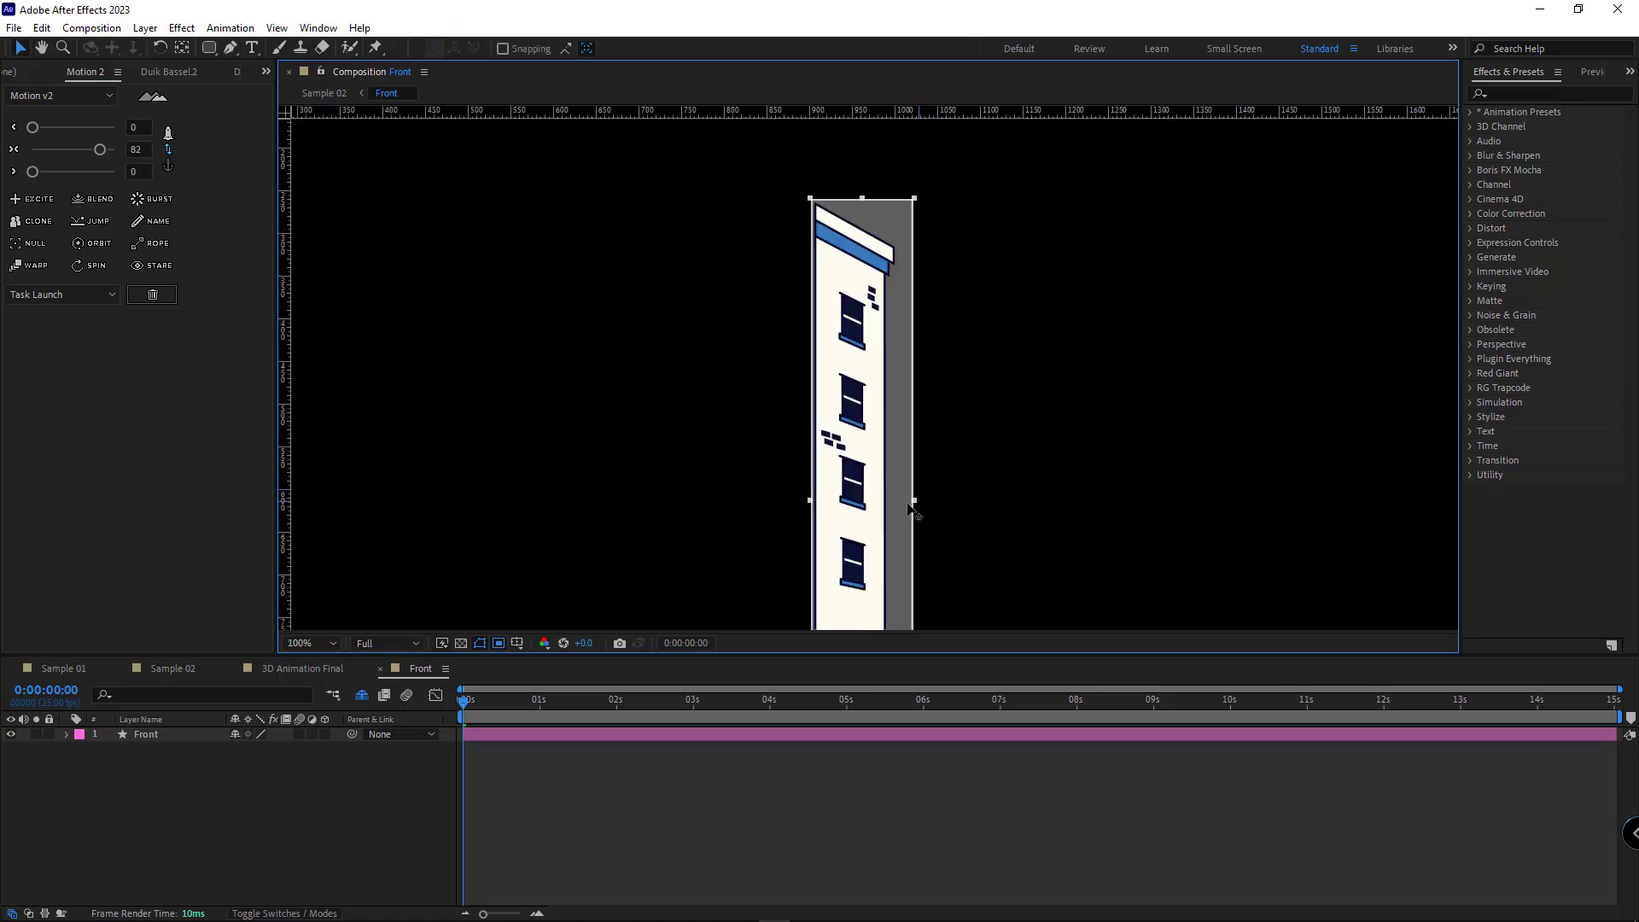
- Crop the Front composition to its region of interest
click(91, 28)
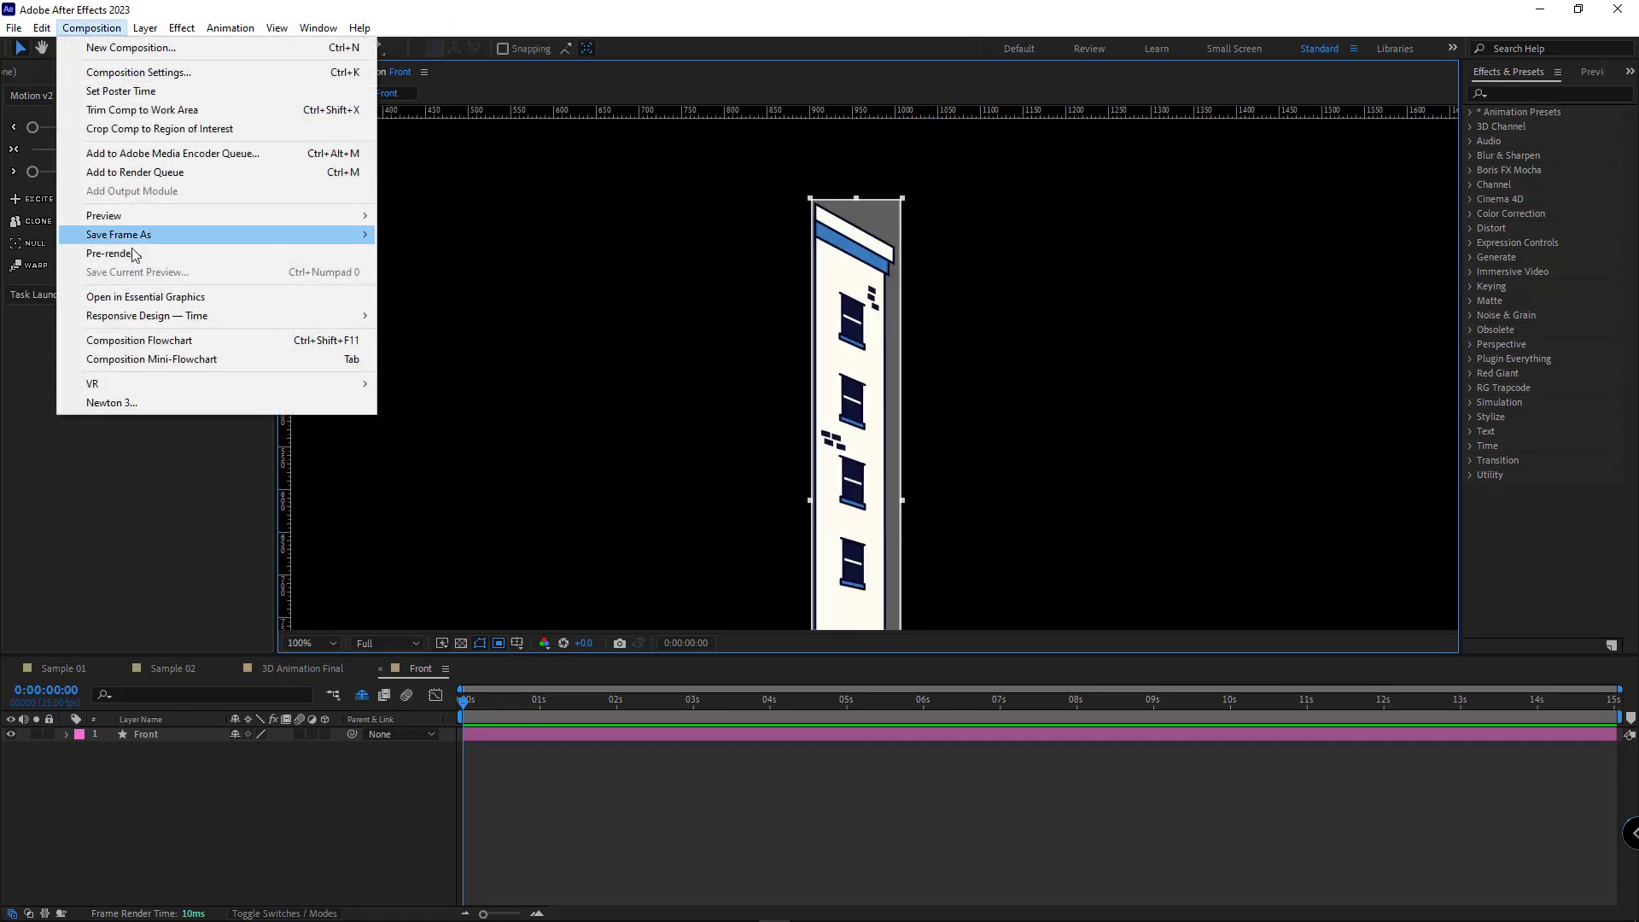
click(116, 129)
scroll(604, 444, down, 2)
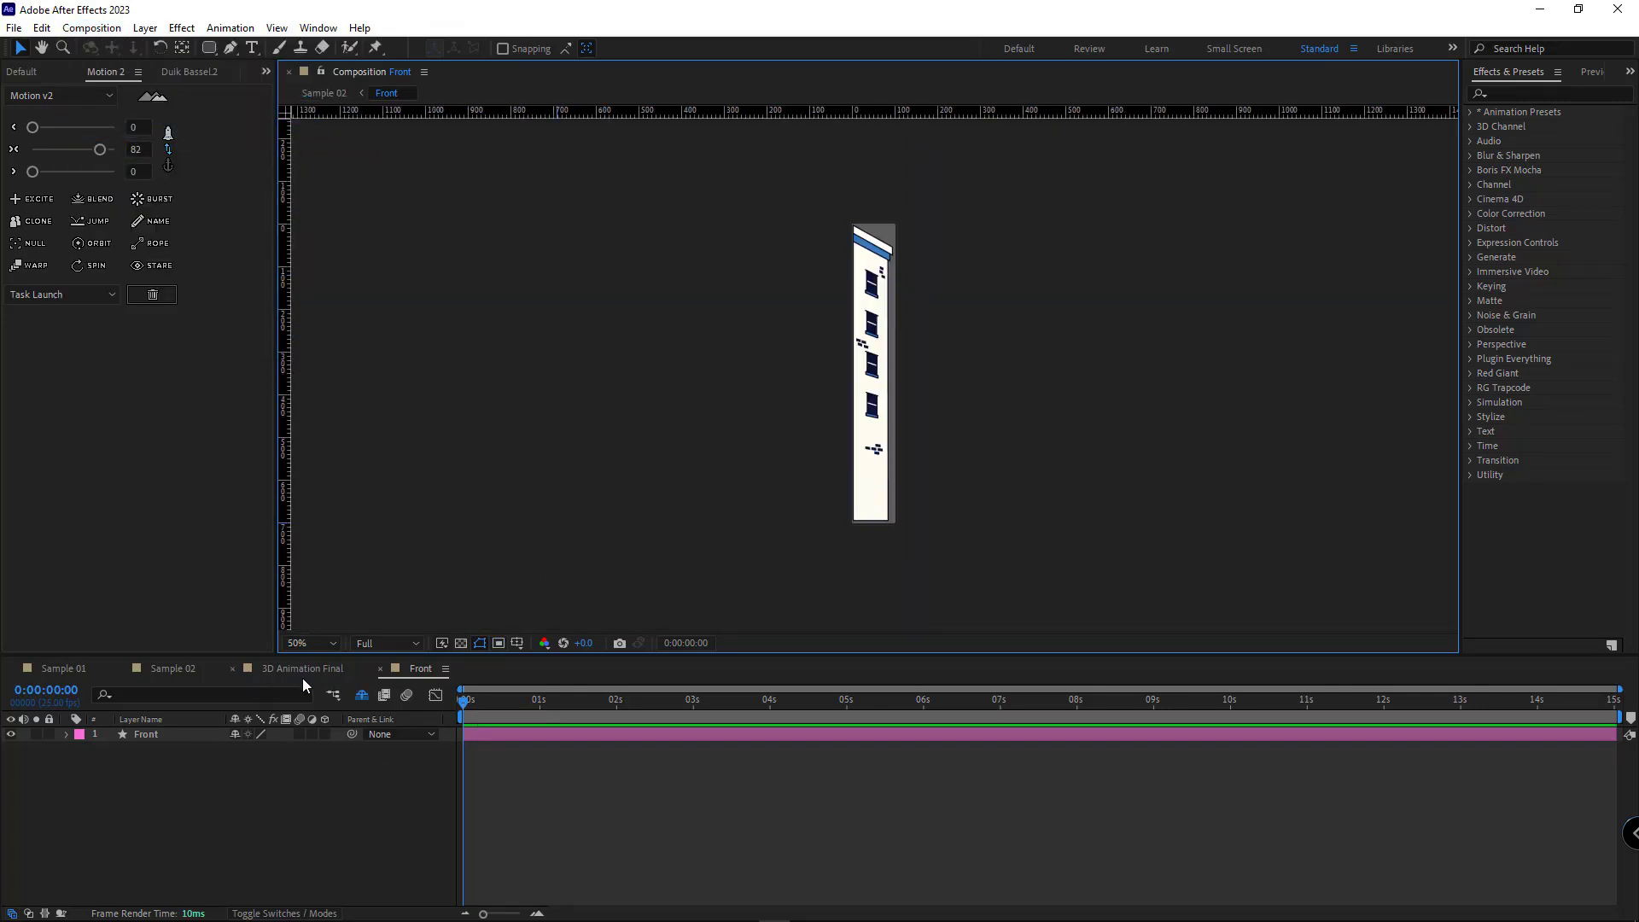
- Open the Side pre-comp and draw a region of interest around the light blue wall
click(169, 669)
double_click(141, 743)
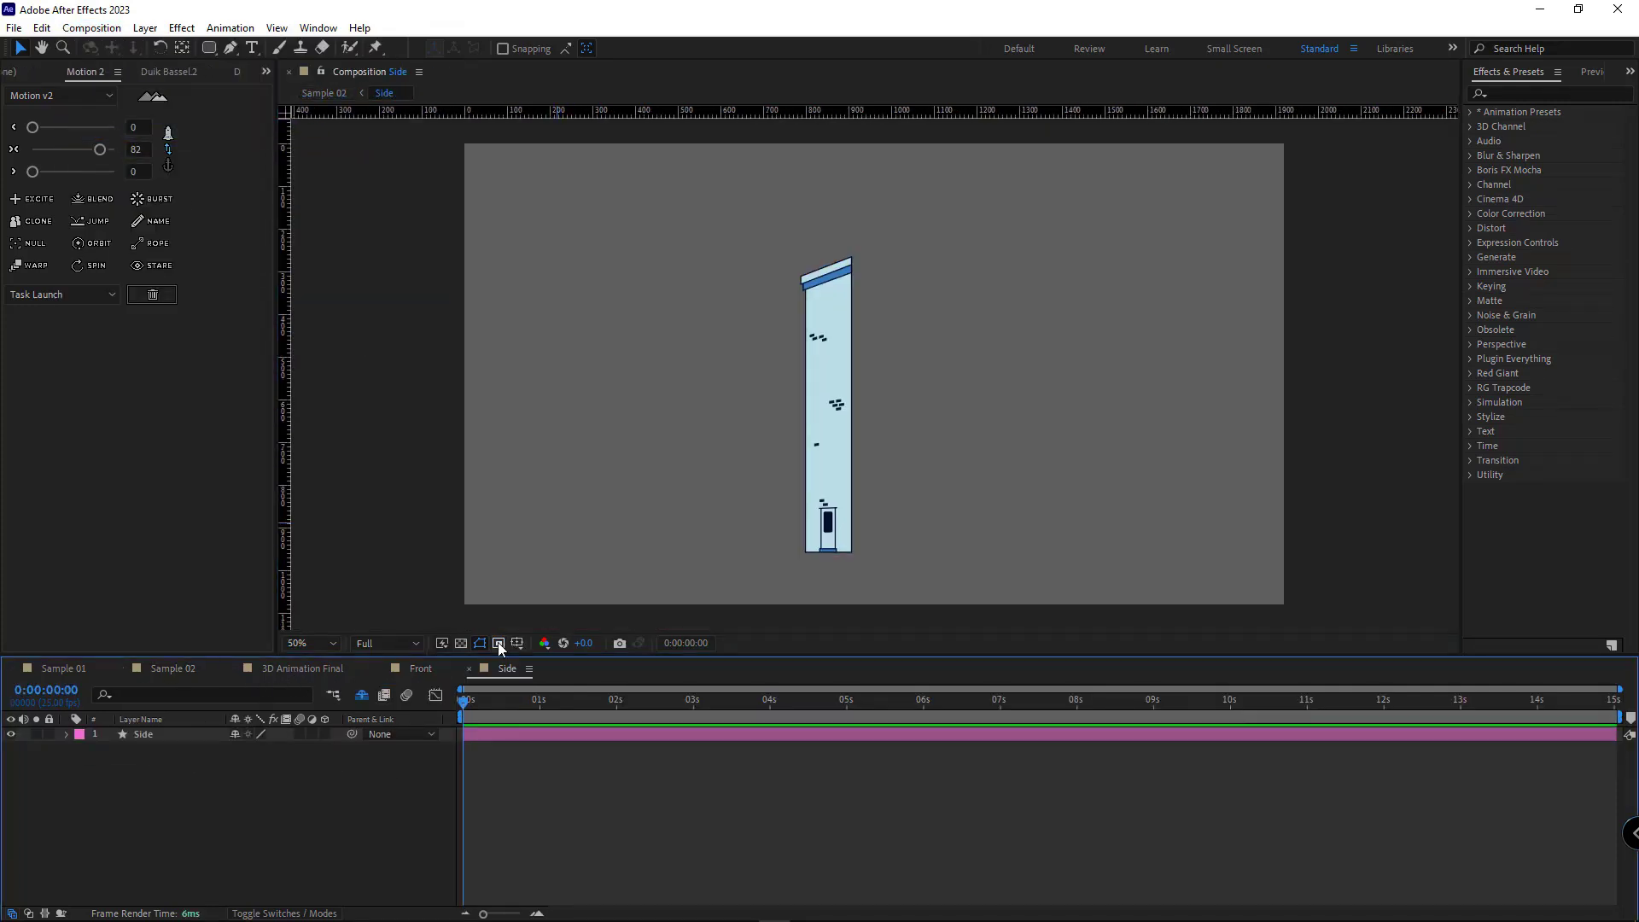
drag(860, 249, 780, 555)
scroll(854, 408, up, 2)
drag(819, 488, 789, 489)
drag(728, 162, 776, 519)
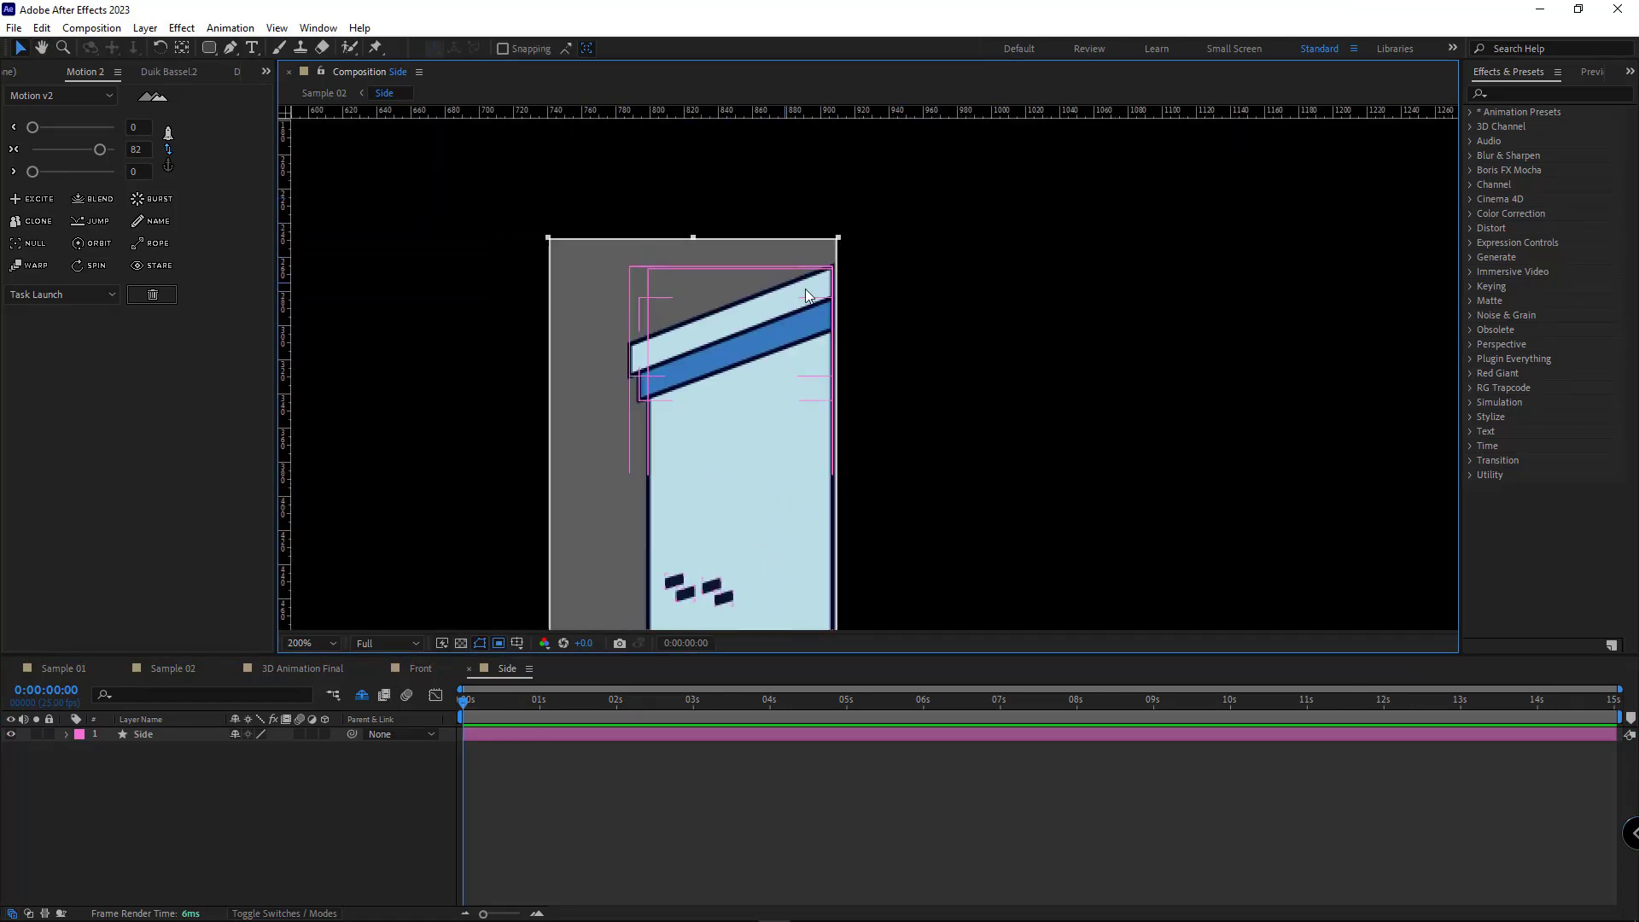
- Tighten the Side region of interest's edges around the wall, its roof trim and the door step
drag(695, 240, 695, 257)
drag(612, 624, 641, 369)
drag(574, 601, 638, 602)
mouse_move(691, 359)
mouse_down()
mouse_move(689, 336)
mouse_move(685, 386)
mouse_up()
scroll(685, 386, down, 1)
drag(753, 502, 756, 502)
scroll(755, 506, up, 2)
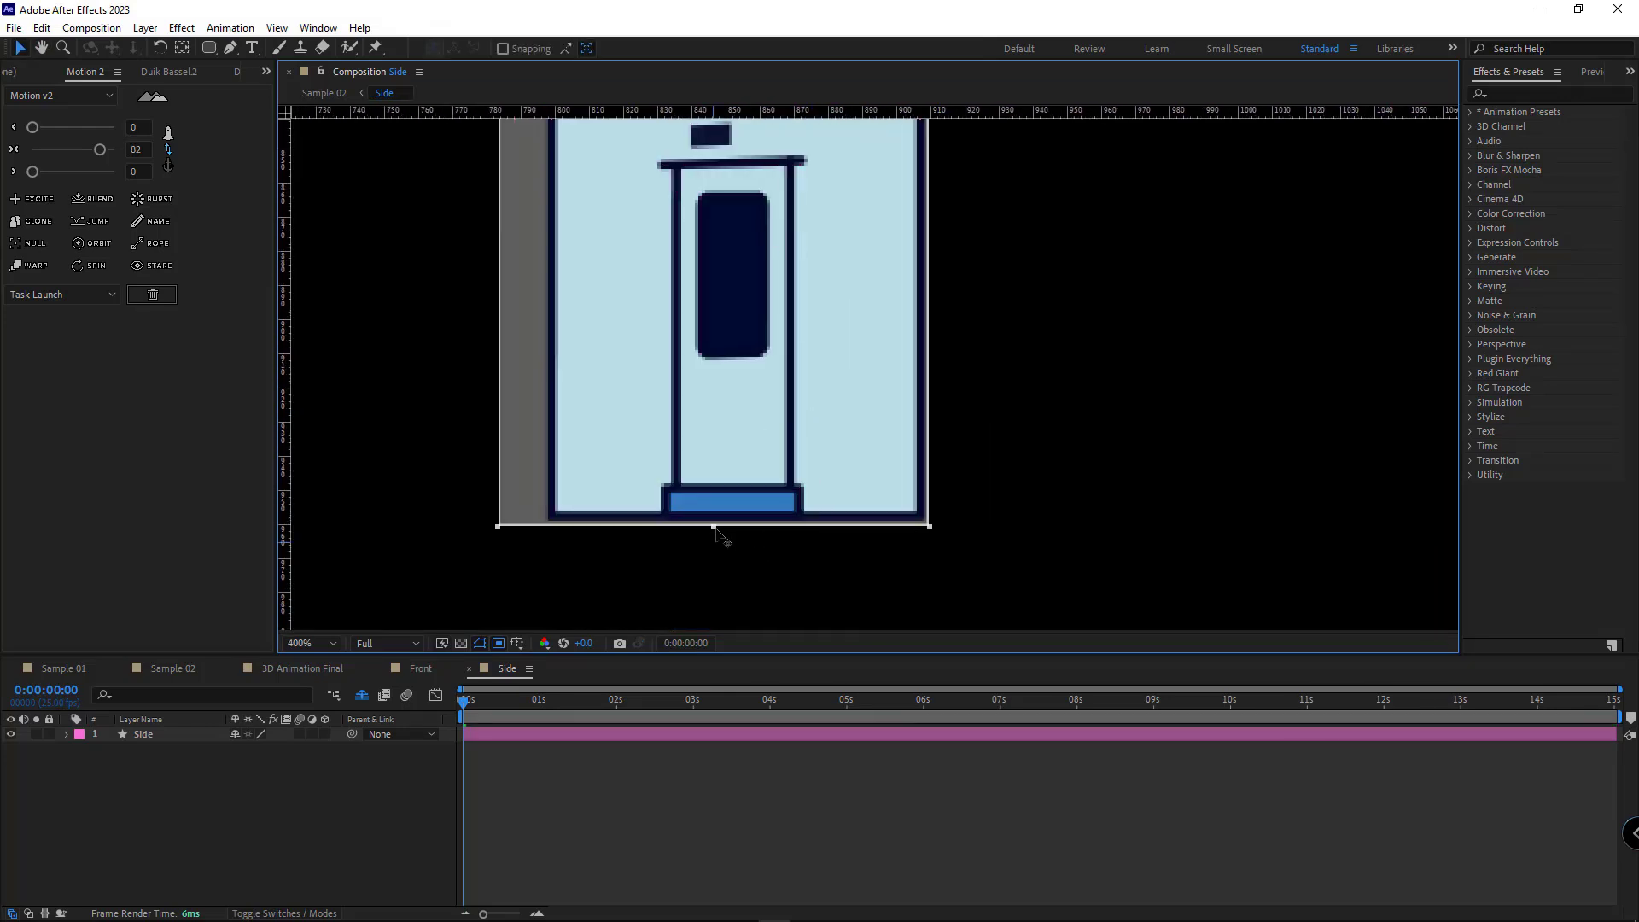
- Crop the Side composition to its region of interest
click(91, 28)
click(160, 128)
key(comma)
- Back in Sample 02, nudge the Front and Side pre-comps down together until the wall base rests on the ground line
click(173, 669)
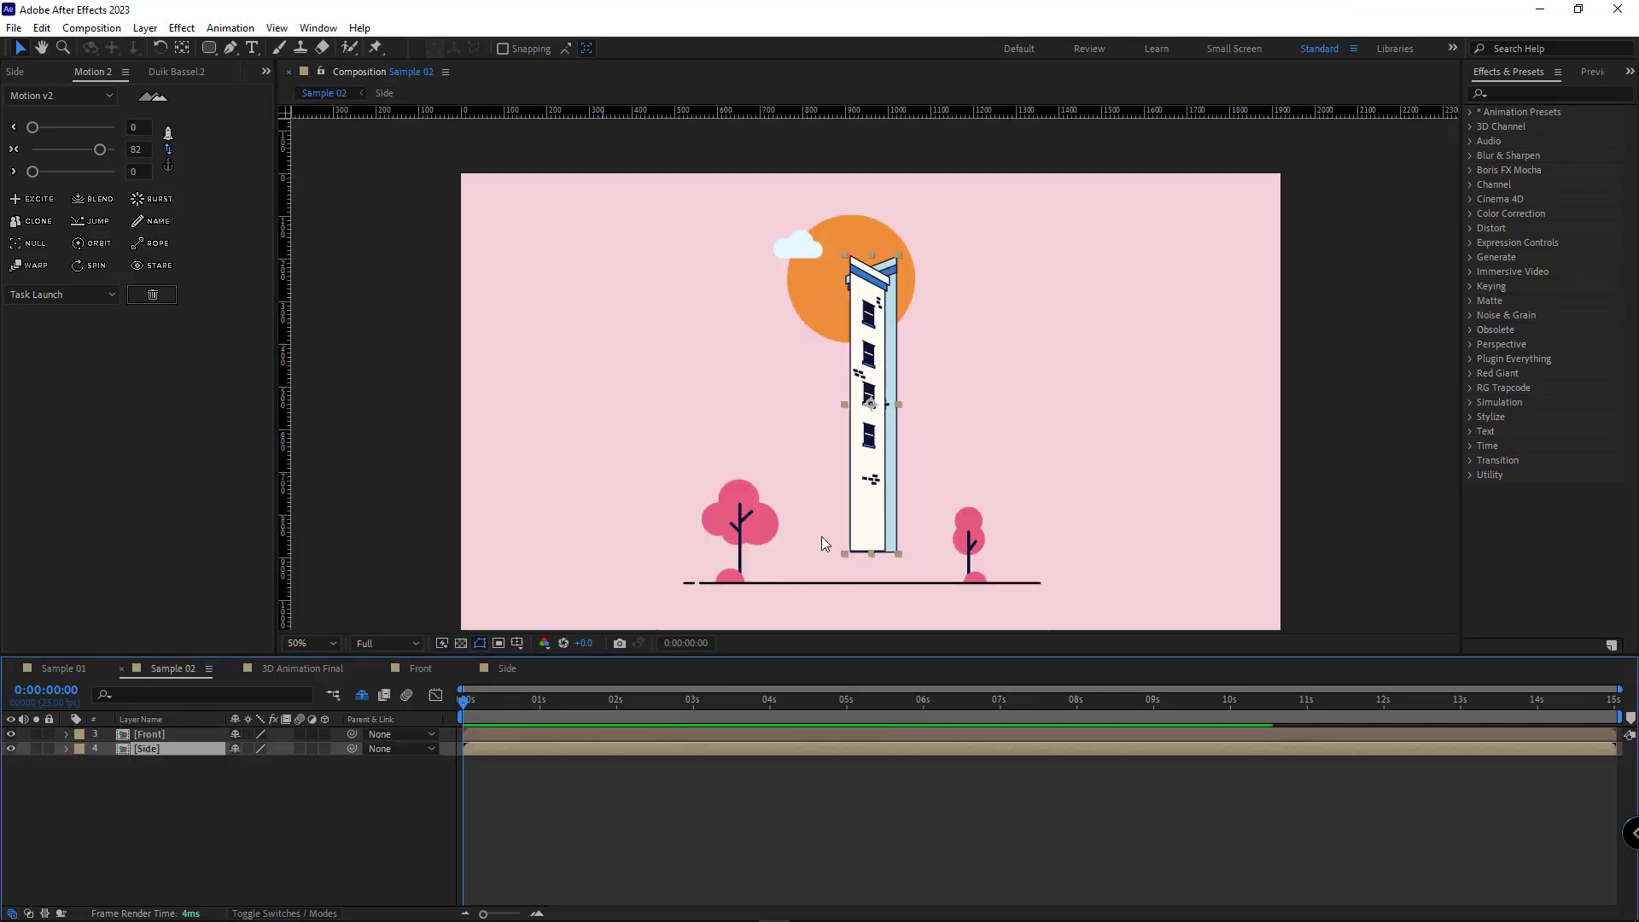
drag(188, 801, 175, 733)
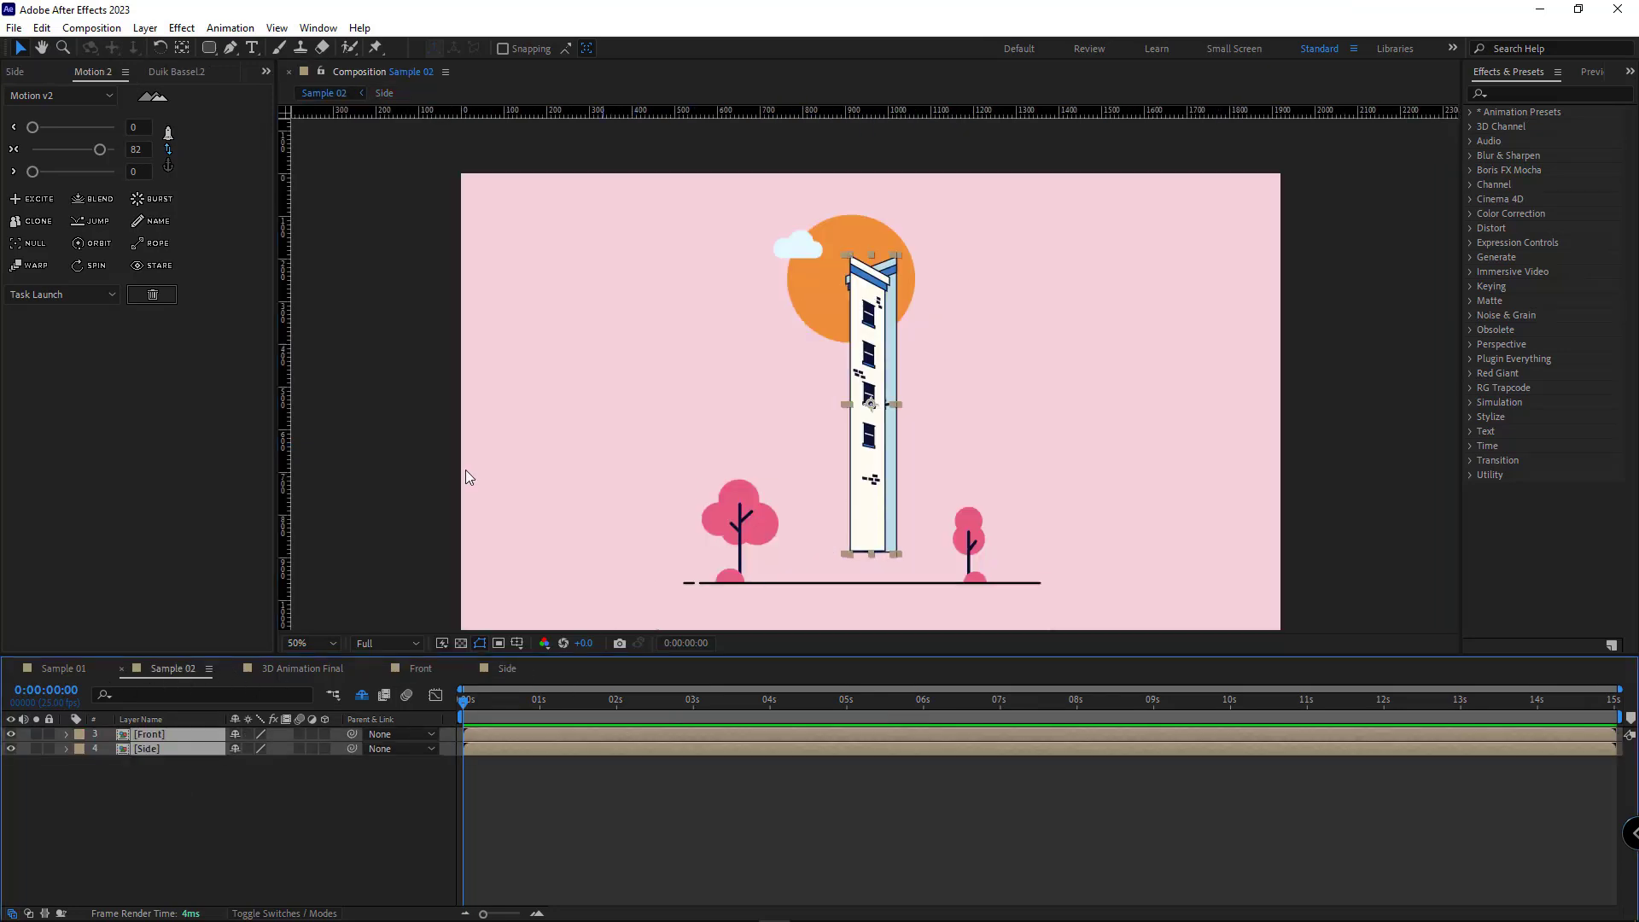
key(shift+Down)
key(shift+Down)
key(shift+Down)
scroll(855, 520, up, 2)
drag(856, 520, 864, 371)
key(shift+Down)
key(shift+Down)
key(Down)
key(Down)
key(Up)
- Move the Side pre-comp left until its right edge meets the Front wall's left edge, restoring the tower's corner
click(196, 798)
click(154, 737)
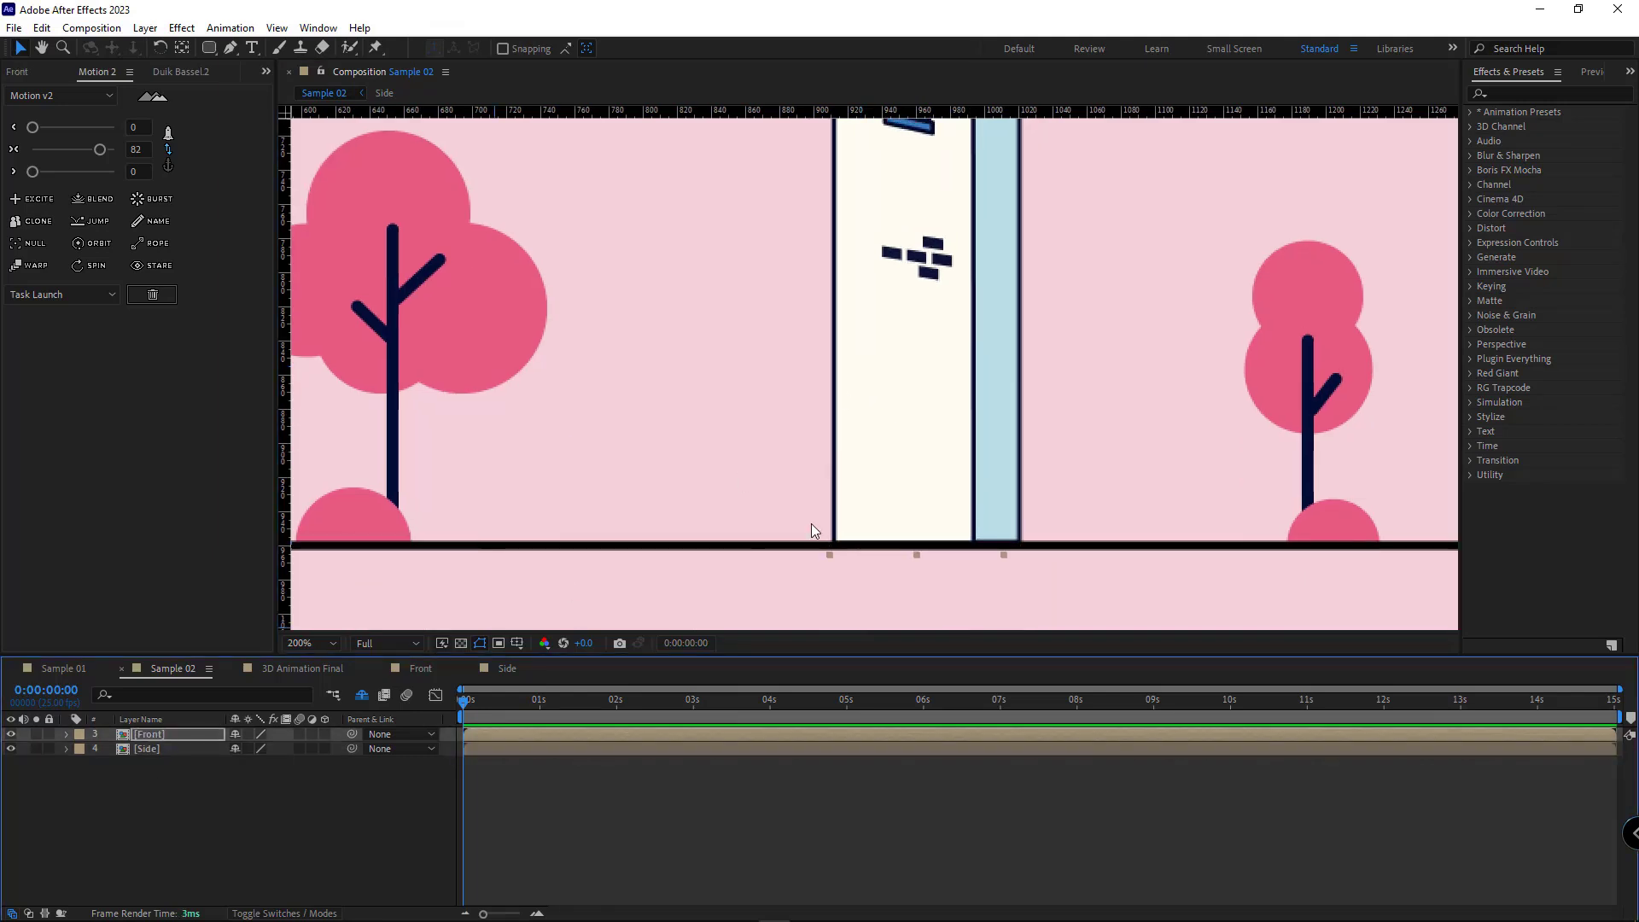
click(175, 750)
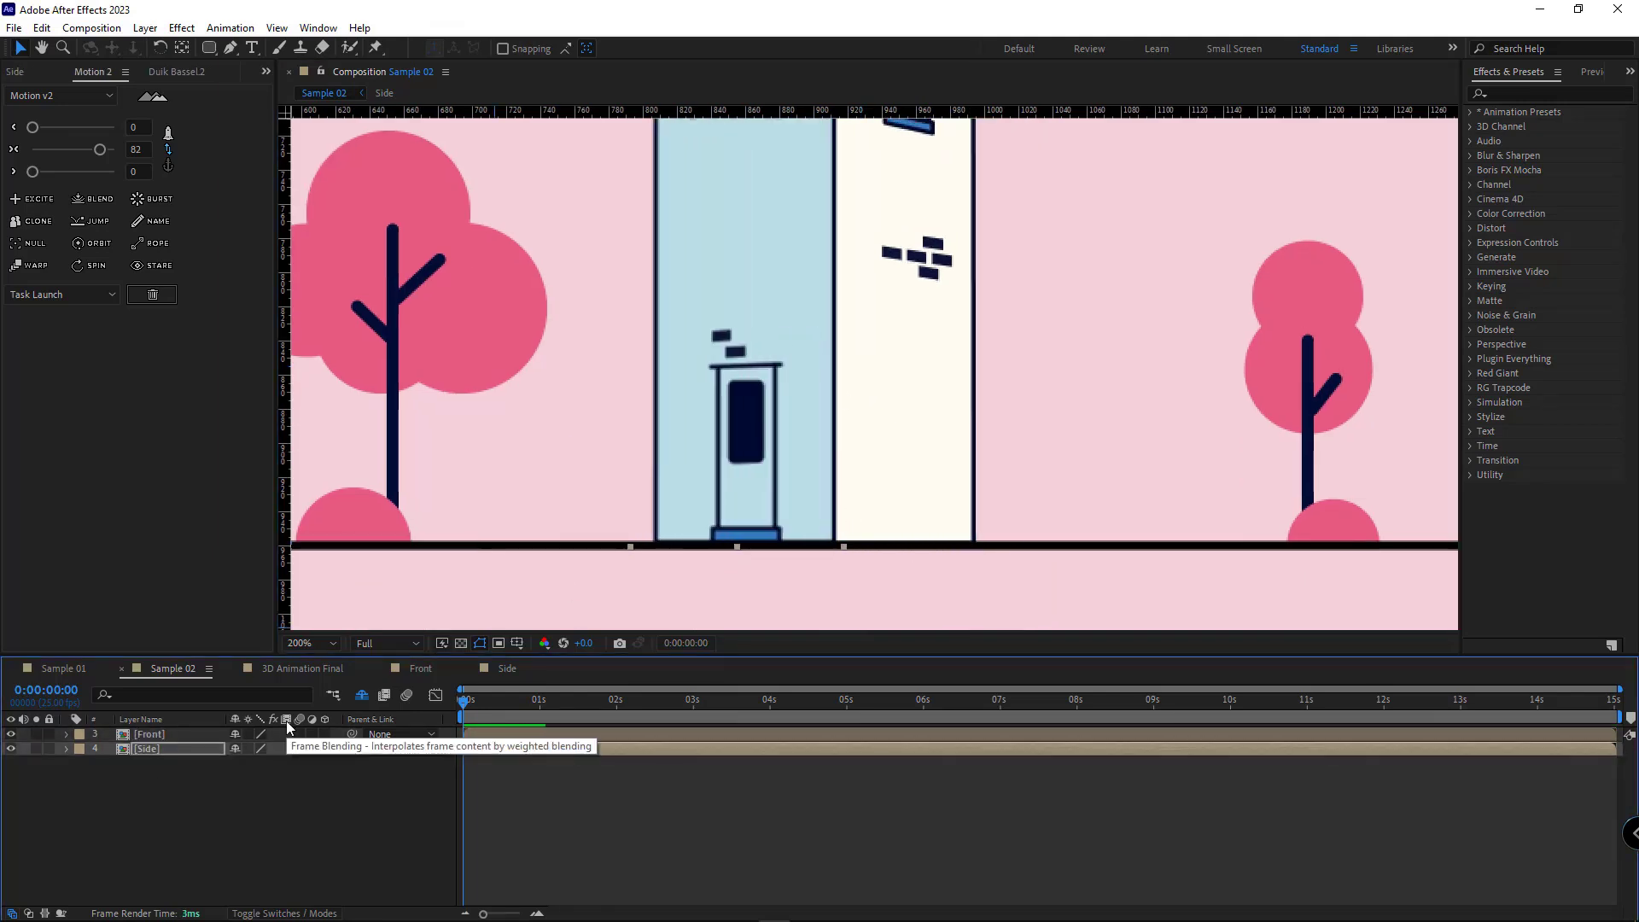
scroll(864, 316, down, 1)
drag(866, 301, 885, 520)
scroll(877, 461, down, 1)
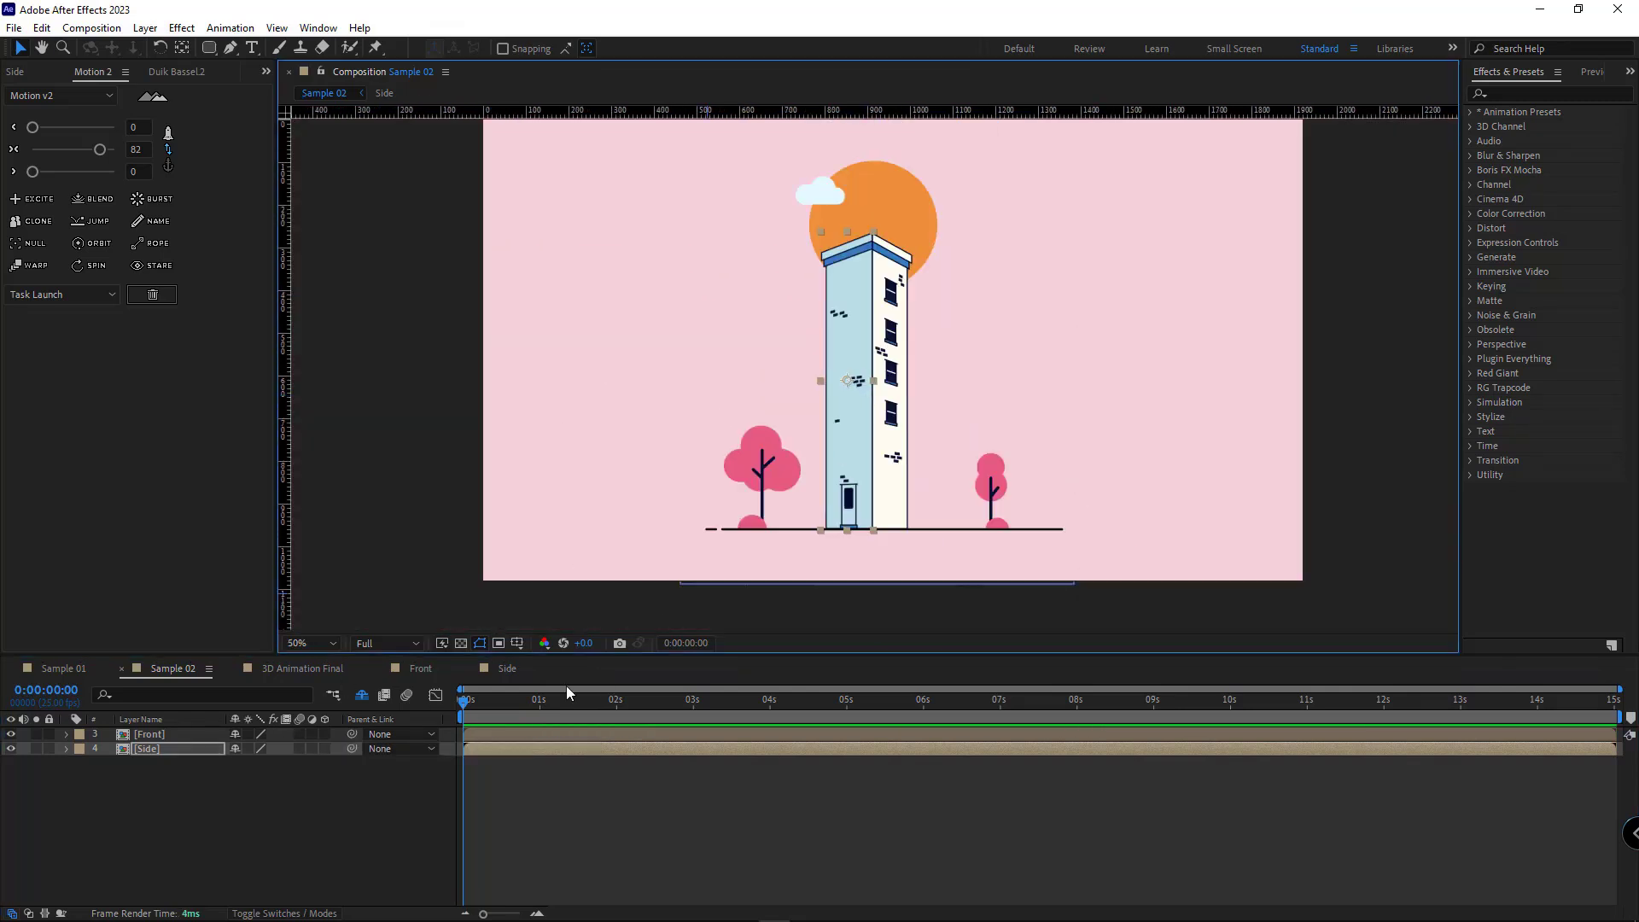
- Move the Front layer's anchor point horizontally onto the corner line where the Front and Side walls meet
click(352, 796)
key(=)
click(151, 736)
scroll(897, 450, up, 2)
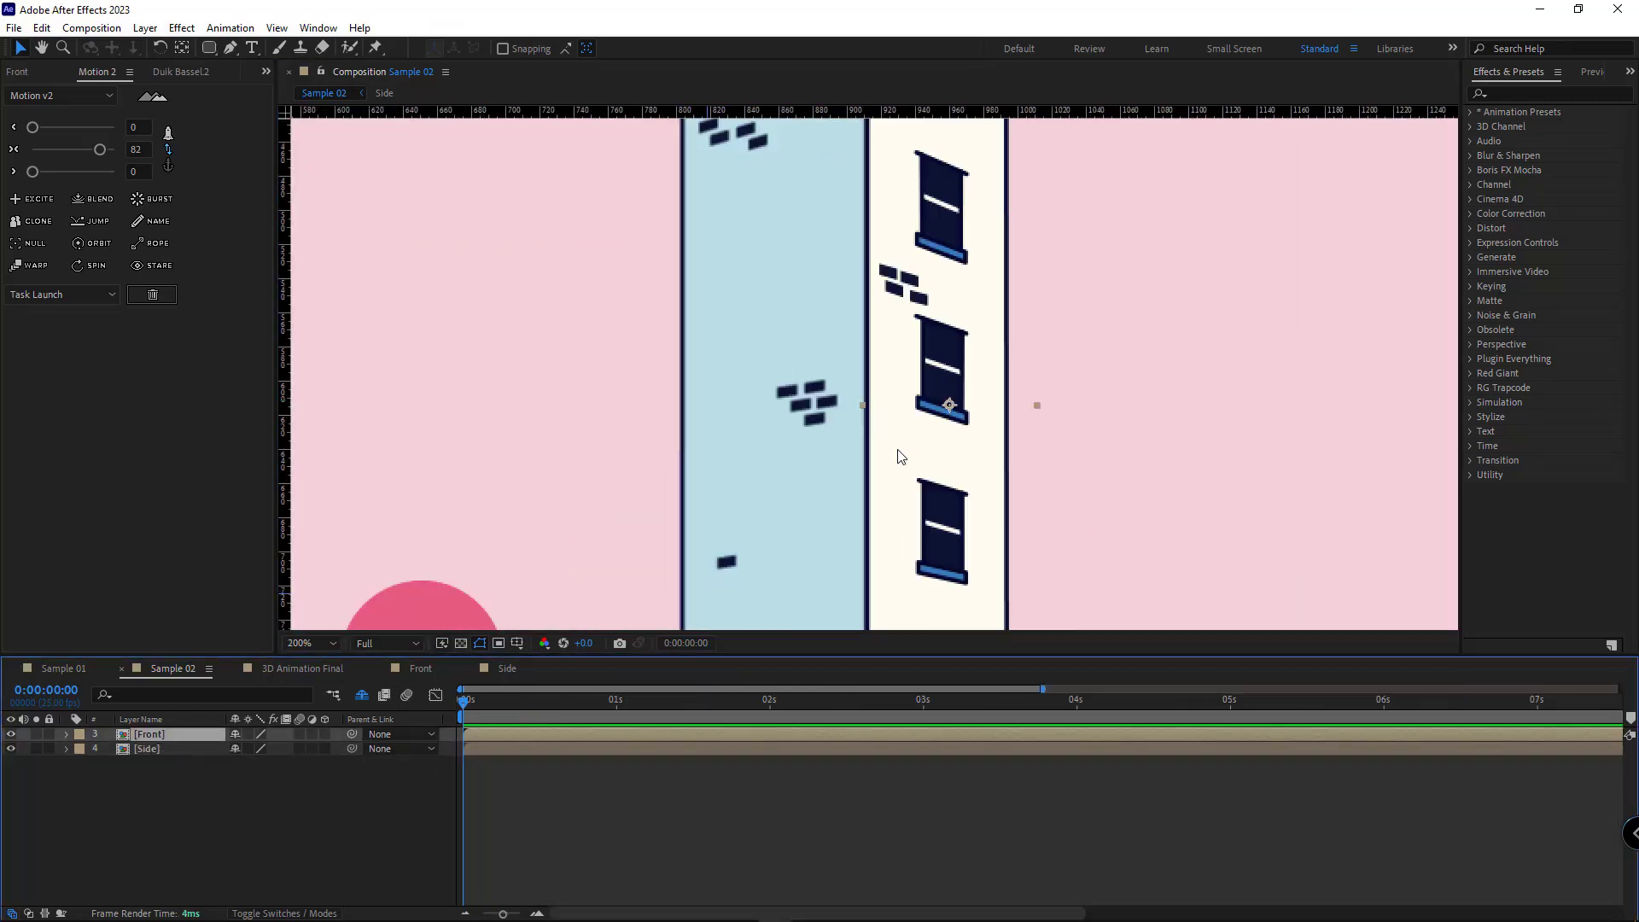
scroll(898, 457, up, 2)
key(y)
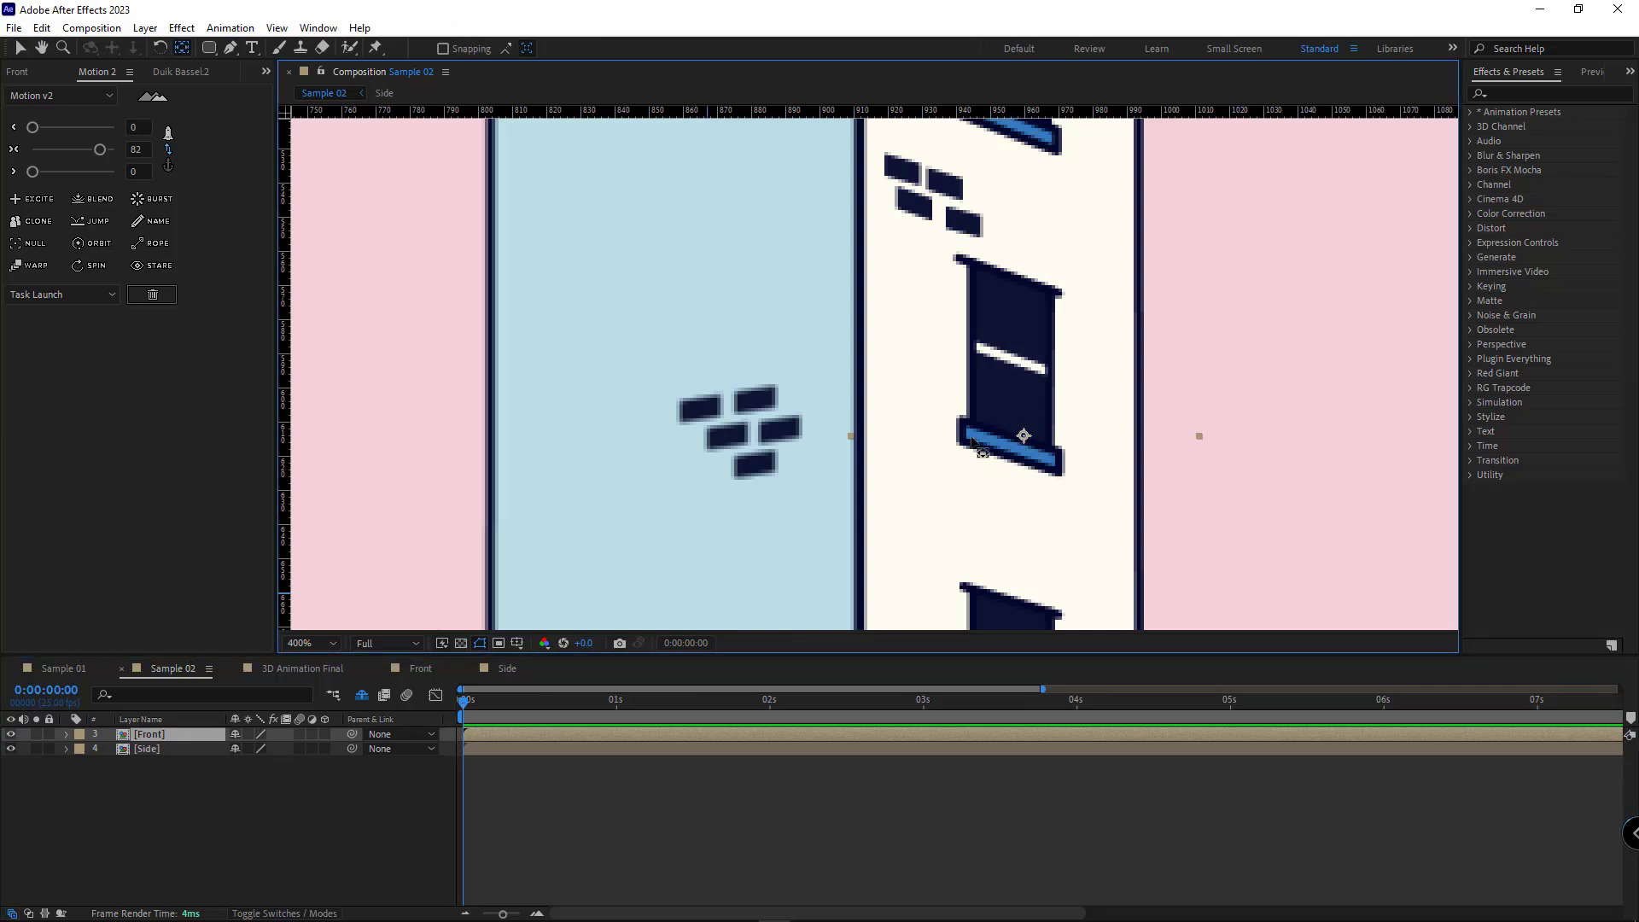
drag(1013, 447, 871, 448)
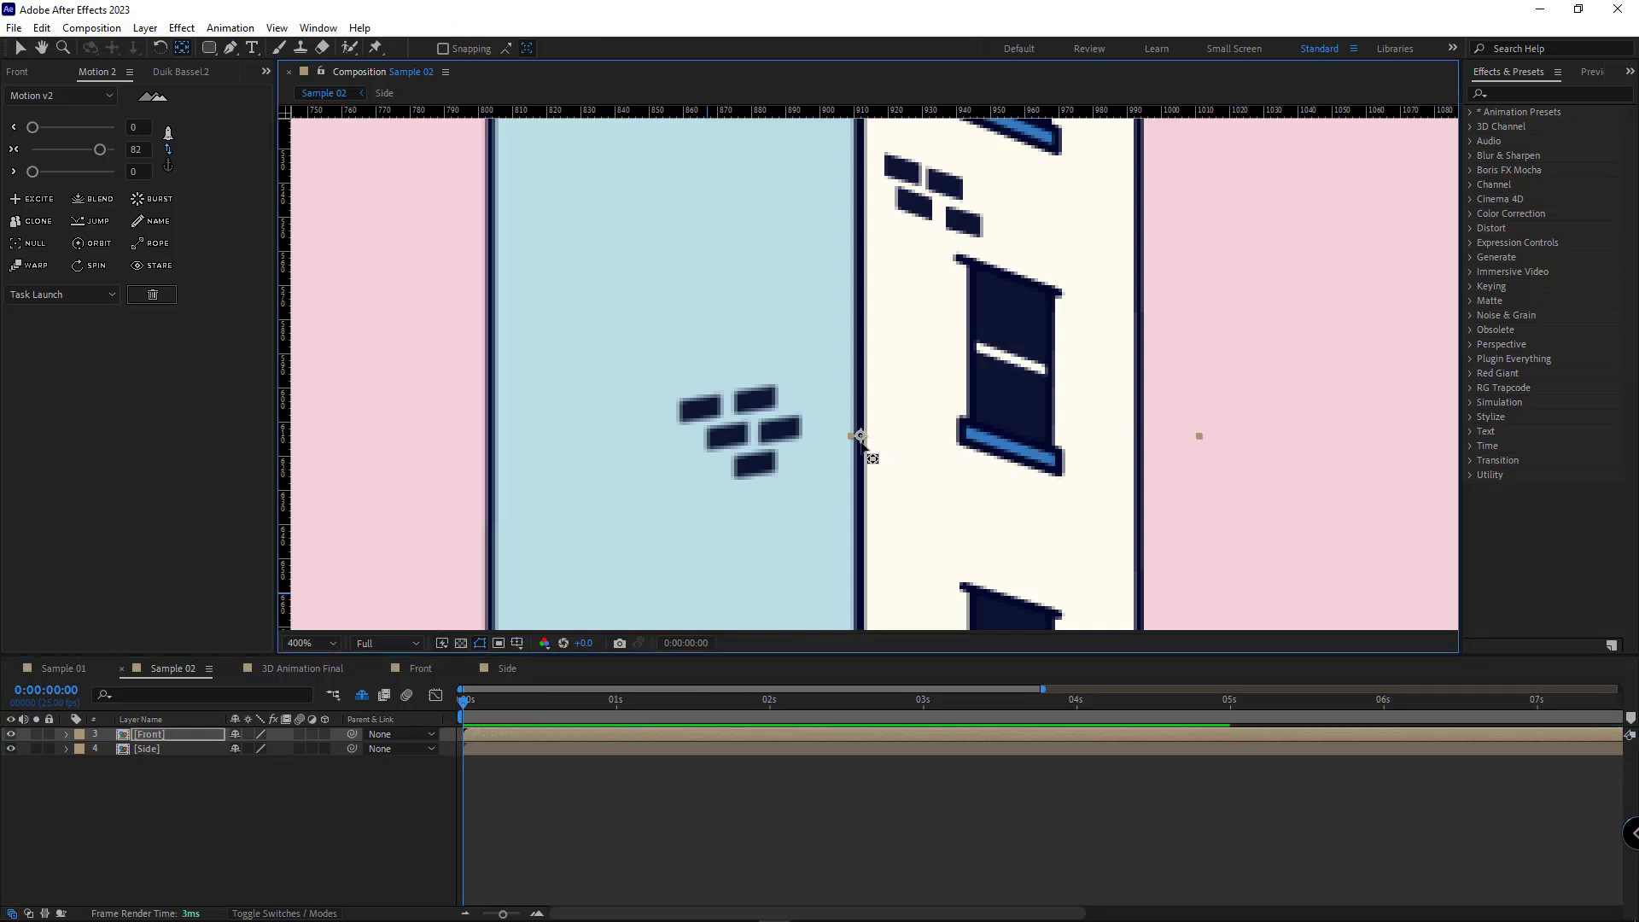
- Move the Side layer's anchor point horizontally onto the tower's shared corner line
click(177, 750)
drag(649, 430, 807, 430)
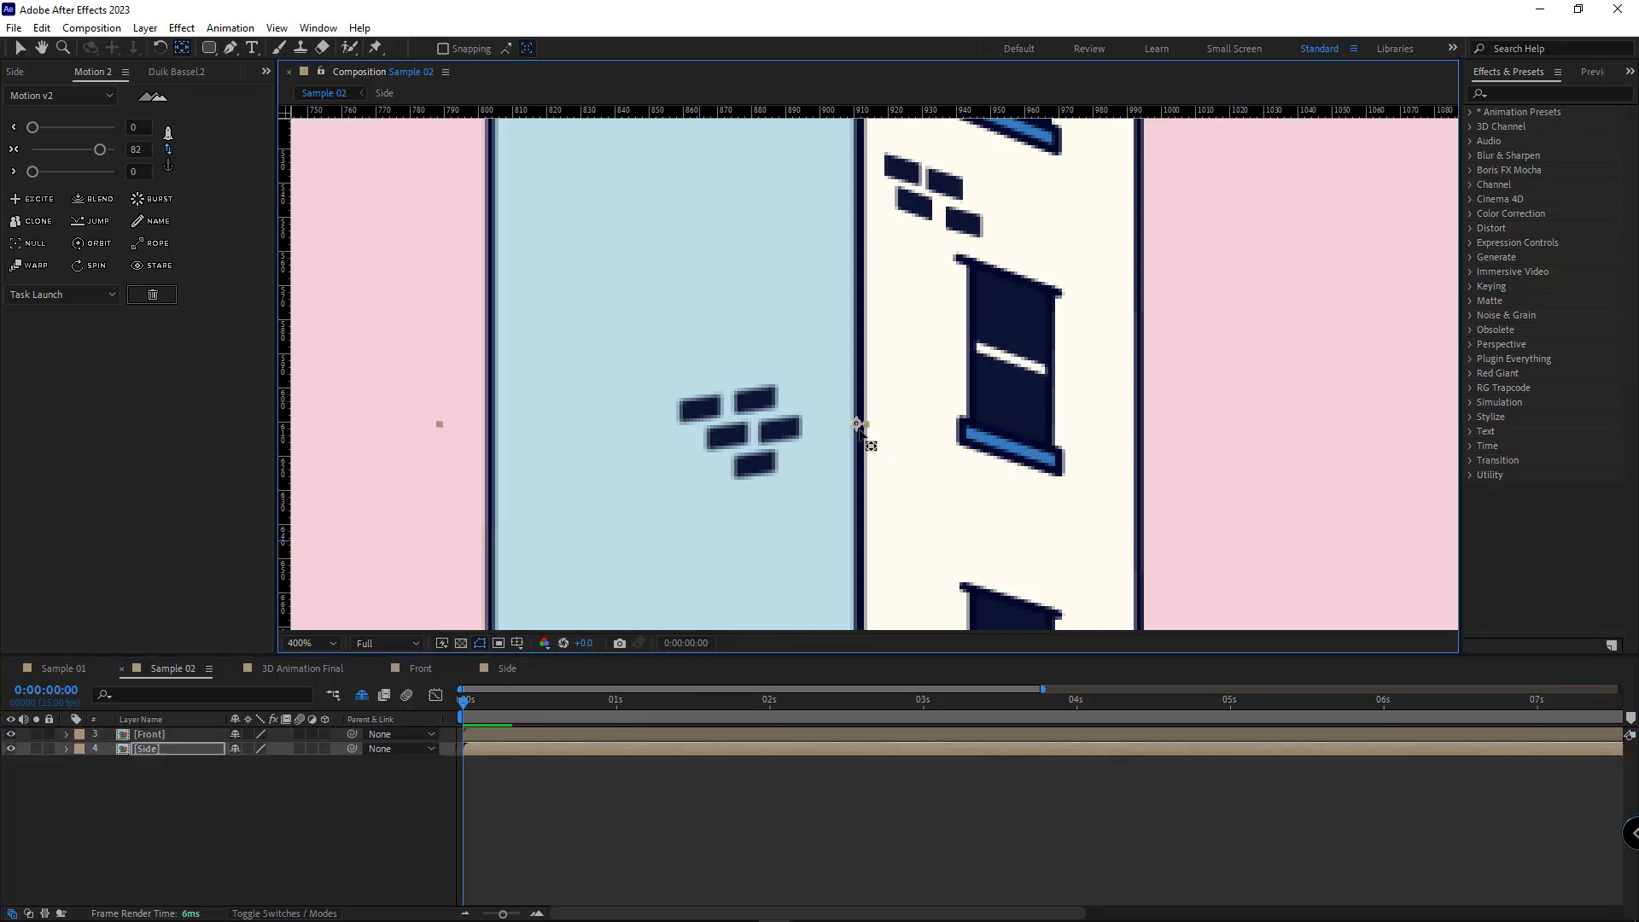
scroll(862, 431, down, 3)
key(v)
- Keyframe the Scale of both the Front and Side layers at 0 and 2 seconds, keeping 100%
drag(181, 800, 169, 742)
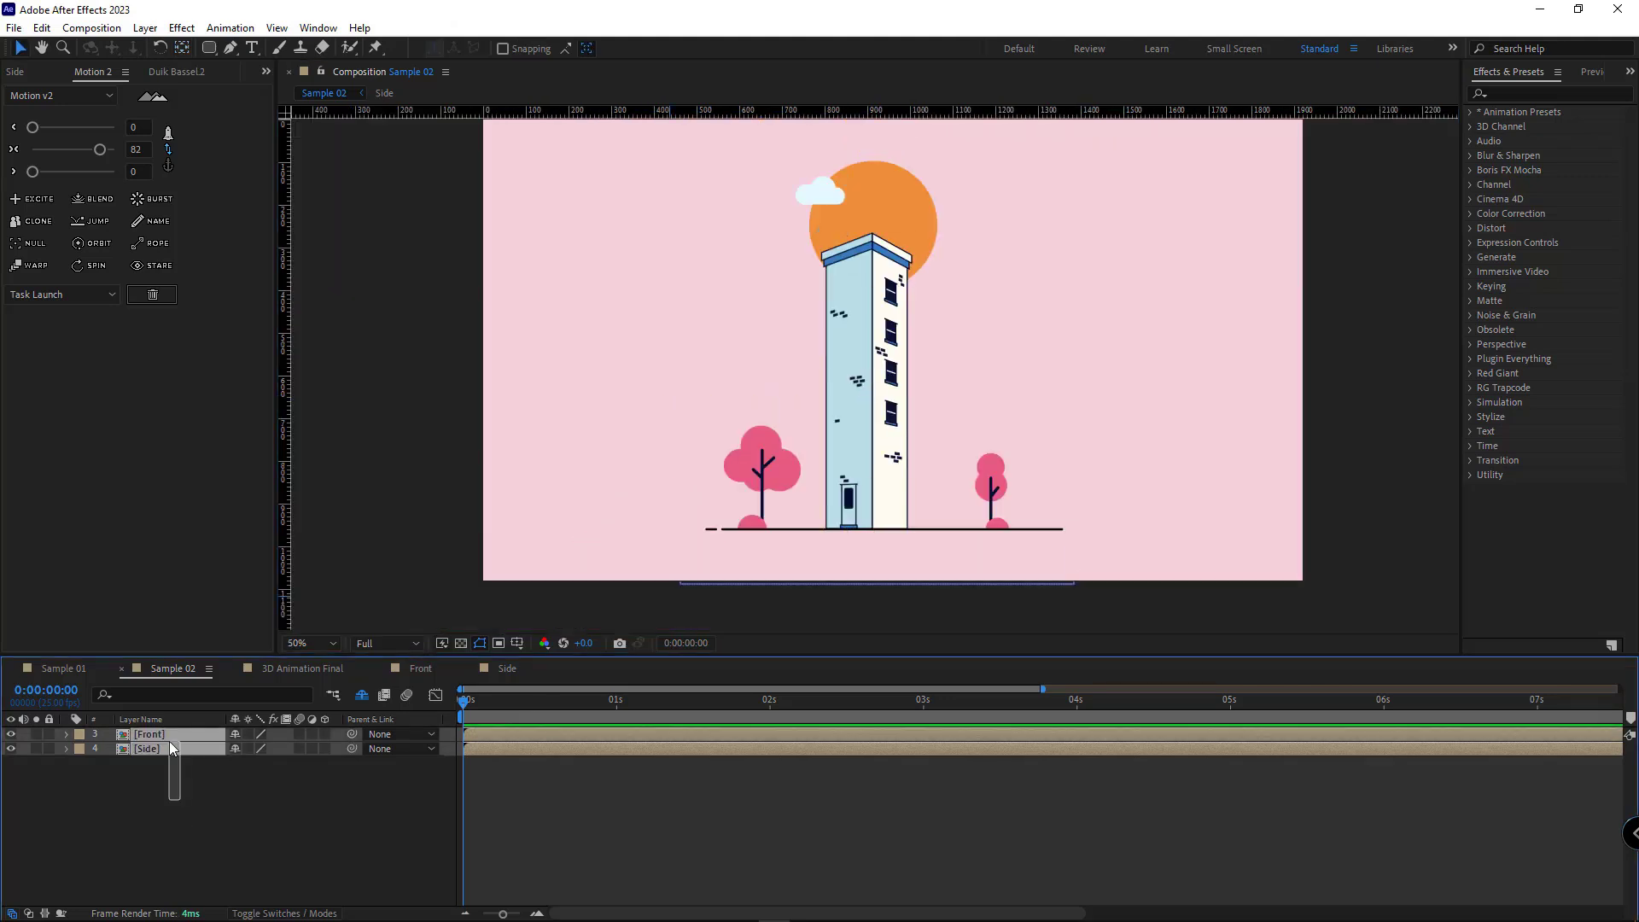
key(alt+shift+s)
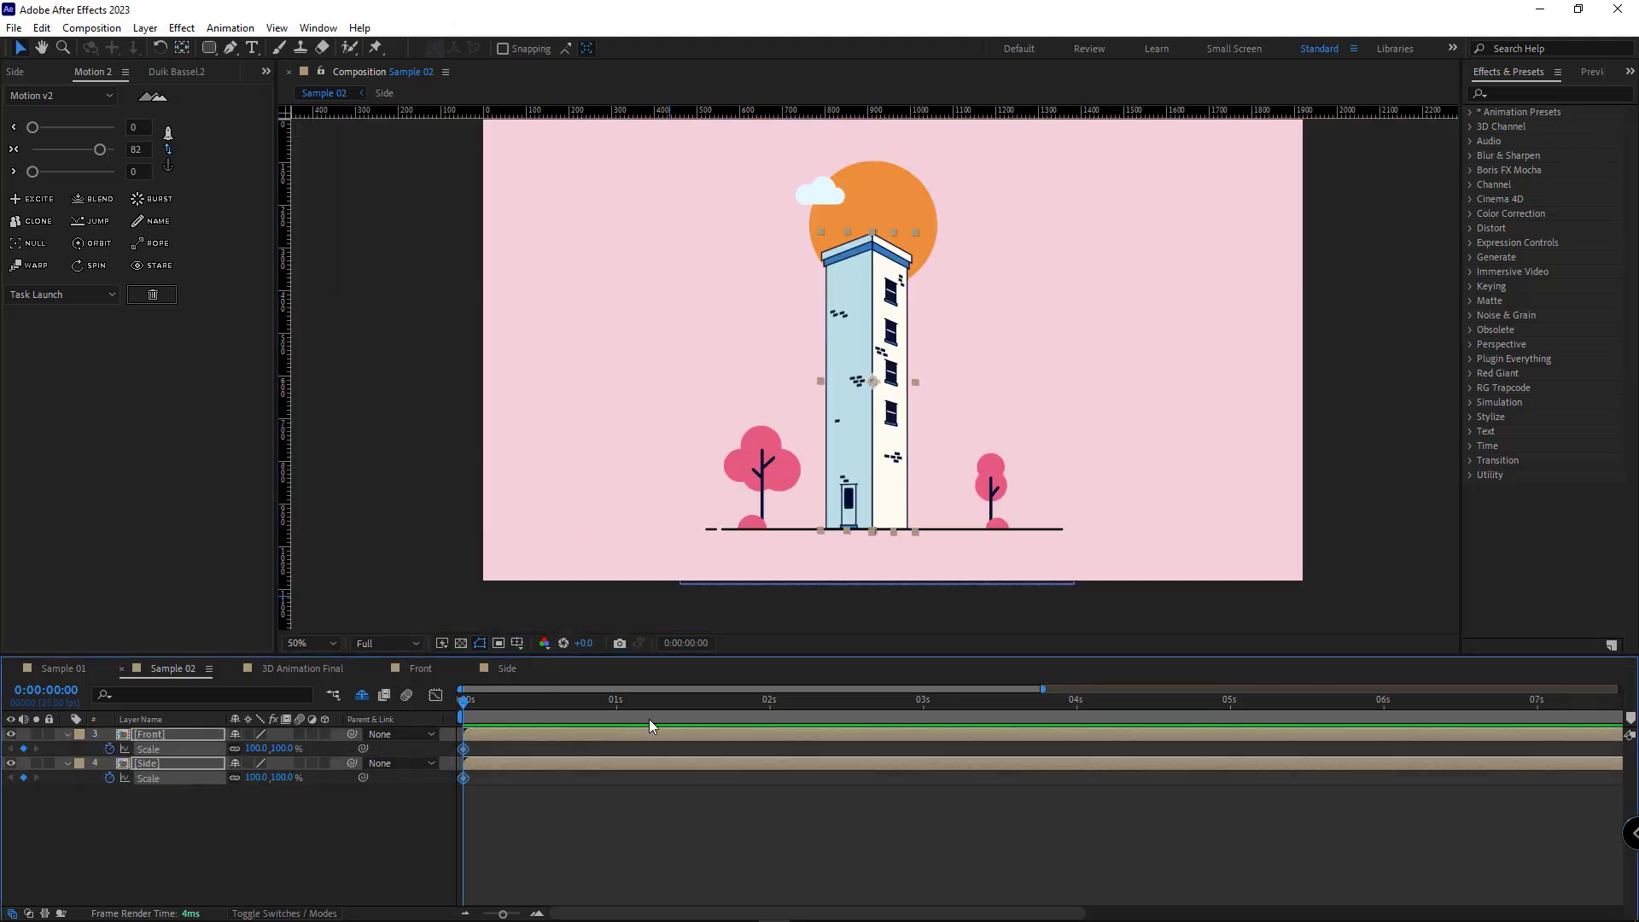
click(774, 714)
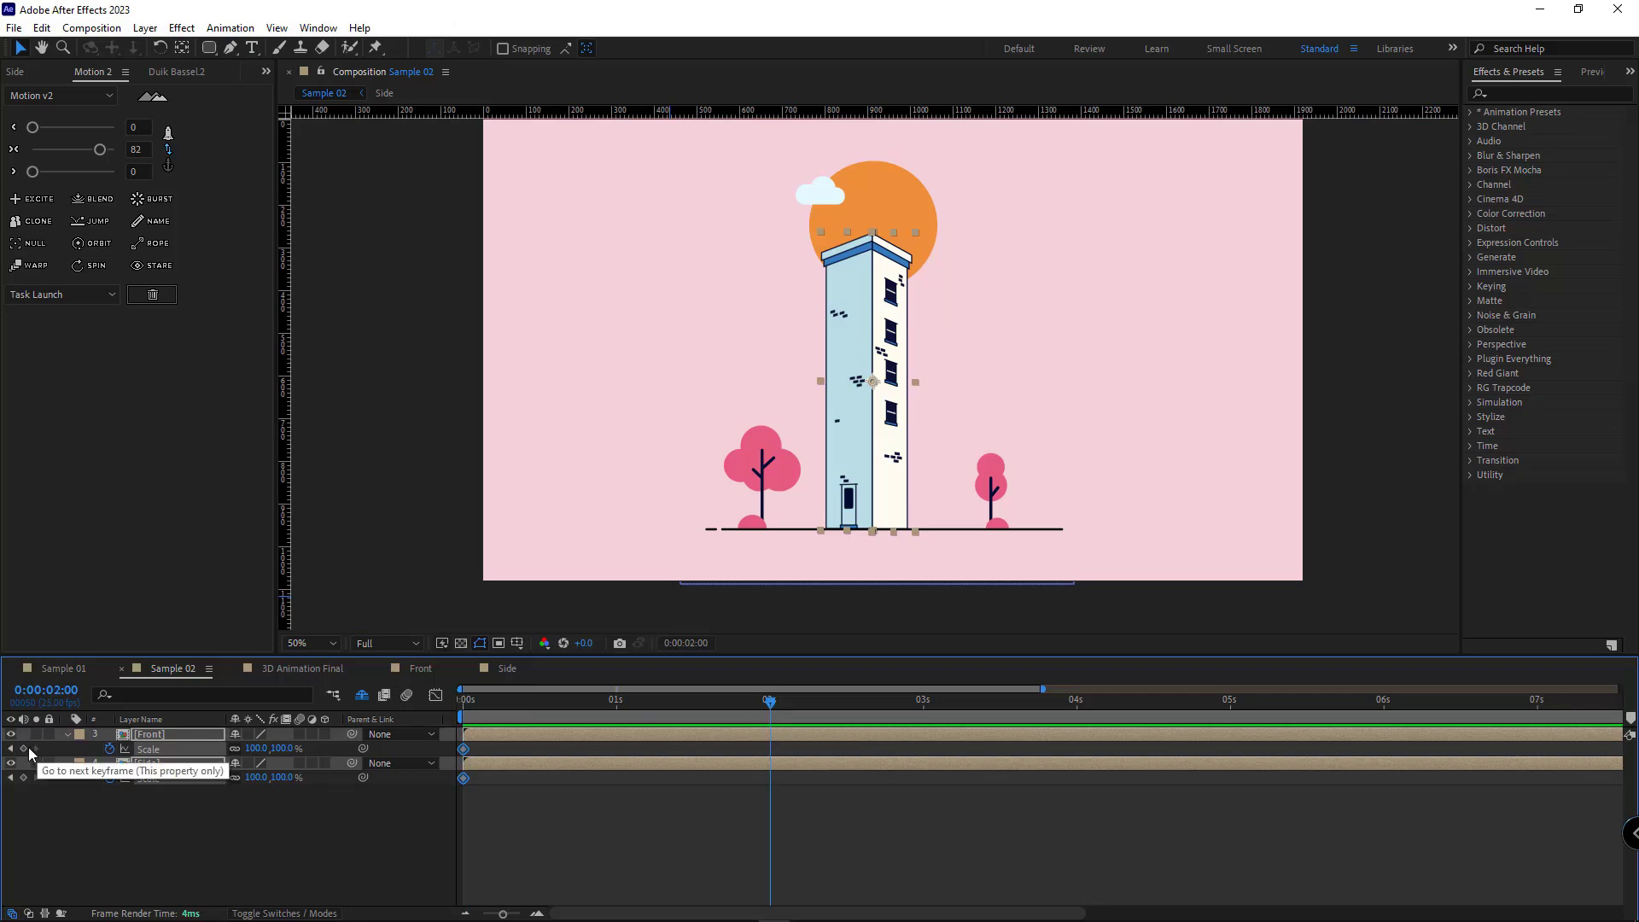
key(alt+shift+s)
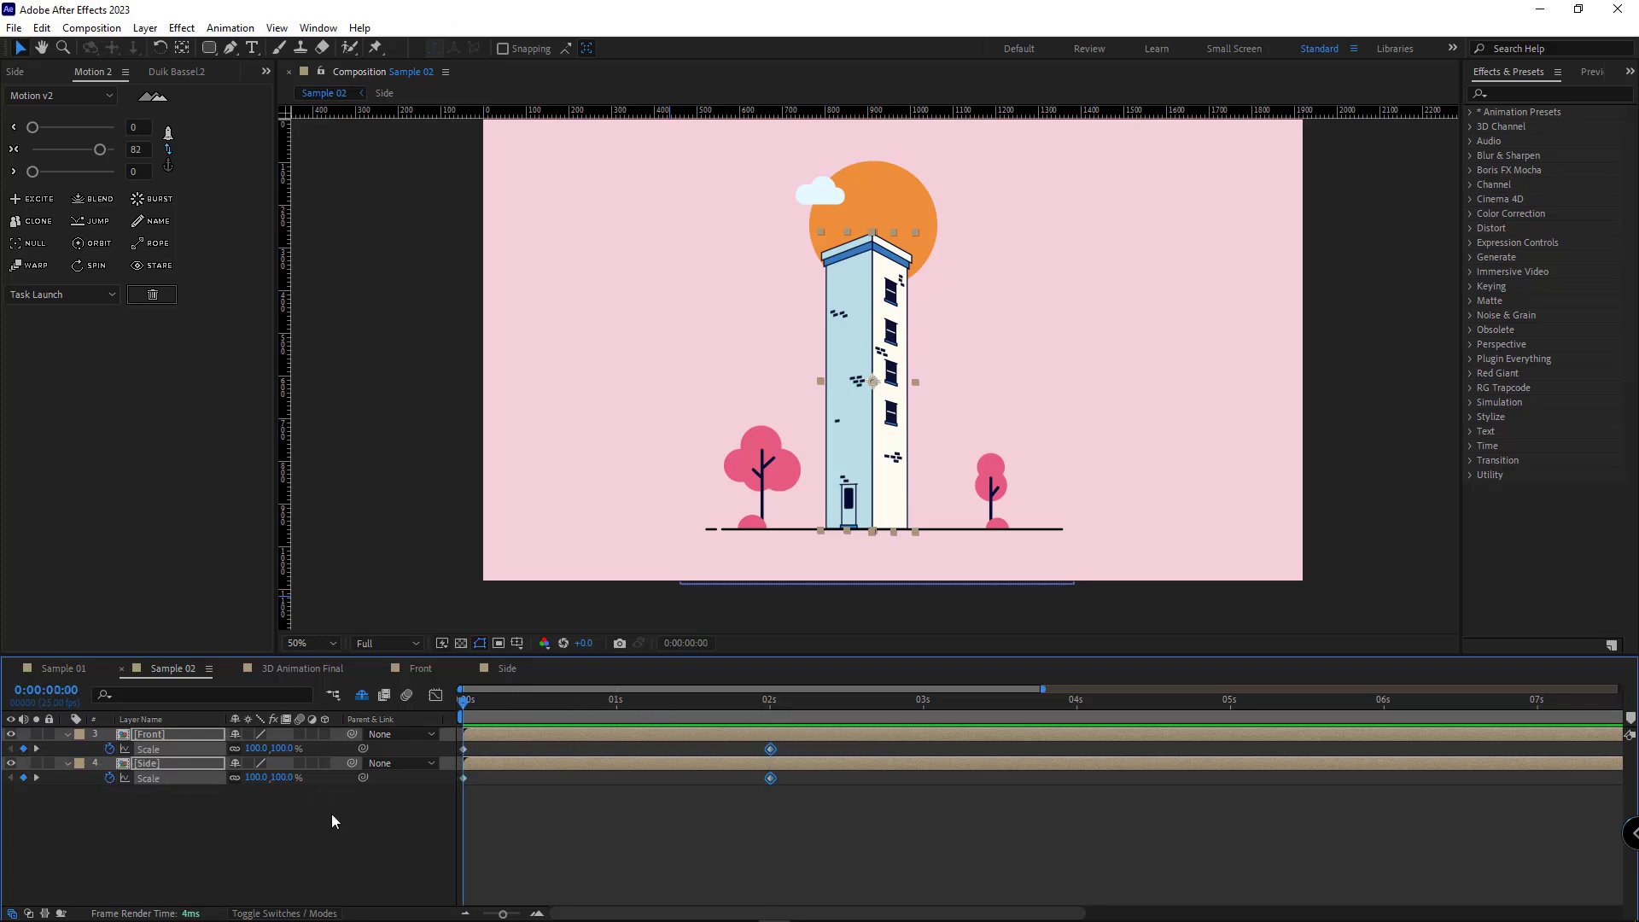
- Unlink the Side layer's Scale and set its horizontal value to 140% at 0 seconds
click(335, 824)
click(224, 764)
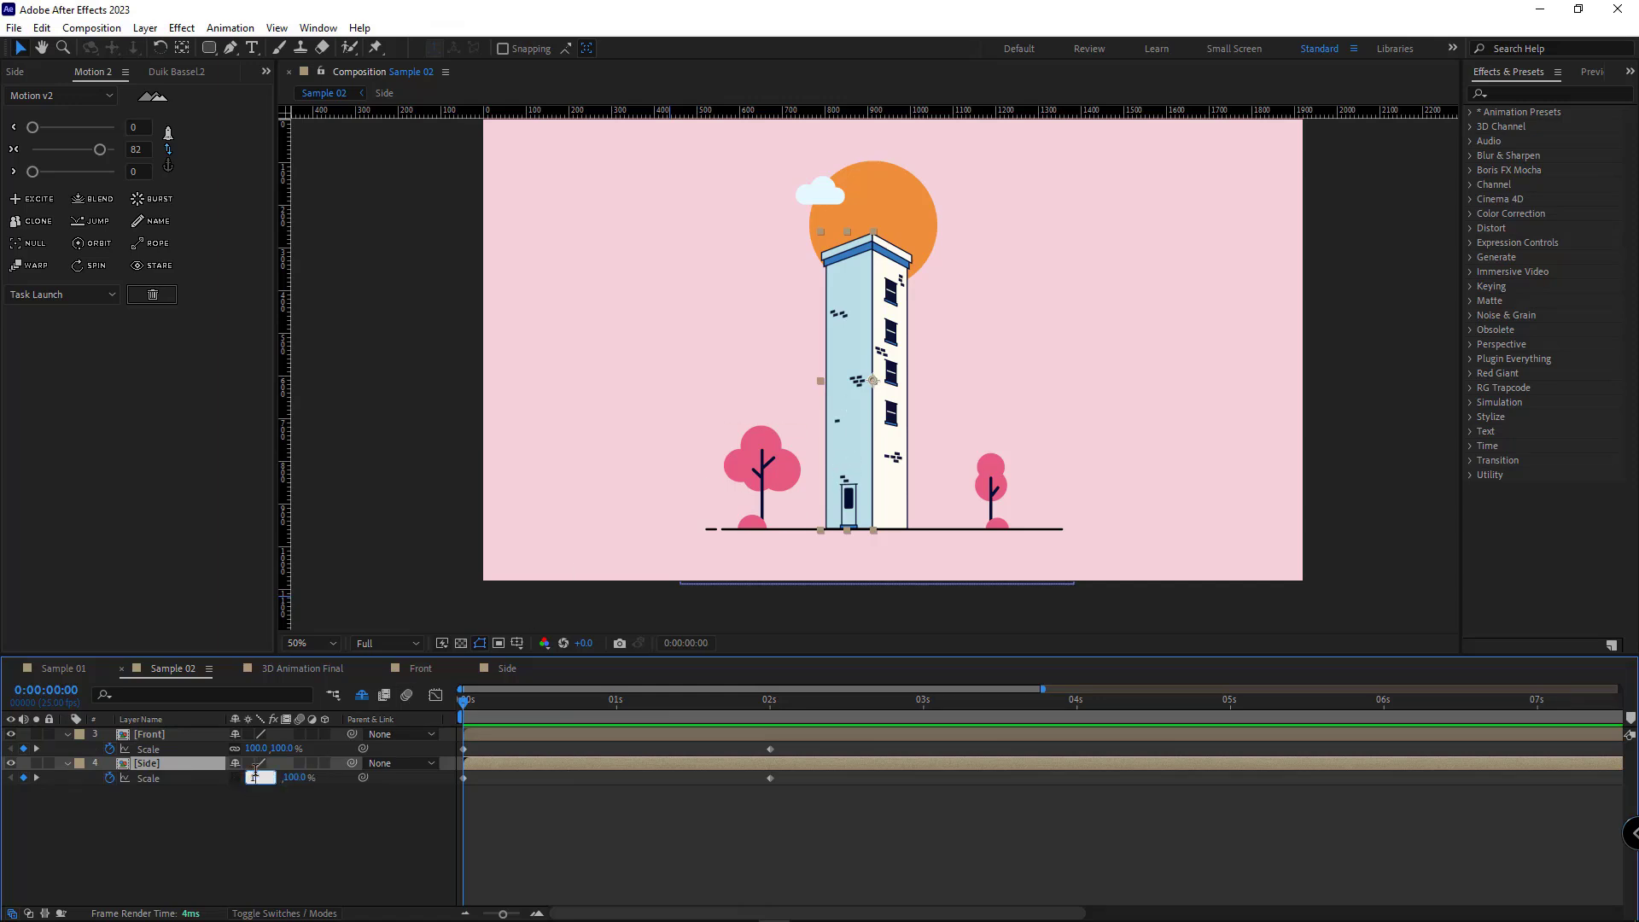
click(256, 772)
text(140)
key(Return)
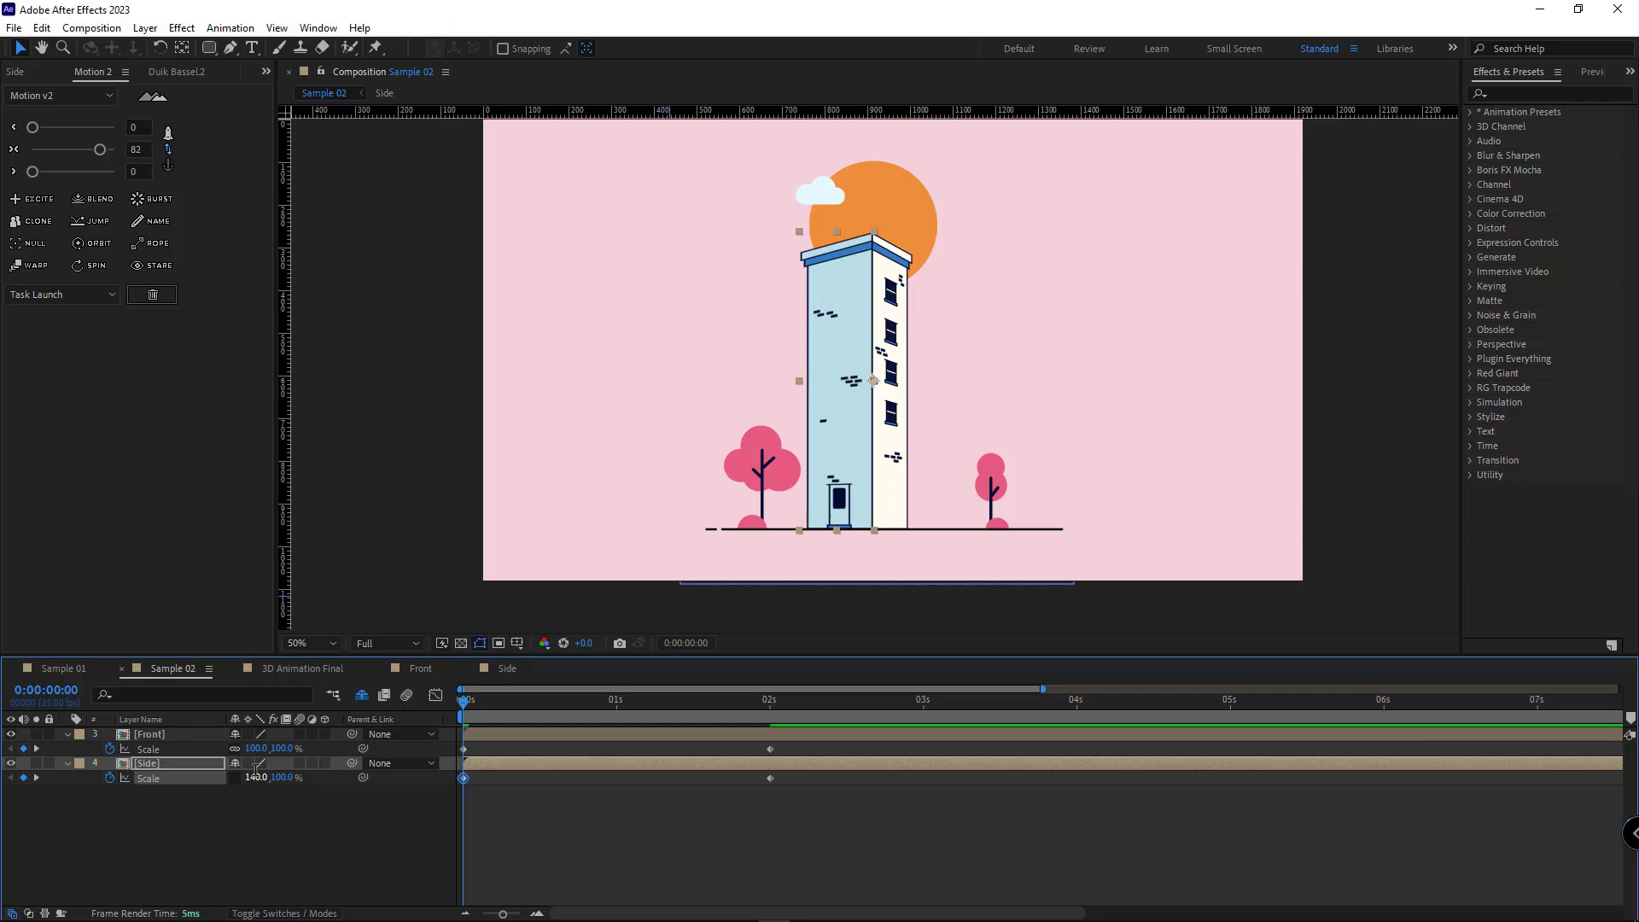
- Unlink the Front layer's Scale and set its horizontal value to 0% at 0 seconds
click(181, 747)
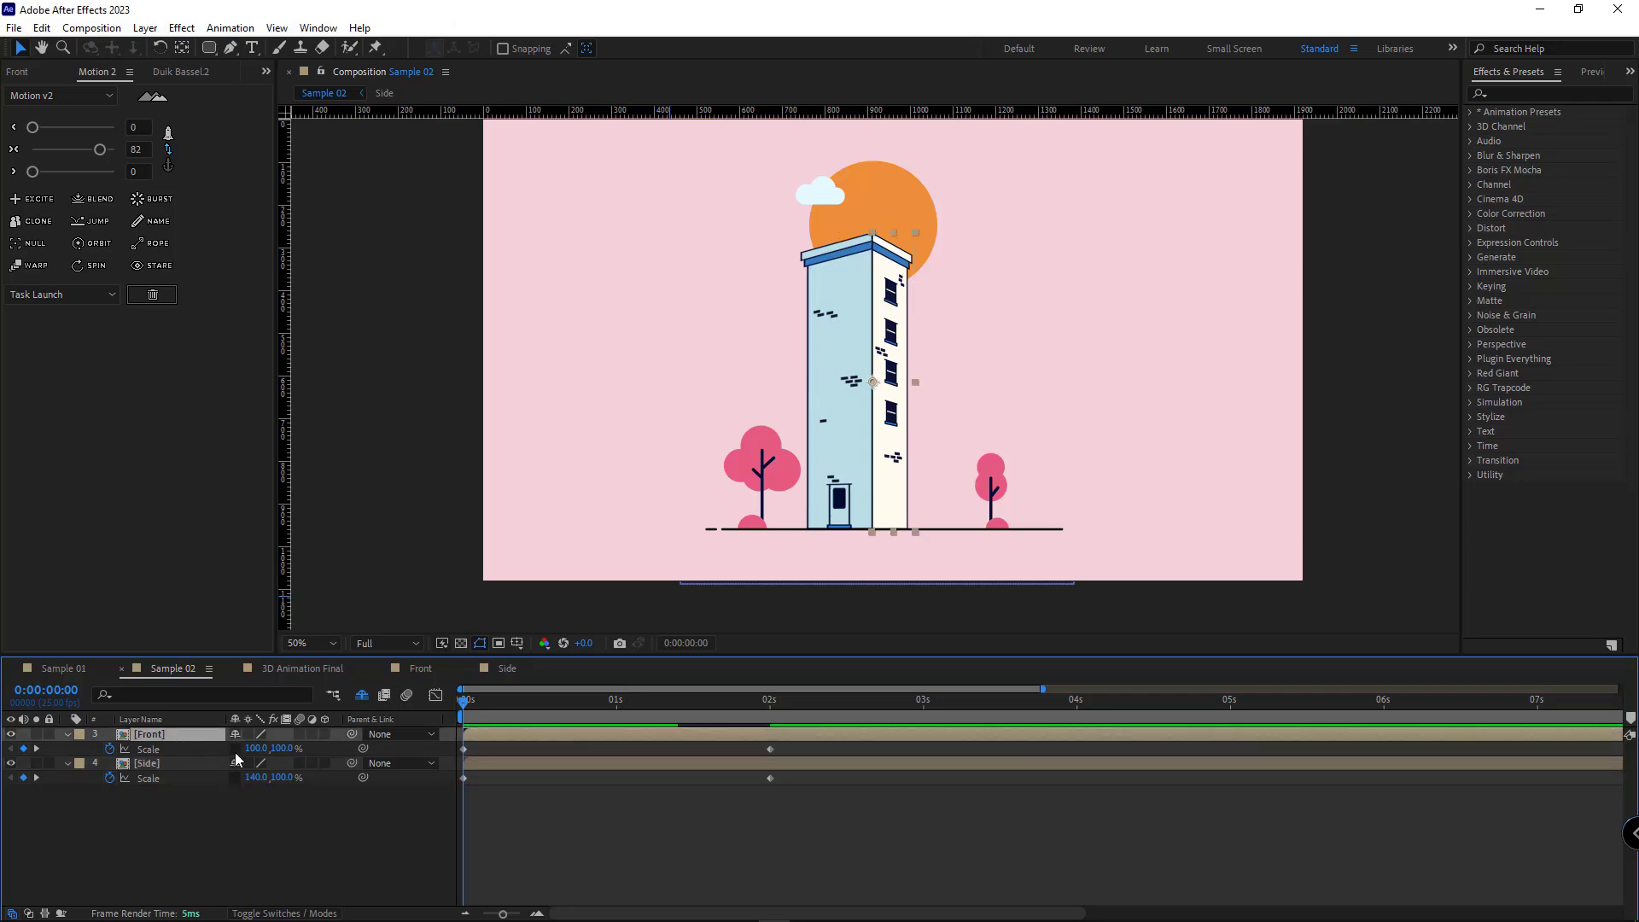
text(0)
key(Return)
click(345, 841)
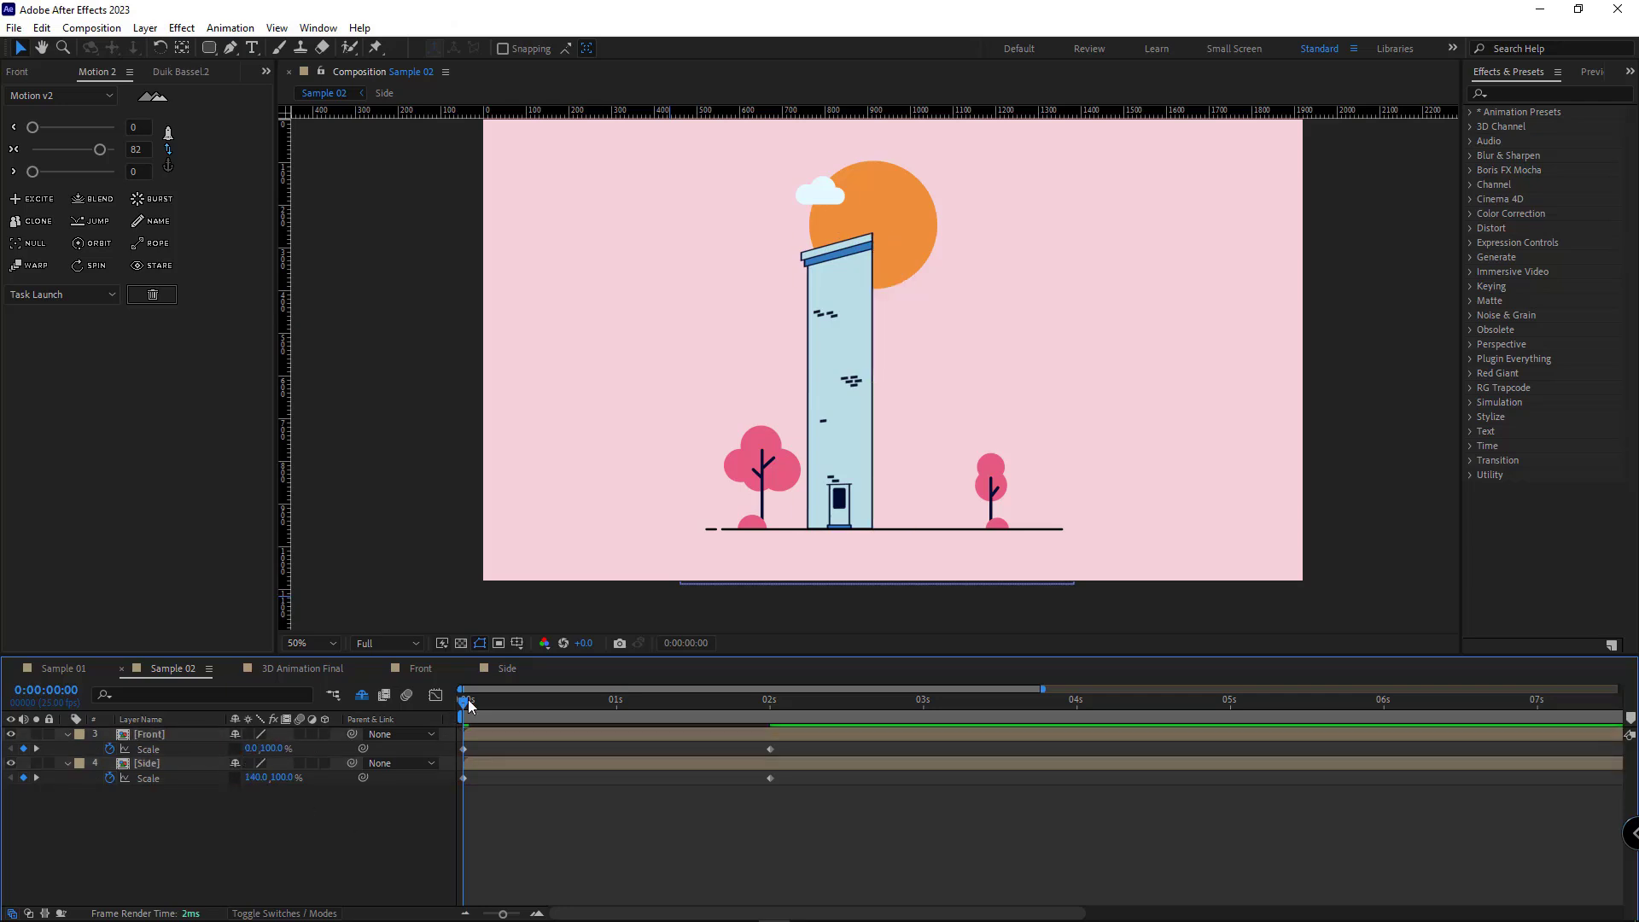
- Scrub between 0 and 2 seconds to check how the tower turns with the Scale keyframes
drag(494, 705, 770, 748)
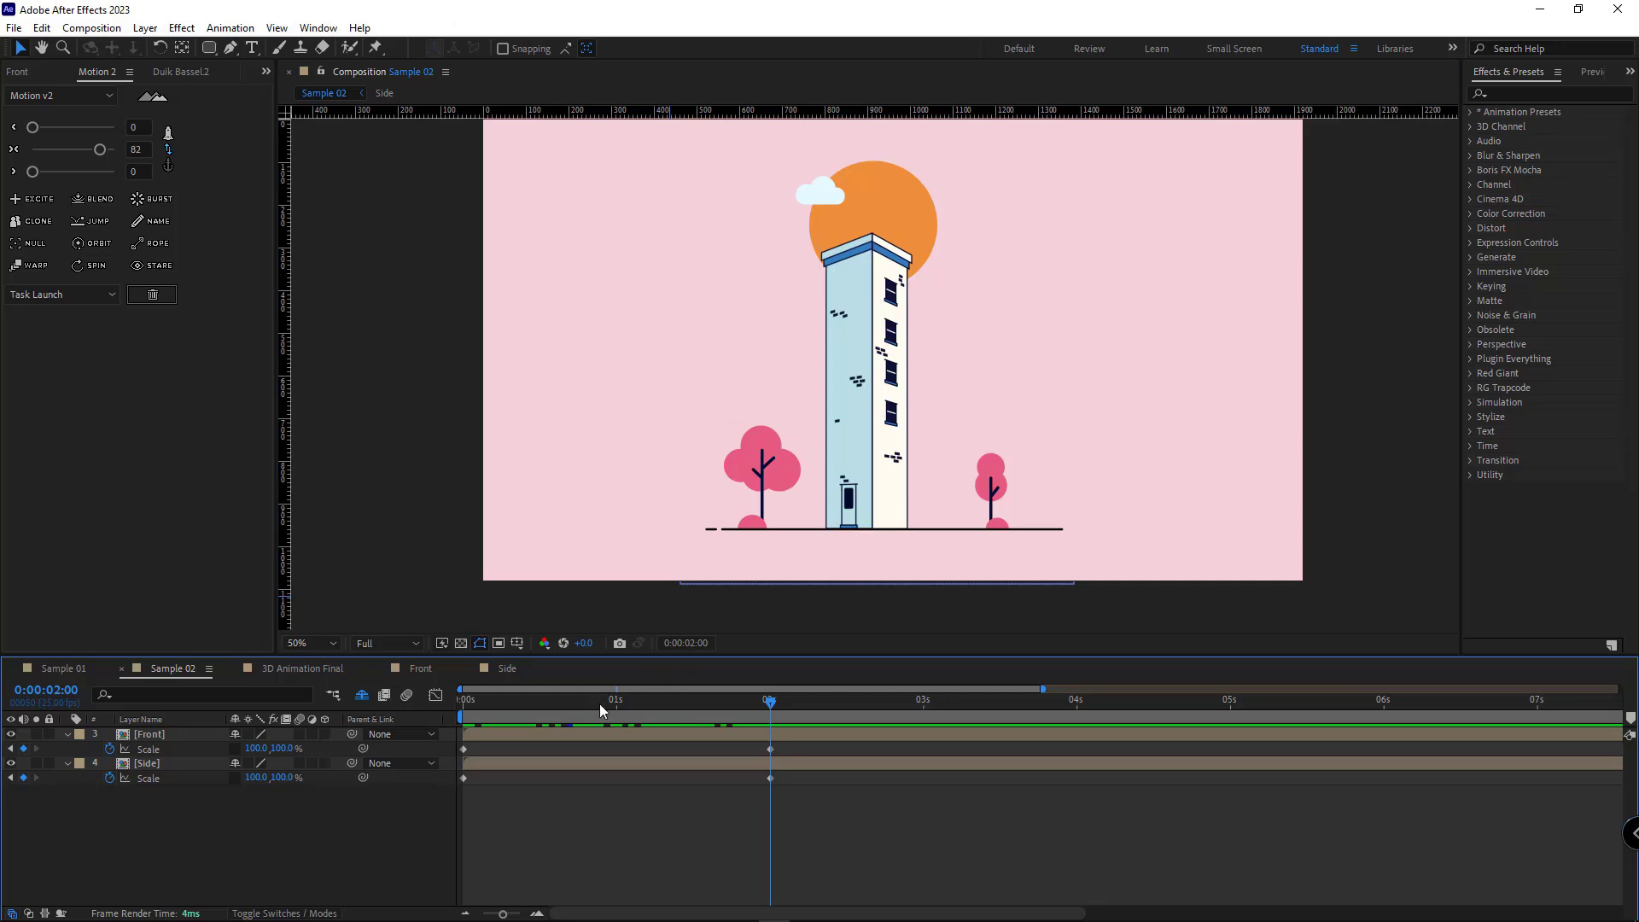
key(Home)
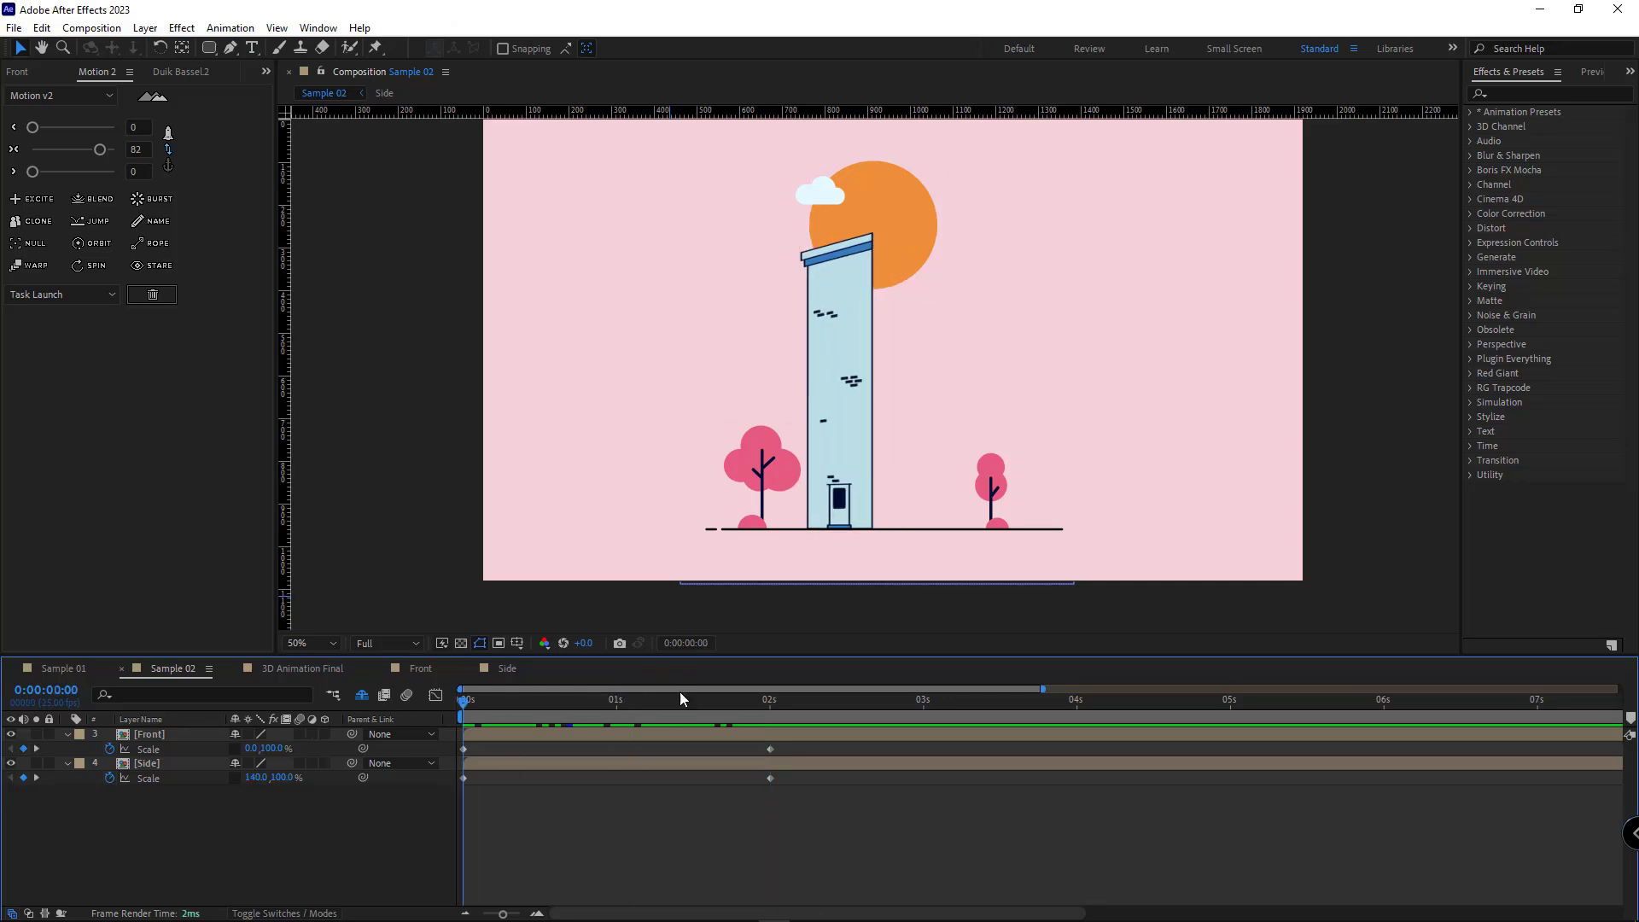
drag(709, 702, 770, 702)
- Apply Corner Pin to the Front layer and keyframe its Upper Right point at 0 and 2 seconds
click(149, 734)
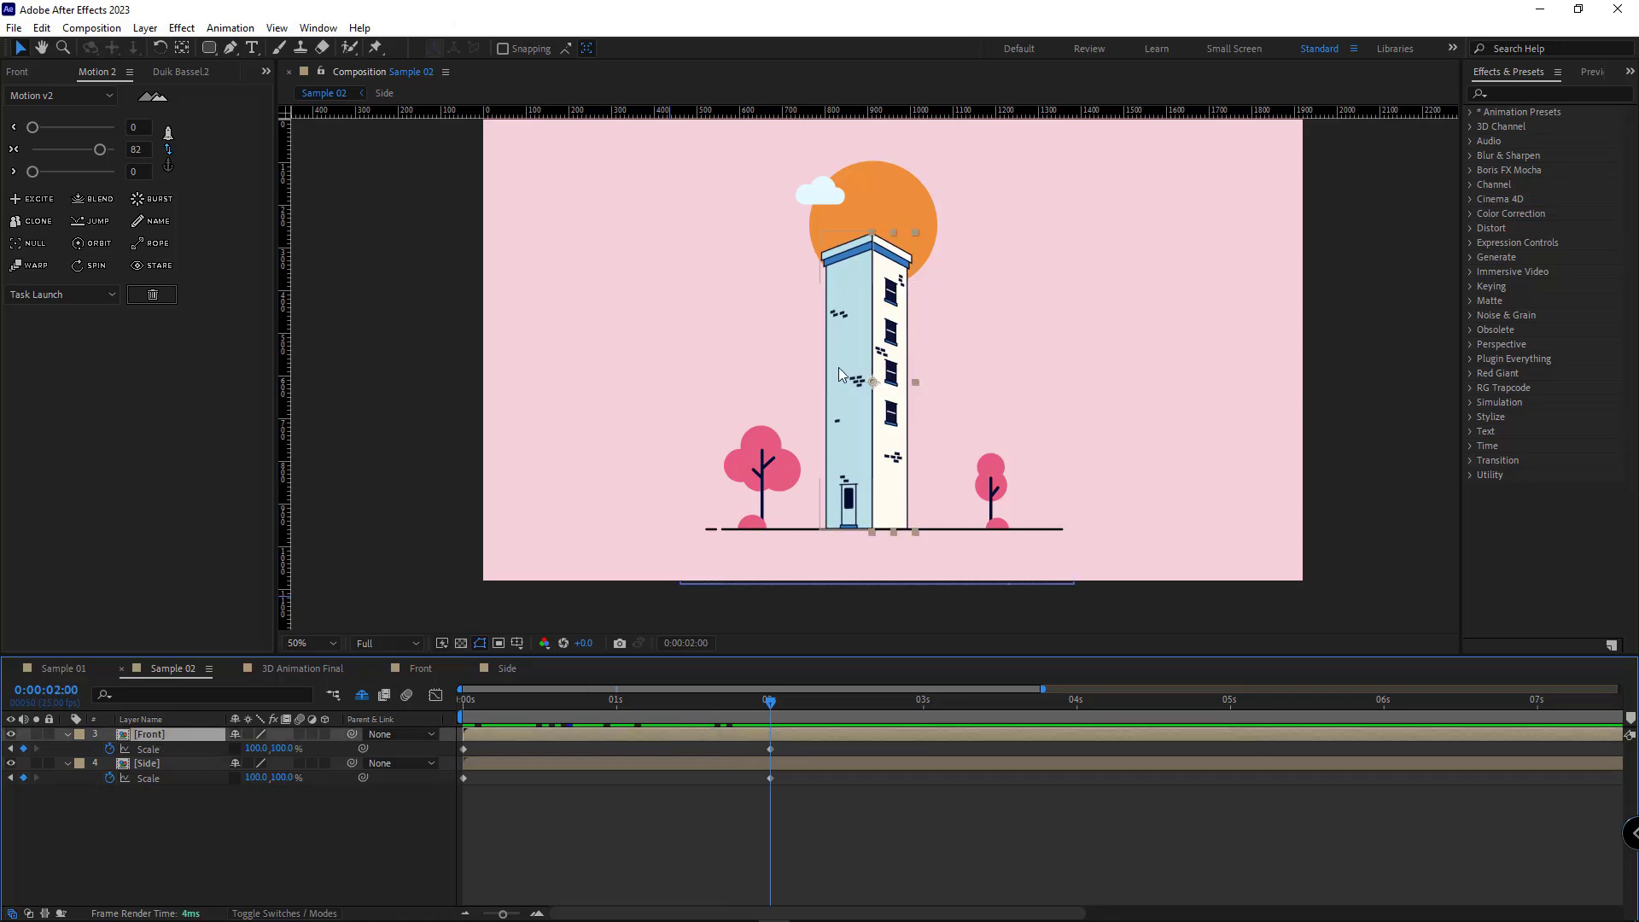
click(1551, 92)
text(corner pi)
drag(1519, 128, 879, 376)
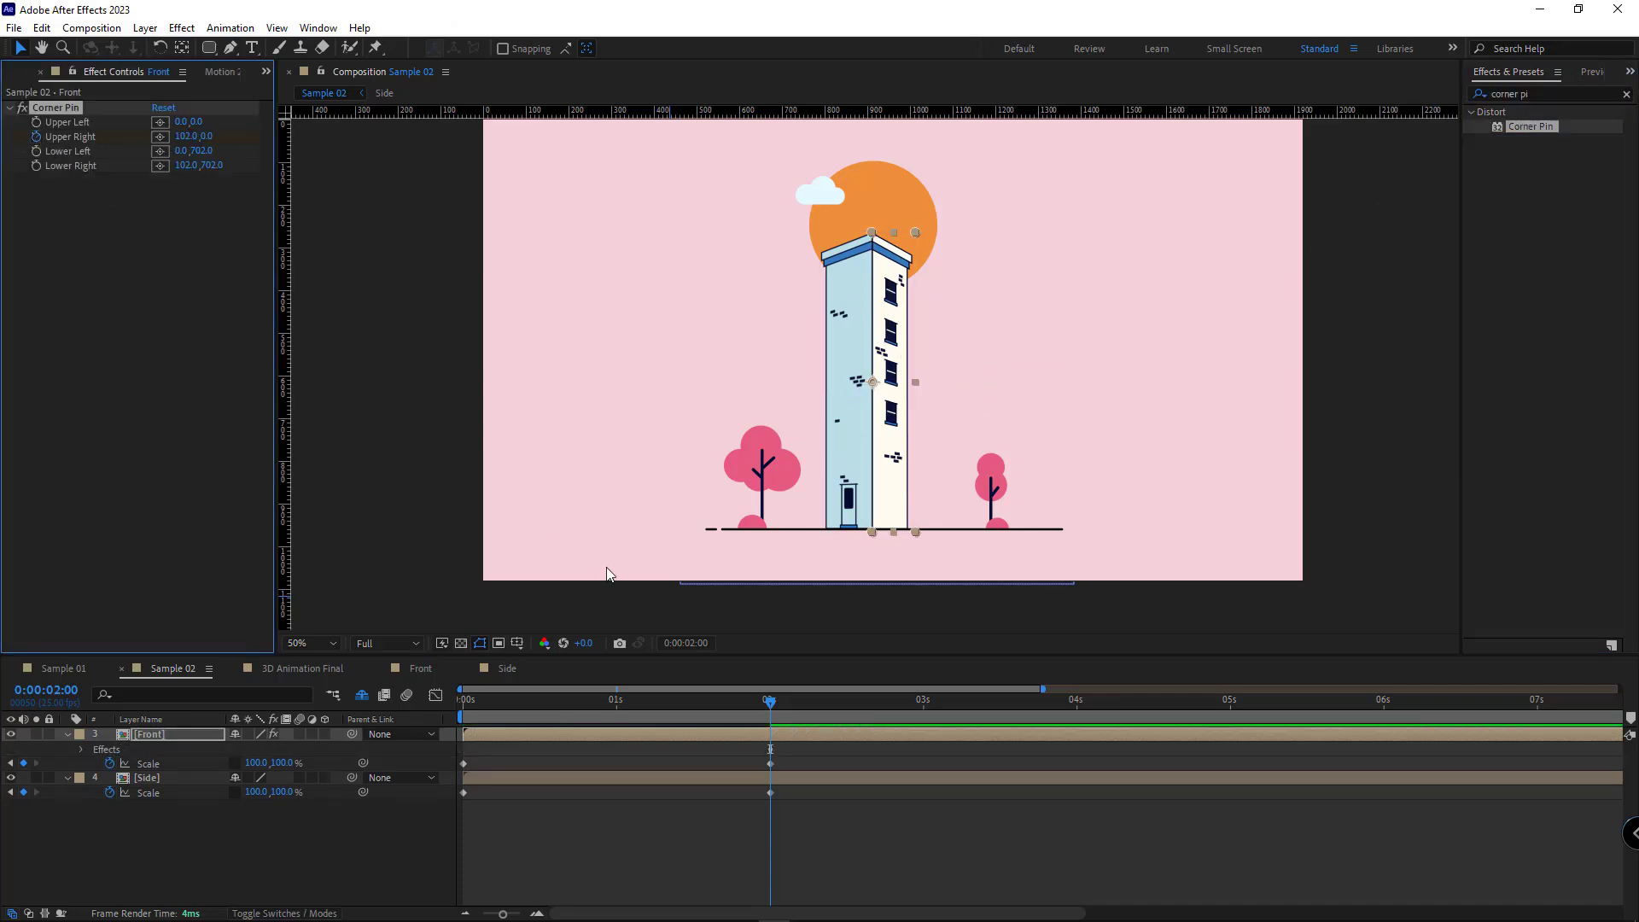
key(u)
drag(751, 721, 162, 714)
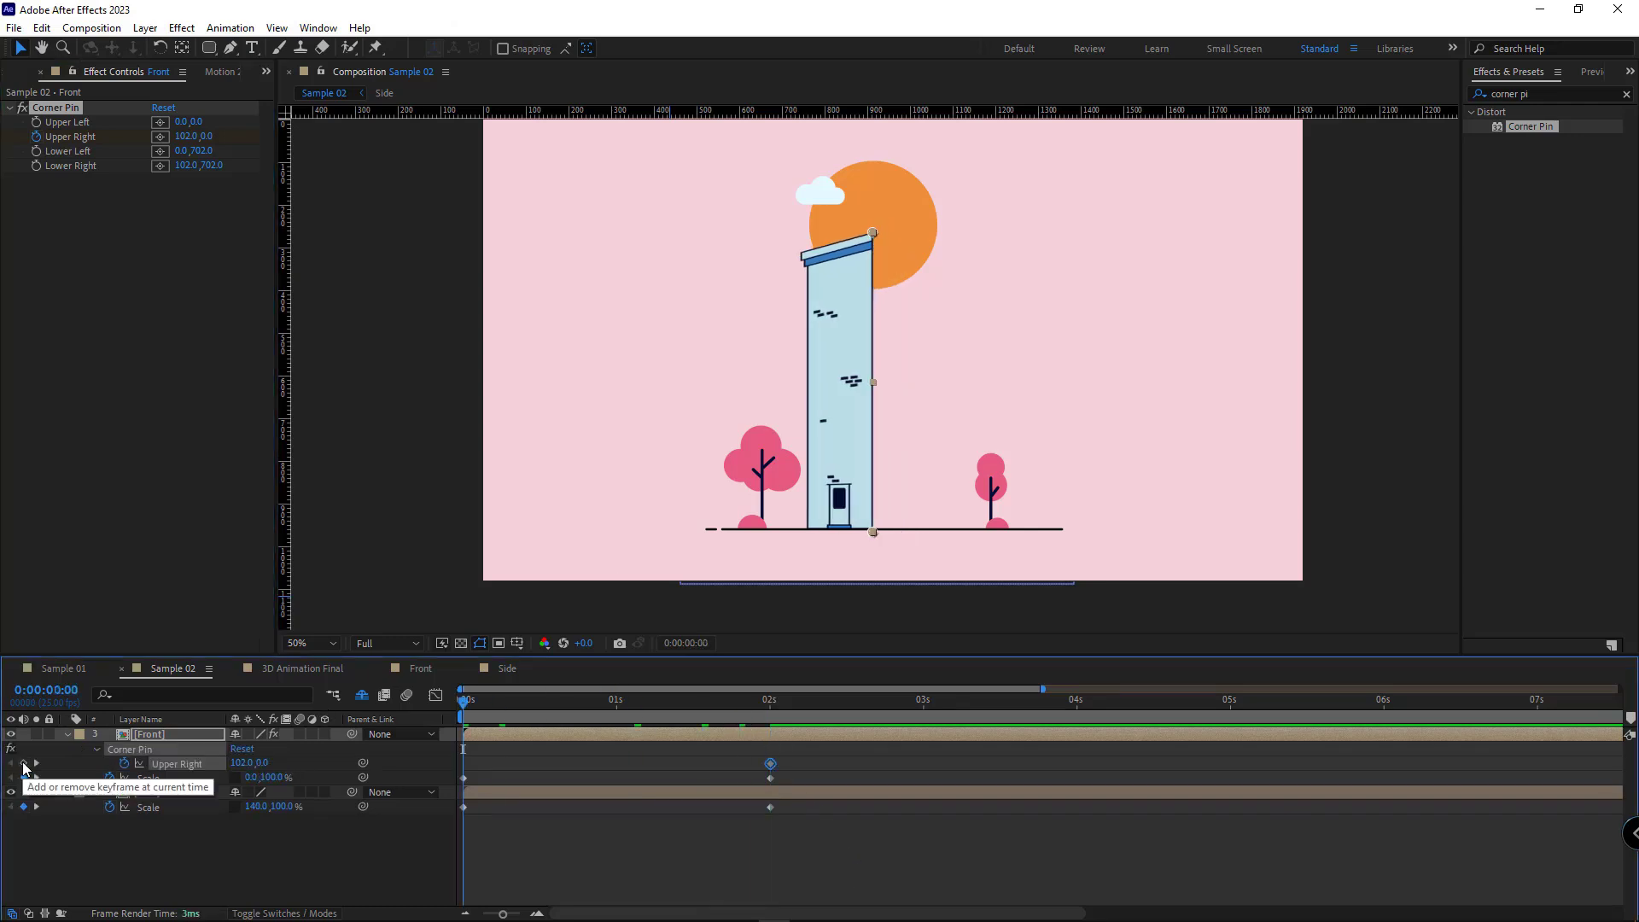
click(23, 763)
click(36, 763)
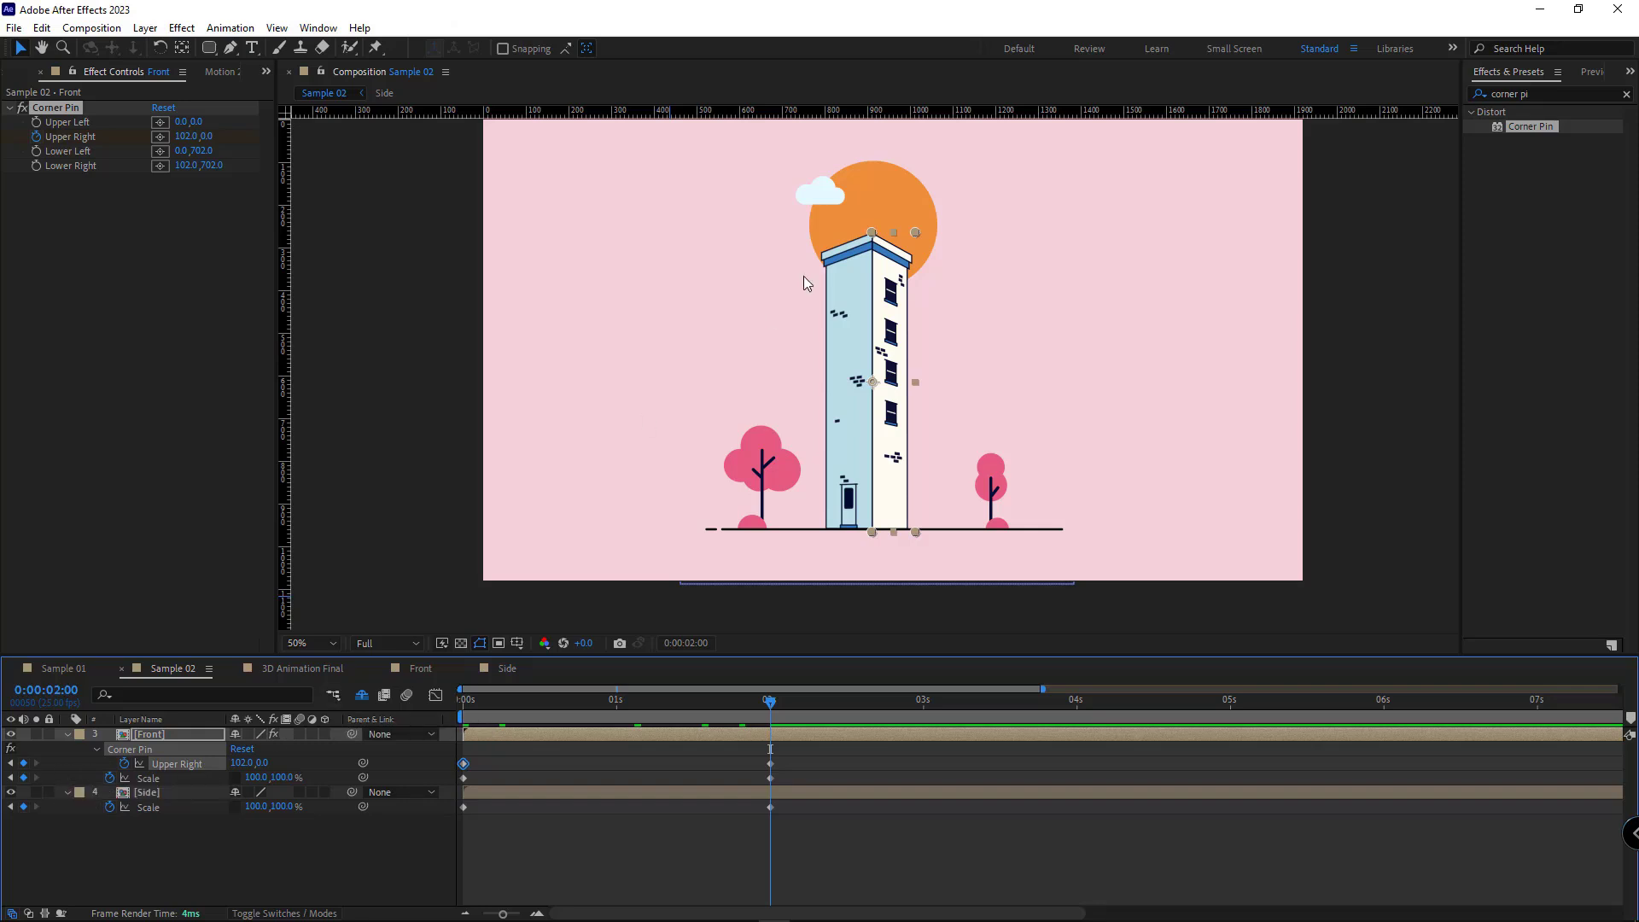
- Level the Front roof against a horizontal guide at the corner peak by setting Upper Right to 102.0, -61.3 at 2 seconds
scroll(871, 274, up, 2)
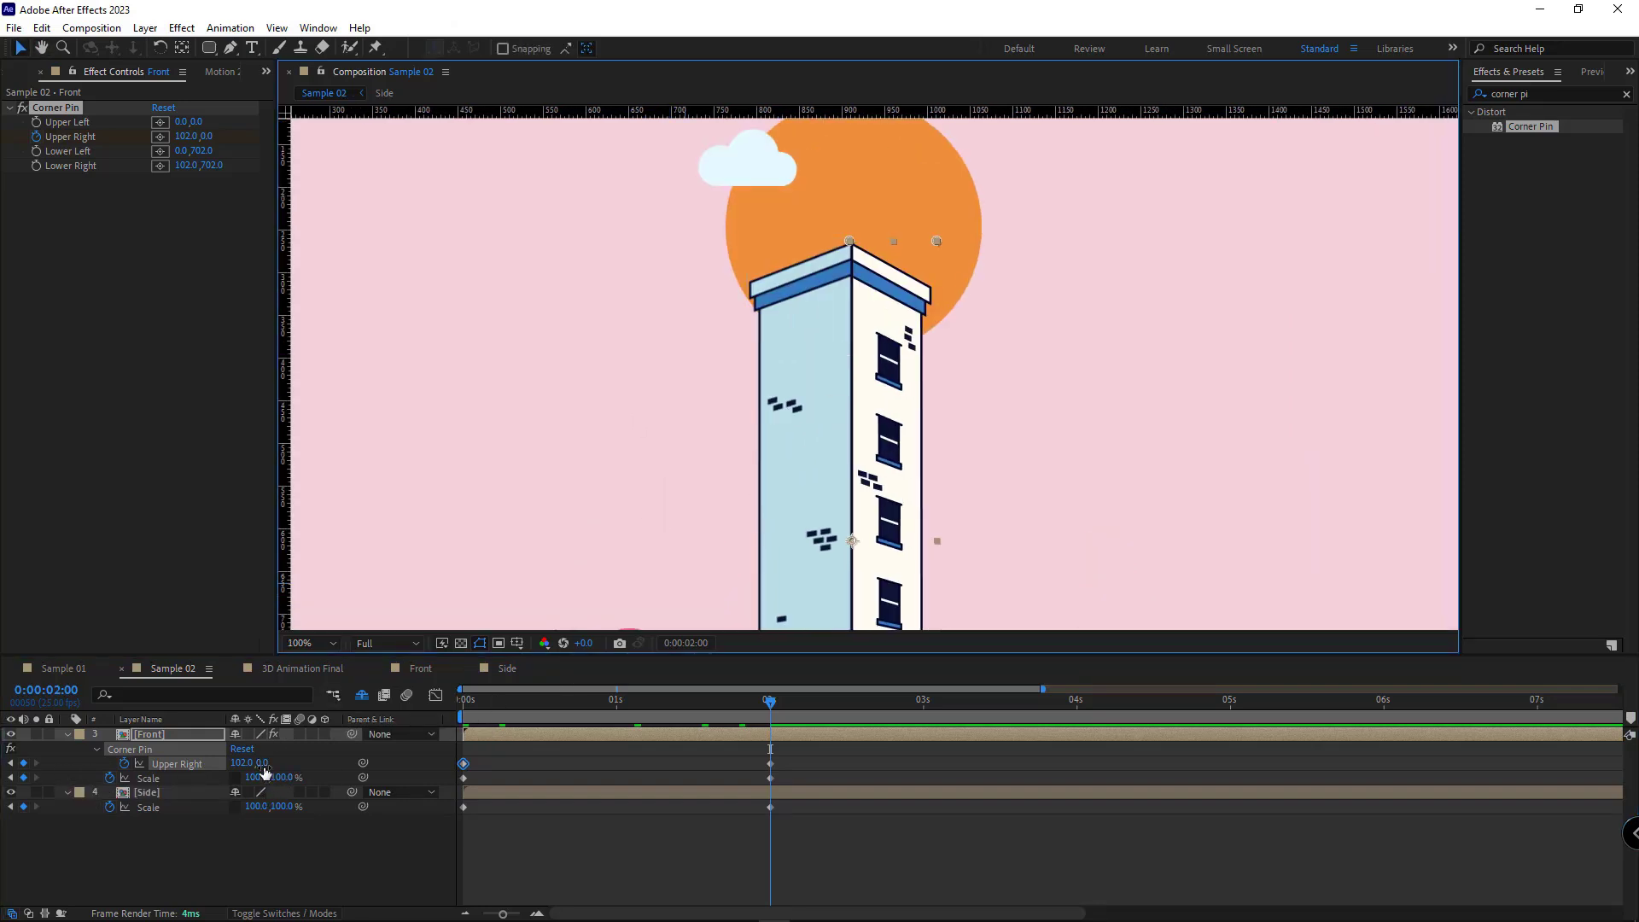
drag(262, 766, 236, 765)
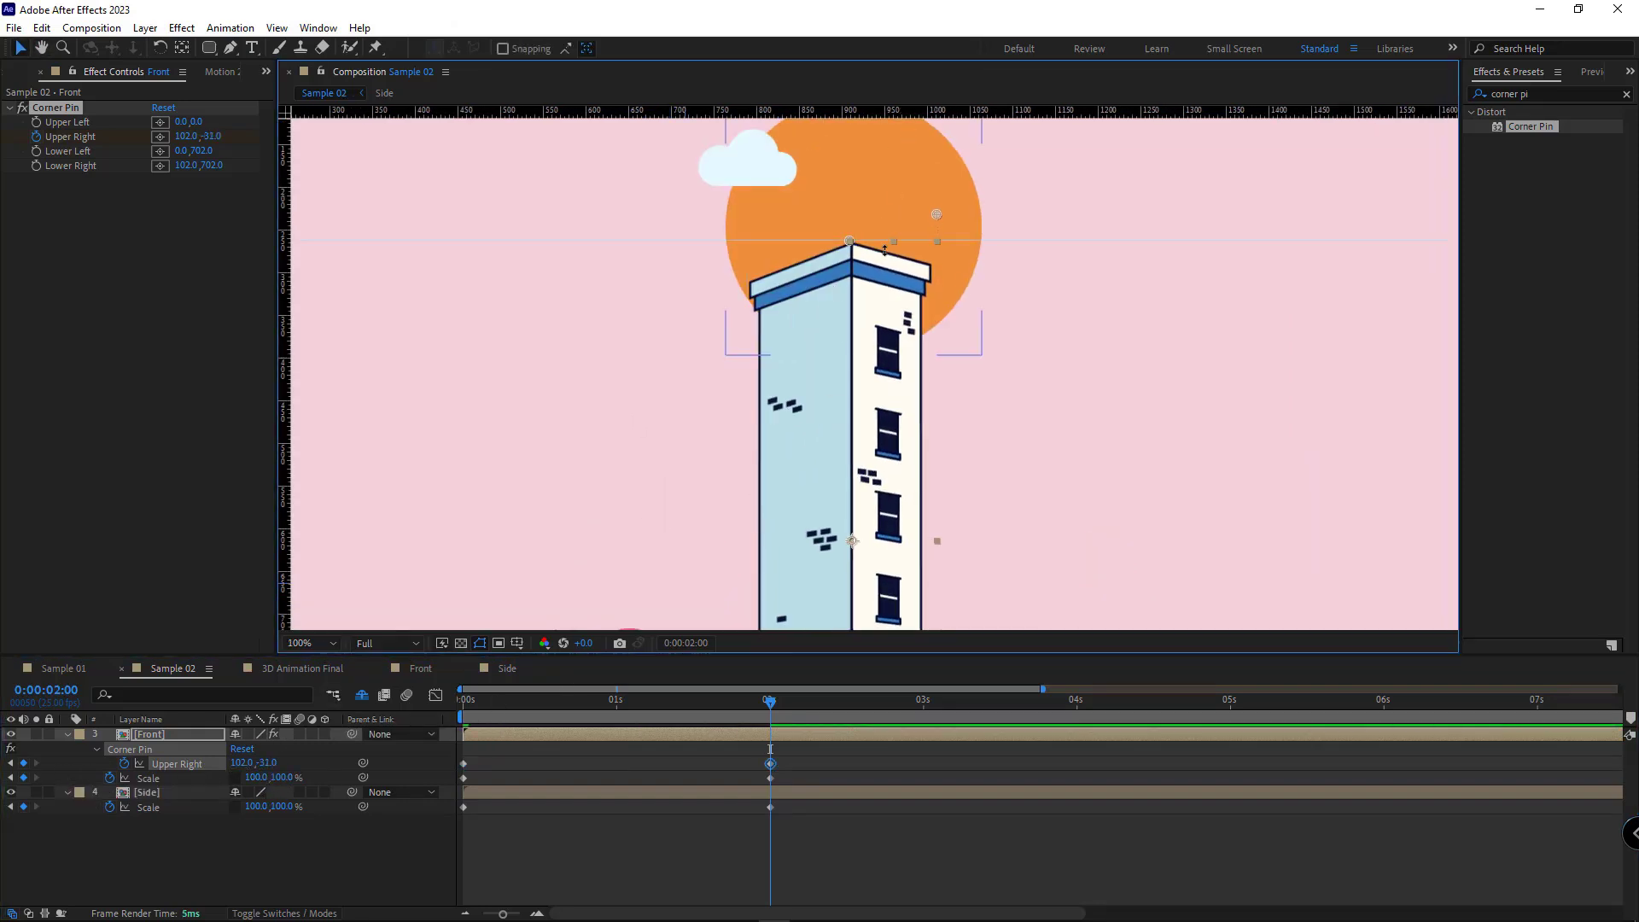
scroll(902, 243, up, 1)
drag(885, 240, 846, 421)
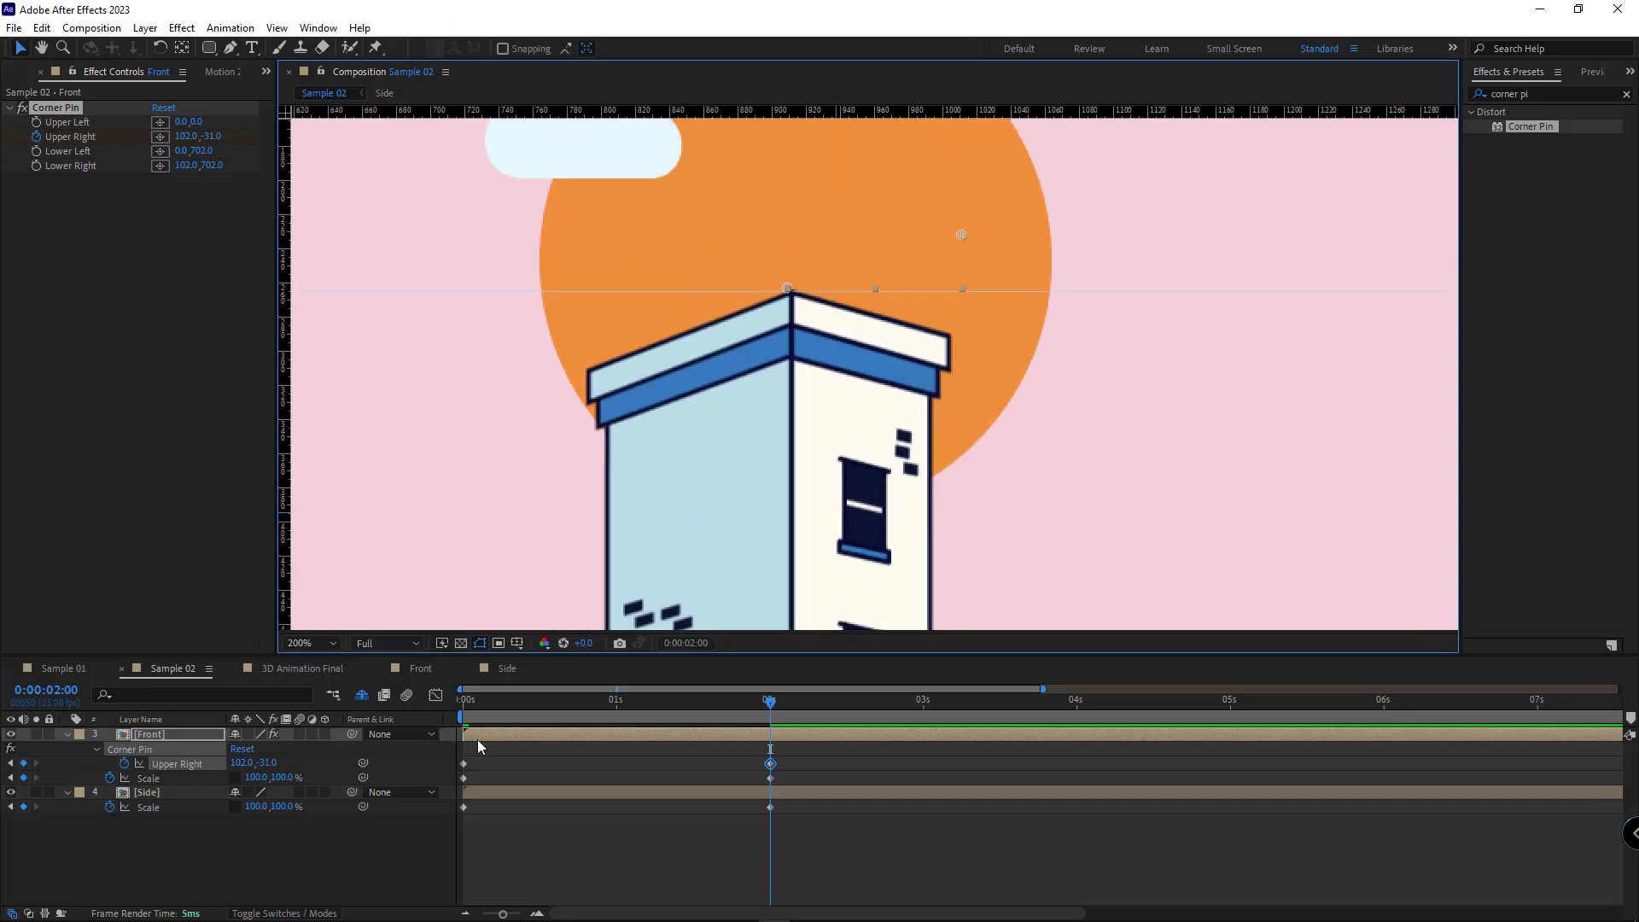
drag(267, 766, 235, 766)
scroll(575, 485, down, 1)
click(770, 767)
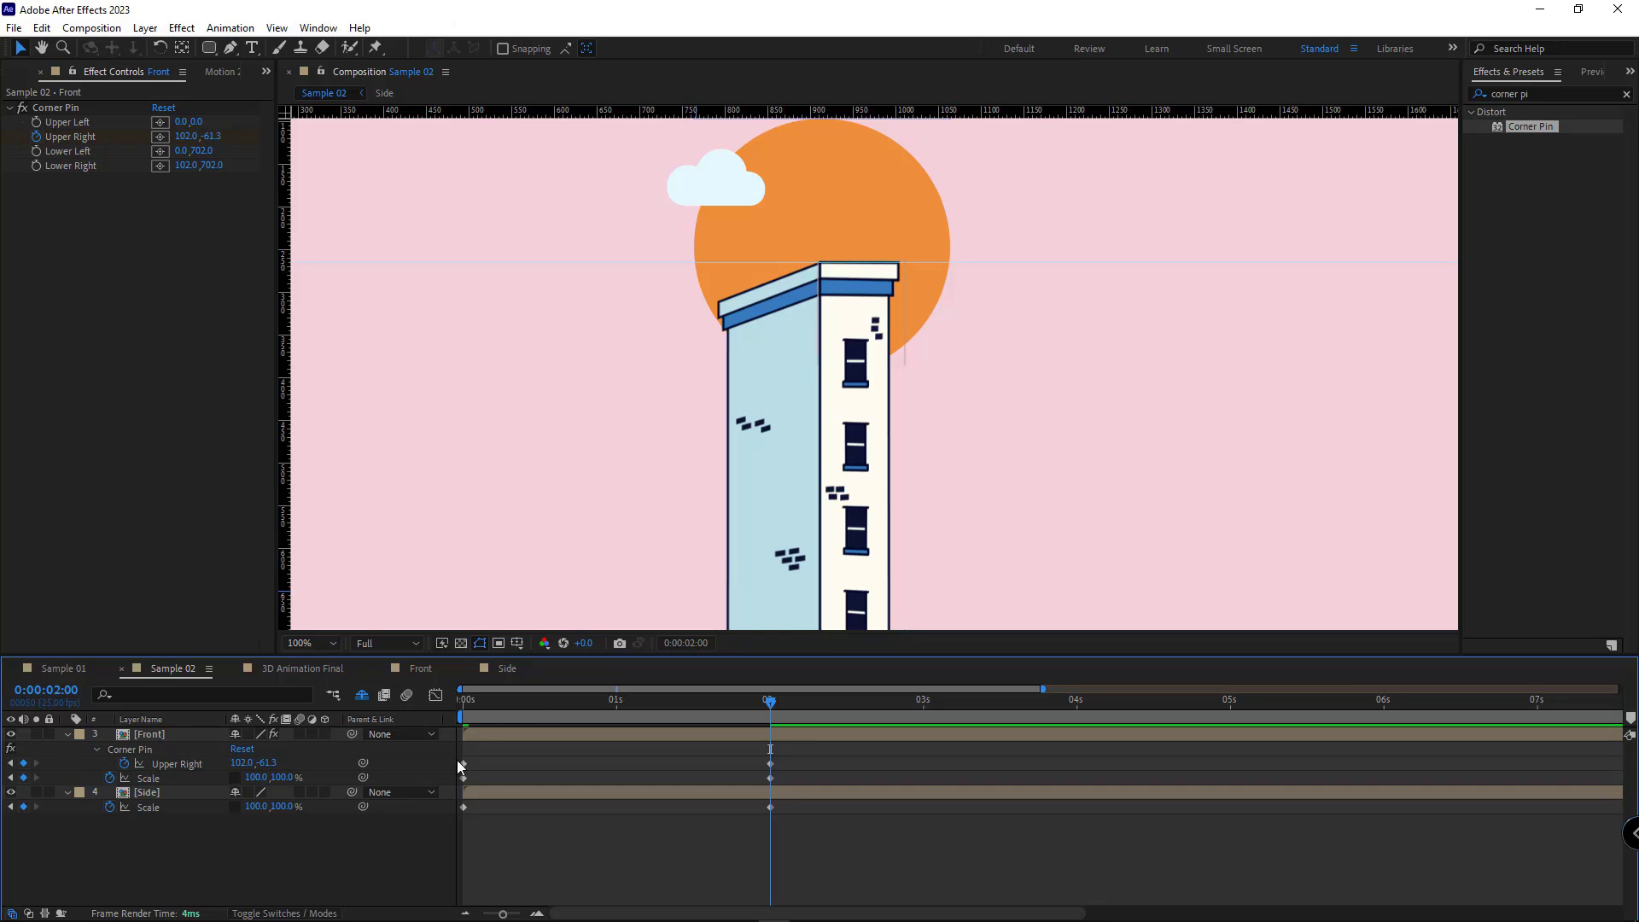
- Time-reverse the Front layer's two Upper Right keyframes so the levelled roof comes at 0 seconds, and scrub to check
drag(519, 695, 438, 700)
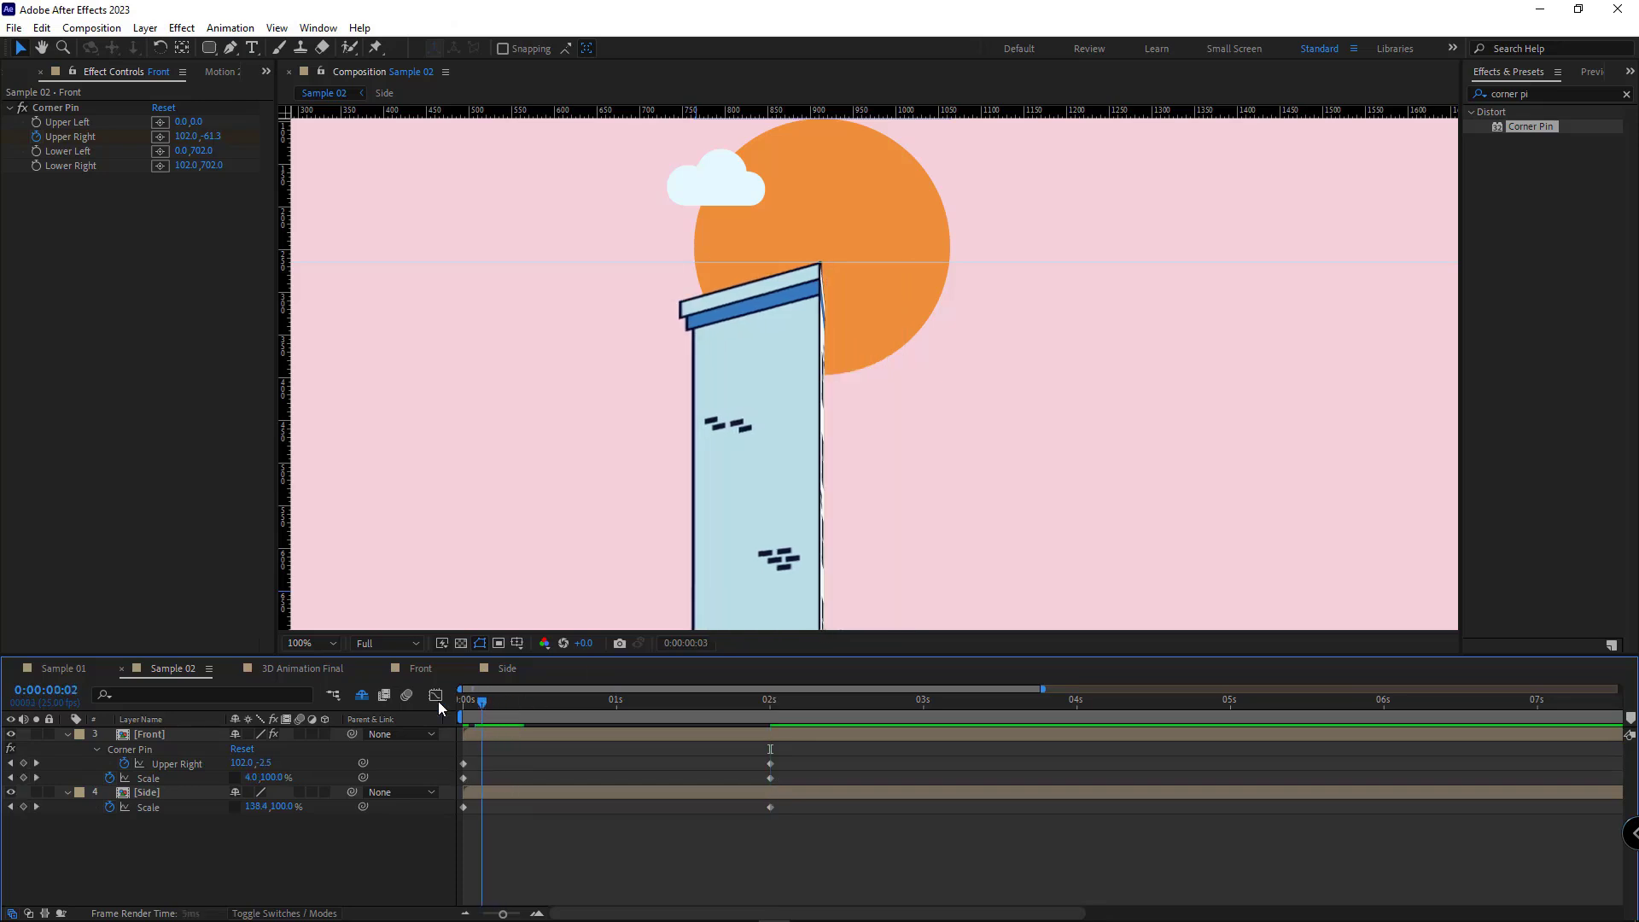
drag(784, 760, 454, 771)
right_click(463, 764)
mouse_move(562, 757)
click(746, 753)
click(608, 779)
drag(466, 703, 463, 755)
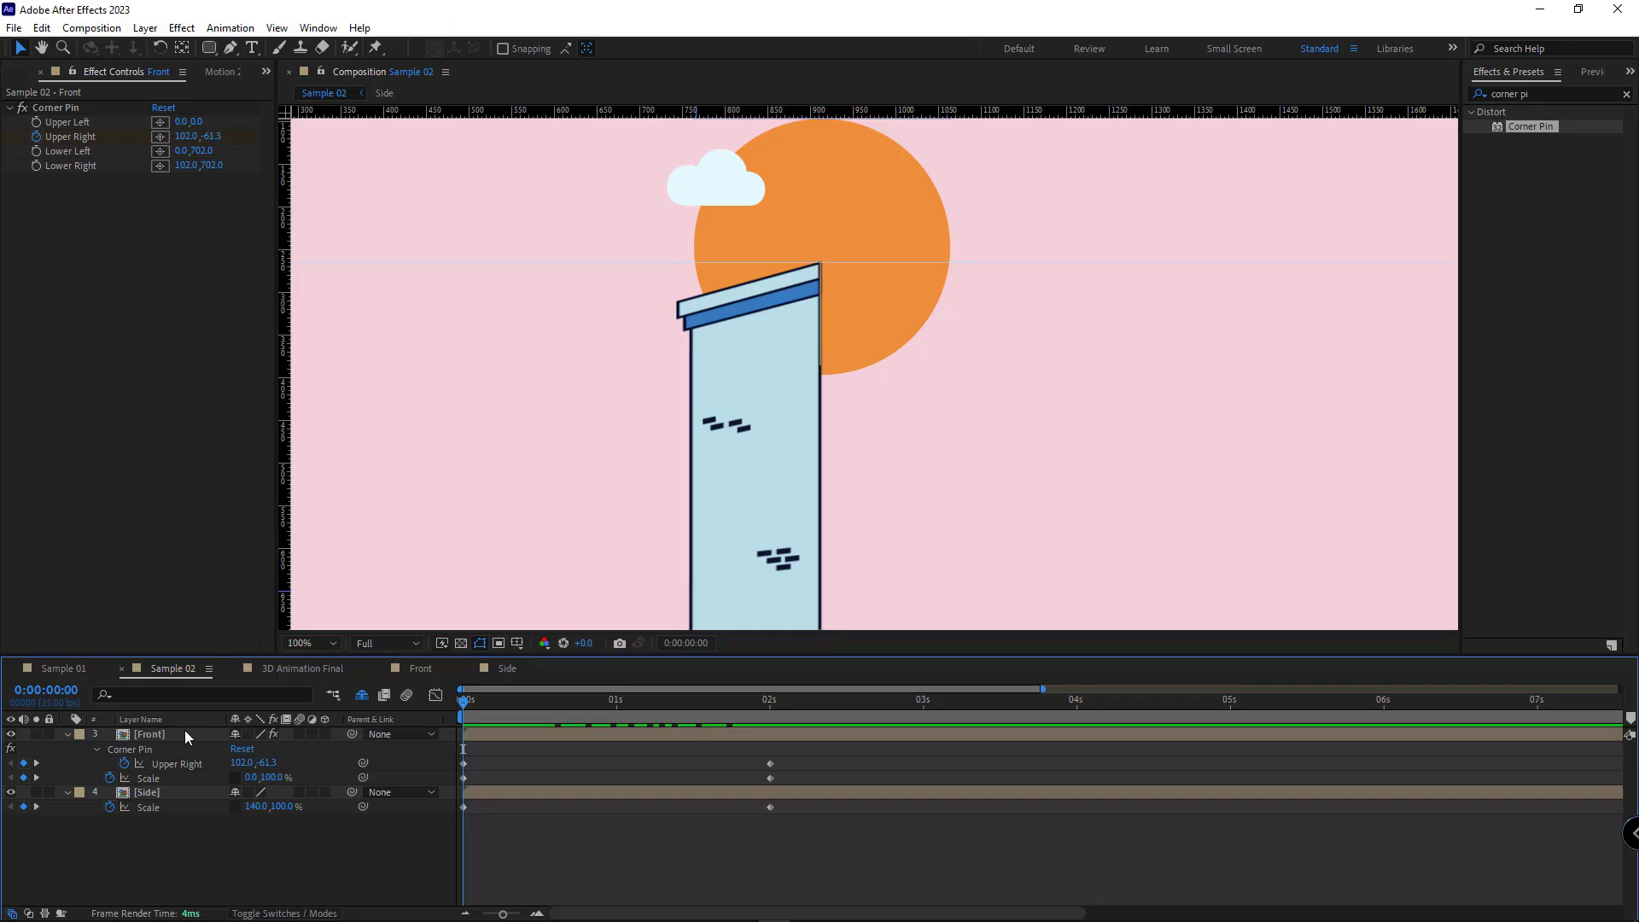
- Apply Corner Pin to the Side layer, keyframe Upper Left at 0 and 2 seconds, and set it to 0.0, -51.2 at 0 seconds
drag(1461, 240, 779, 464)
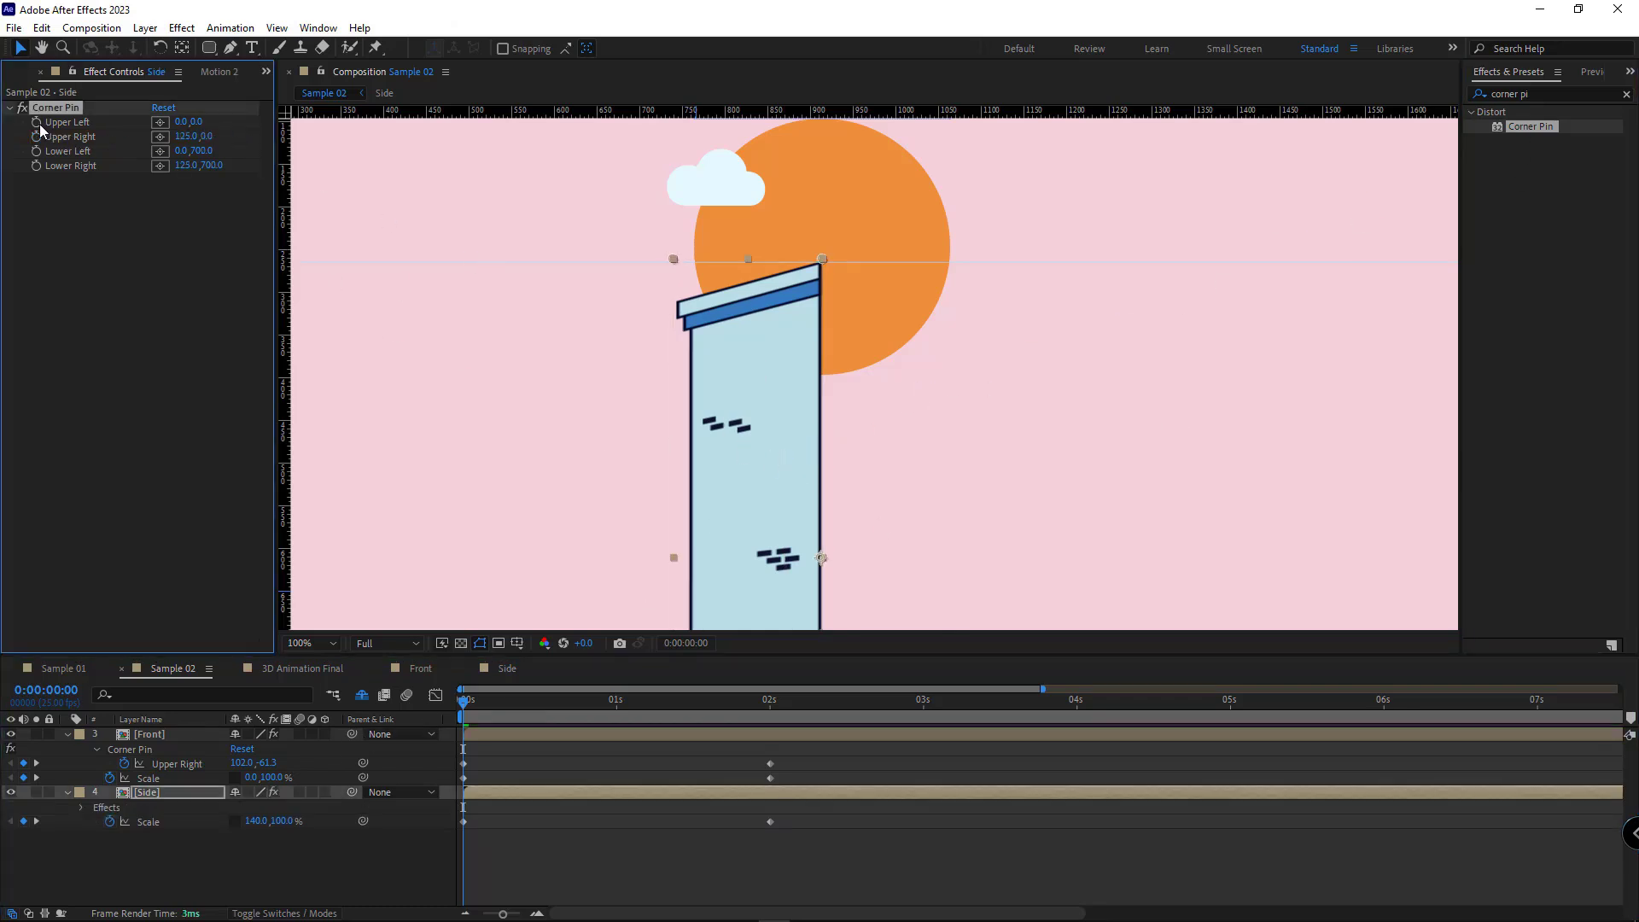
key(u)
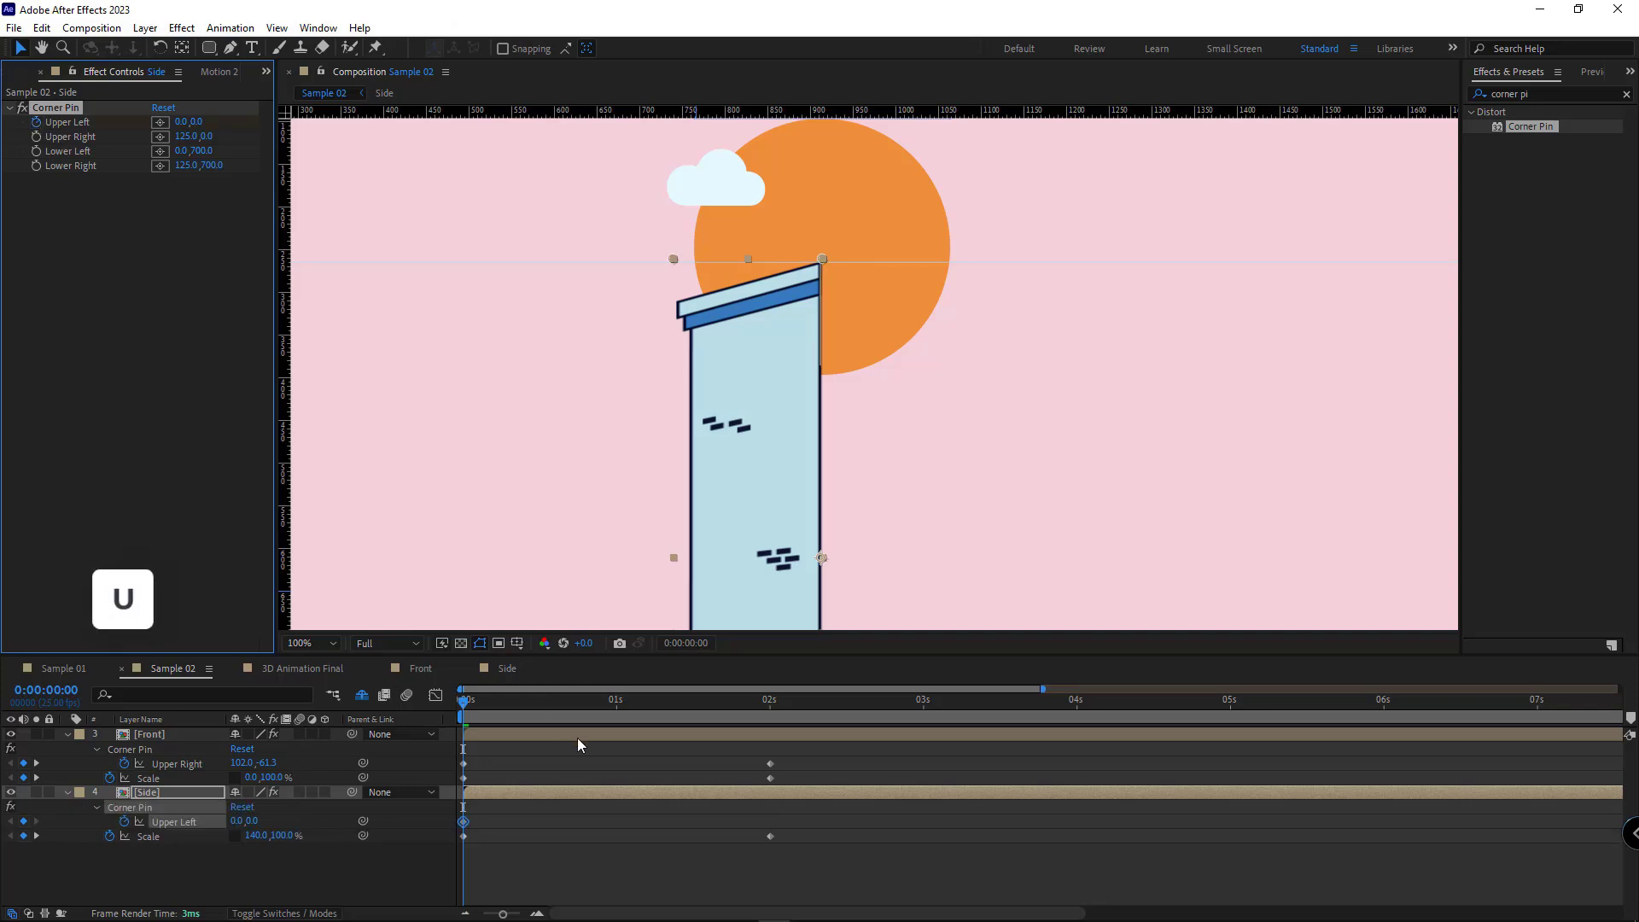
click(770, 701)
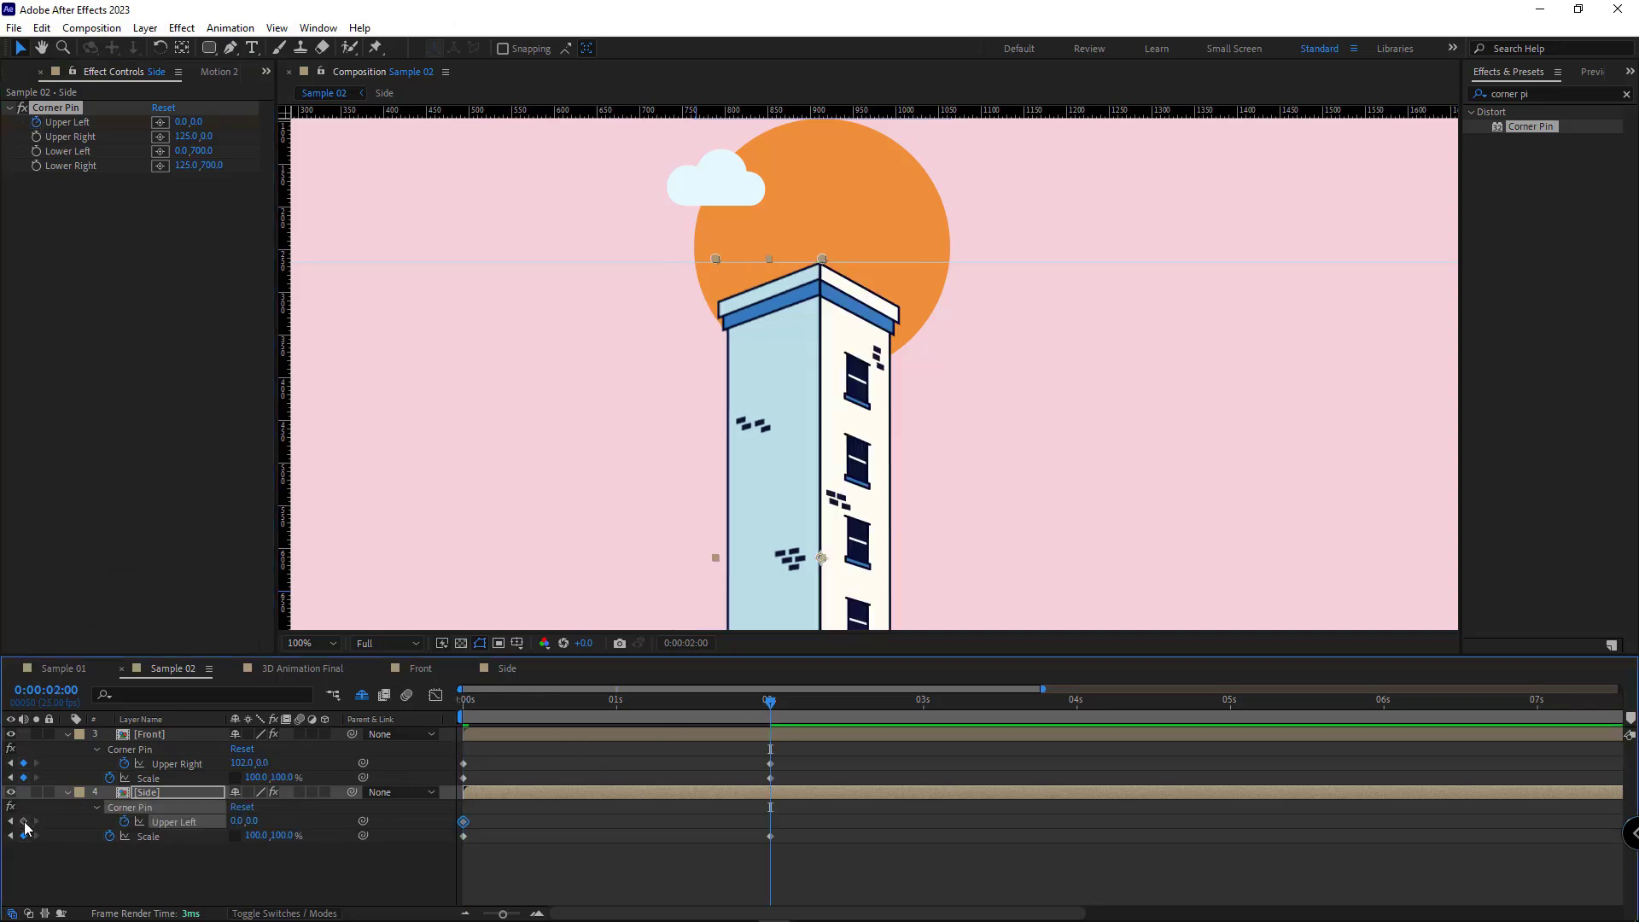
click(13, 822)
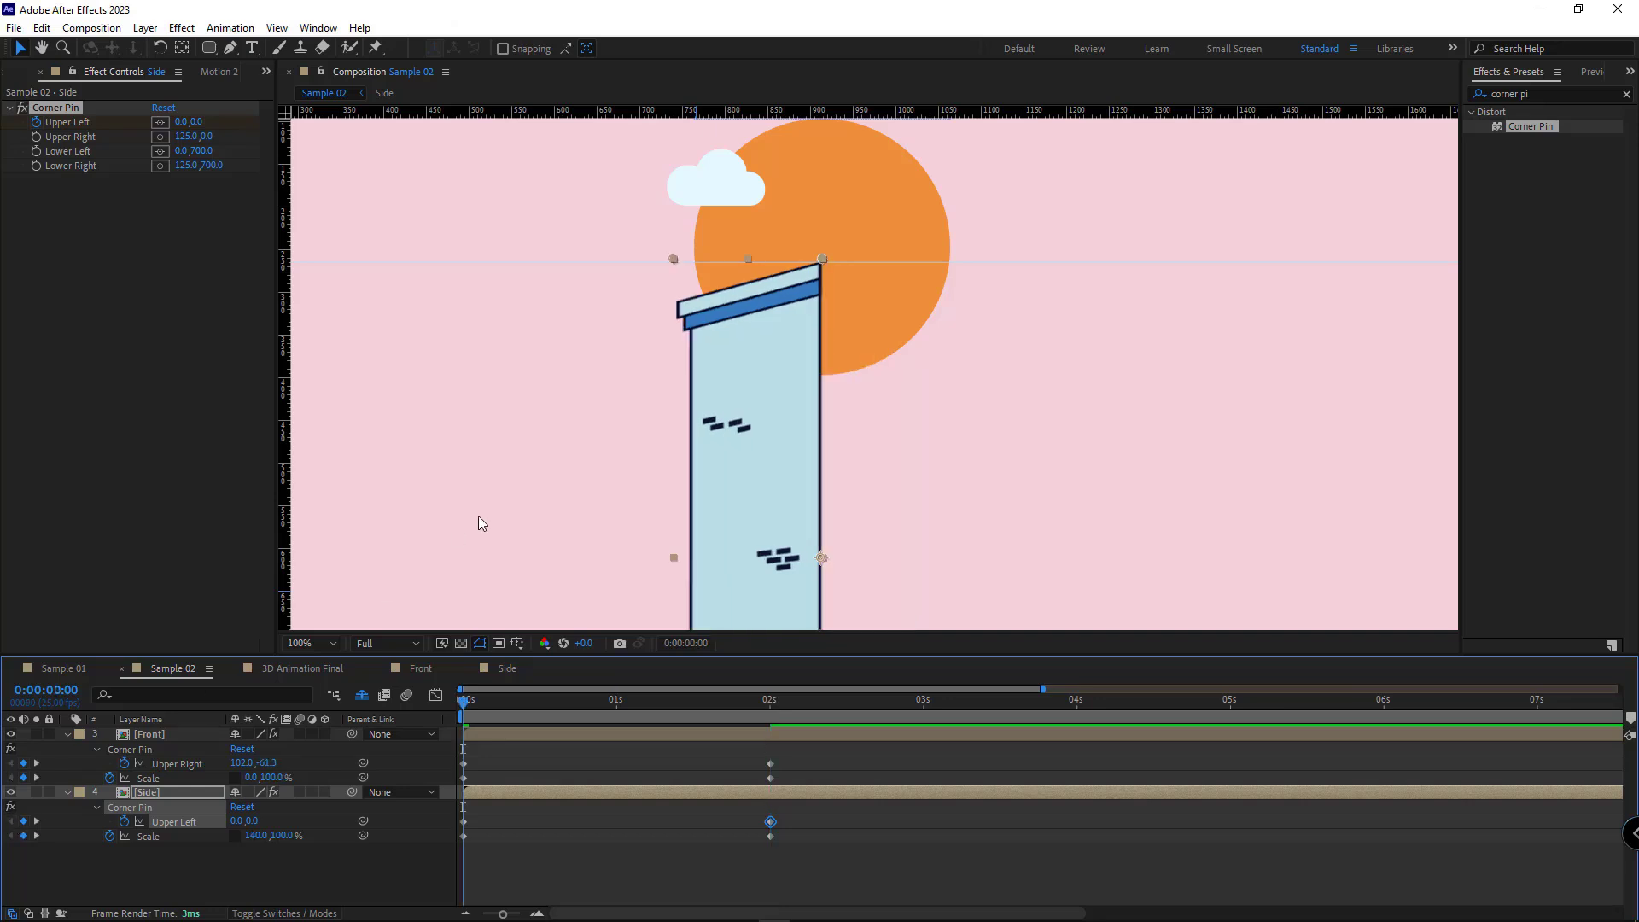
drag(197, 123, 149, 122)
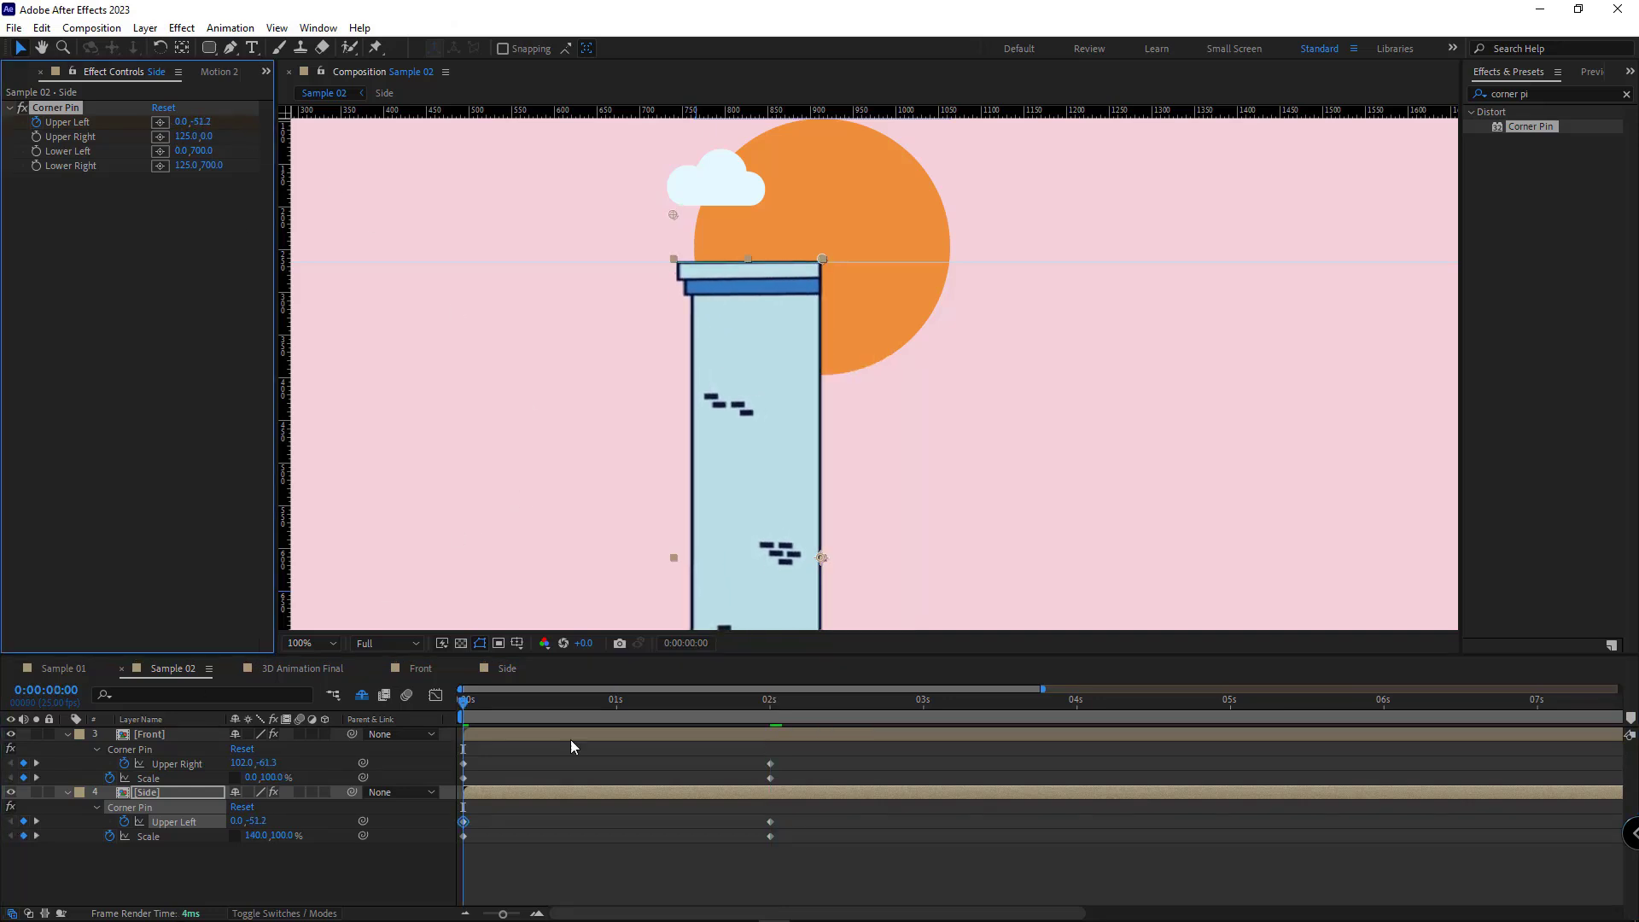
- Apply Easy Ease to all Corner Pin and Scale keyframes of the Front and Side layers and preview the animation
scroll(681, 227, down, 1)
drag(800, 759, 443, 873)
right_click(464, 837)
mouse_move(553, 828)
click(732, 731)
key(space)
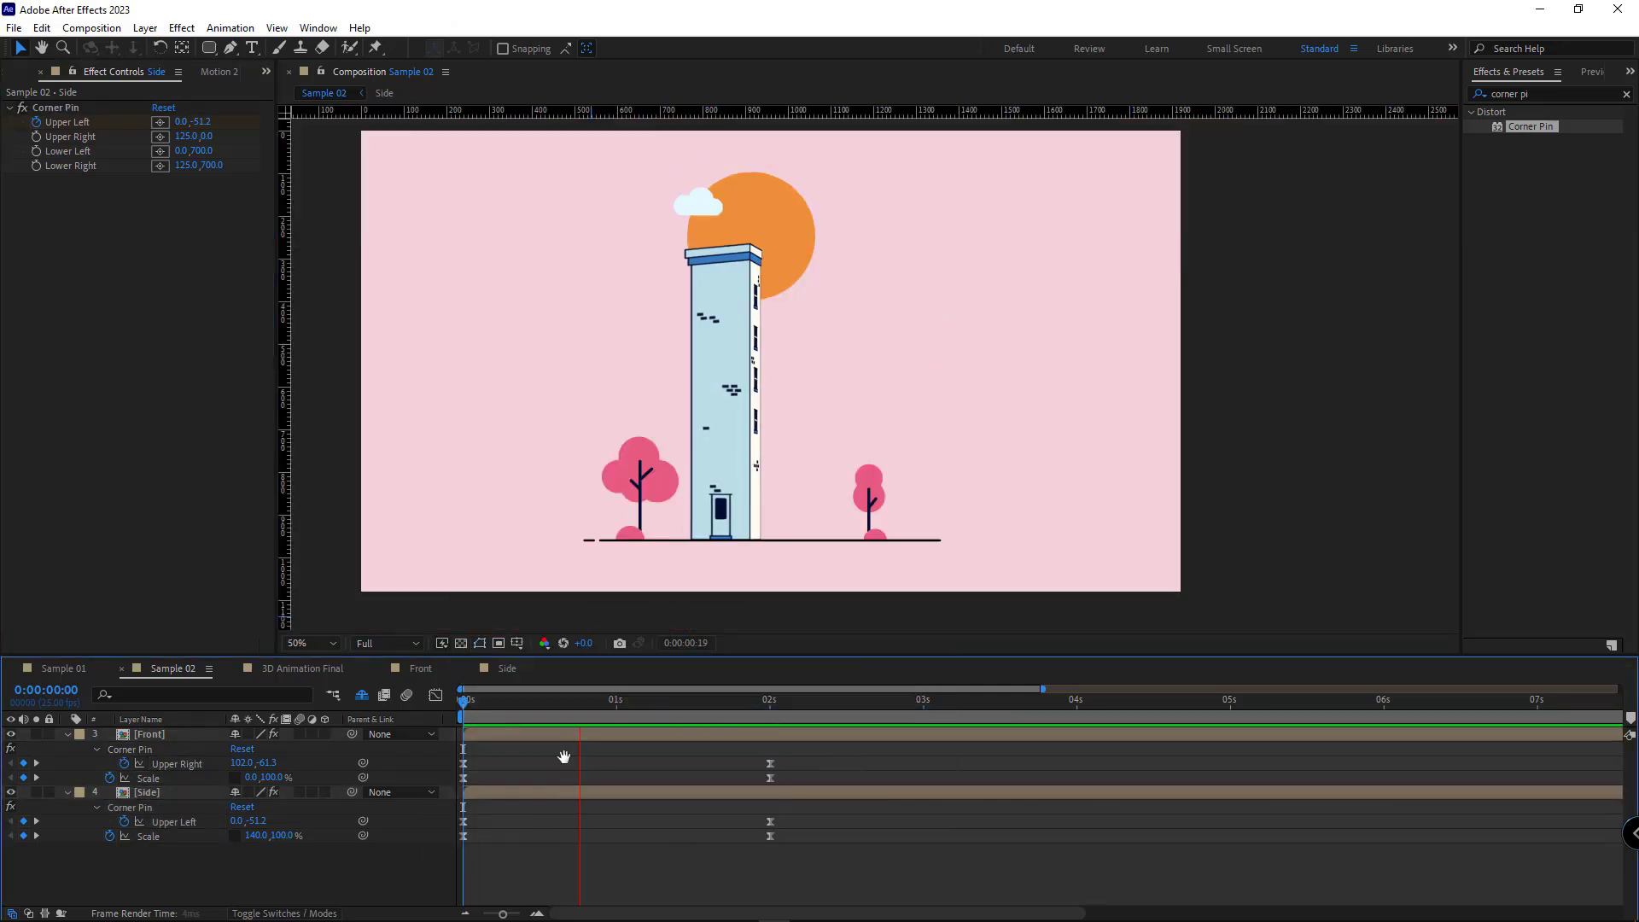
key(space)
- Parent the Front and Side layers to a new Motion 2 null and keyframe its Position at 0 and 2 seconds
click(177, 791)
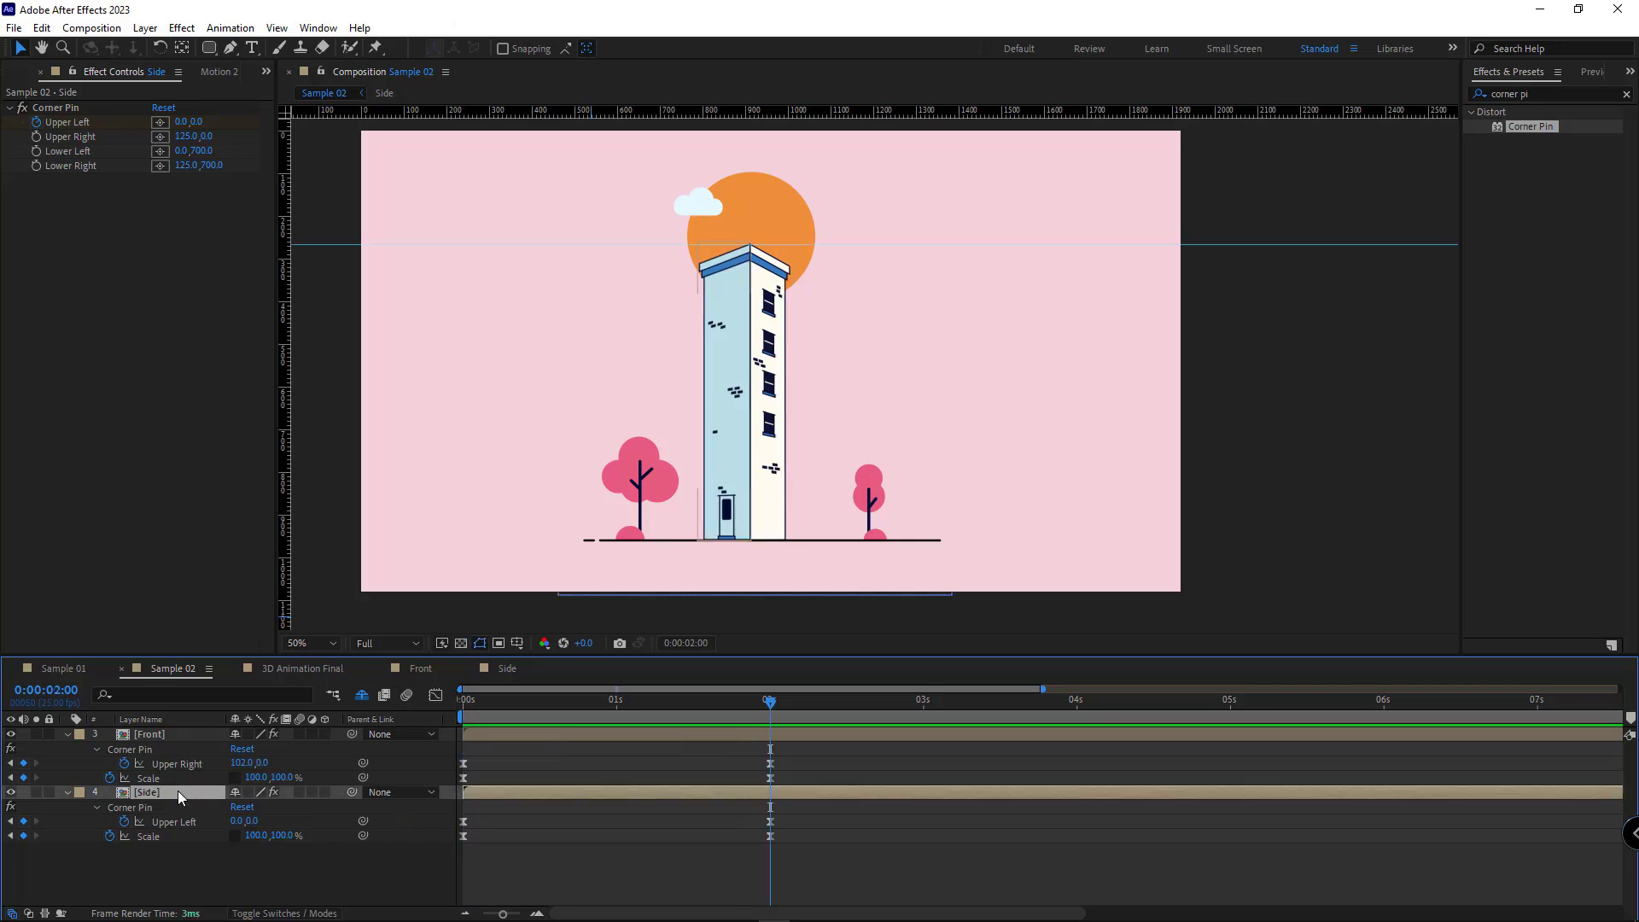
shift+click(174, 734)
click(224, 72)
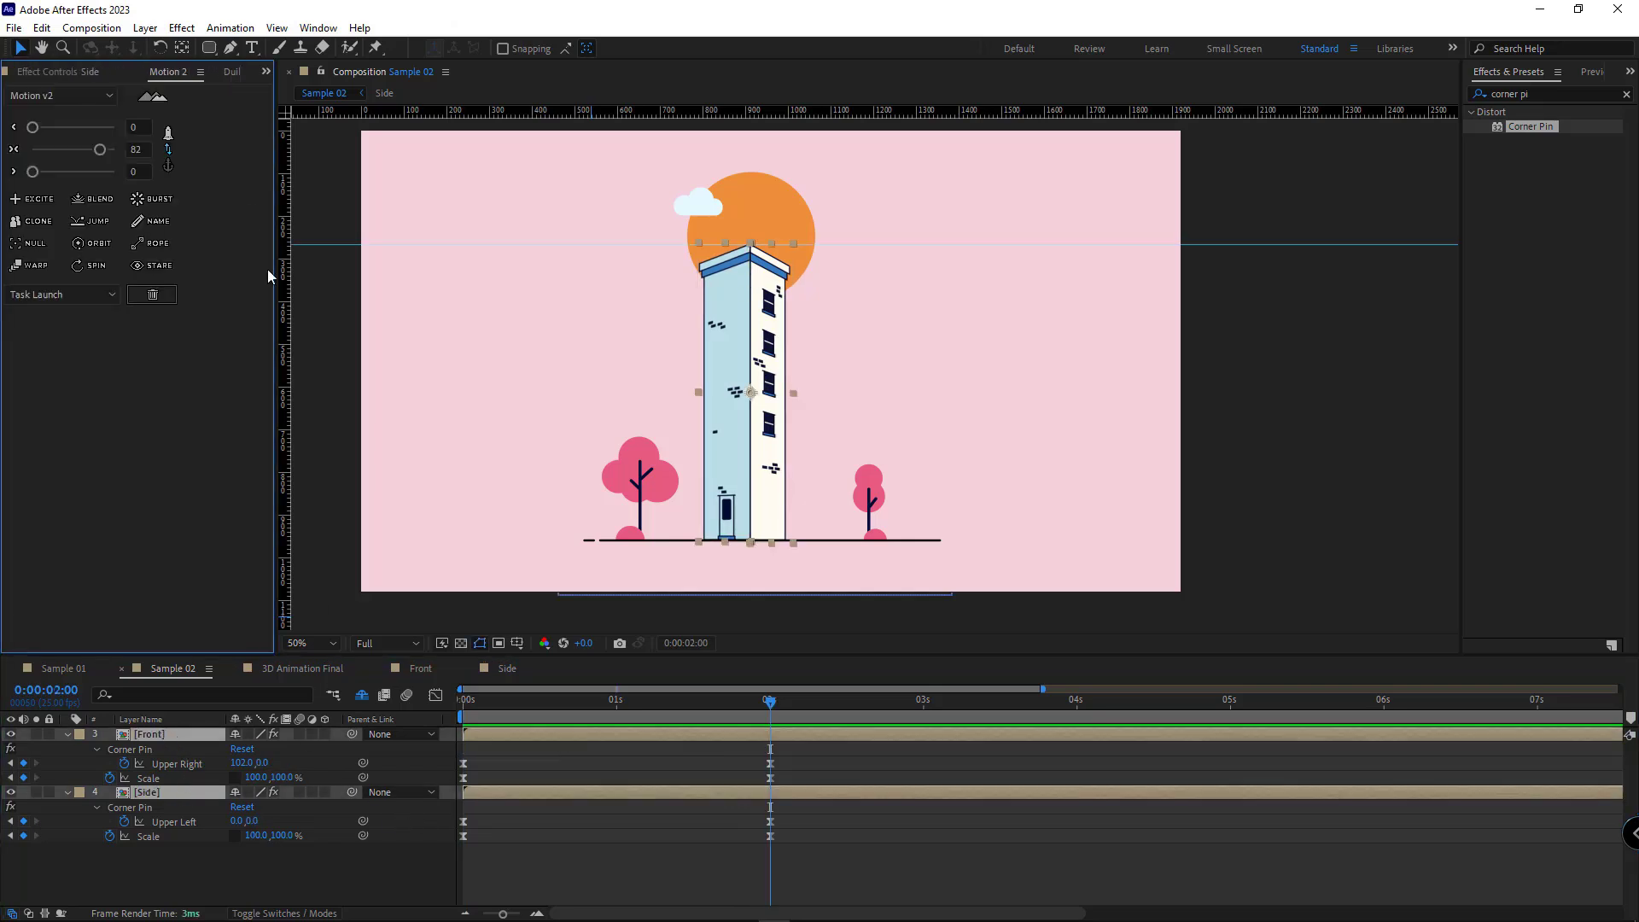
click(32, 243)
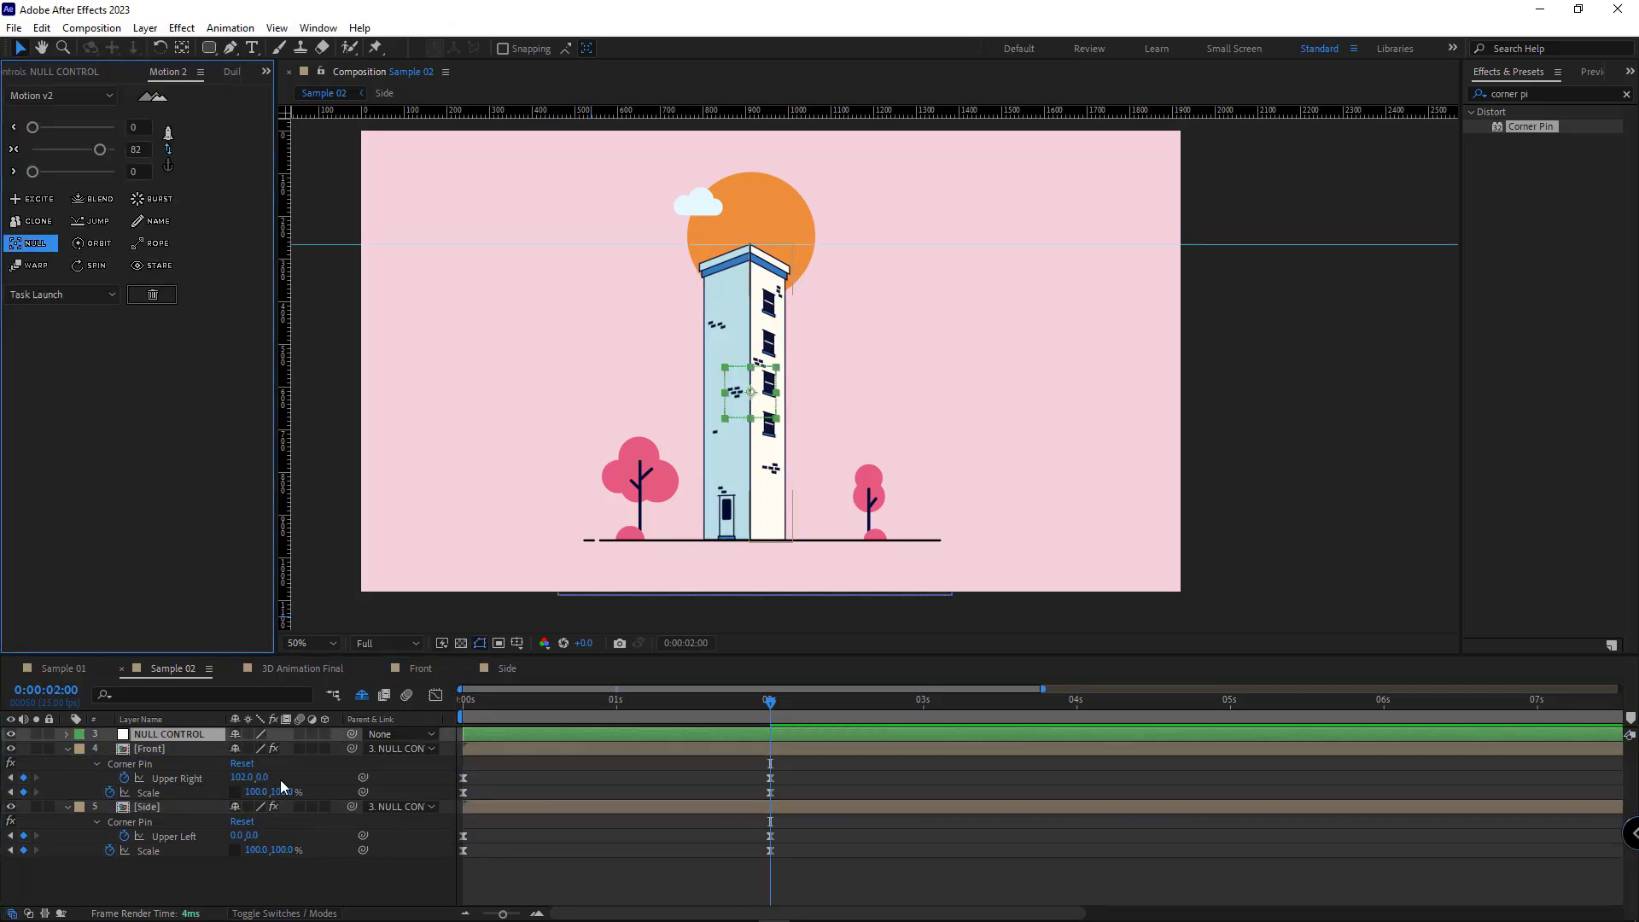
key(p)
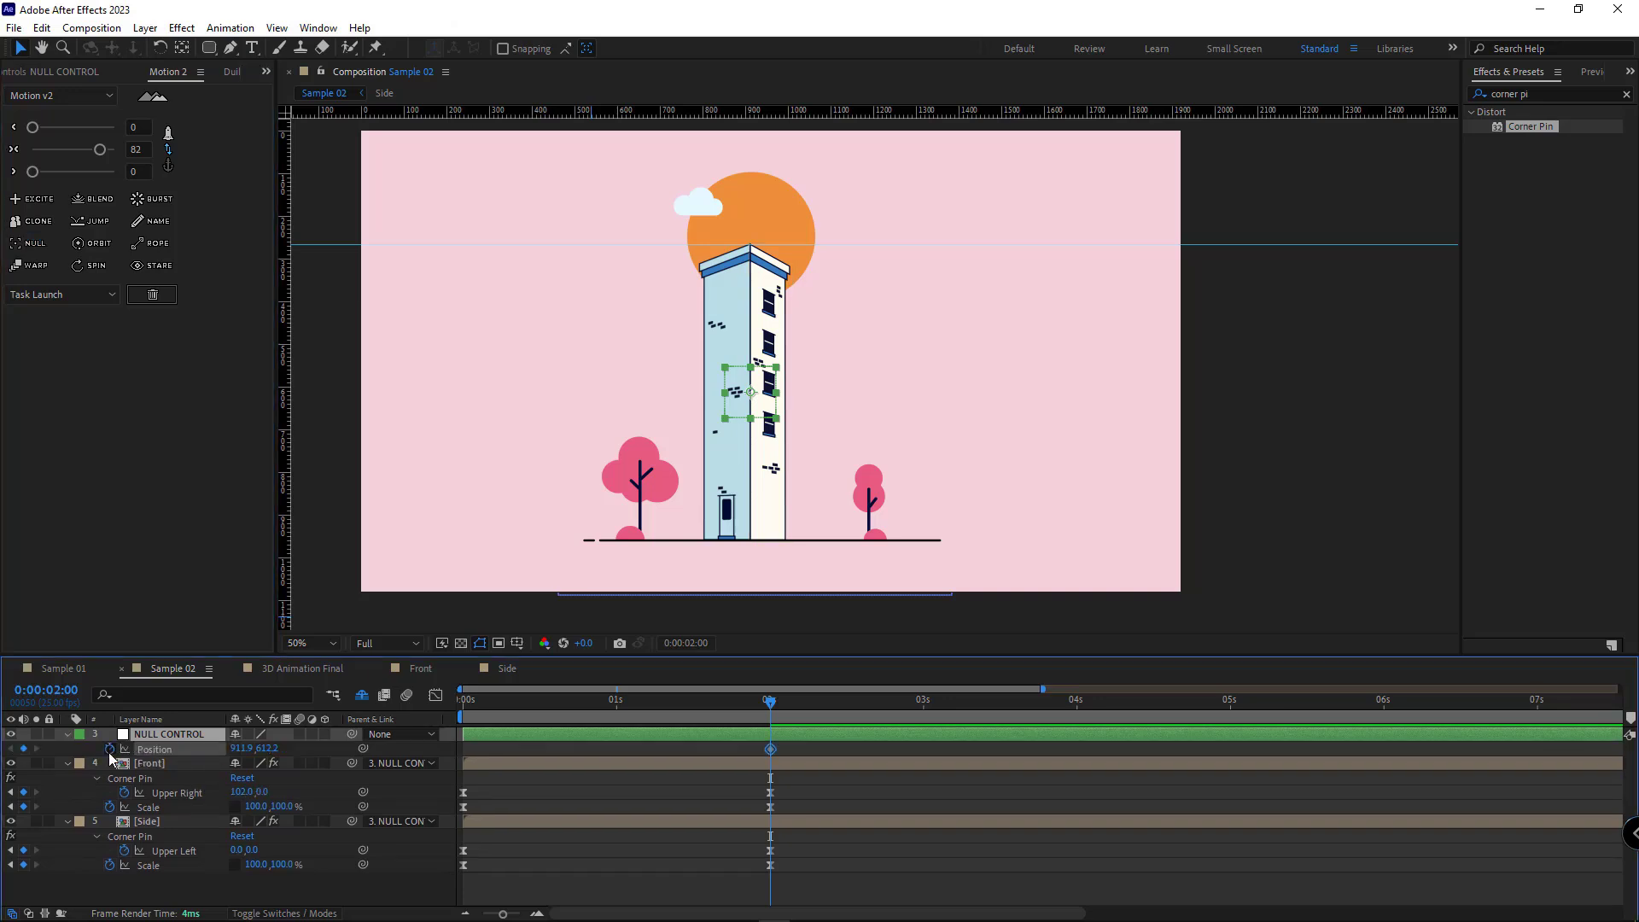
drag(757, 711, 462, 712)
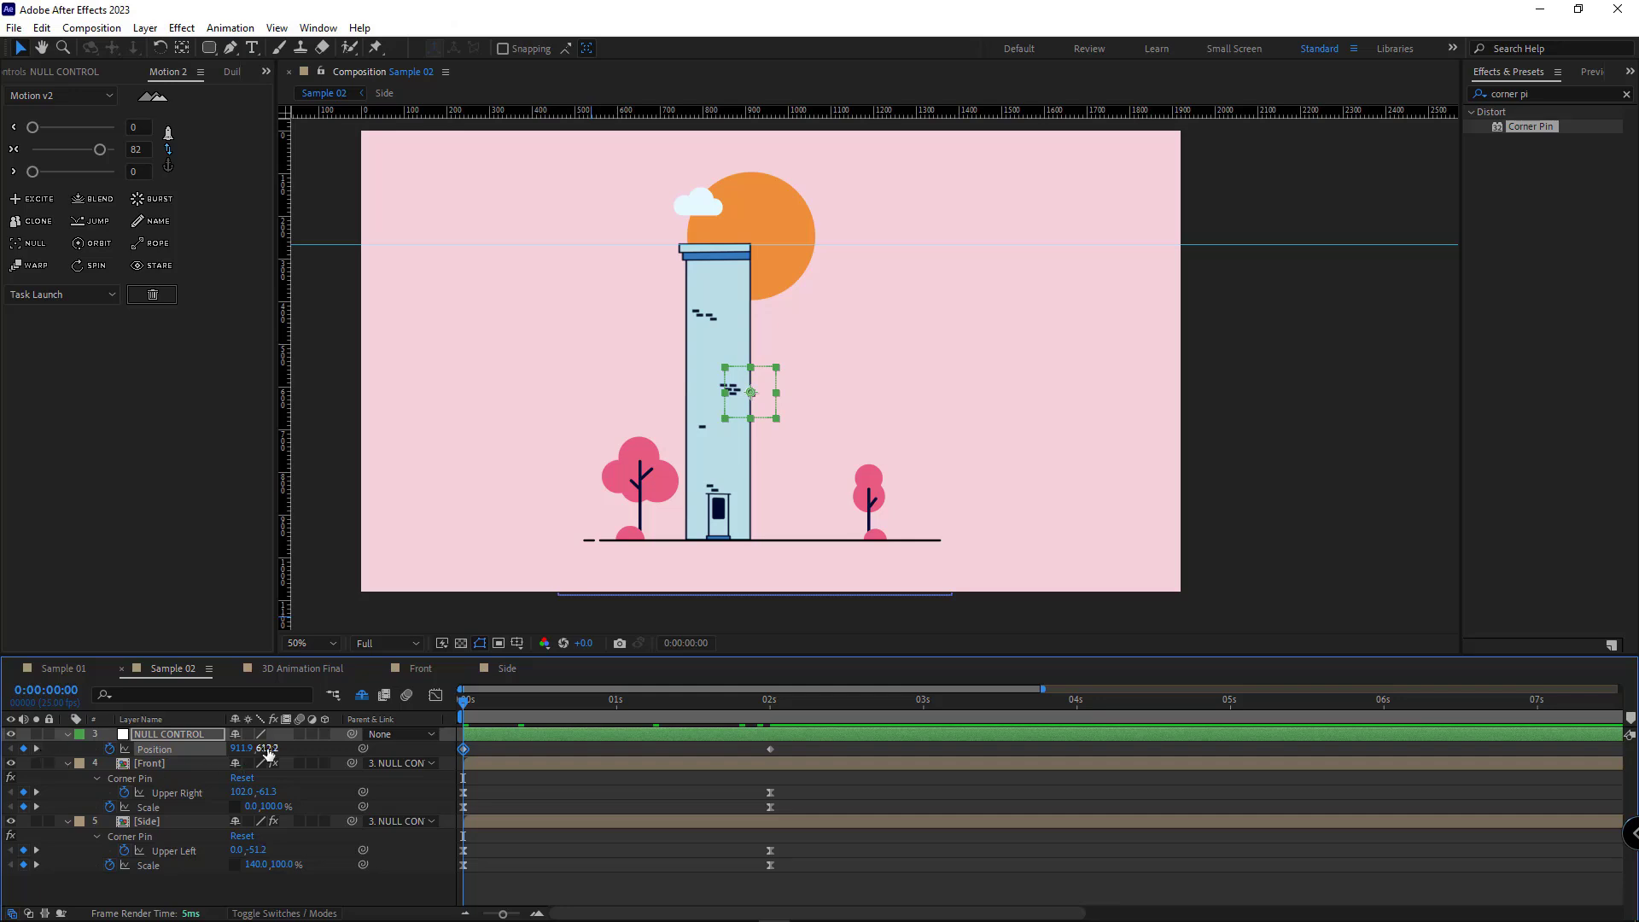
- Set the null's Position to 911.9, 1323.2 at 0 seconds and, using a vertical guide at the tower's left edge, to 870.8, 612.2 at 2 seconds
drag(268, 751, 757, 838)
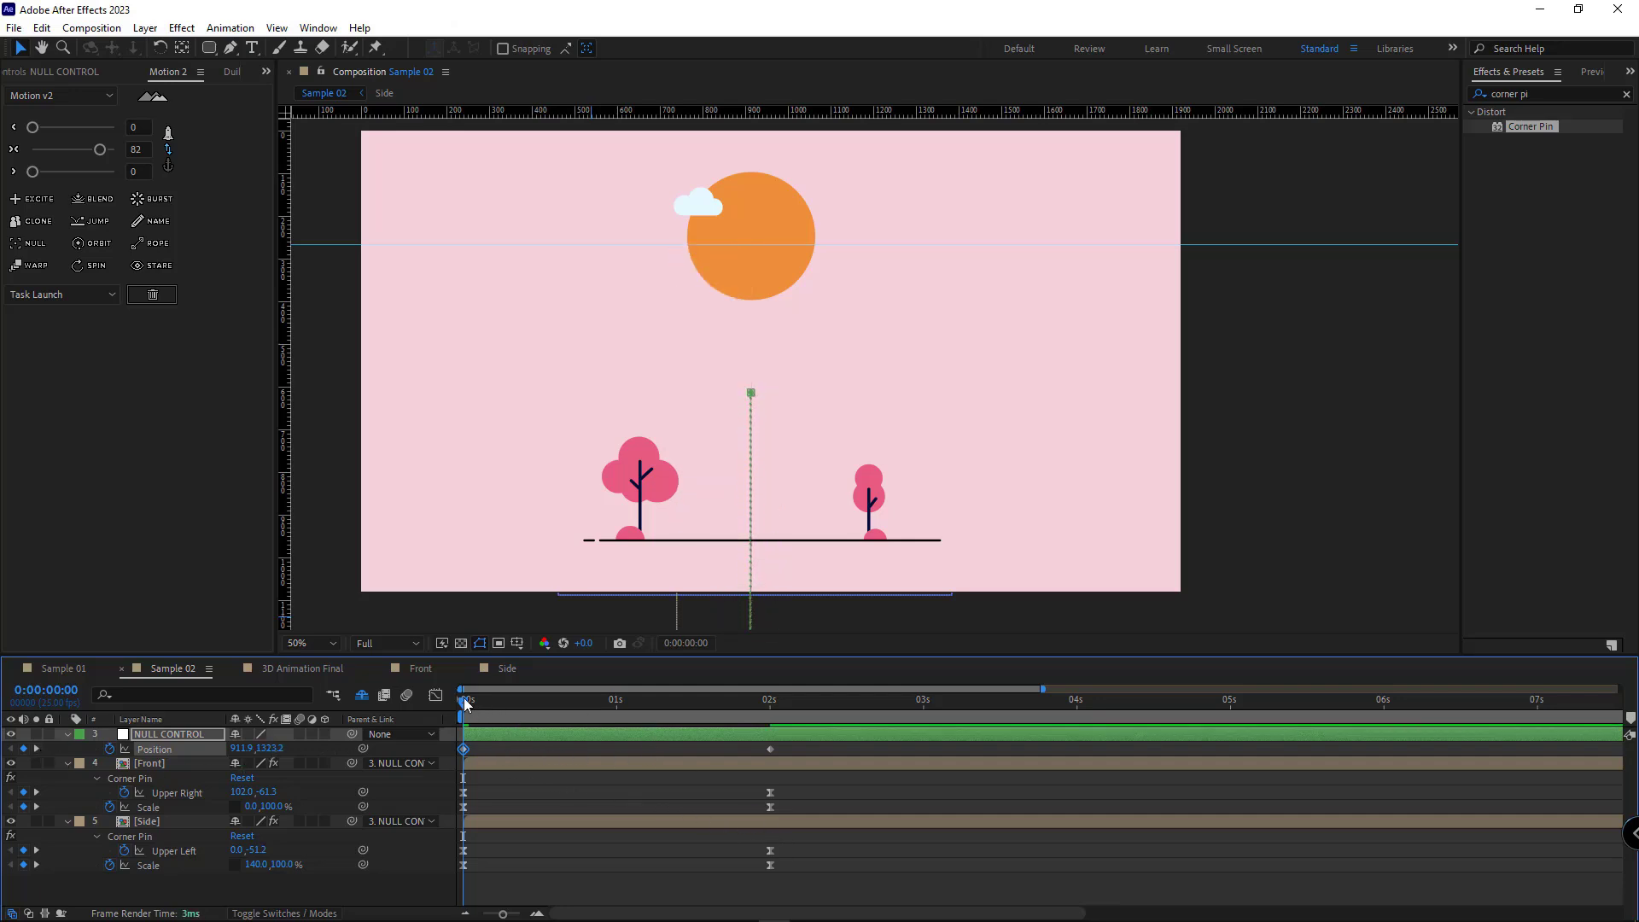
drag(466, 703, 770, 702)
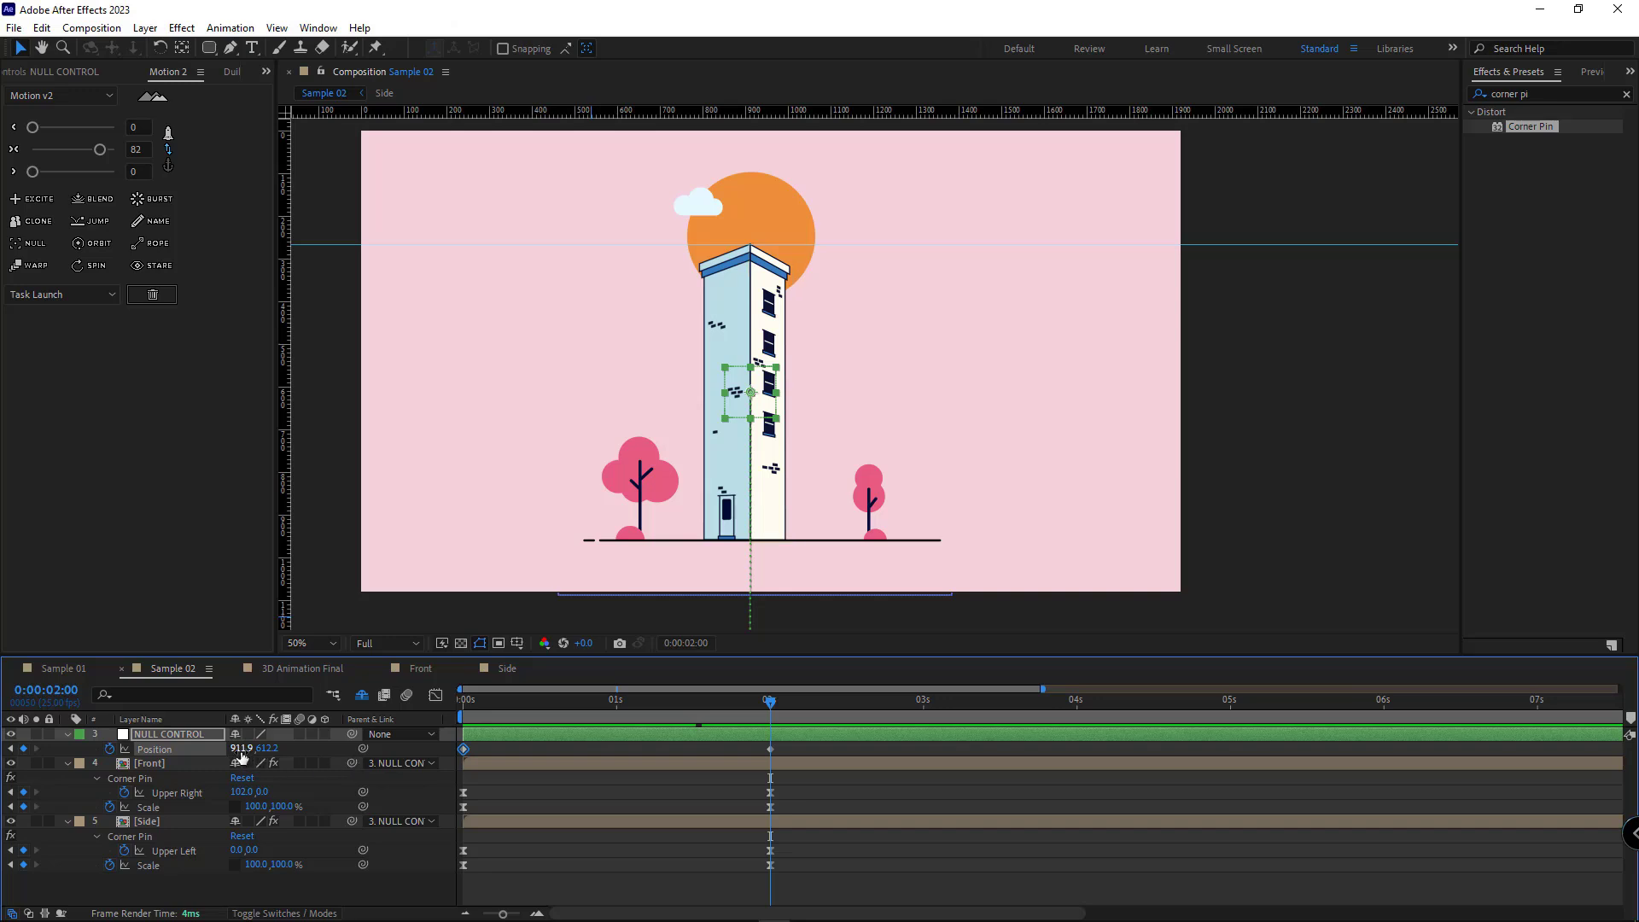
drag(241, 752, 142, 748)
mouse_move(496, 701)
mouse_down()
mouse_move(443, 704)
mouse_move(777, 743)
mouse_move(444, 717)
mouse_move(536, 730)
mouse_move(479, 729)
mouse_move(511, 724)
mouse_move(501, 707)
mouse_up()
drag(285, 523, 578, 533)
drag(492, 705, 770, 723)
drag(243, 751, 239, 750)
- Apply Easy Ease to both Position keyframes of the null layer
drag(790, 741, 458, 754)
right_click(462, 750)
mouse_move(639, 736)
click(729, 791)
- Ease the 2-second keyframes of the null, Front and Side layers at 82 with Motion 2, and preview the animation from the start
drag(787, 750, 735, 888)
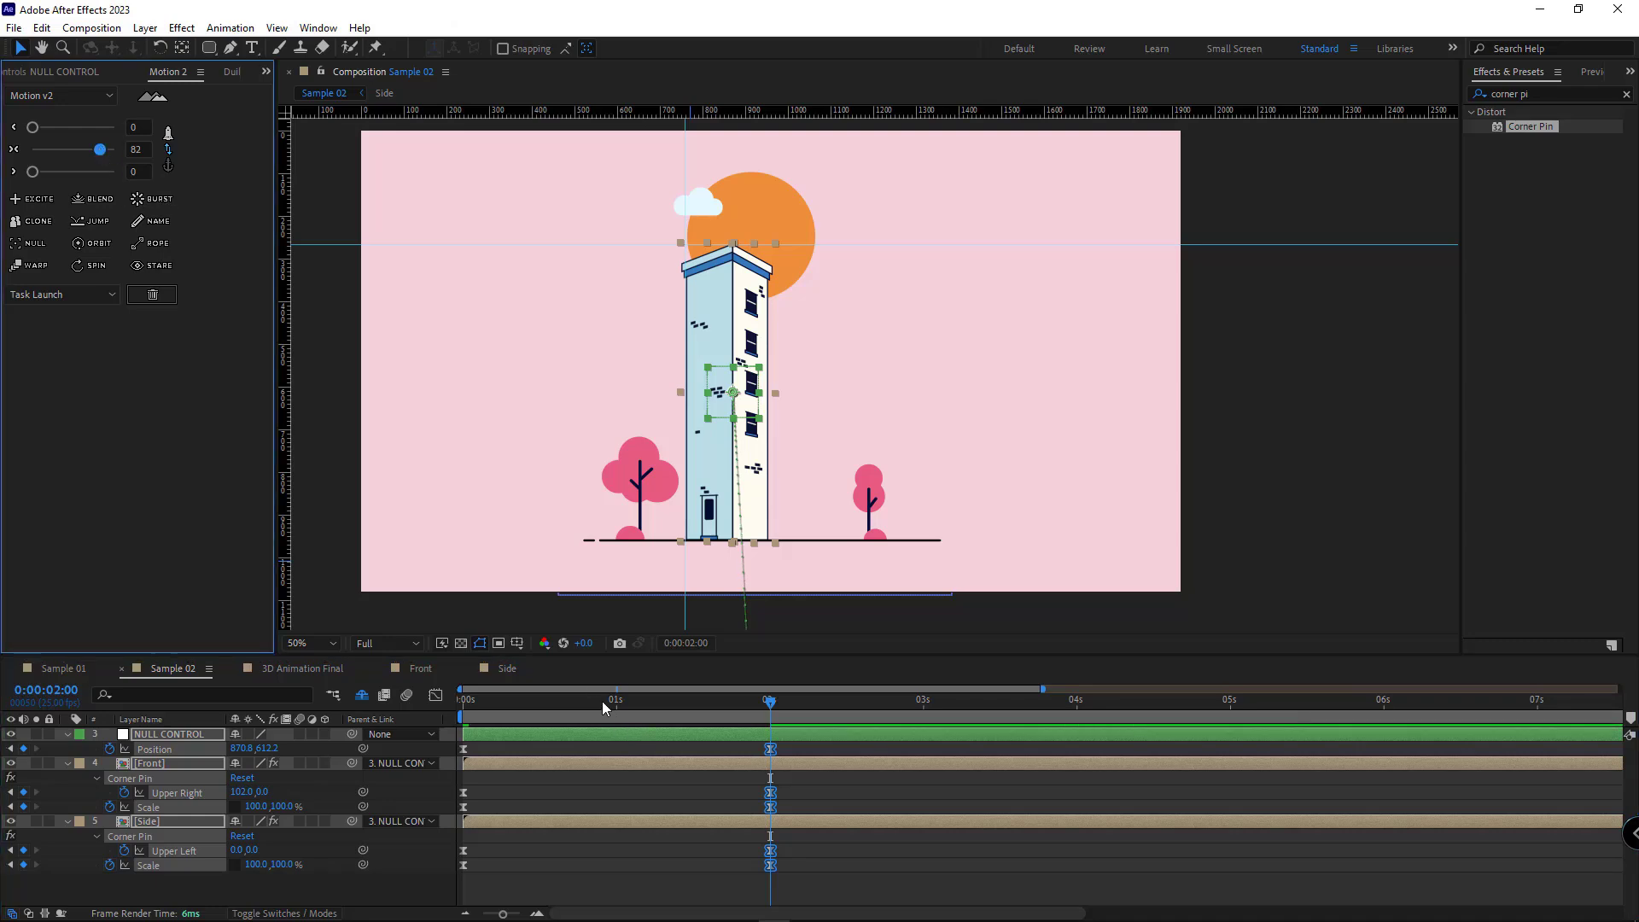
key(Home)
click(629, 888)
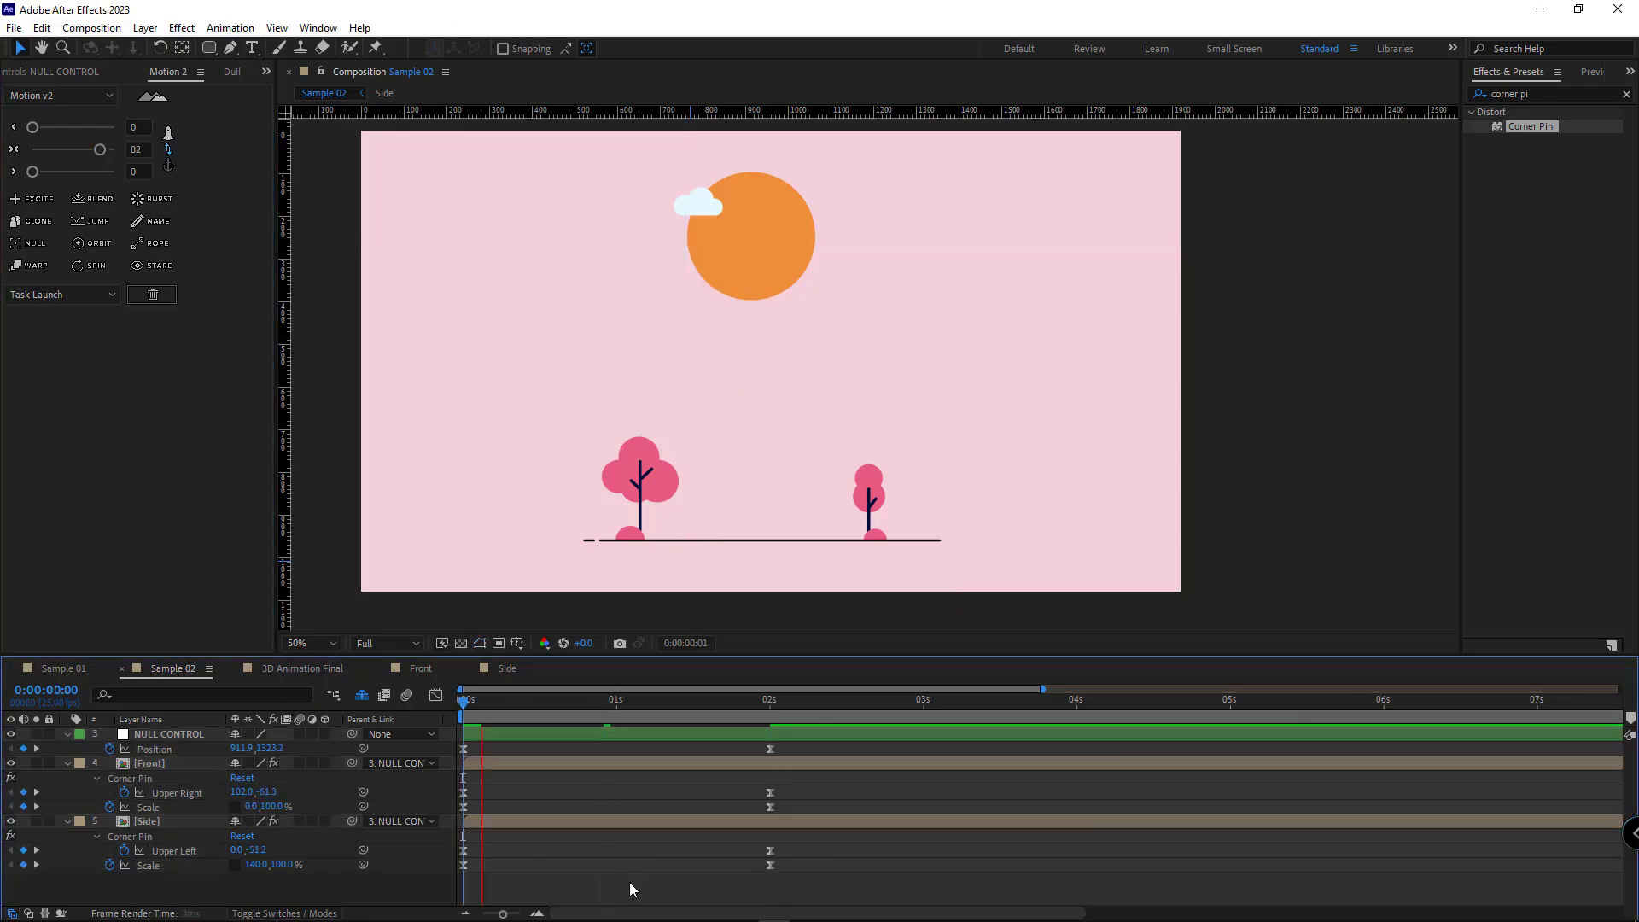
key(space)
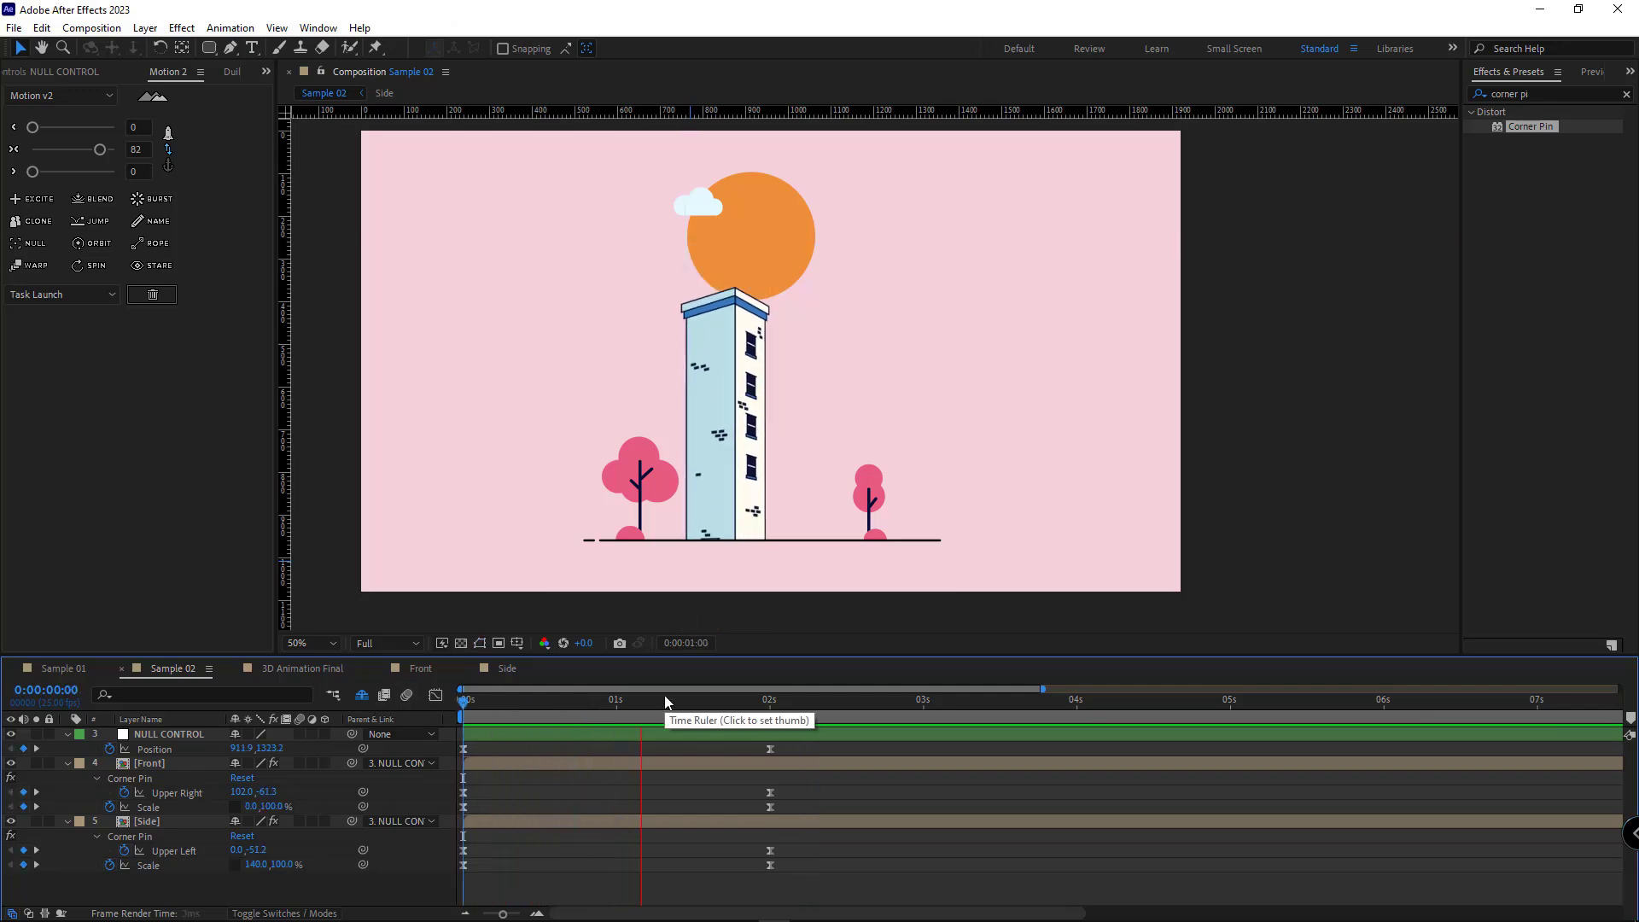
key(space)
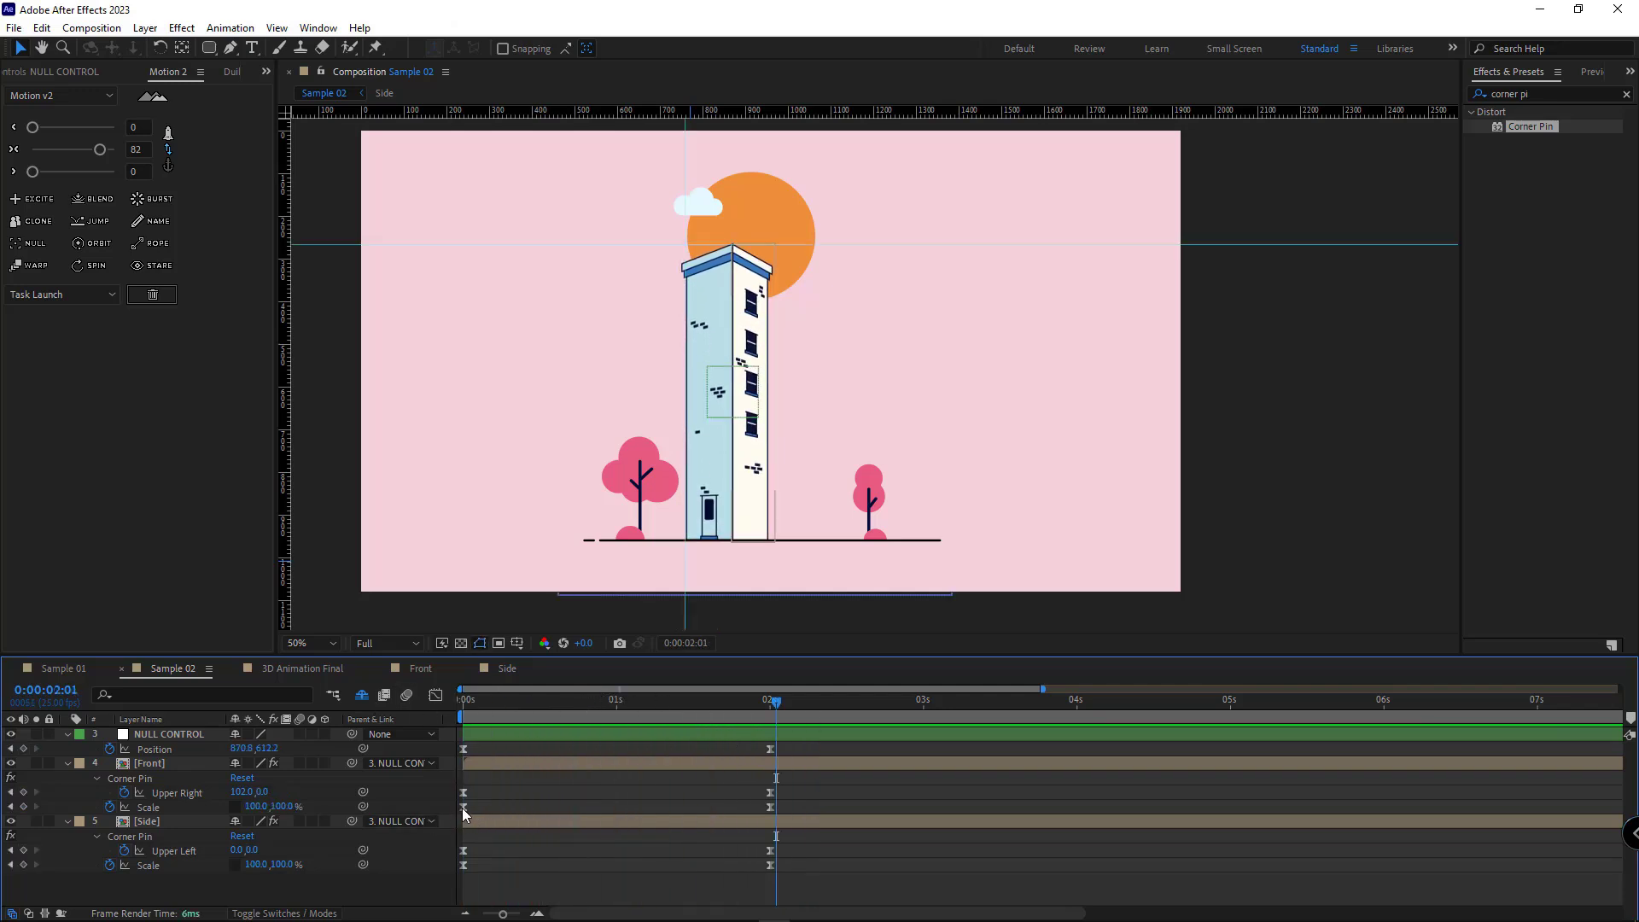
- Delay the first Scale keyframes of the Front and Side layers to about 0.2 seconds and preview the tower's rise
click(462, 807)
drag(473, 861, 454, 873)
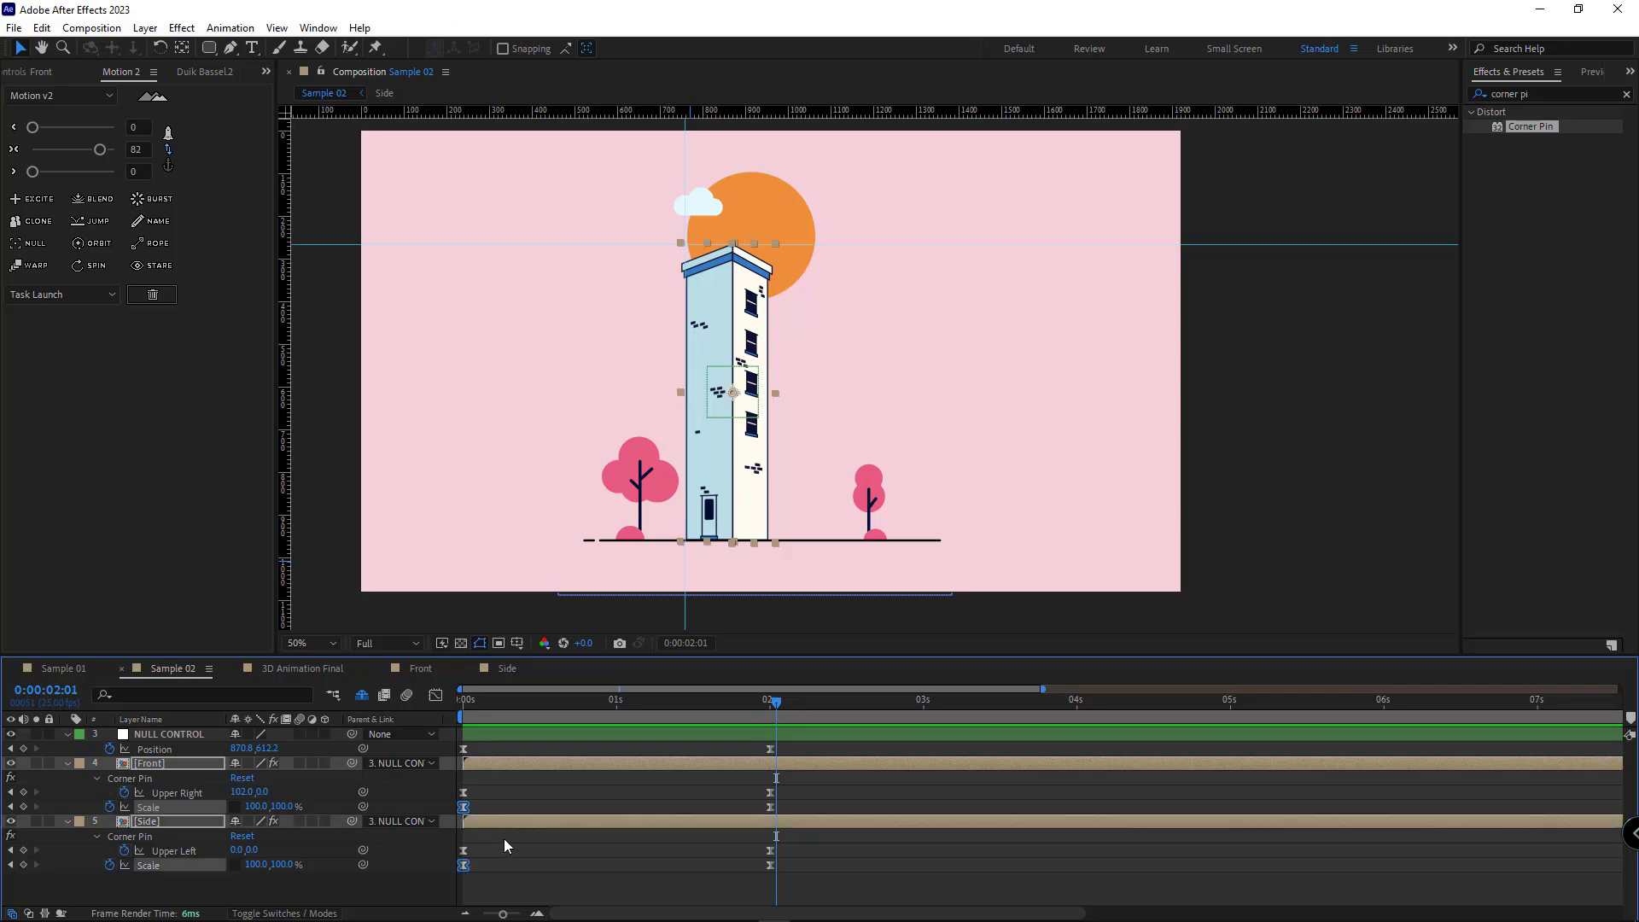
drag(465, 812, 494, 811)
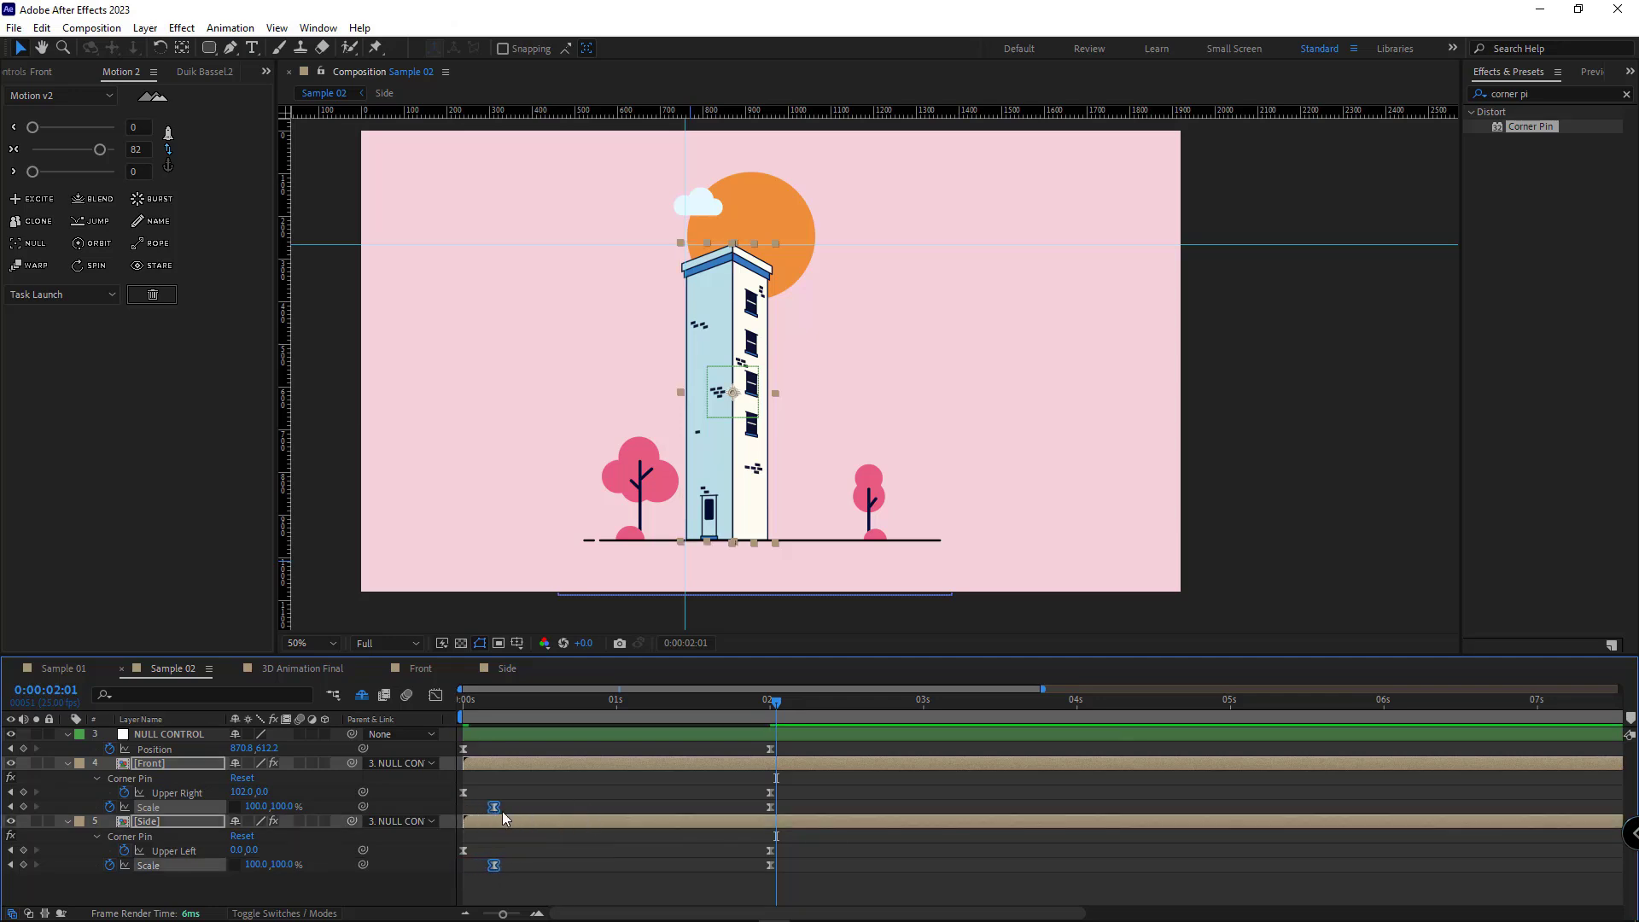
drag(505, 701, 460, 702)
key(space)
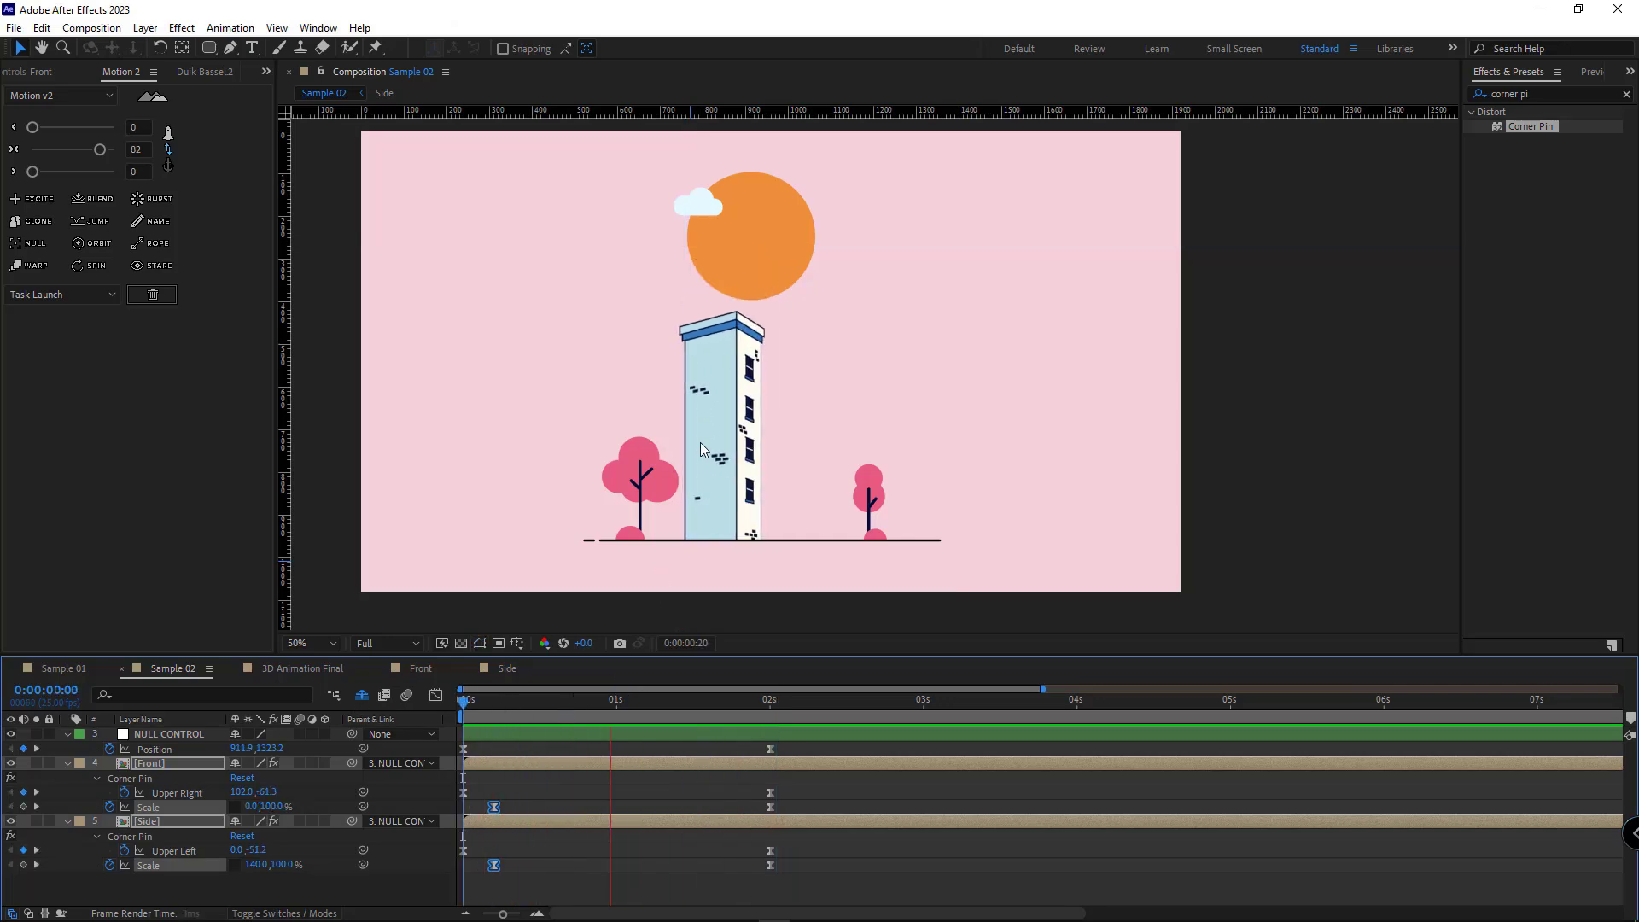
key(space)
drag(475, 703, 813, 730)
click(753, 875)
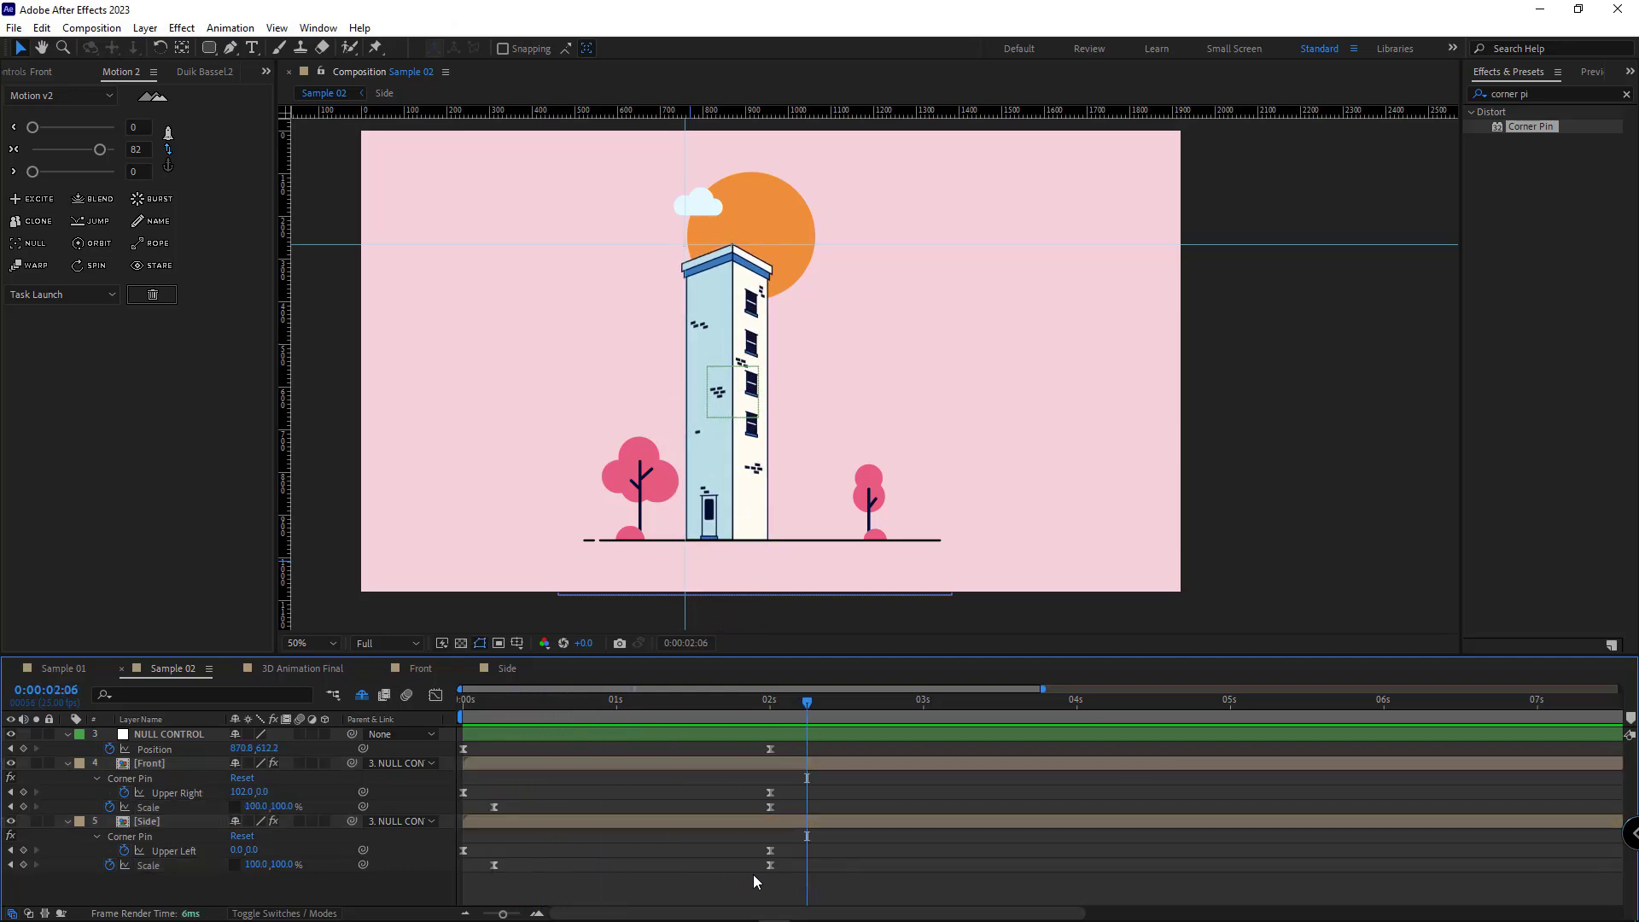
- Open the 3D Animation Final composition and play it to review the finished building animation
click(300, 669)
drag(687, 707, 720, 730)
key(space)
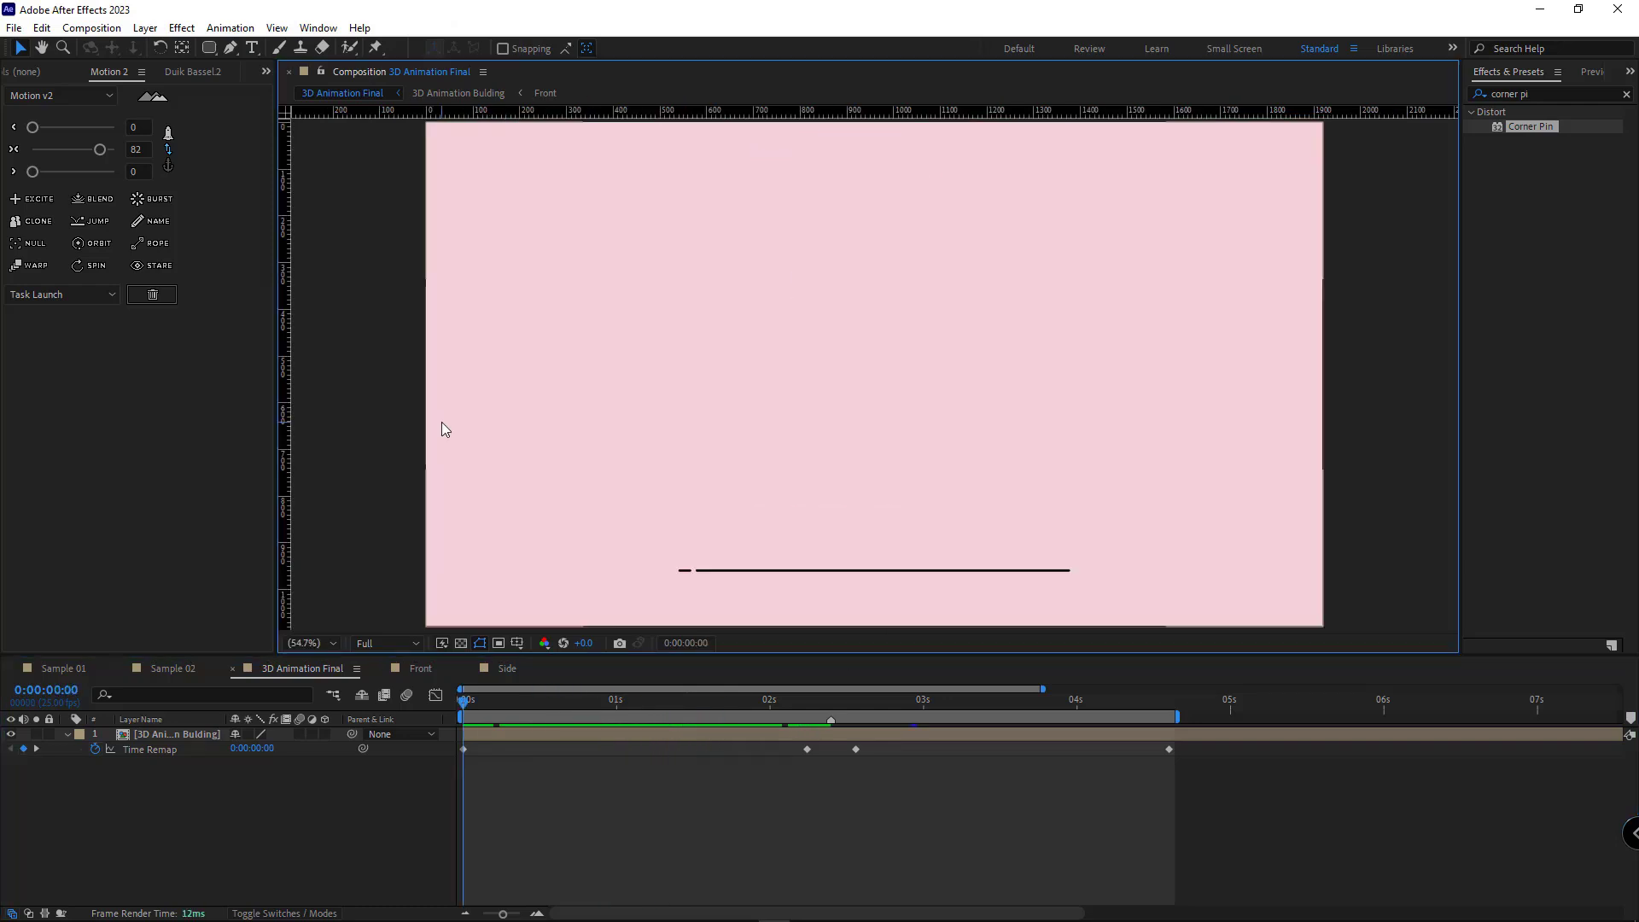